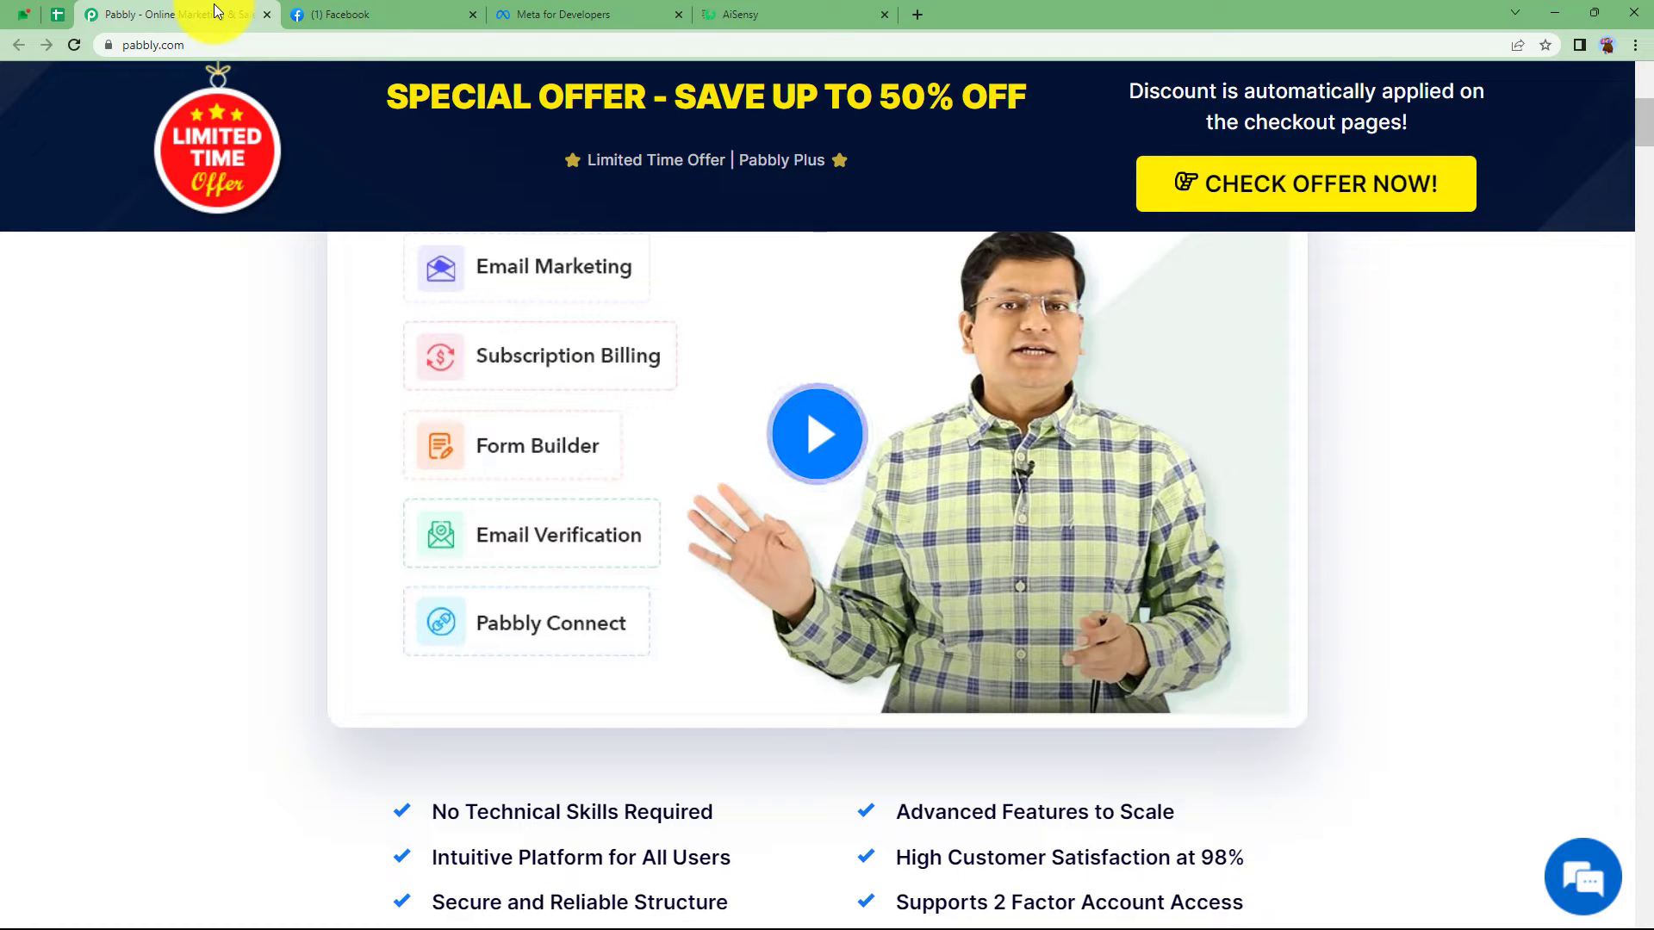
- Show the page's Lead ads forms list with Registration Form and Grocery Flyers From, both Active
click(419, 12)
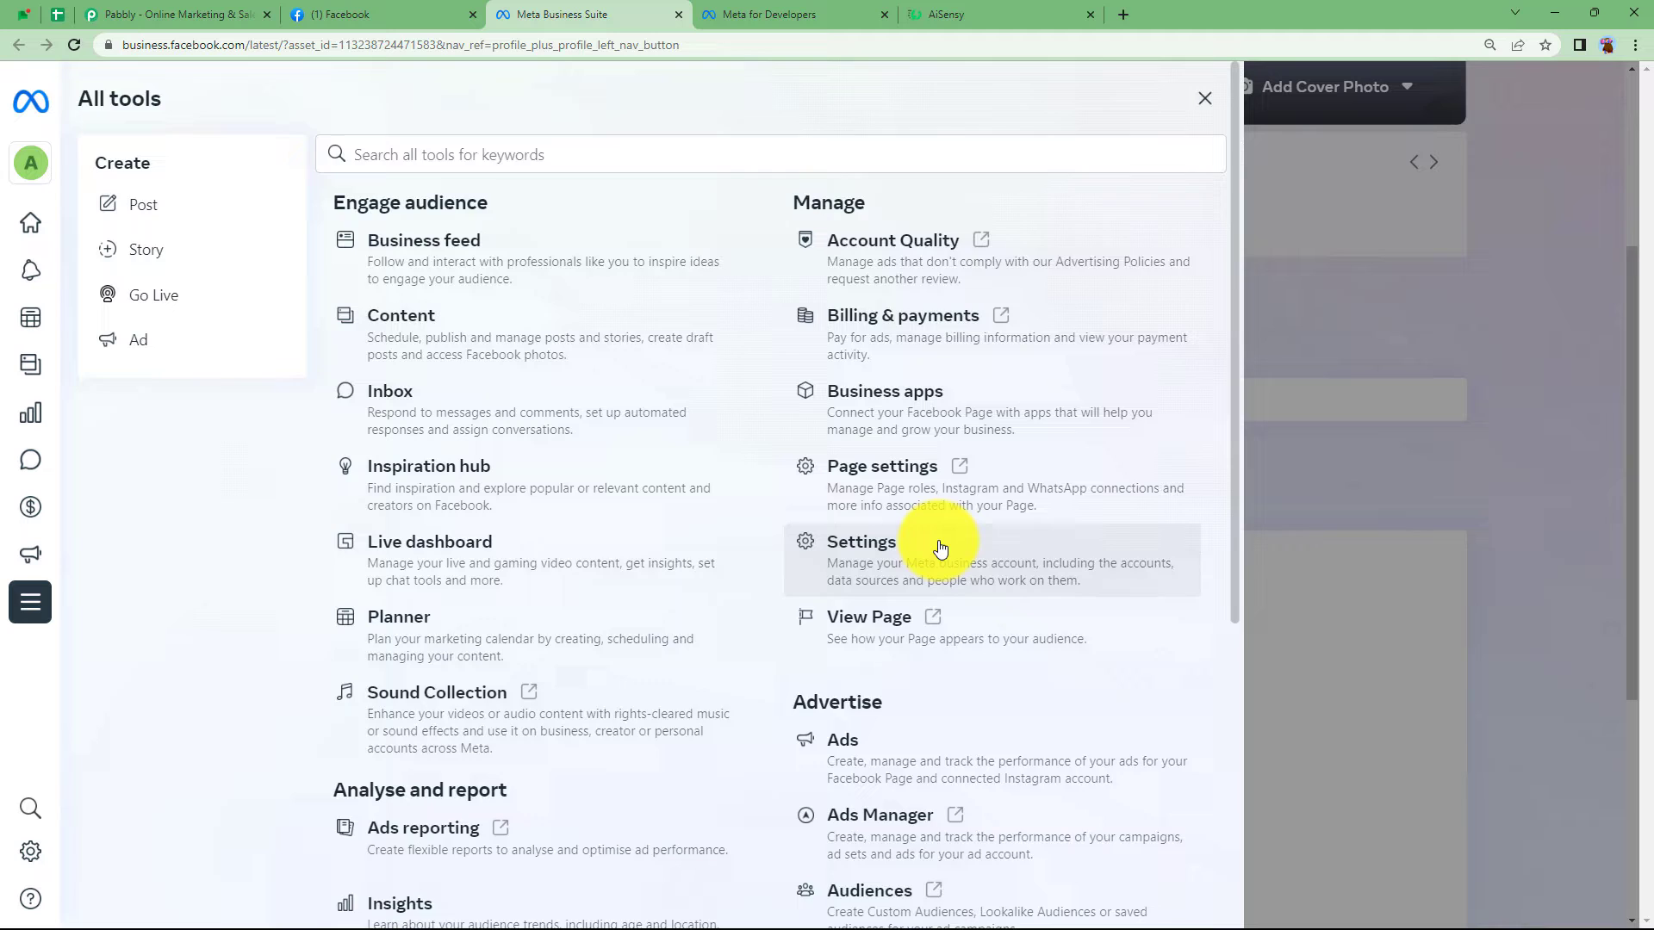
scroll(934, 546, down, 4)
click(879, 727)
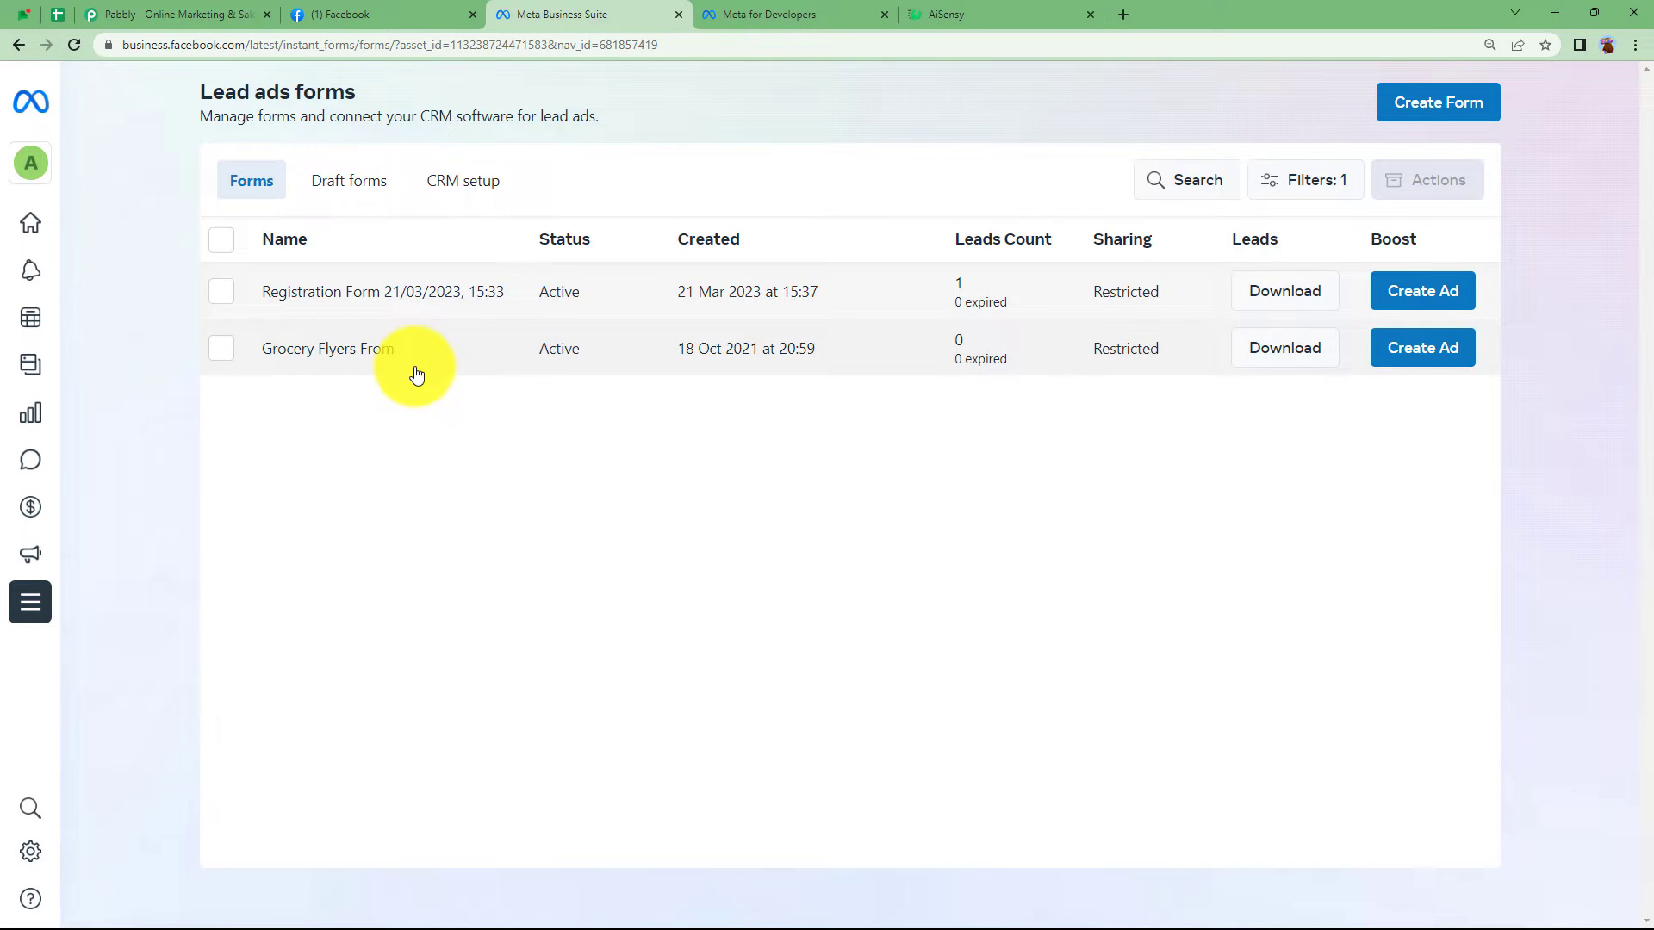
- Sign in to Pabbly and open the Pabbly Connect dashboard showing 3000 tasks and Home workflows
click(226, 15)
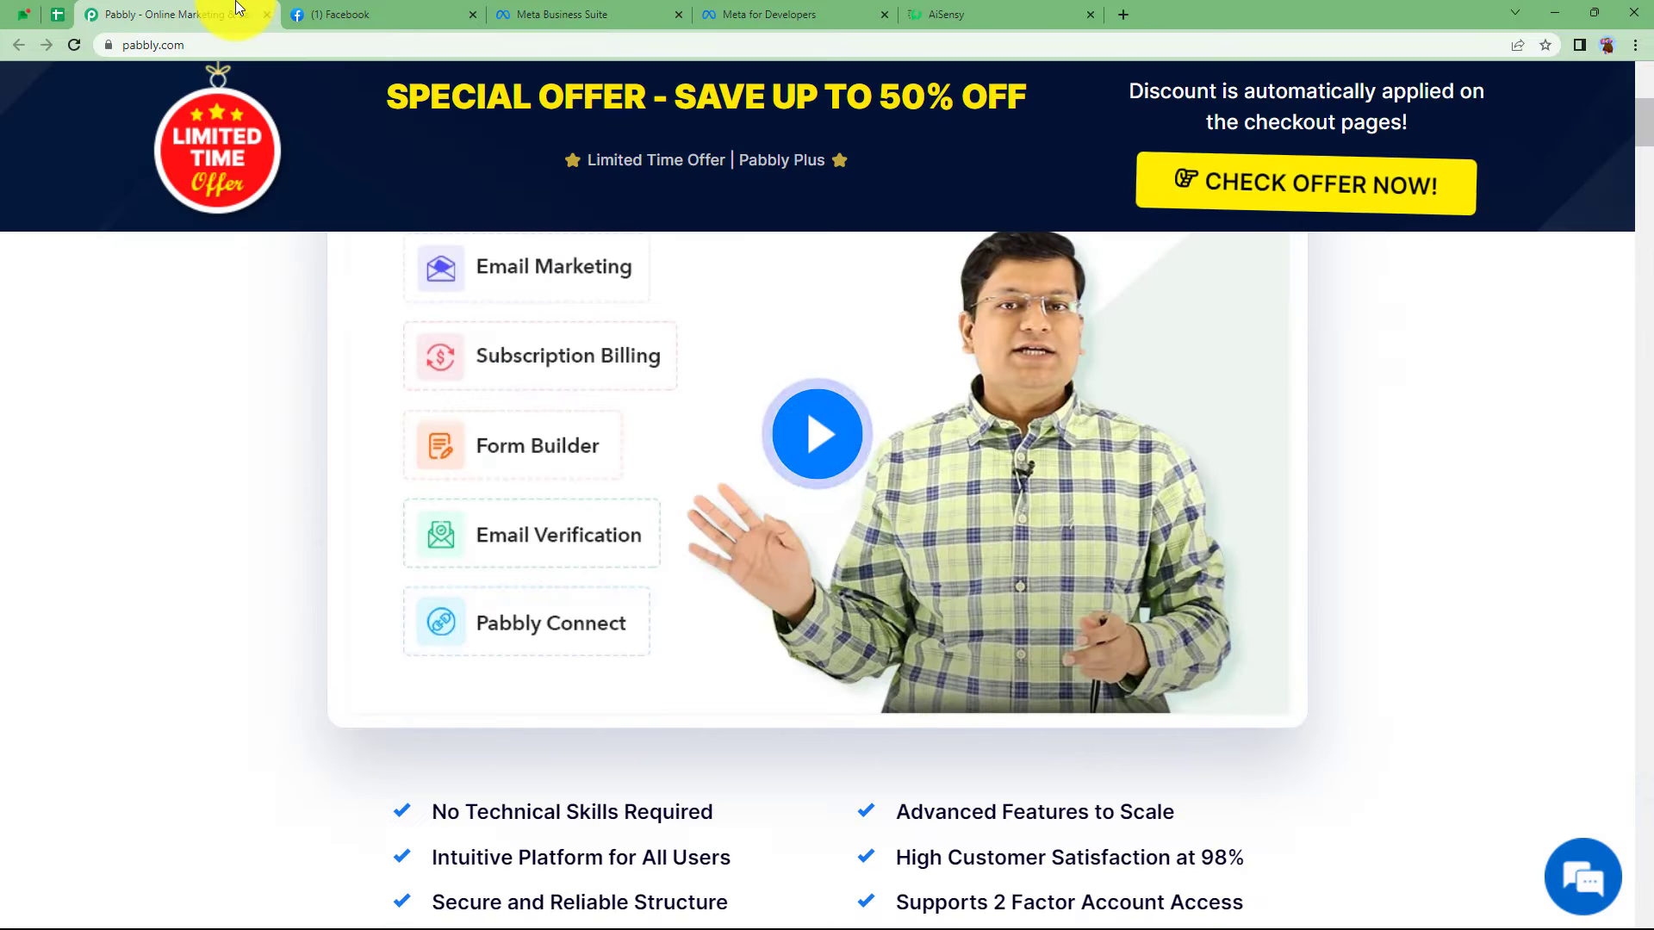
scroll(1206, 453, up, 5)
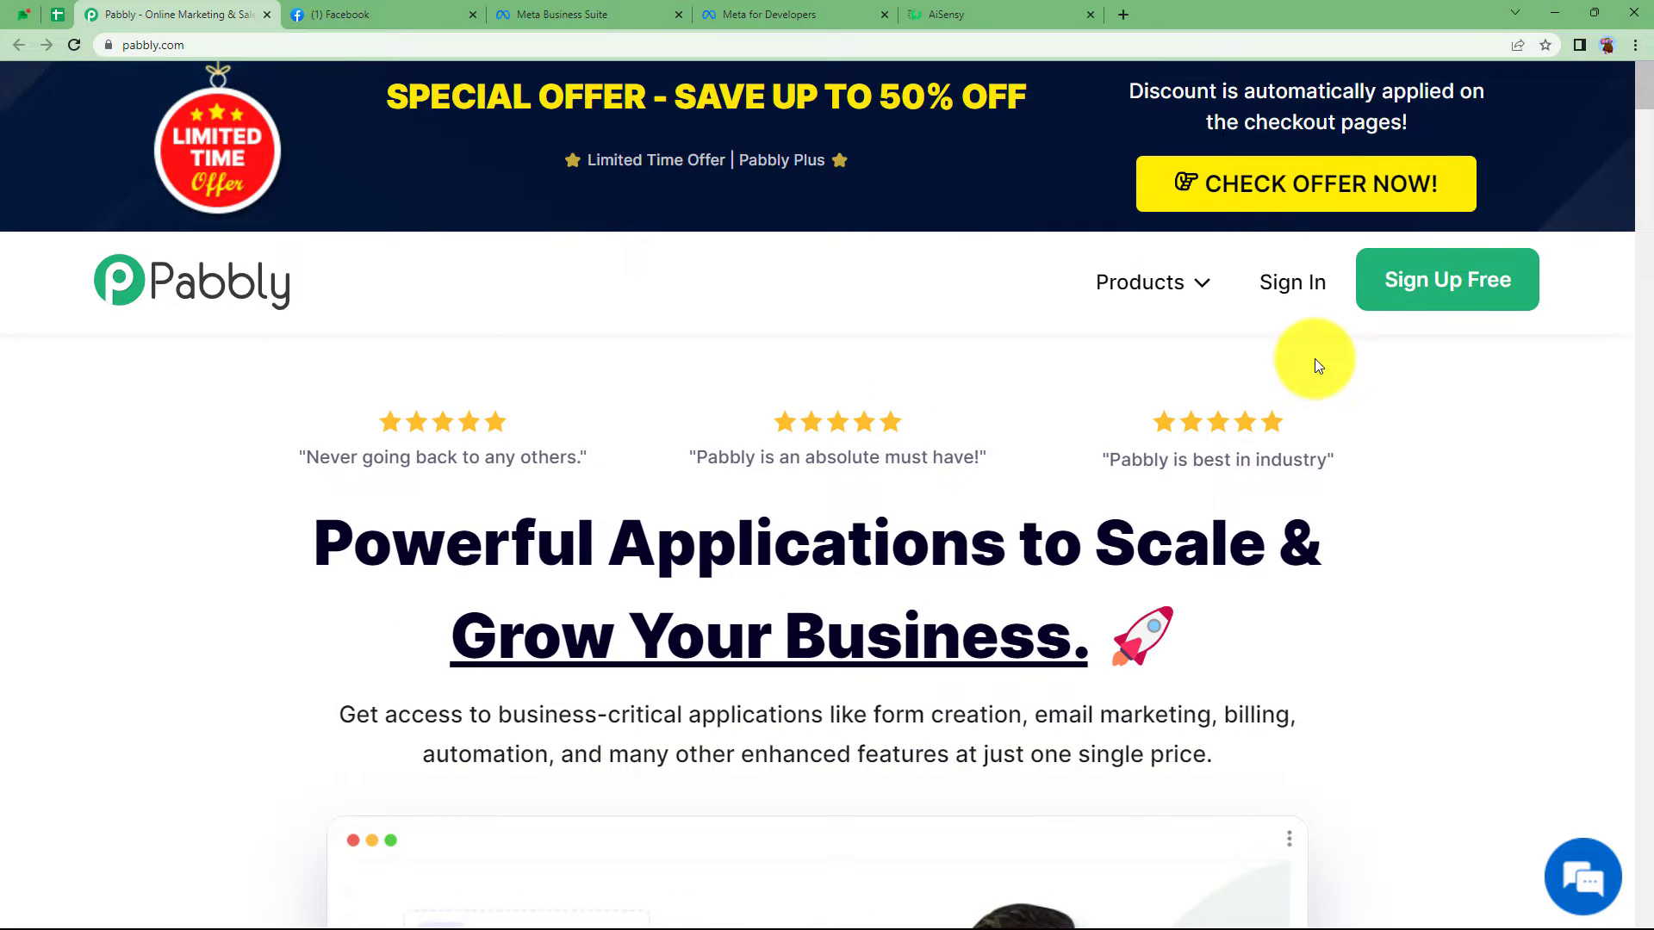
click(1288, 280)
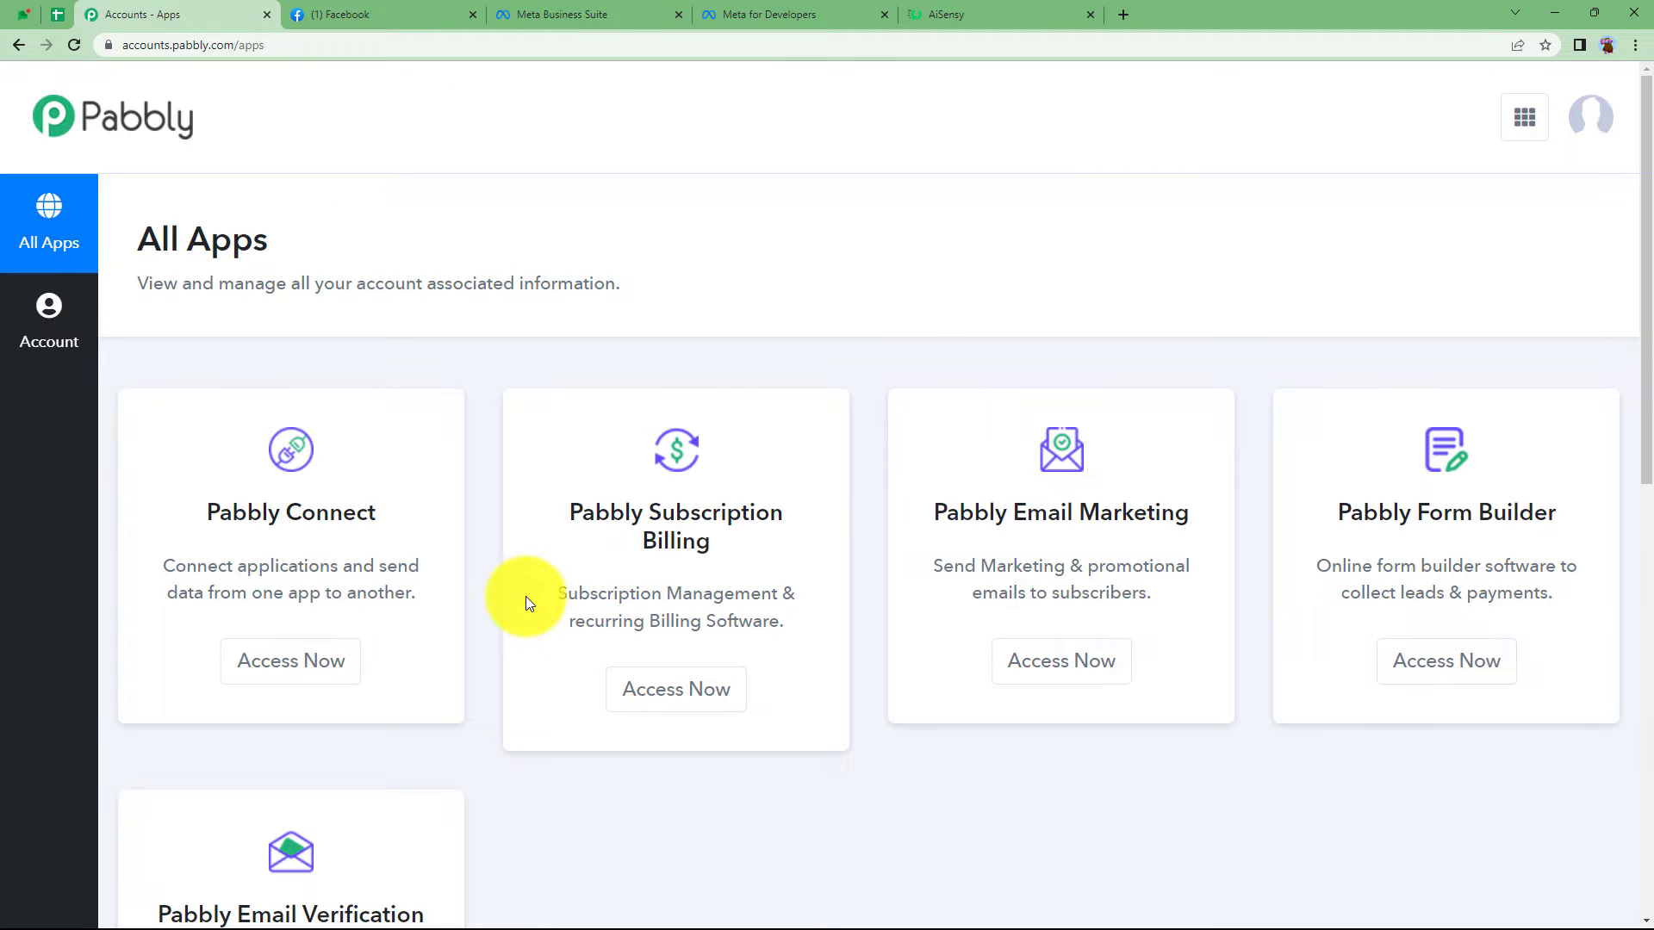
scroll(525, 596, down, 3)
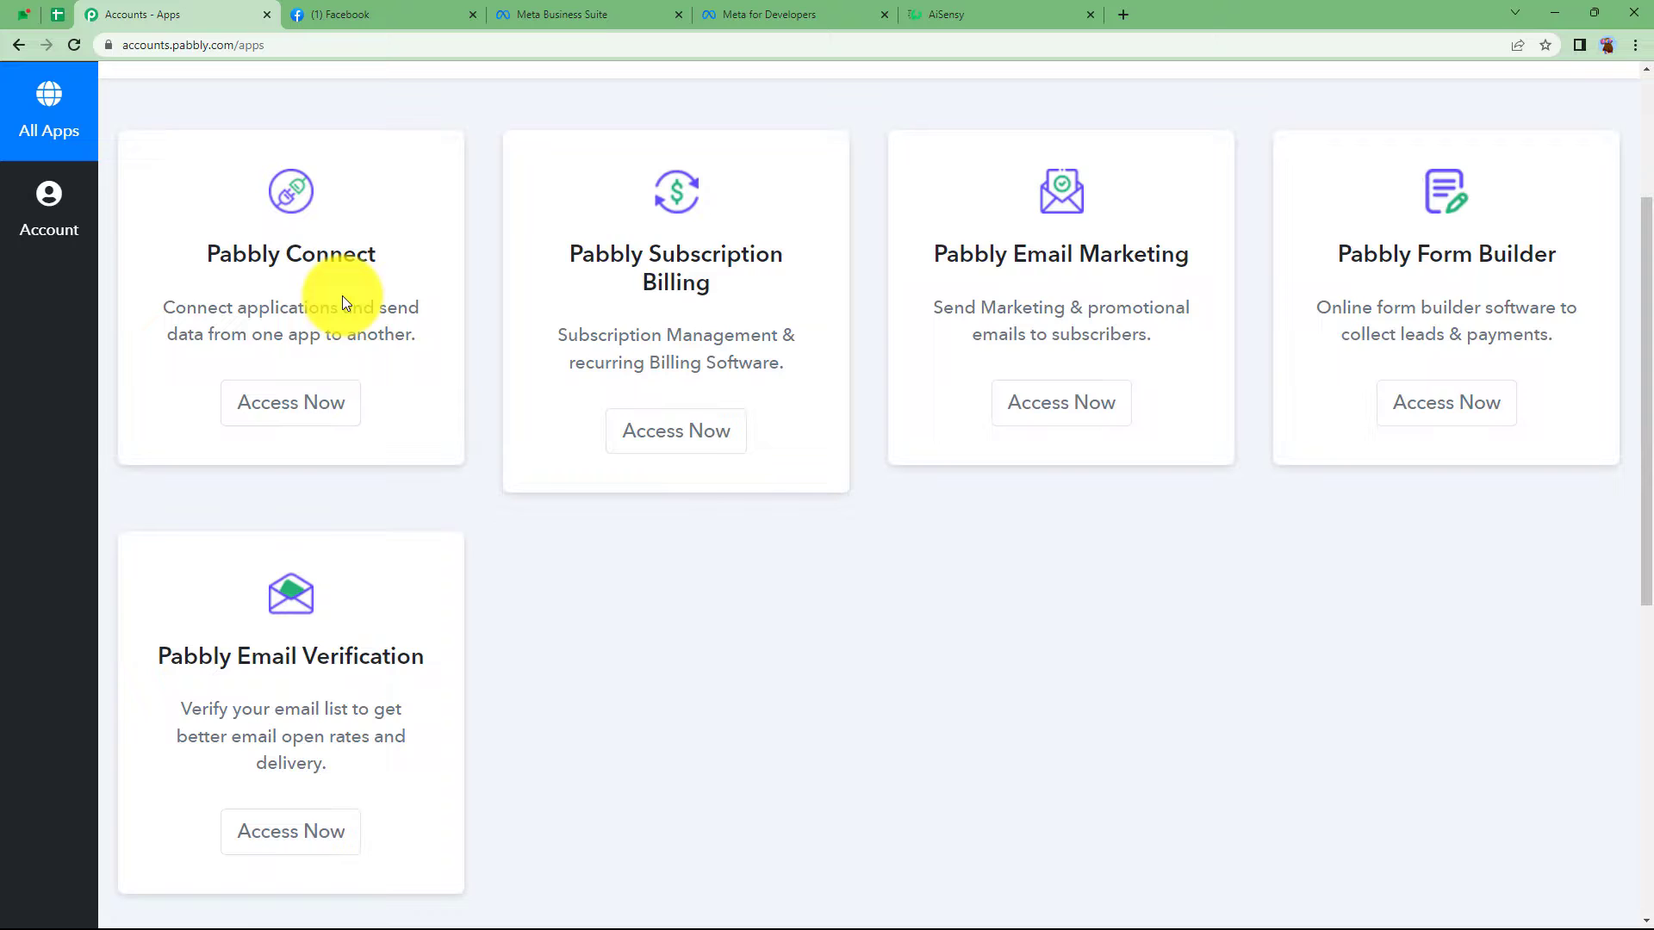
click(333, 400)
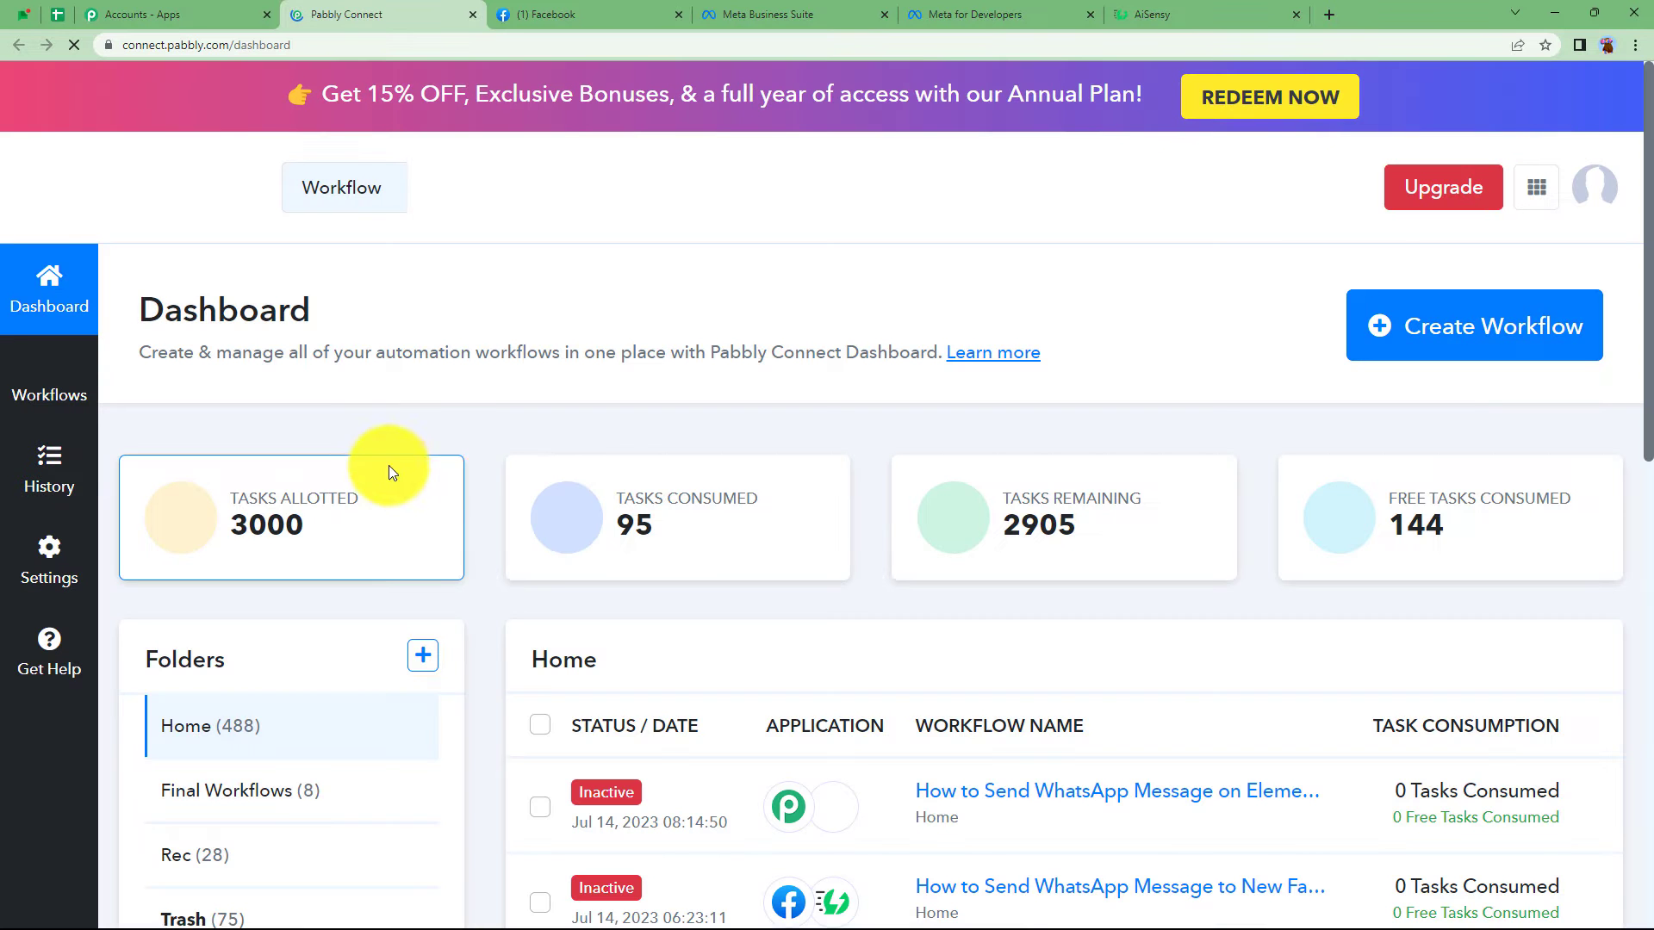
scroll(1107, 515, down, 4)
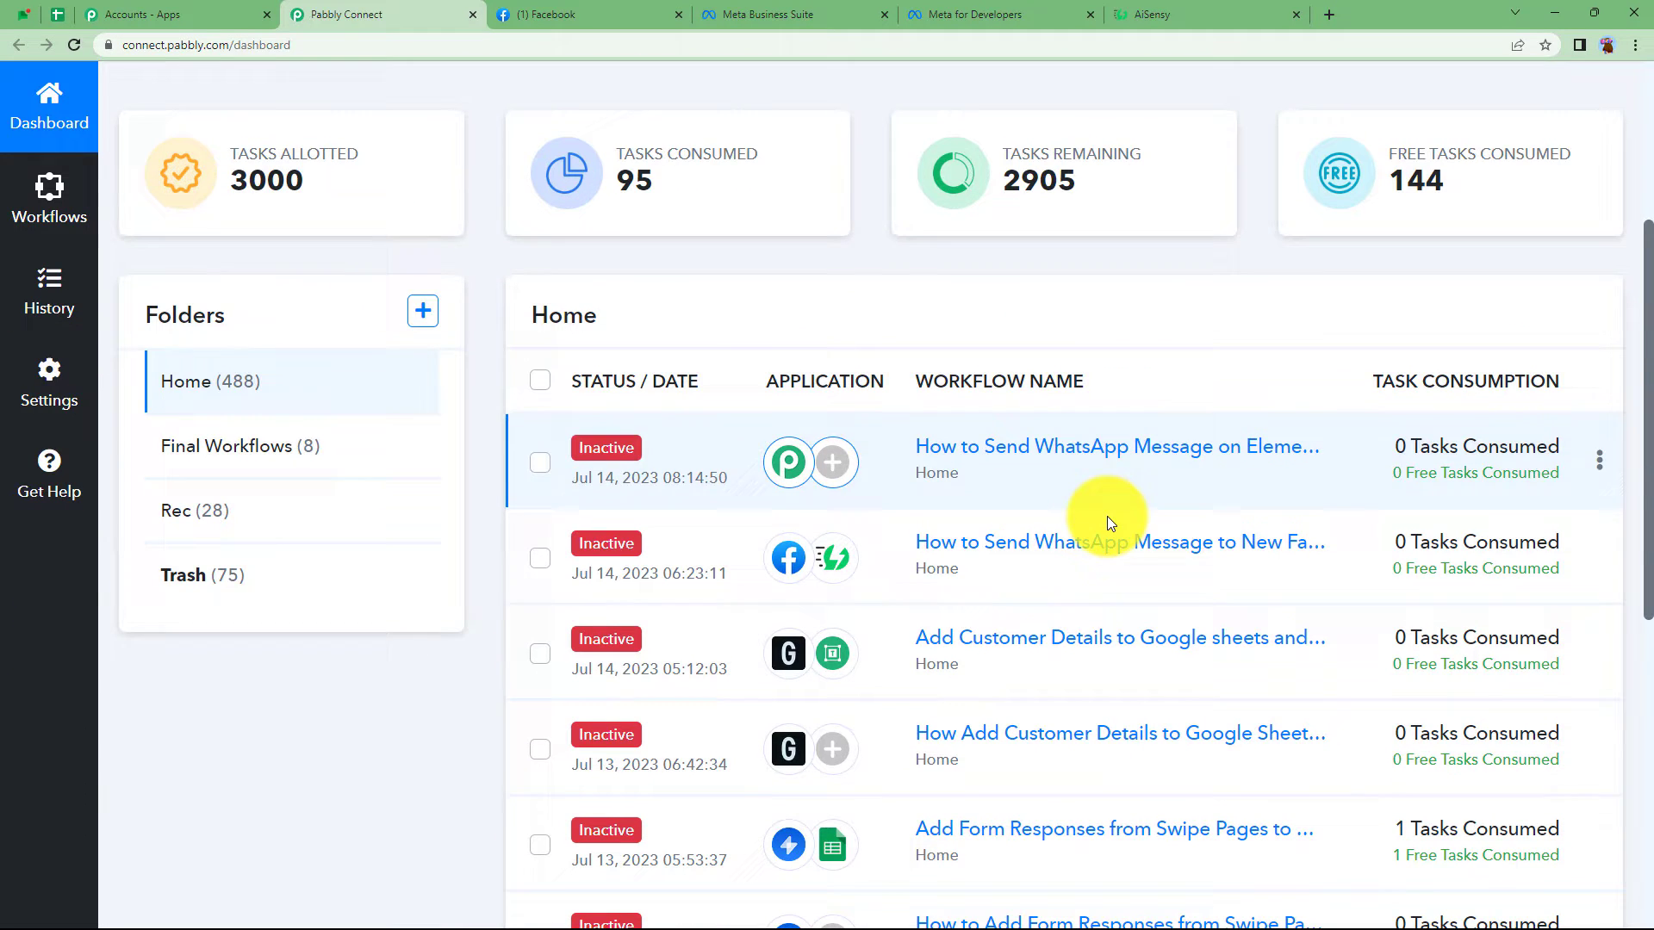
scroll(1108, 515, up, 4)
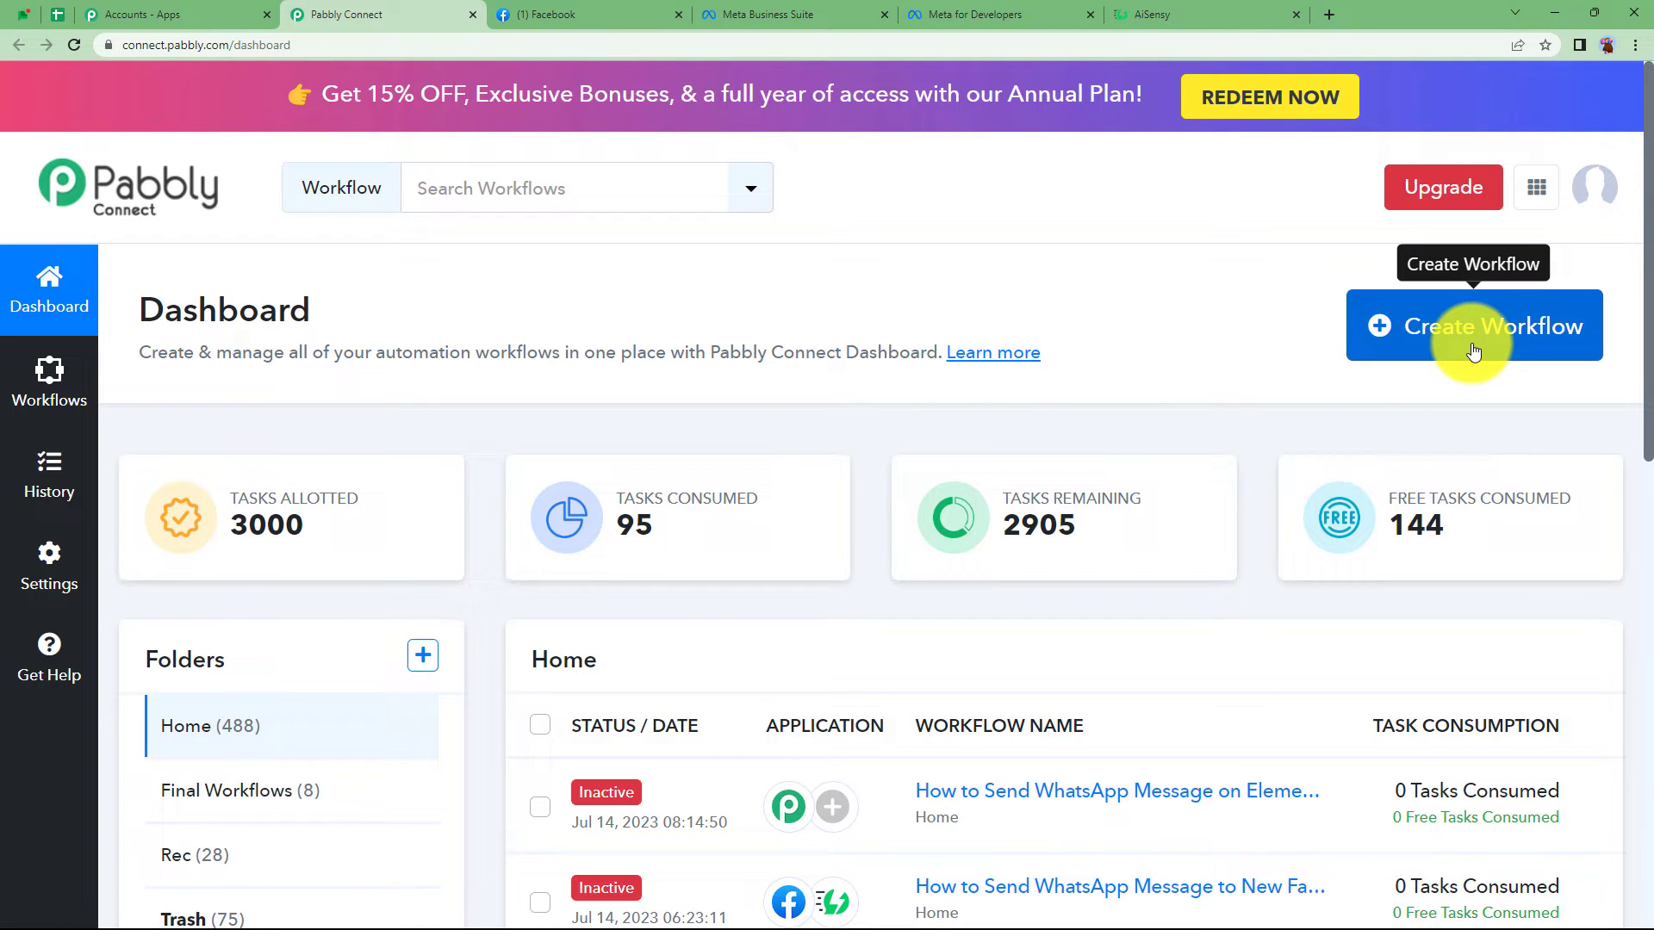
- Create a workflow named 'Send Whatsapp Messages to Facebook Lead Ads Leads'
click(1558, 326)
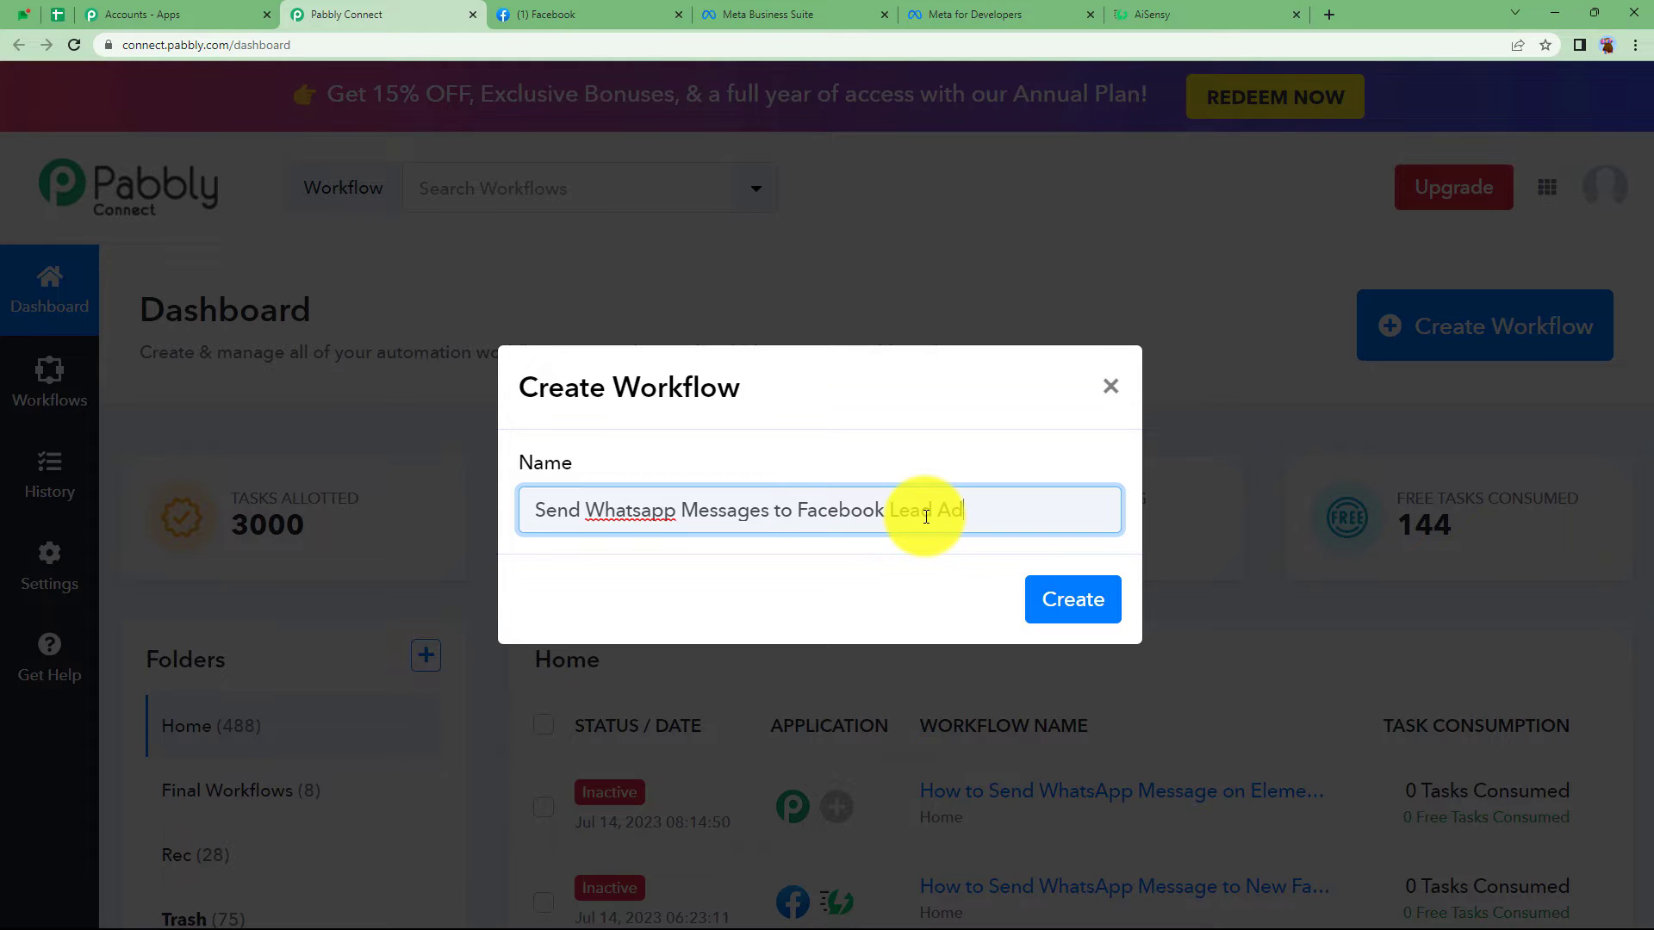
click(1072, 599)
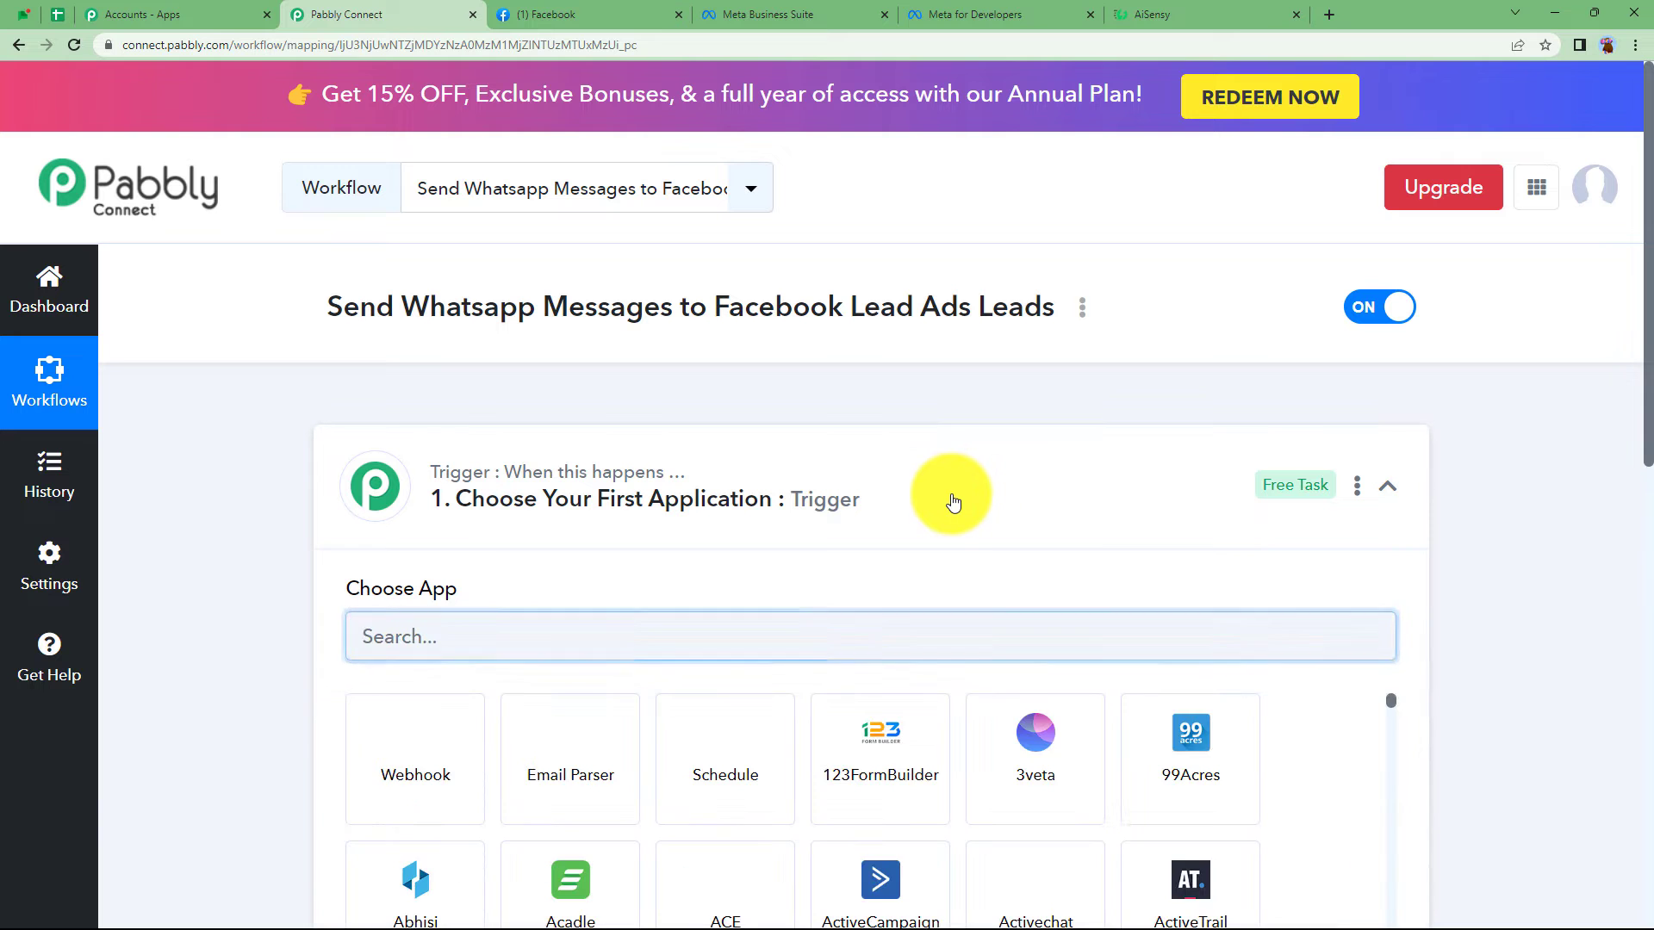
click(953, 502)
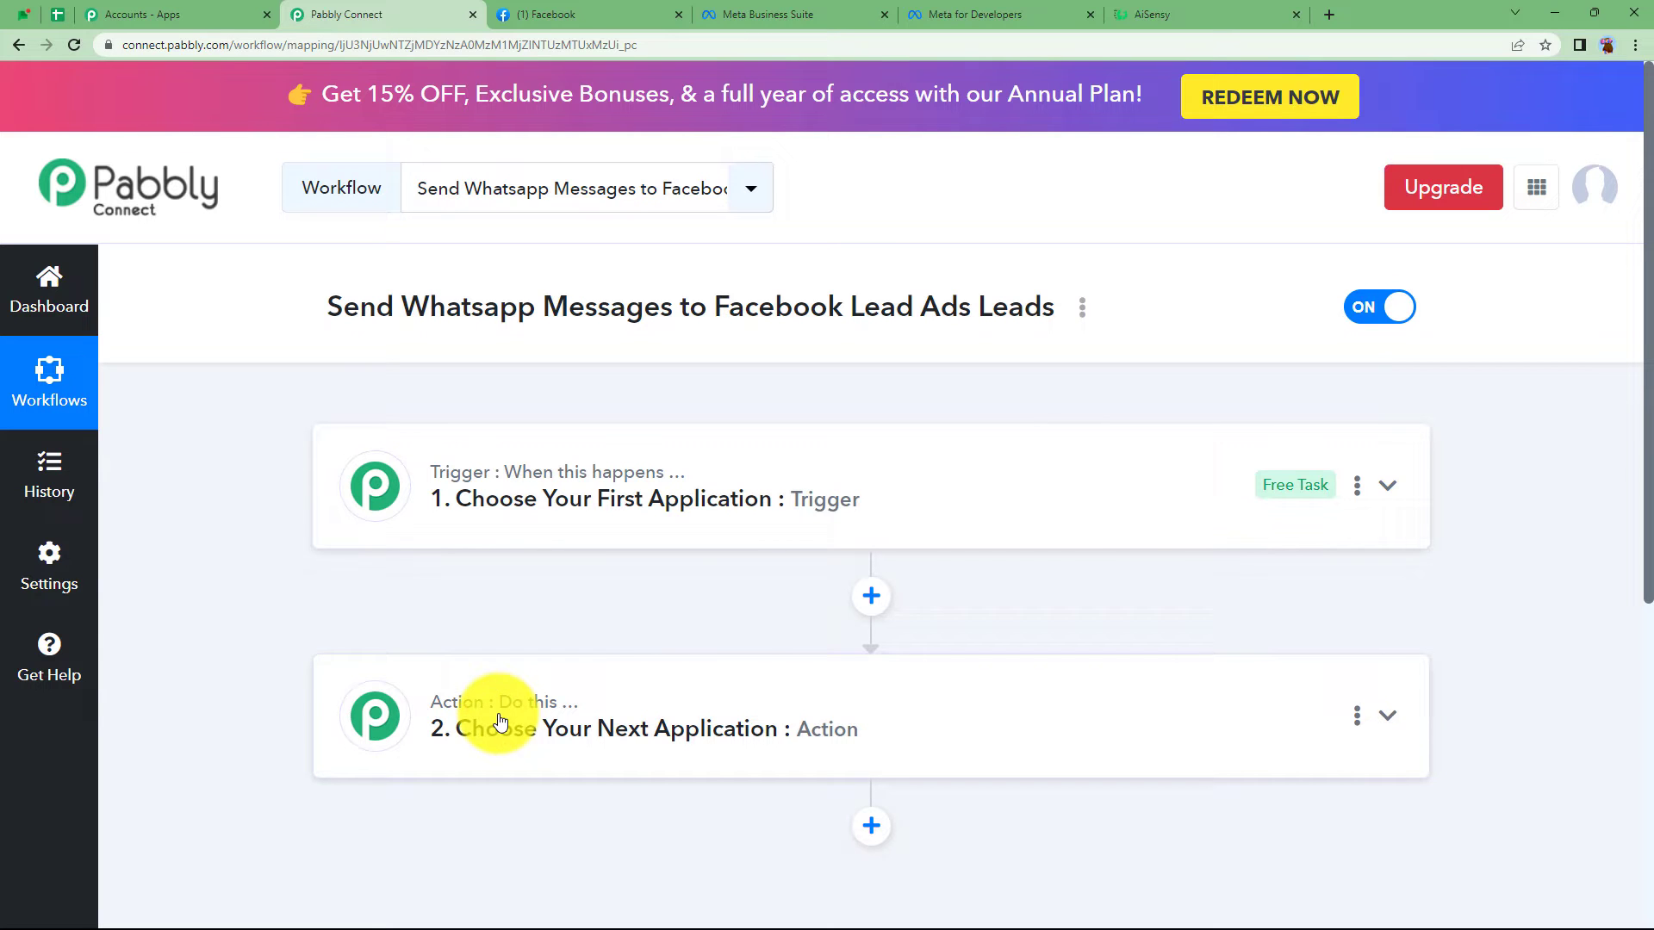
mouse_move(560, 708)
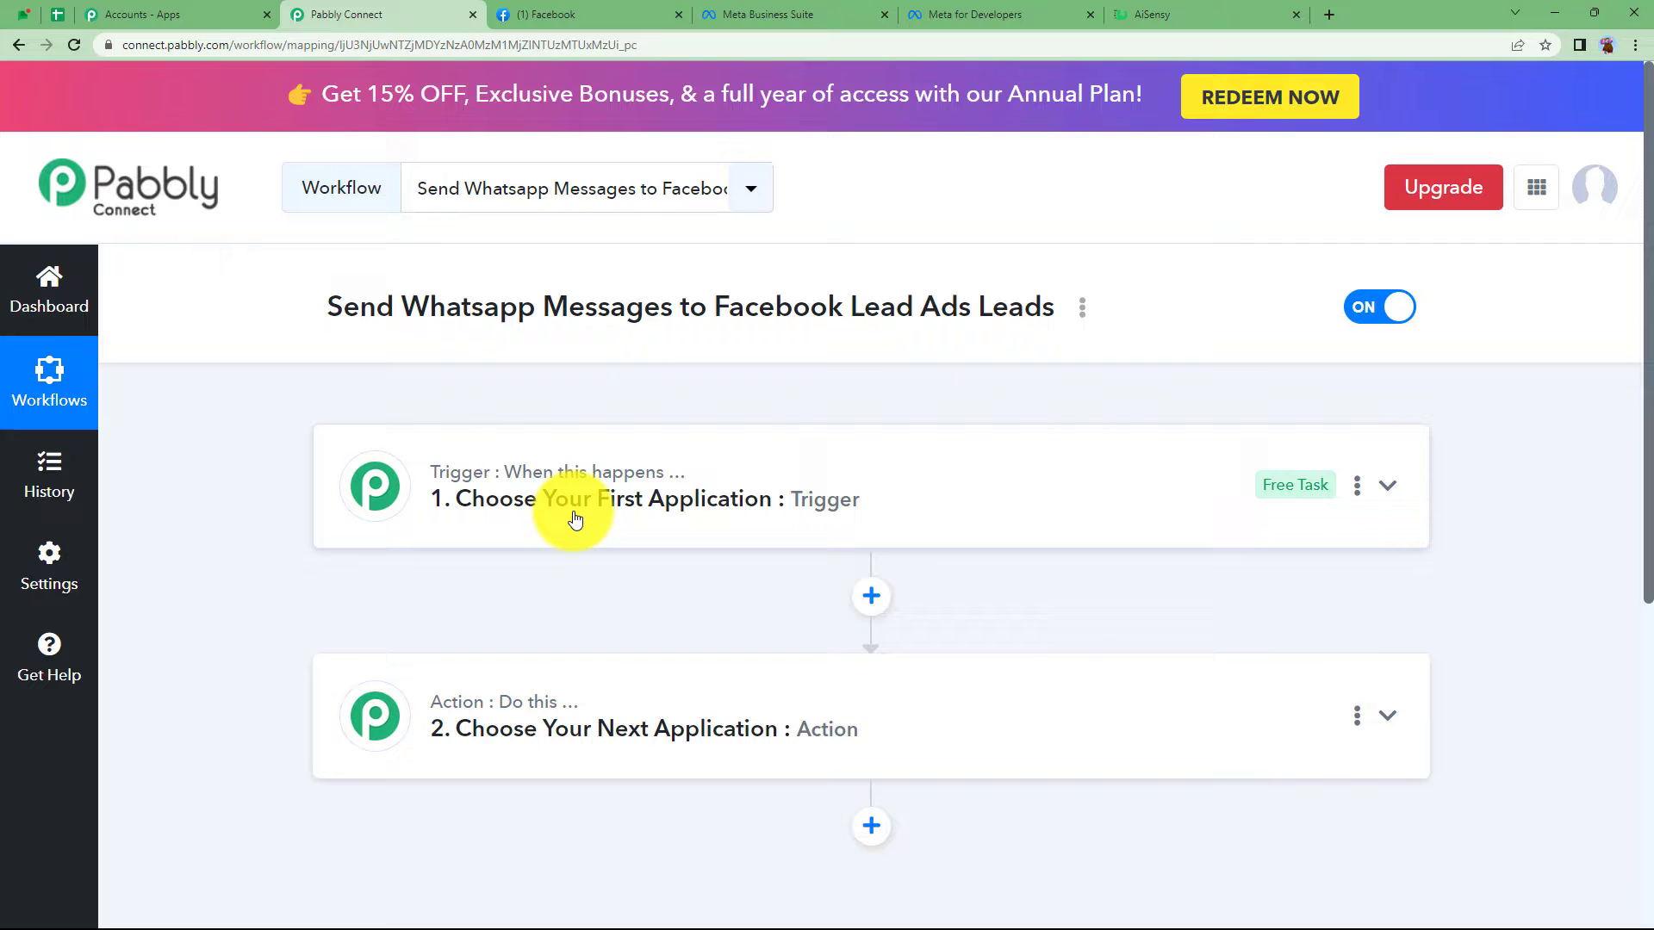
click(572, 14)
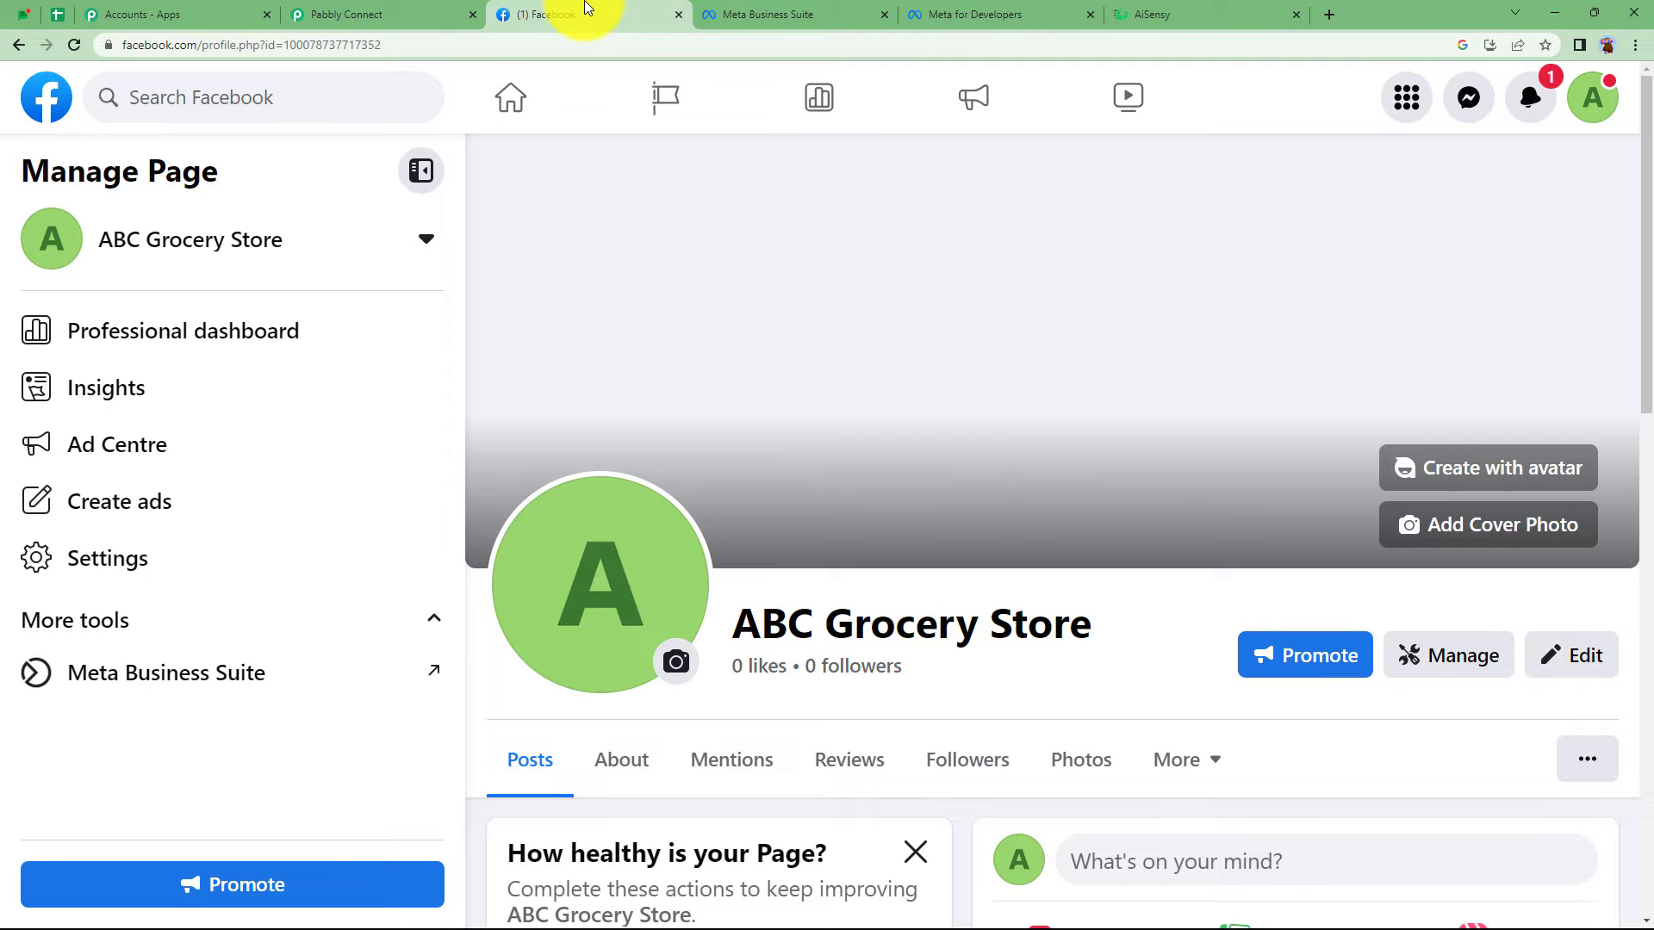
click(1141, 11)
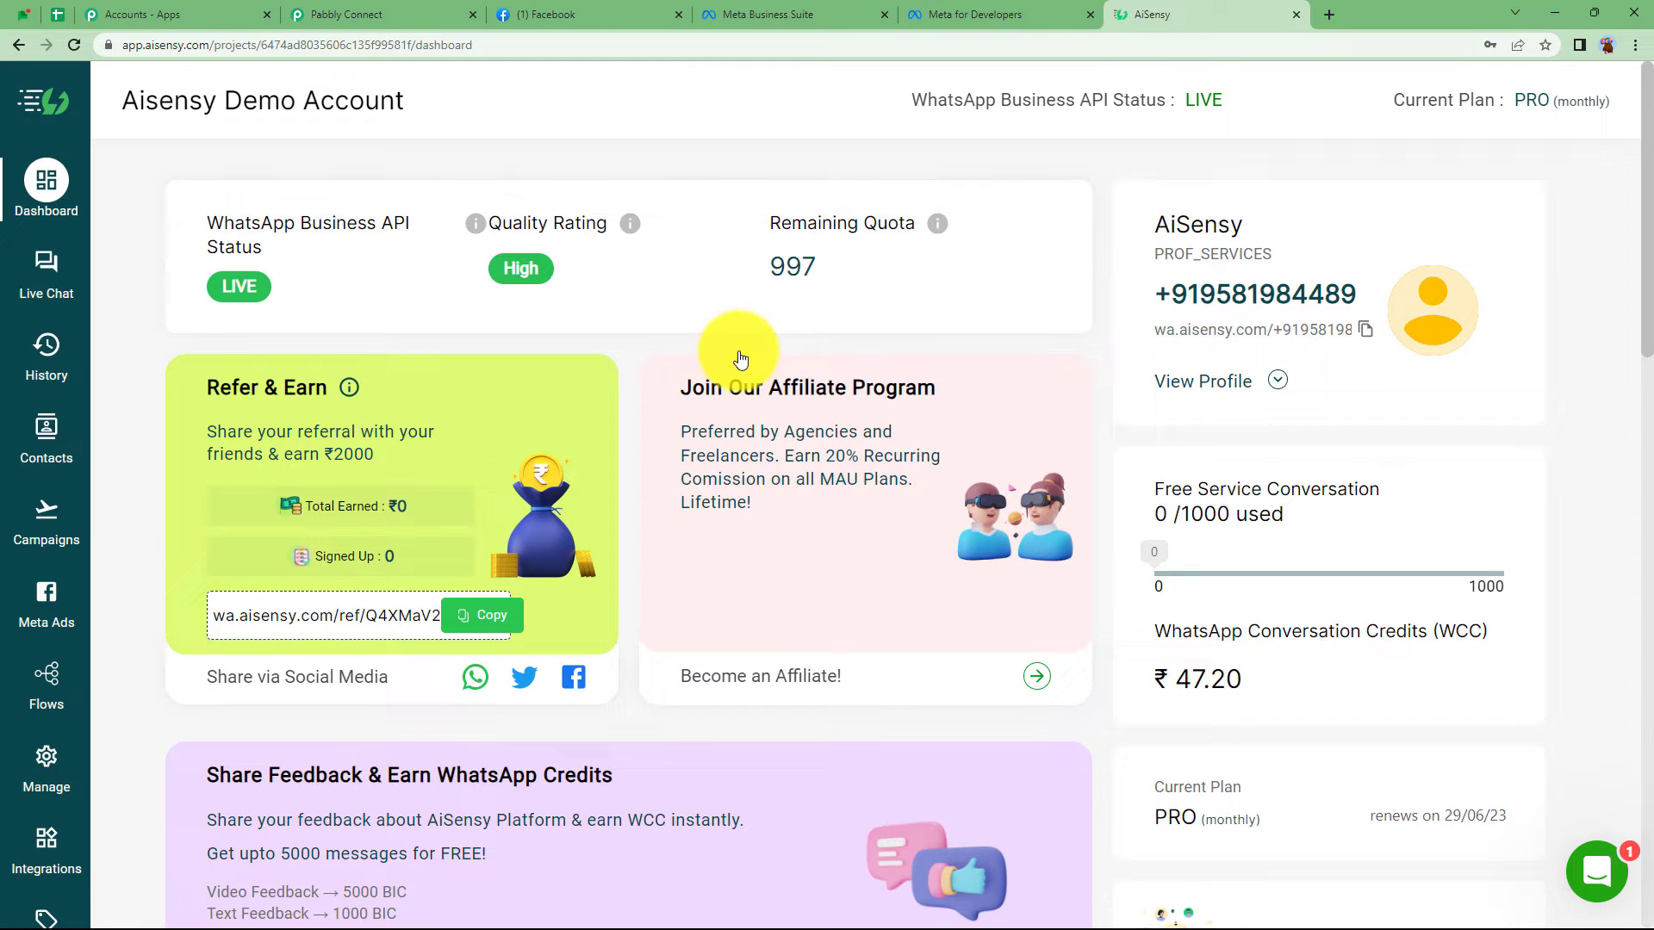
click(346, 14)
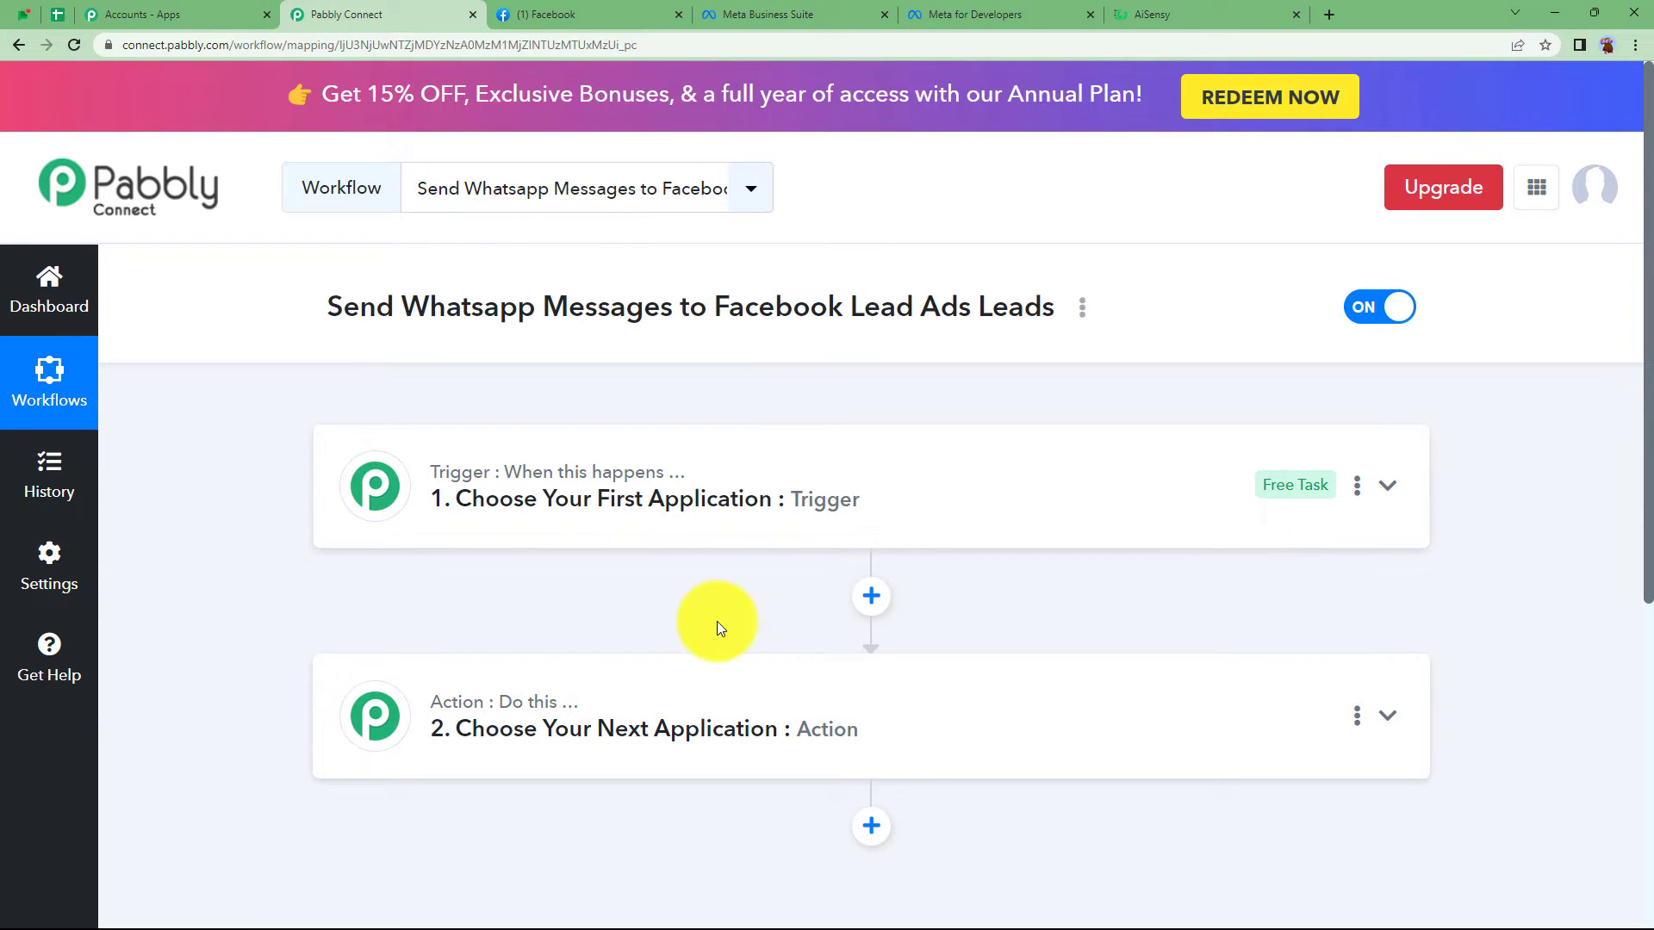
click(978, 14)
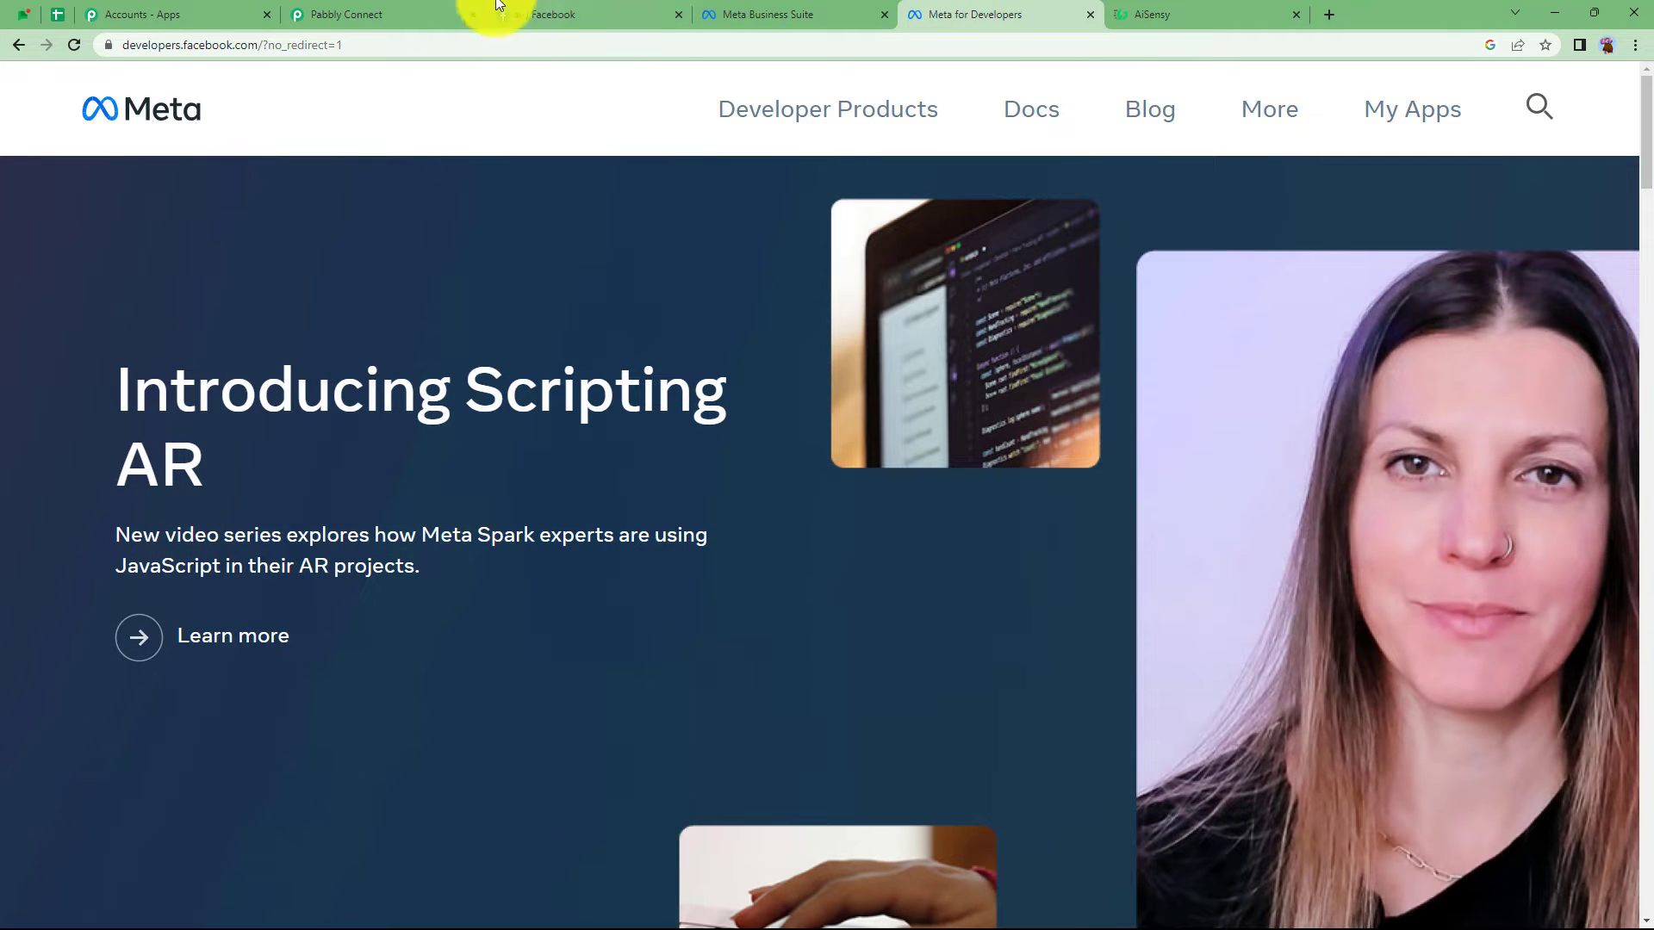
click(465, 13)
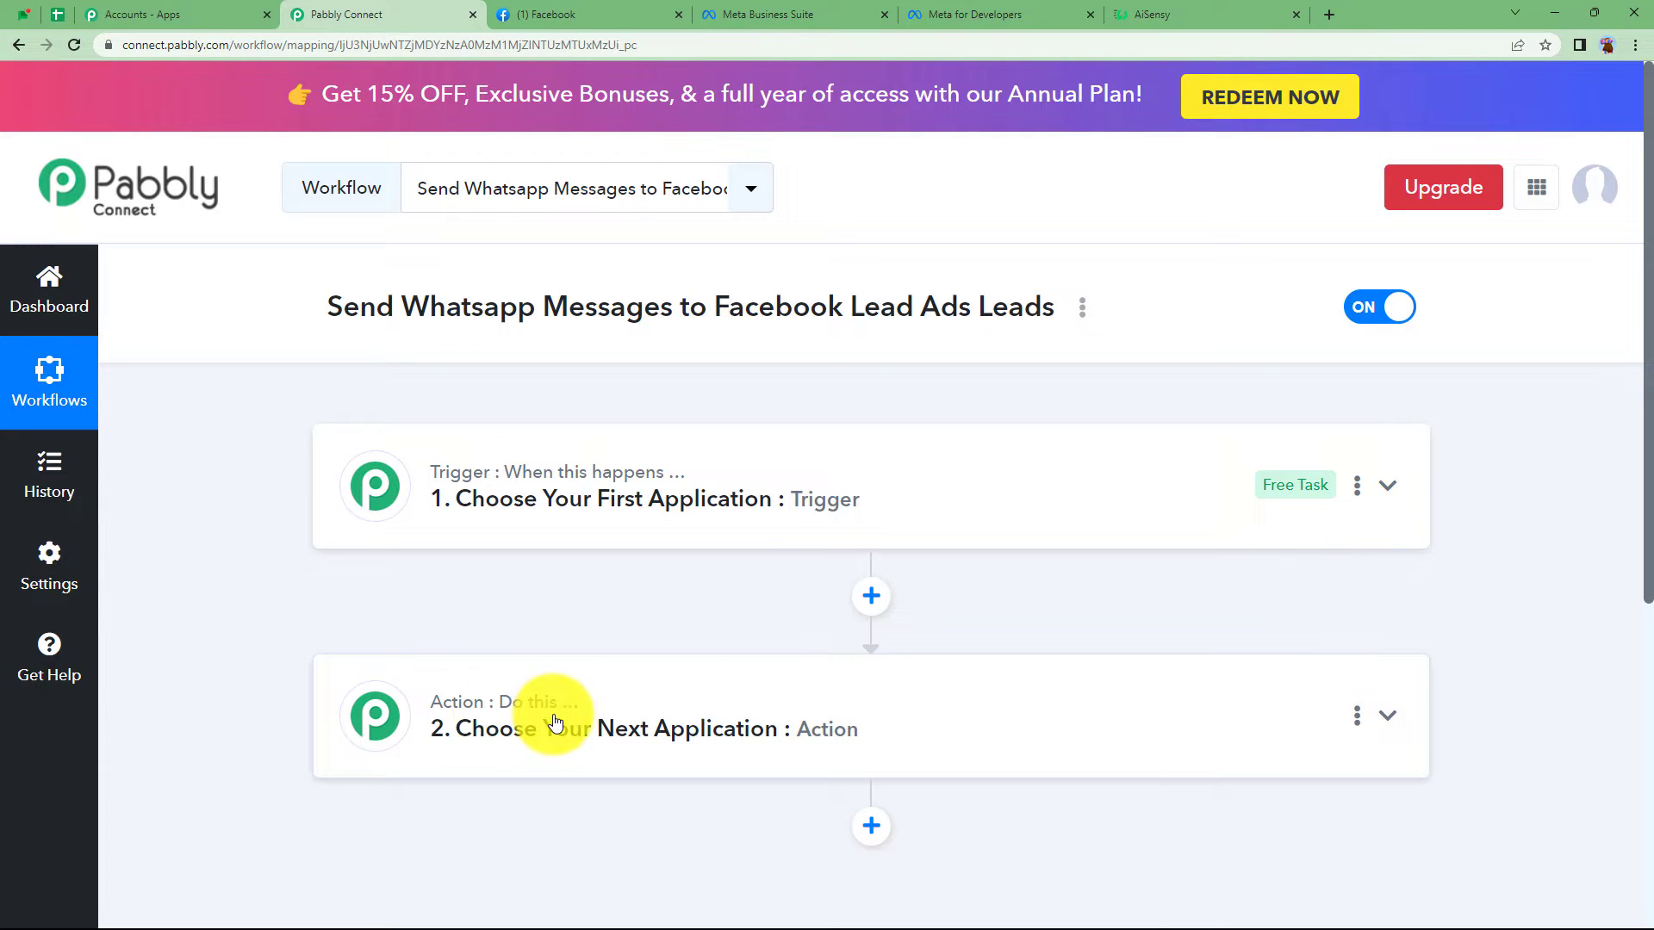
click(517, 515)
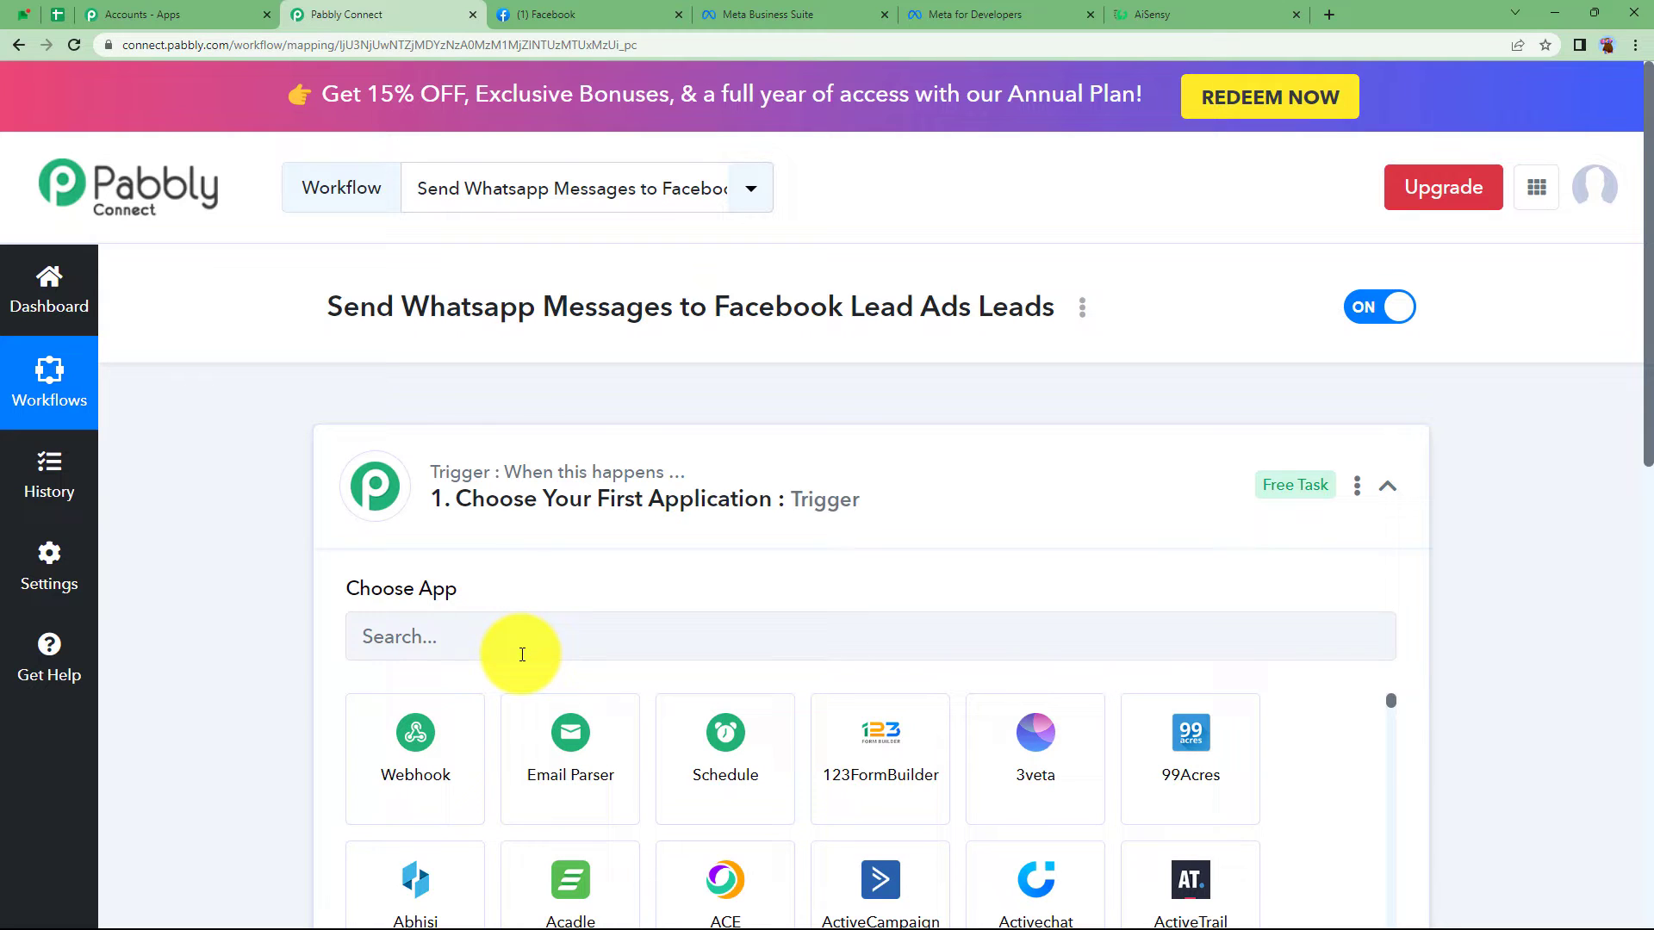
click(546, 512)
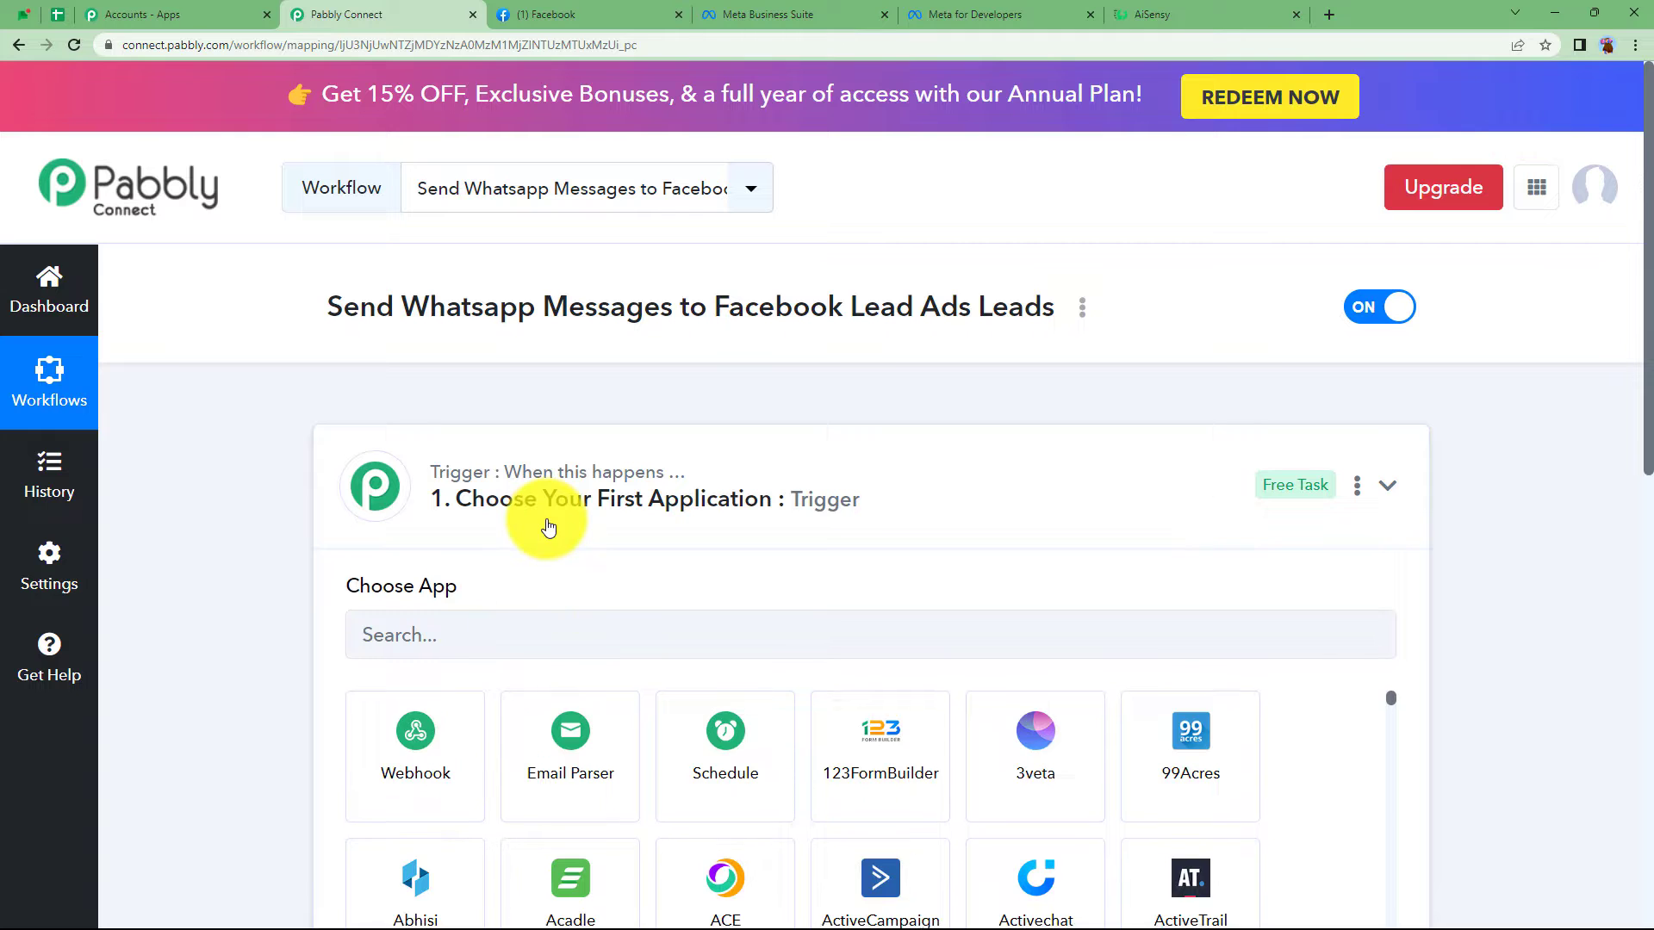
click(567, 732)
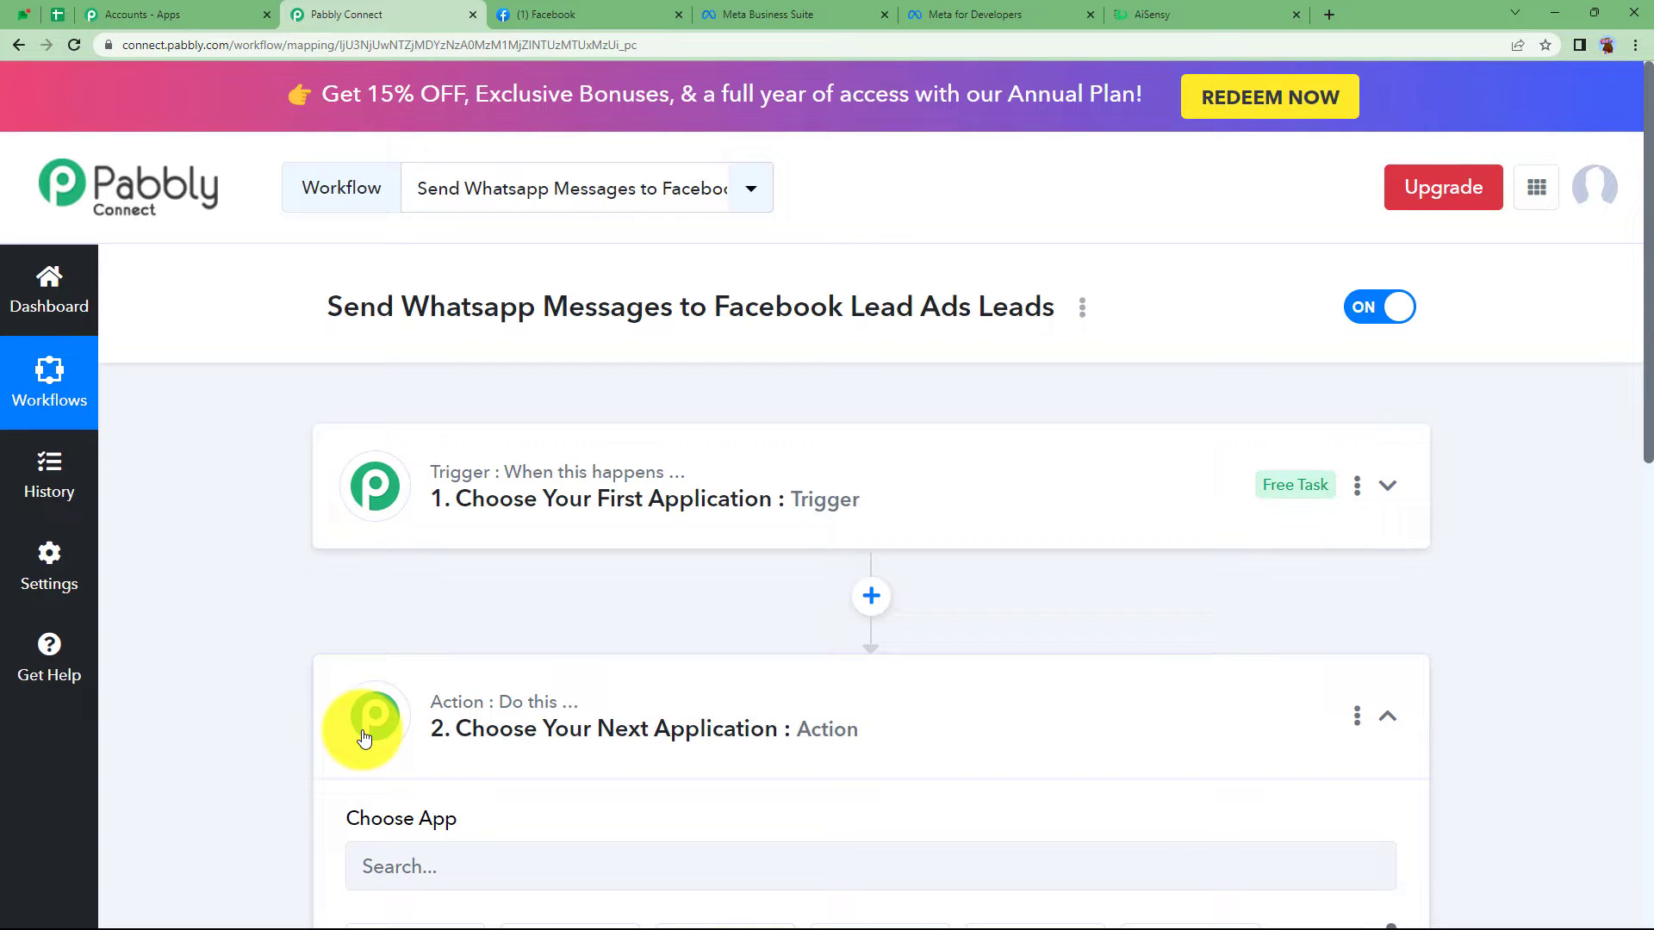
scroll(363, 736, down, 3)
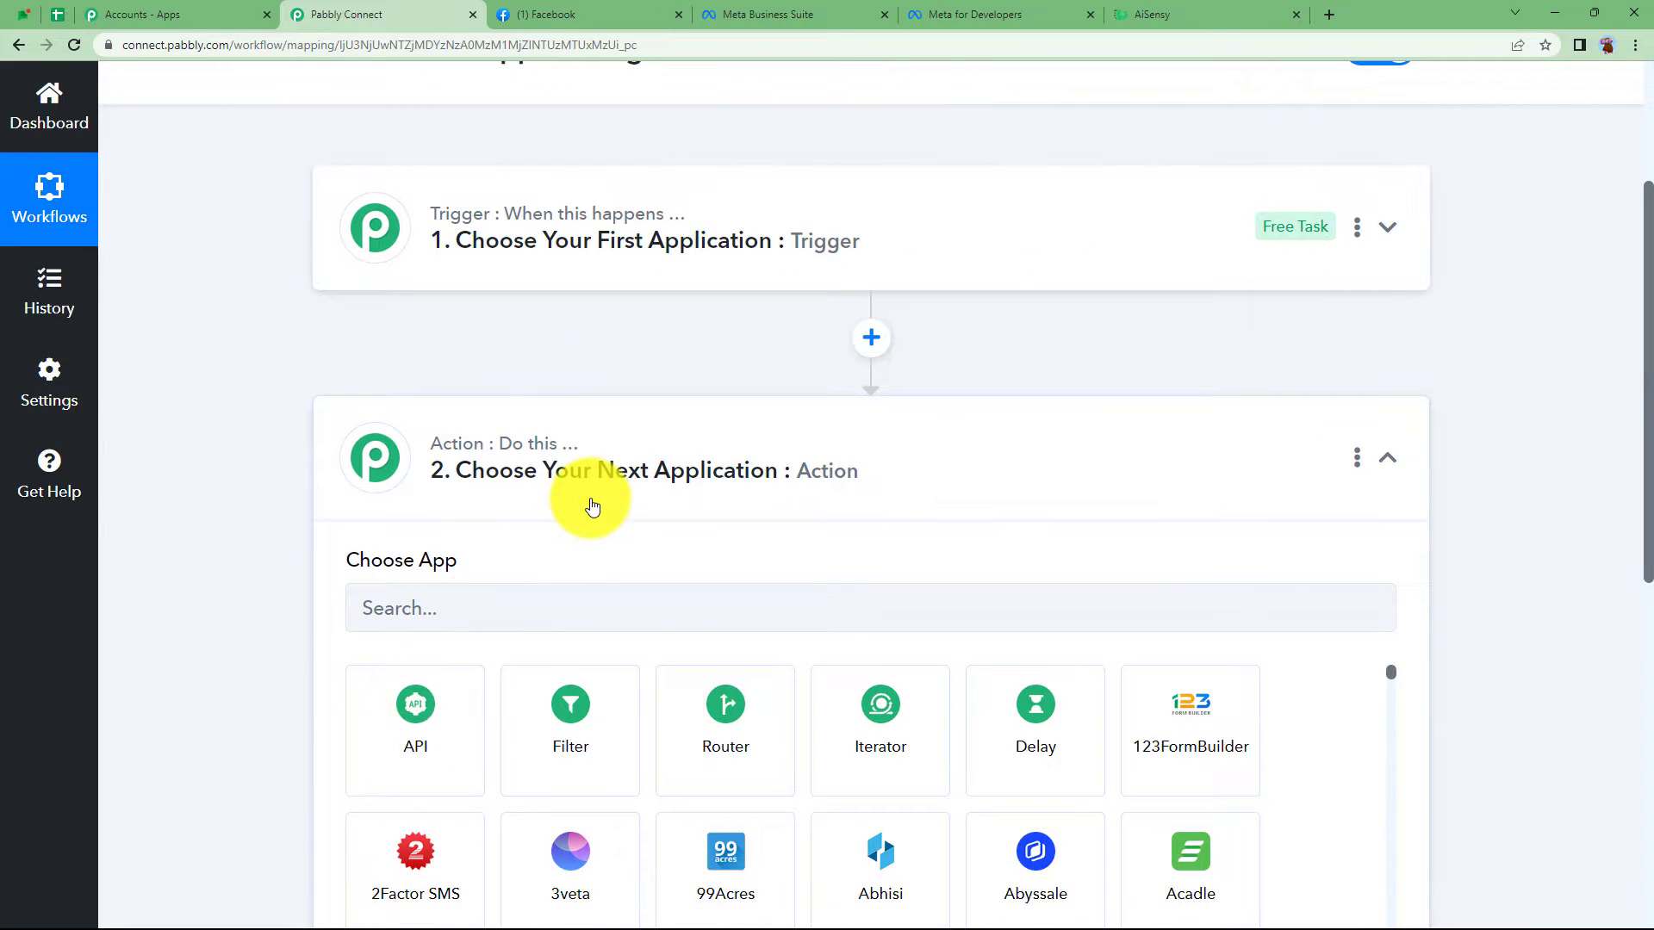
click(592, 506)
scroll(593, 506, up, 3)
- Set the trigger to Facebook Lead Ads with the New Lead (Instant) event
click(591, 500)
click(568, 626)
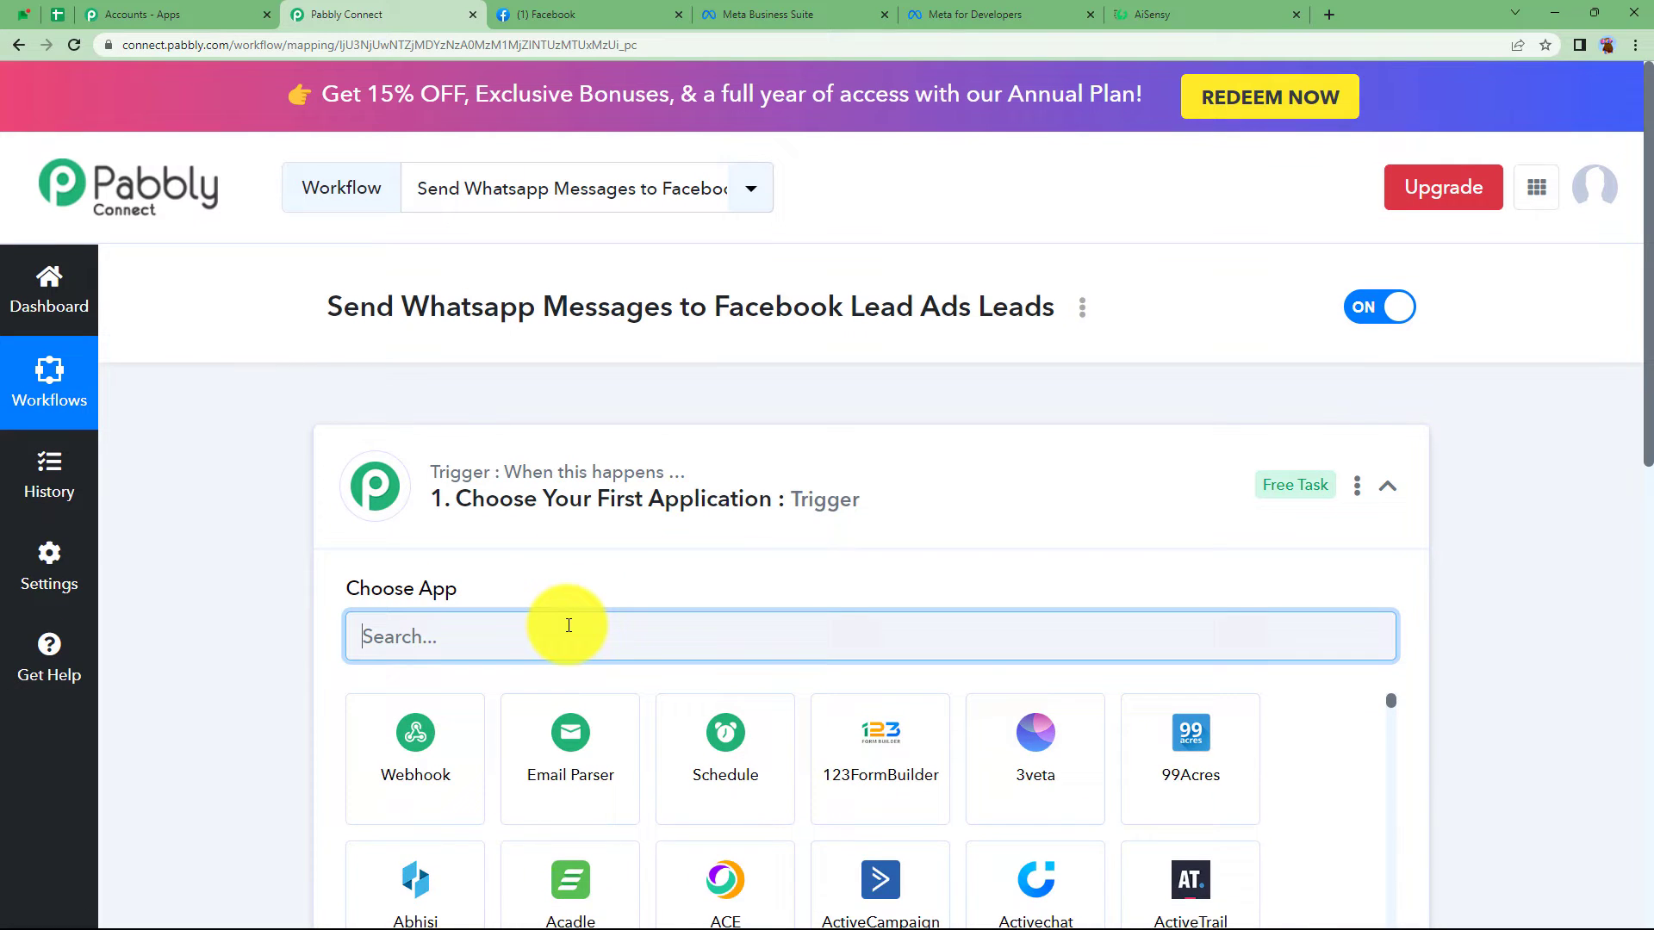
text(face)
click(725, 754)
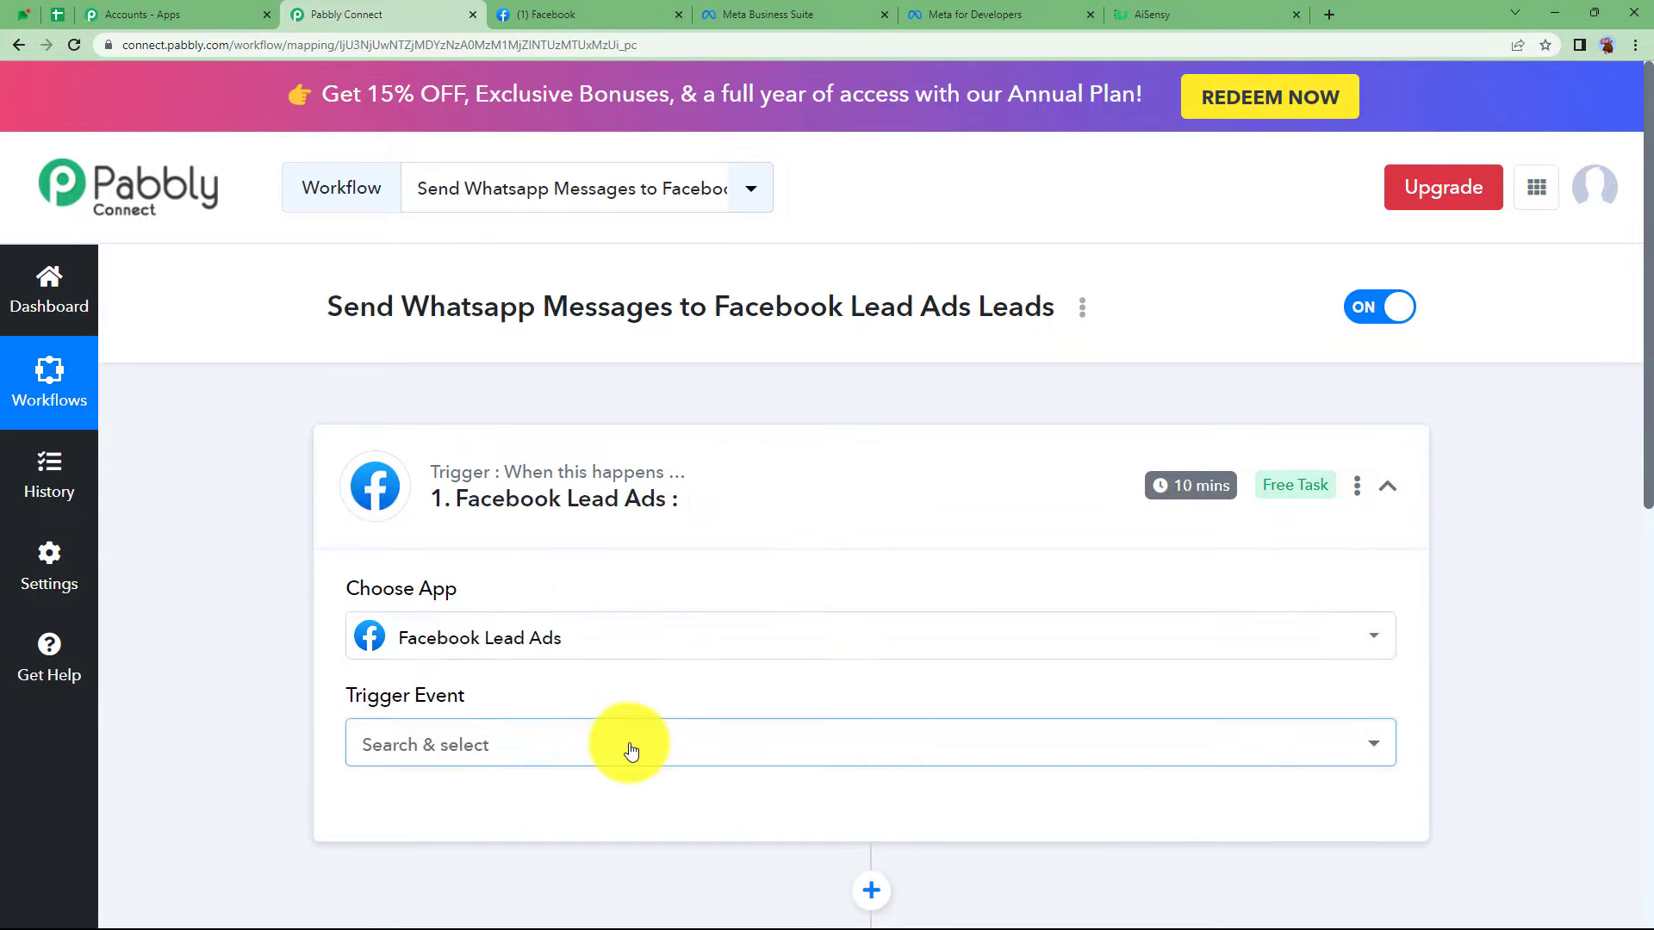
click(628, 746)
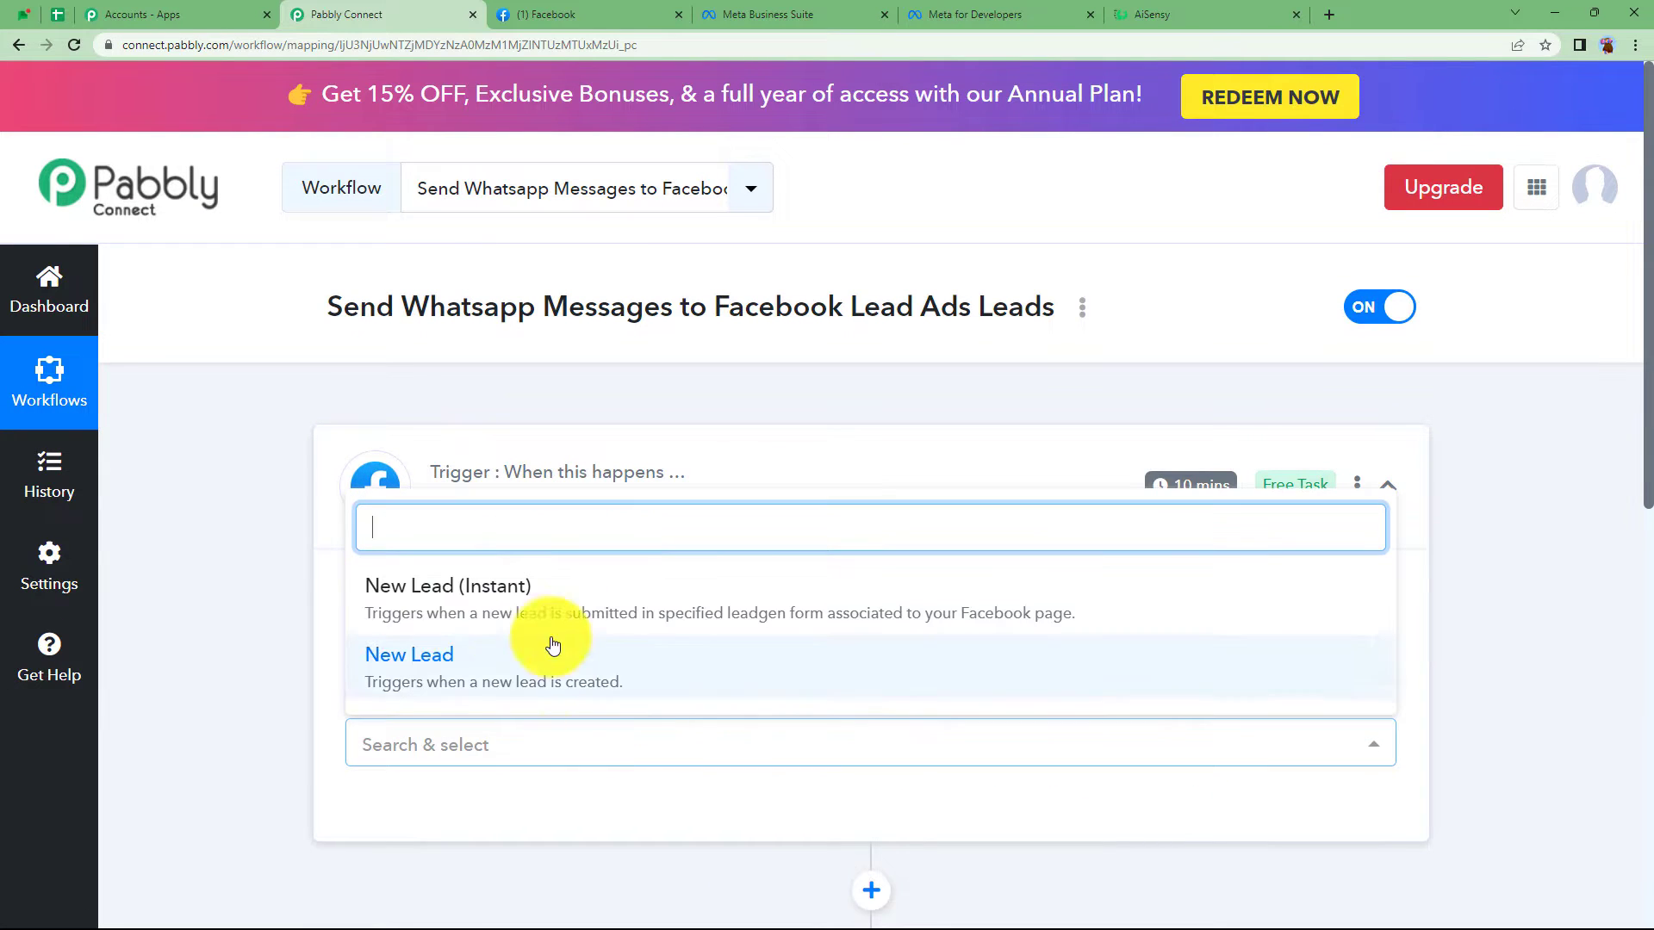
click(523, 604)
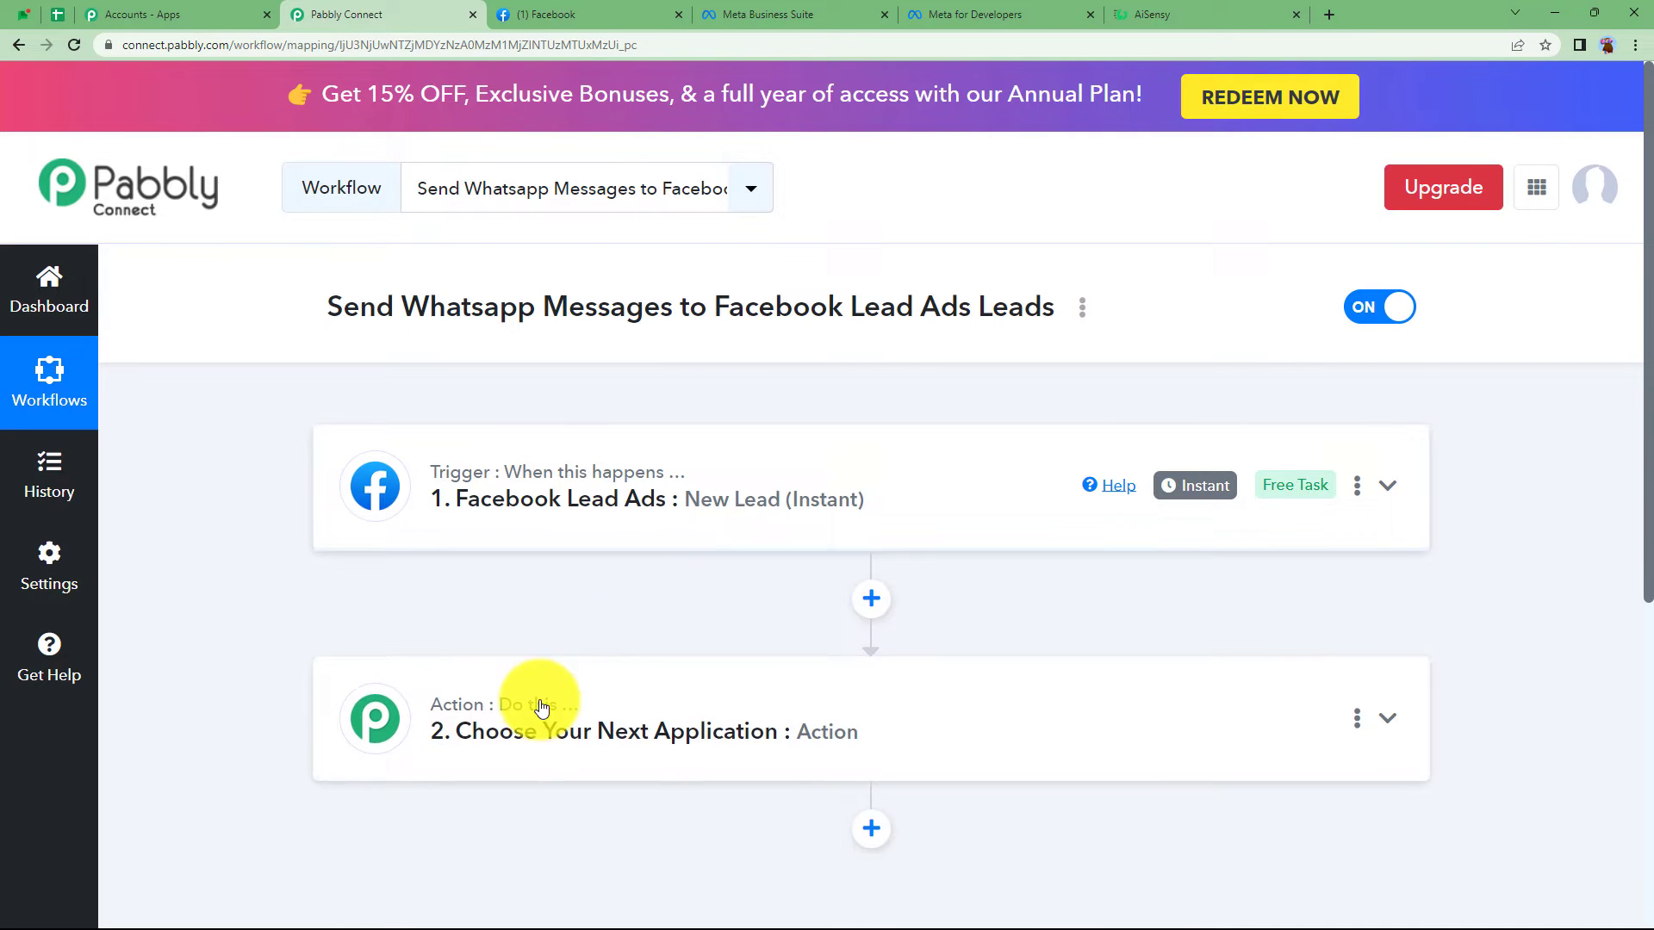
- Set the action to WhatsApp by AiSensy with the Send Template Message event
click(583, 690)
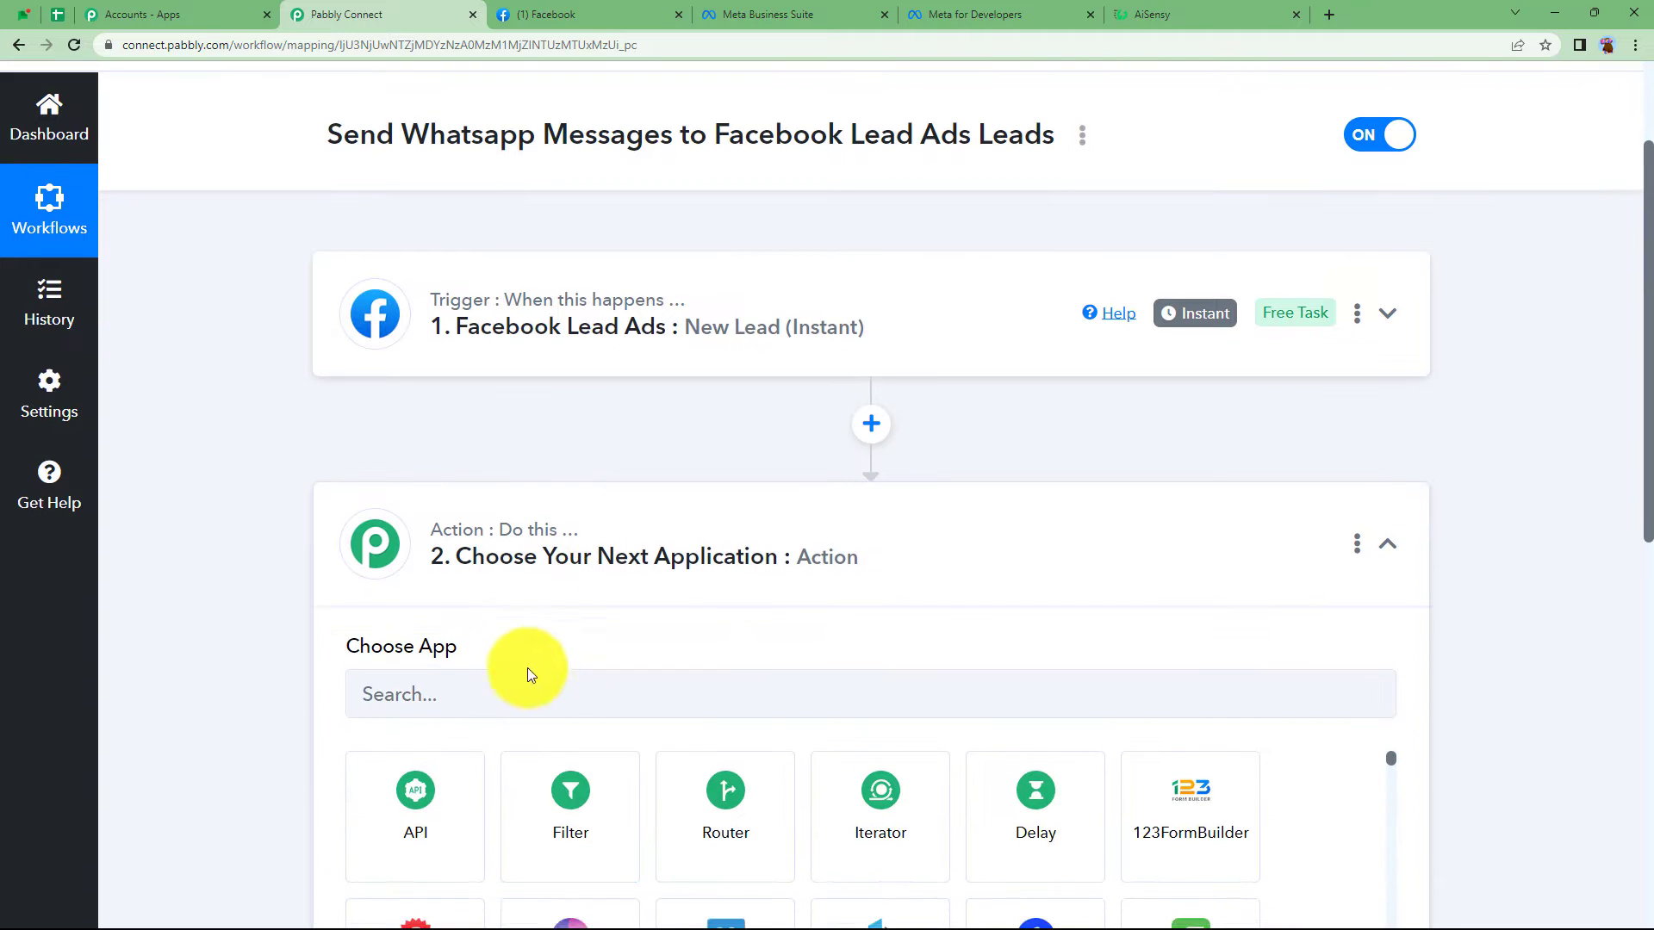
click(529, 693)
text(aise)
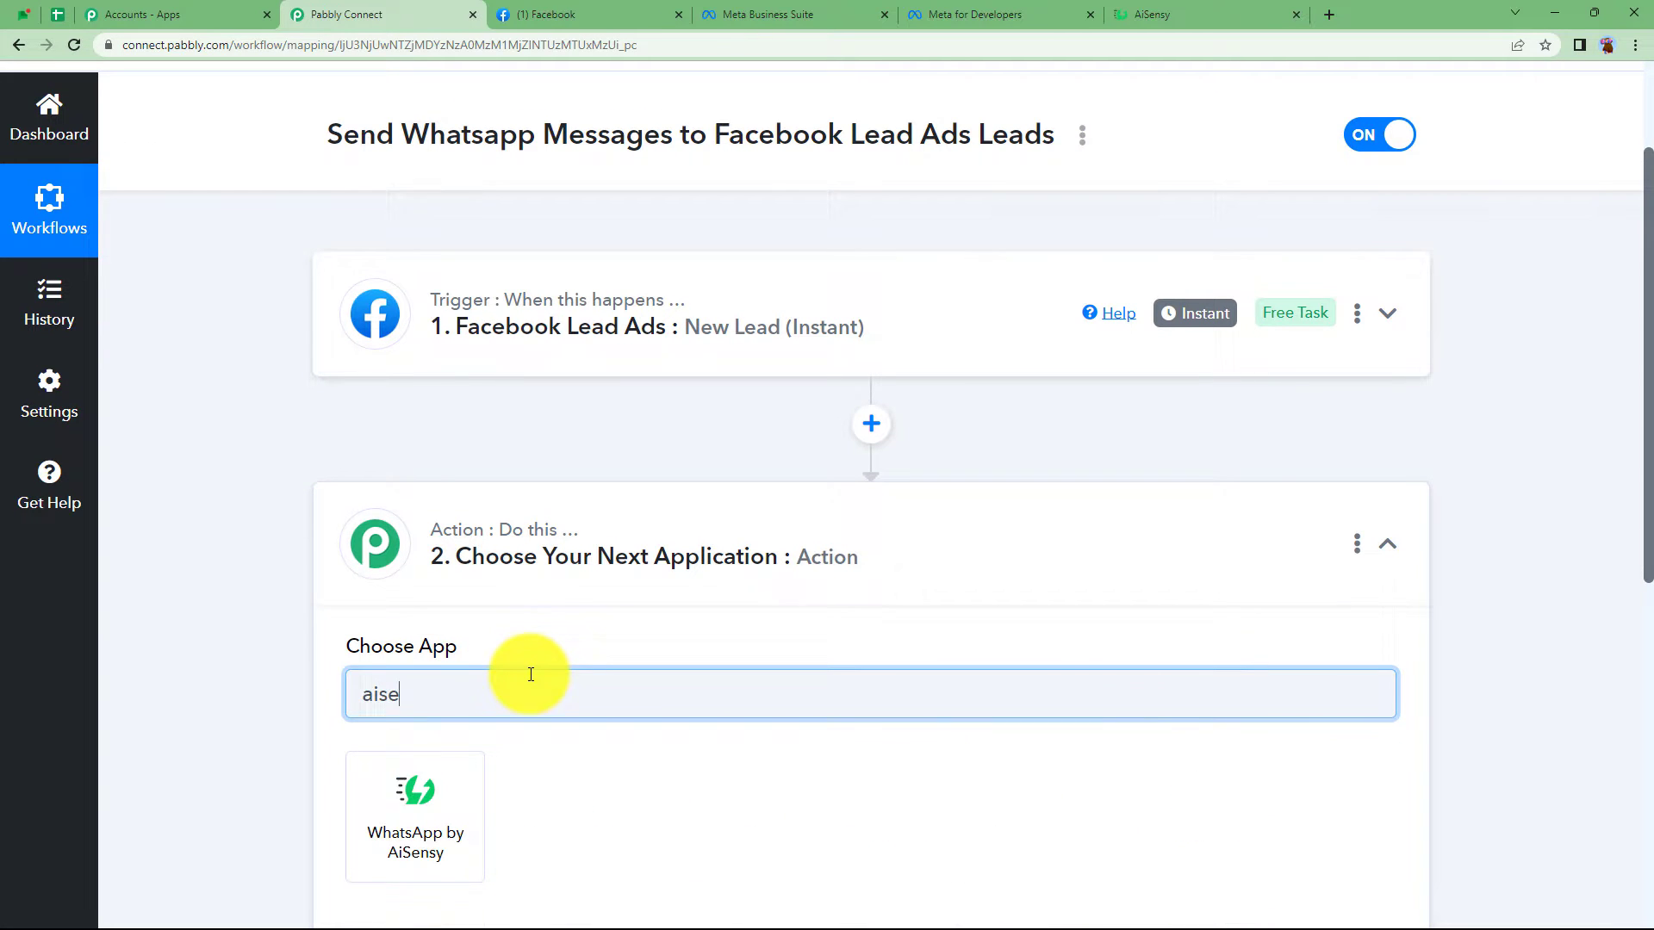
click(424, 829)
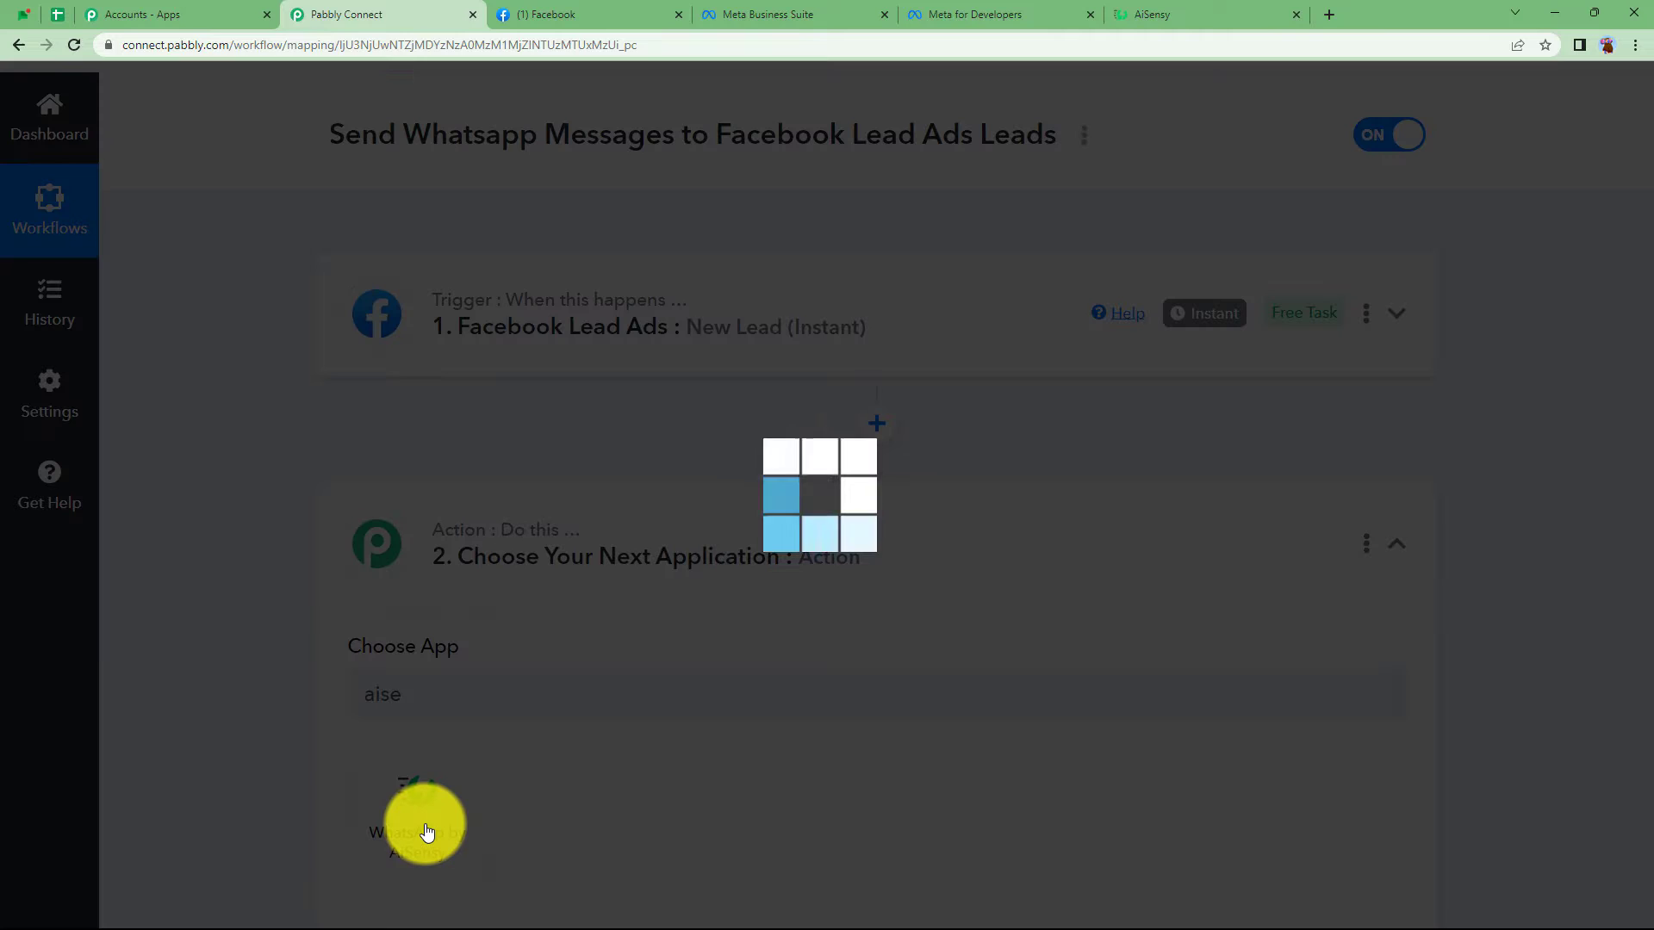
click(473, 633)
click(436, 755)
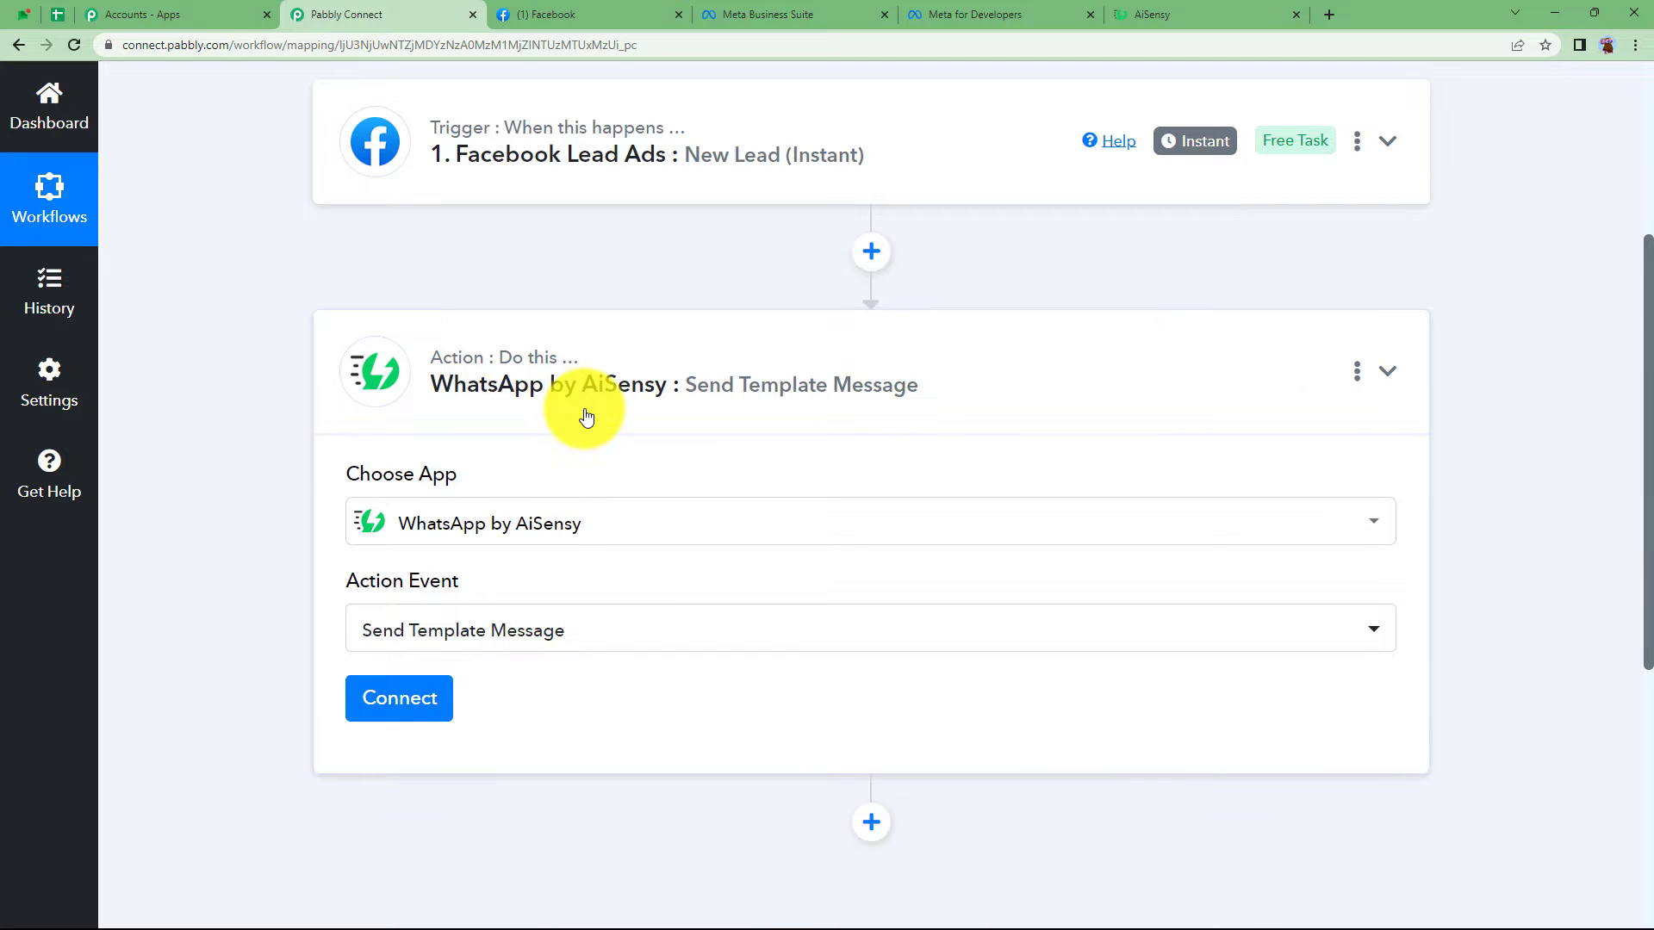
click(586, 418)
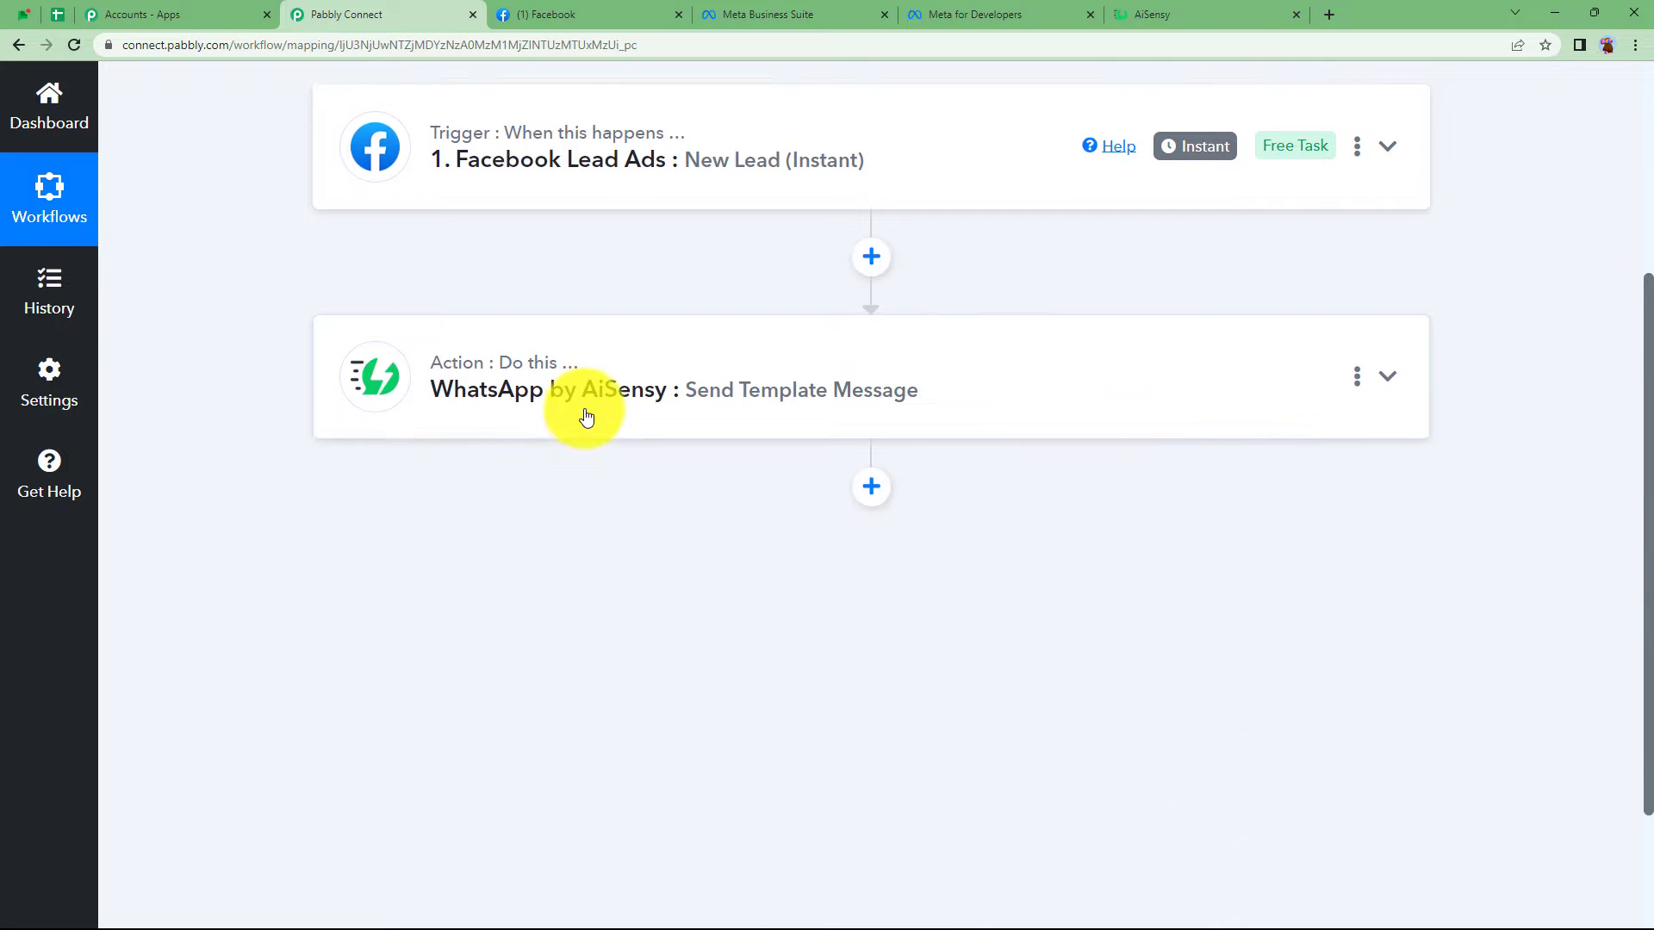
scroll(517, 379, up, 3)
- Authorize a new Facebook Lead Ads #8 connection for the trigger, with Page defaulting to Pabbly Tech
click(529, 403)
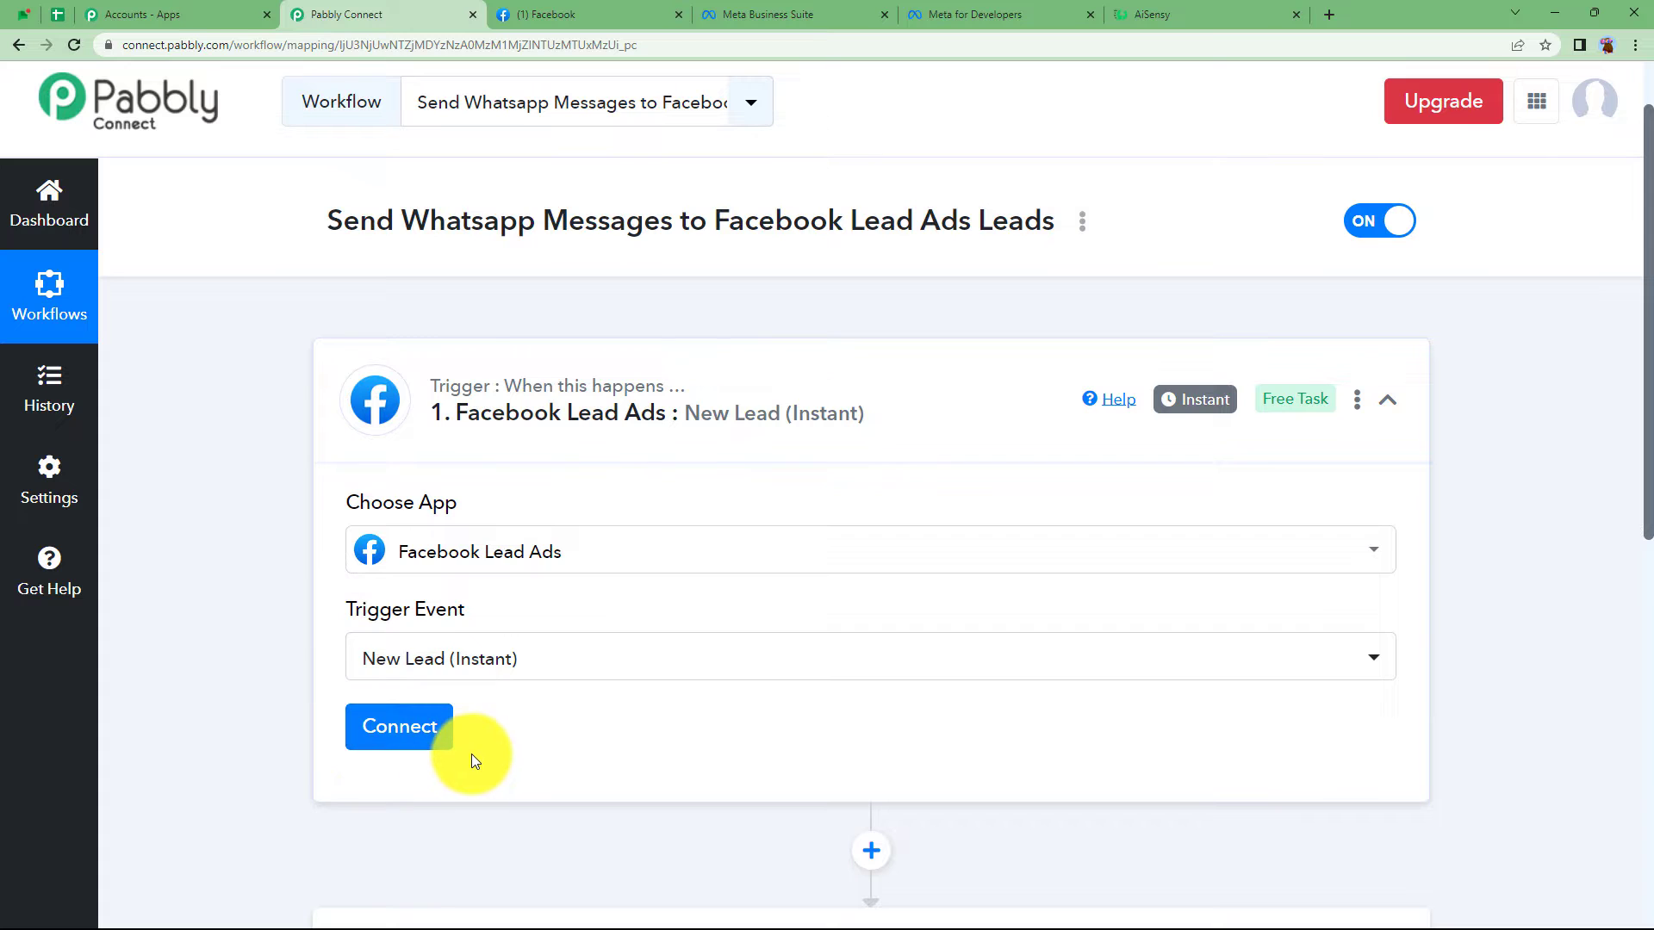
click(579, 8)
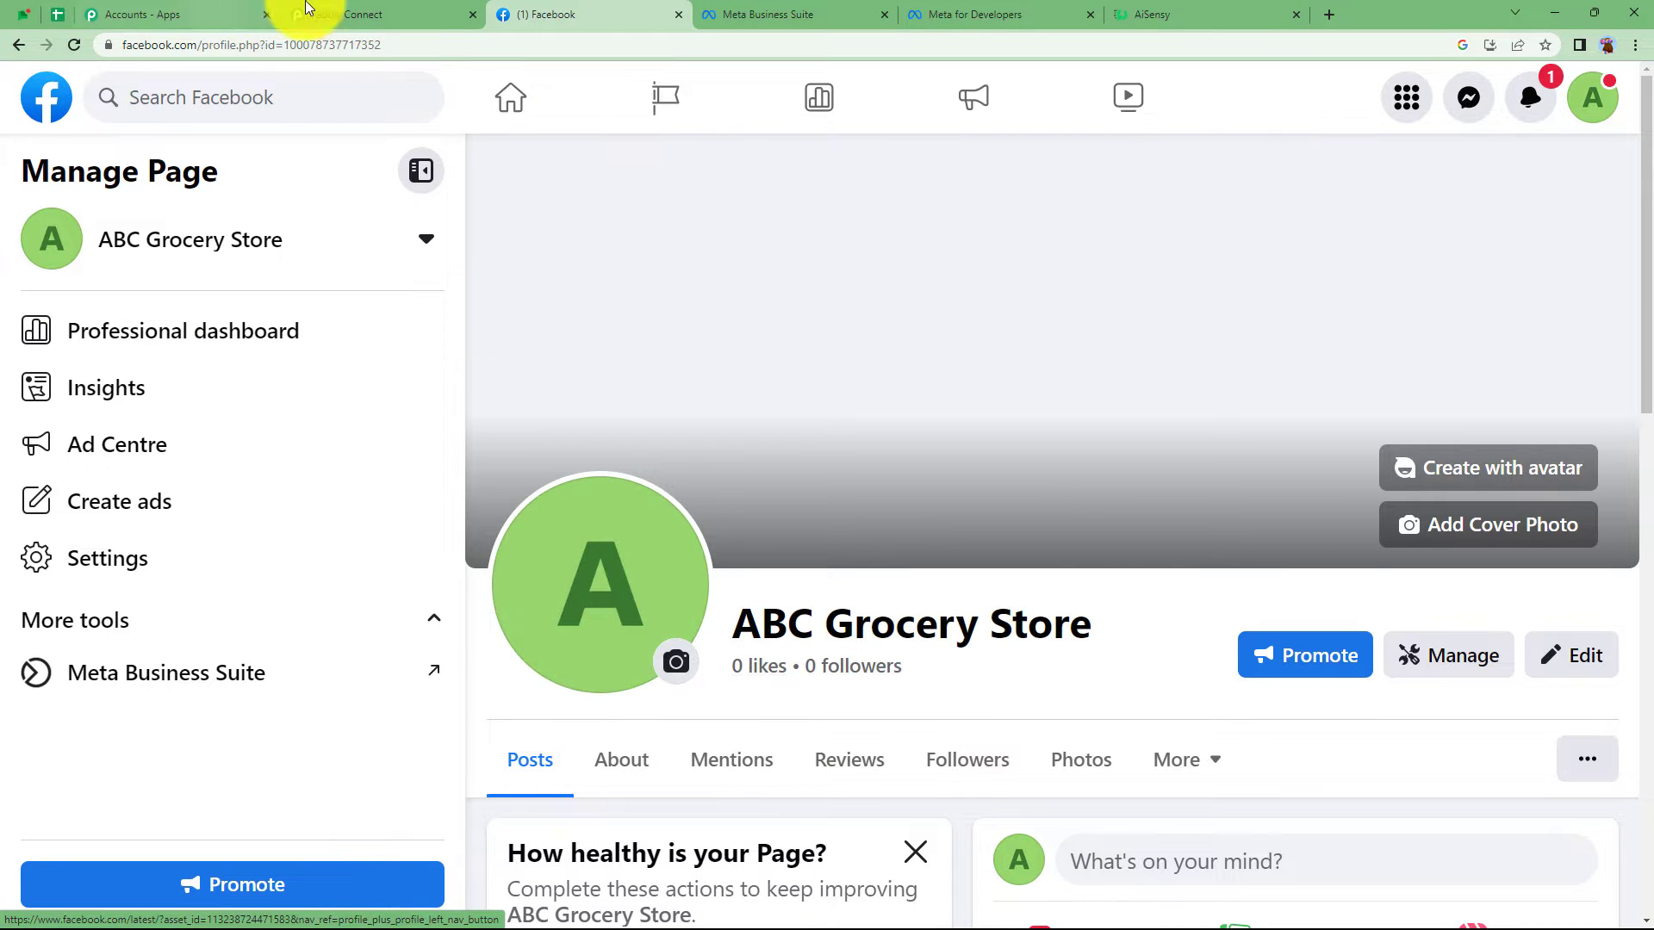
click(335, 14)
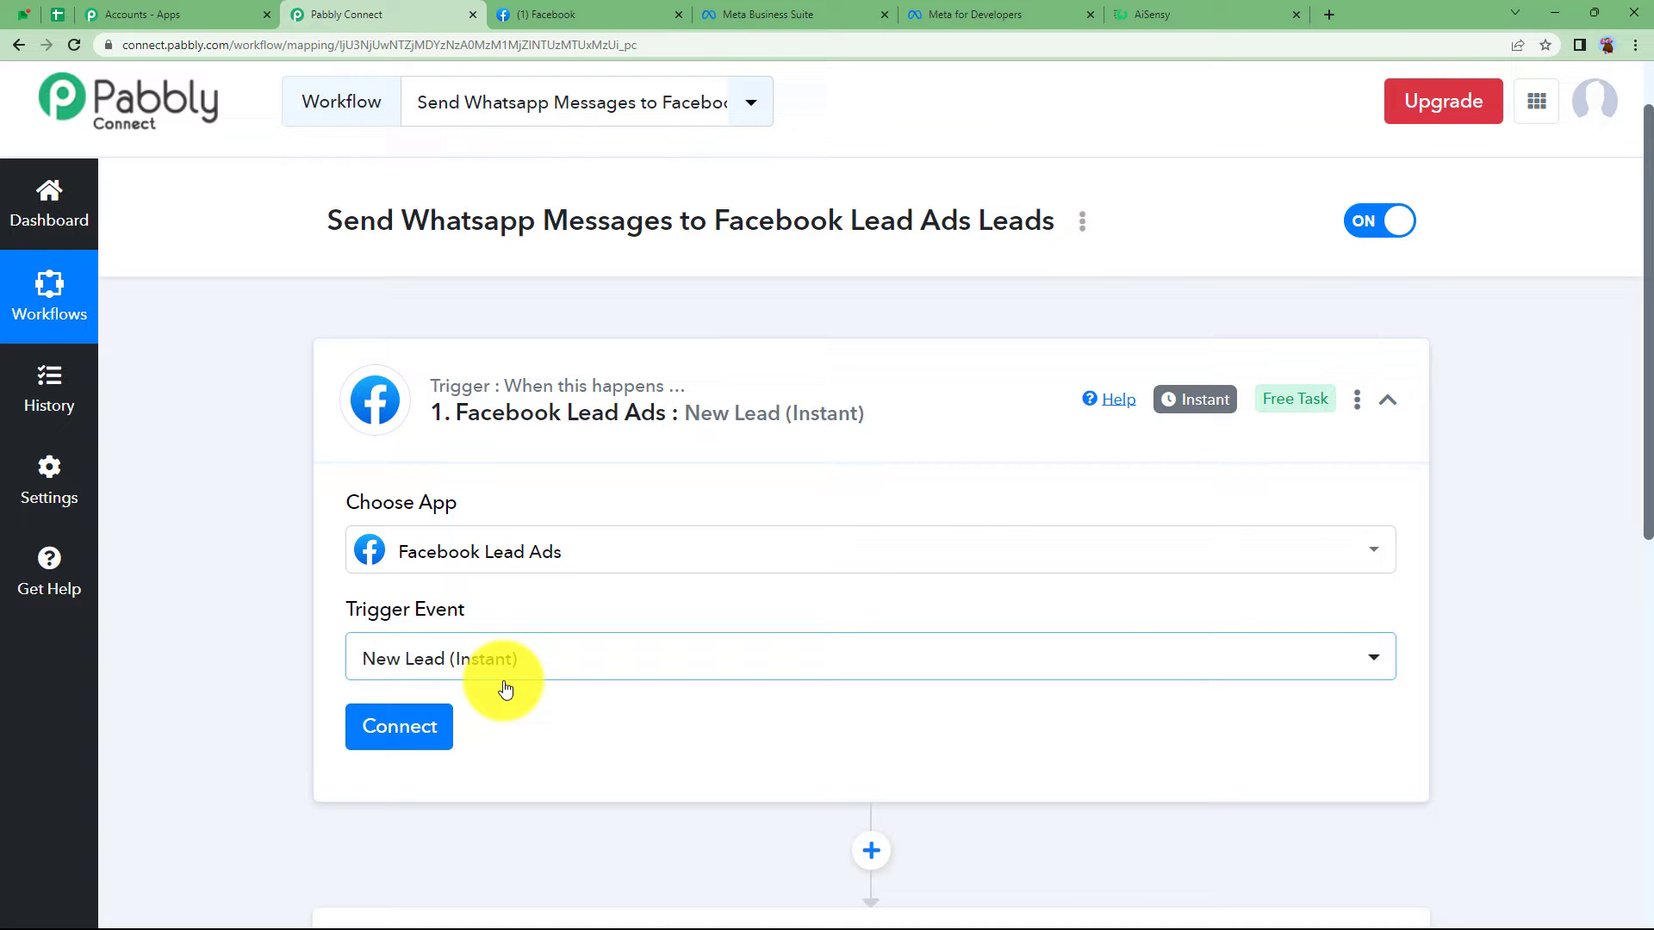
scroll(488, 636, down, 1)
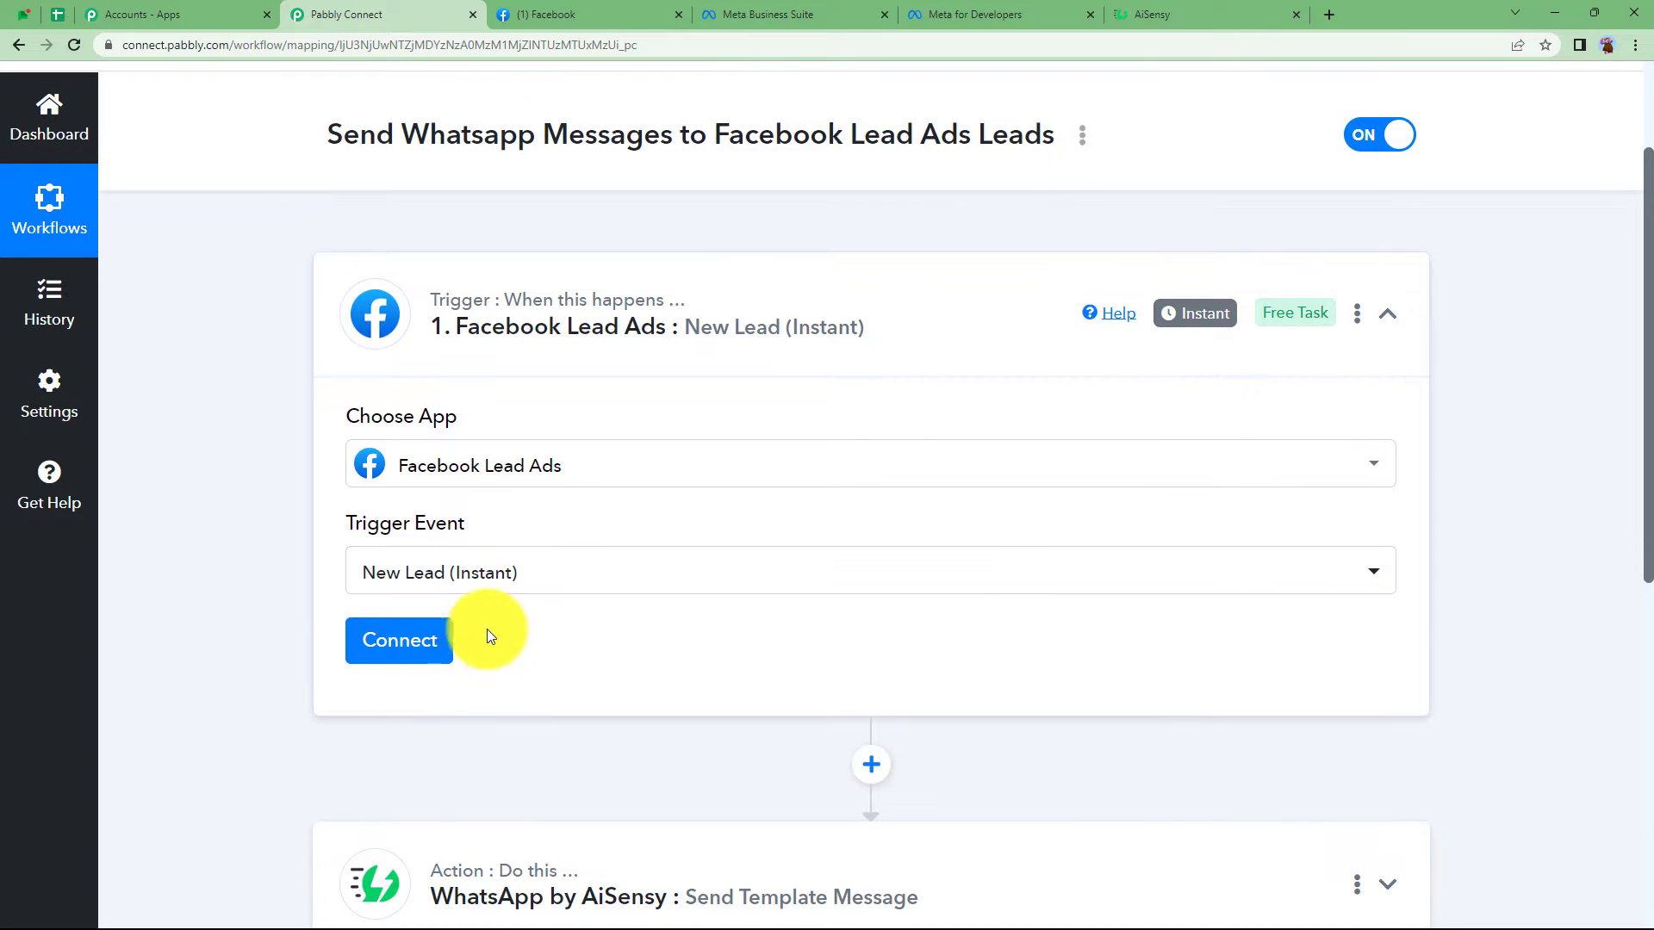
click(426, 658)
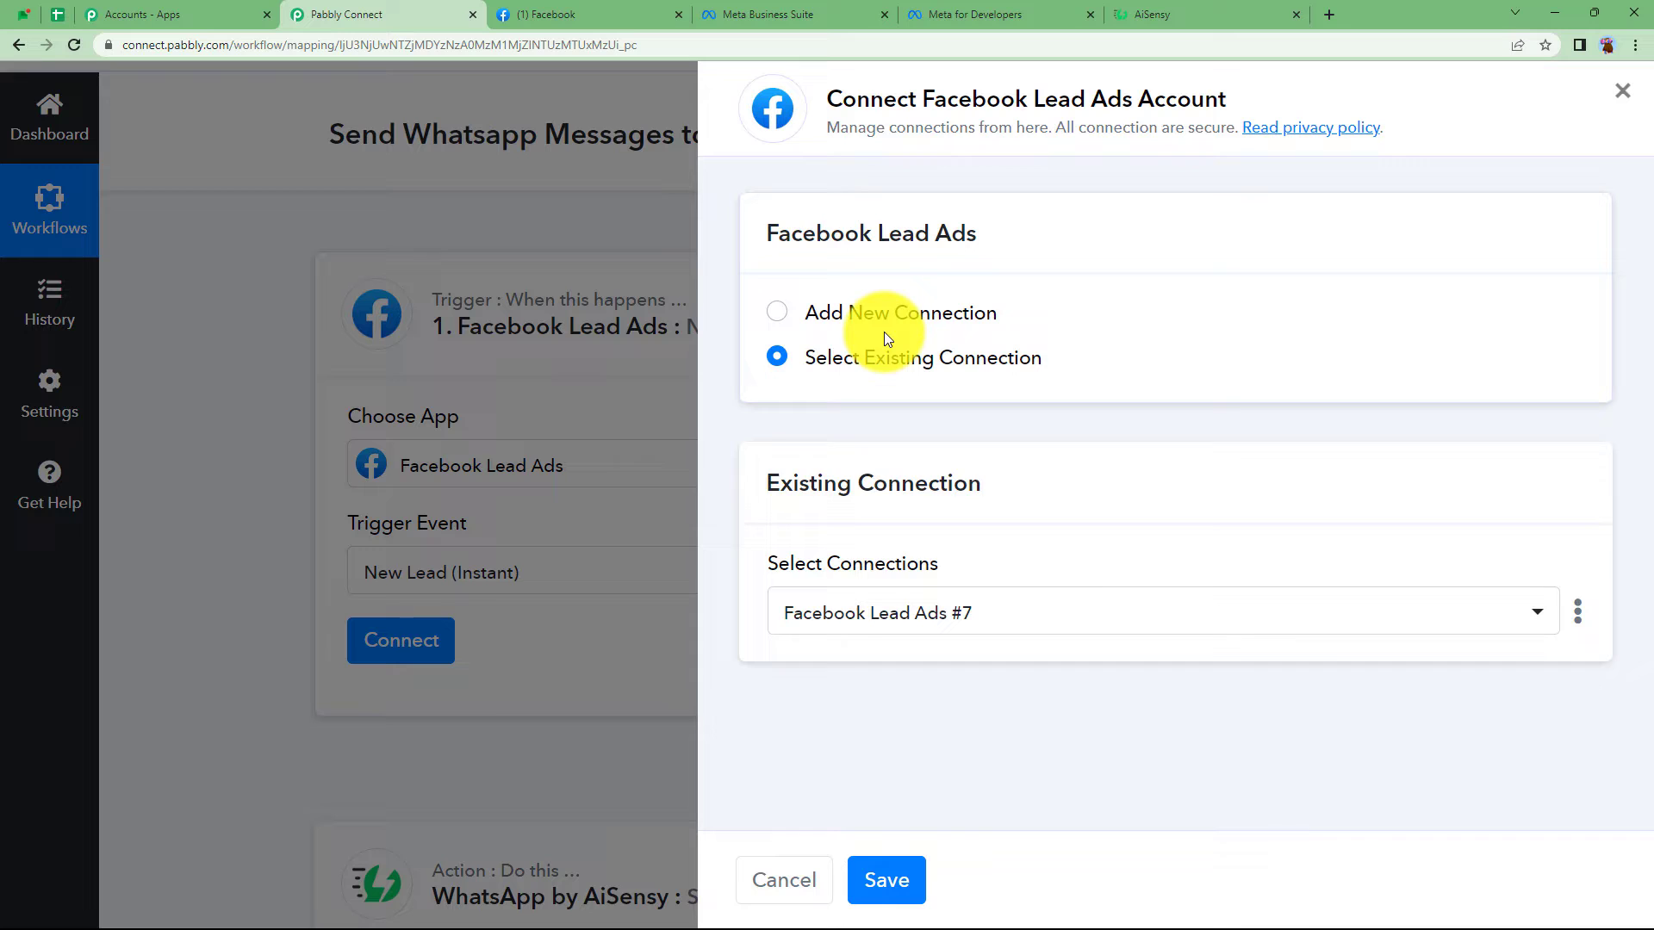
click(888, 310)
click(873, 575)
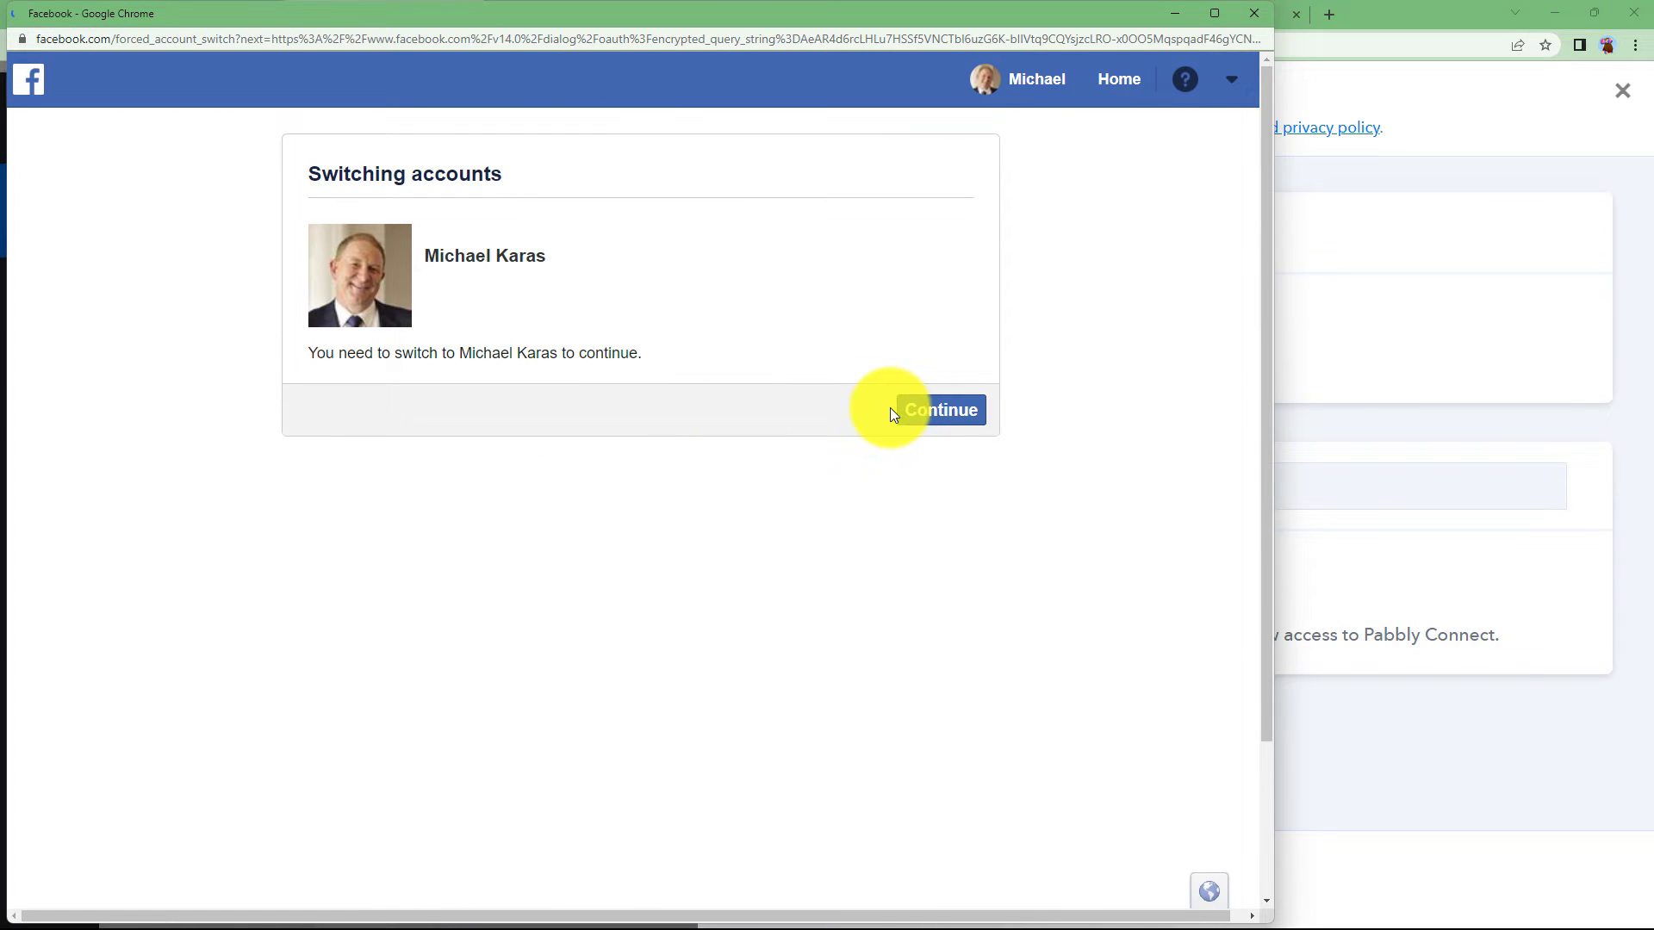
click(922, 413)
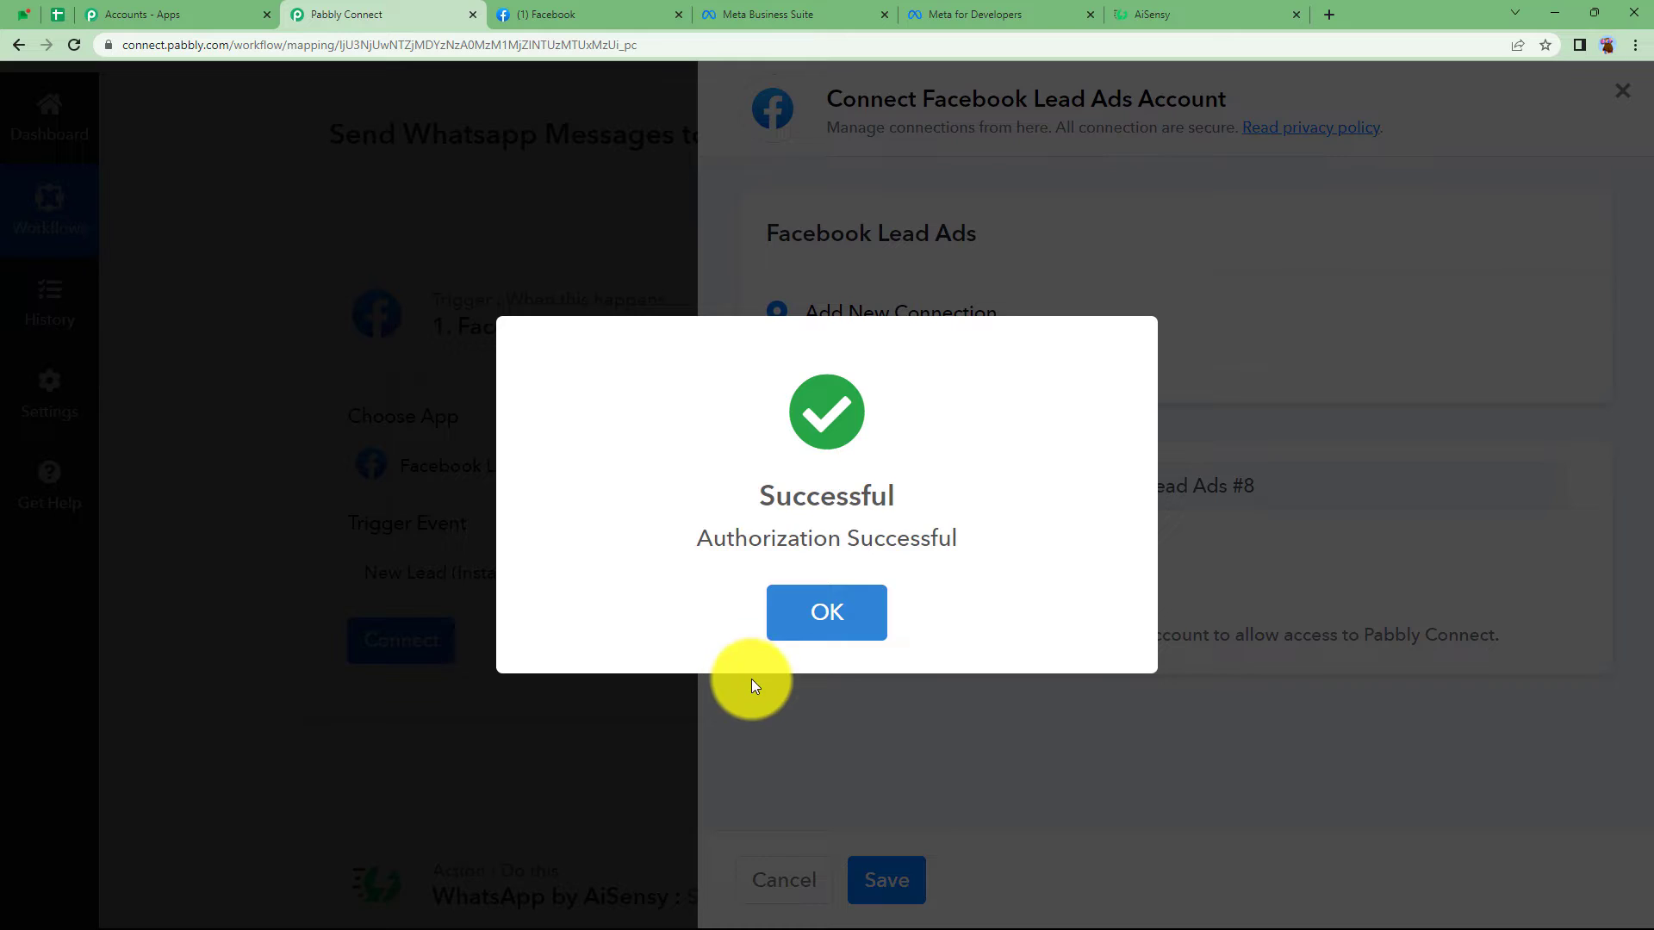
click(751, 685)
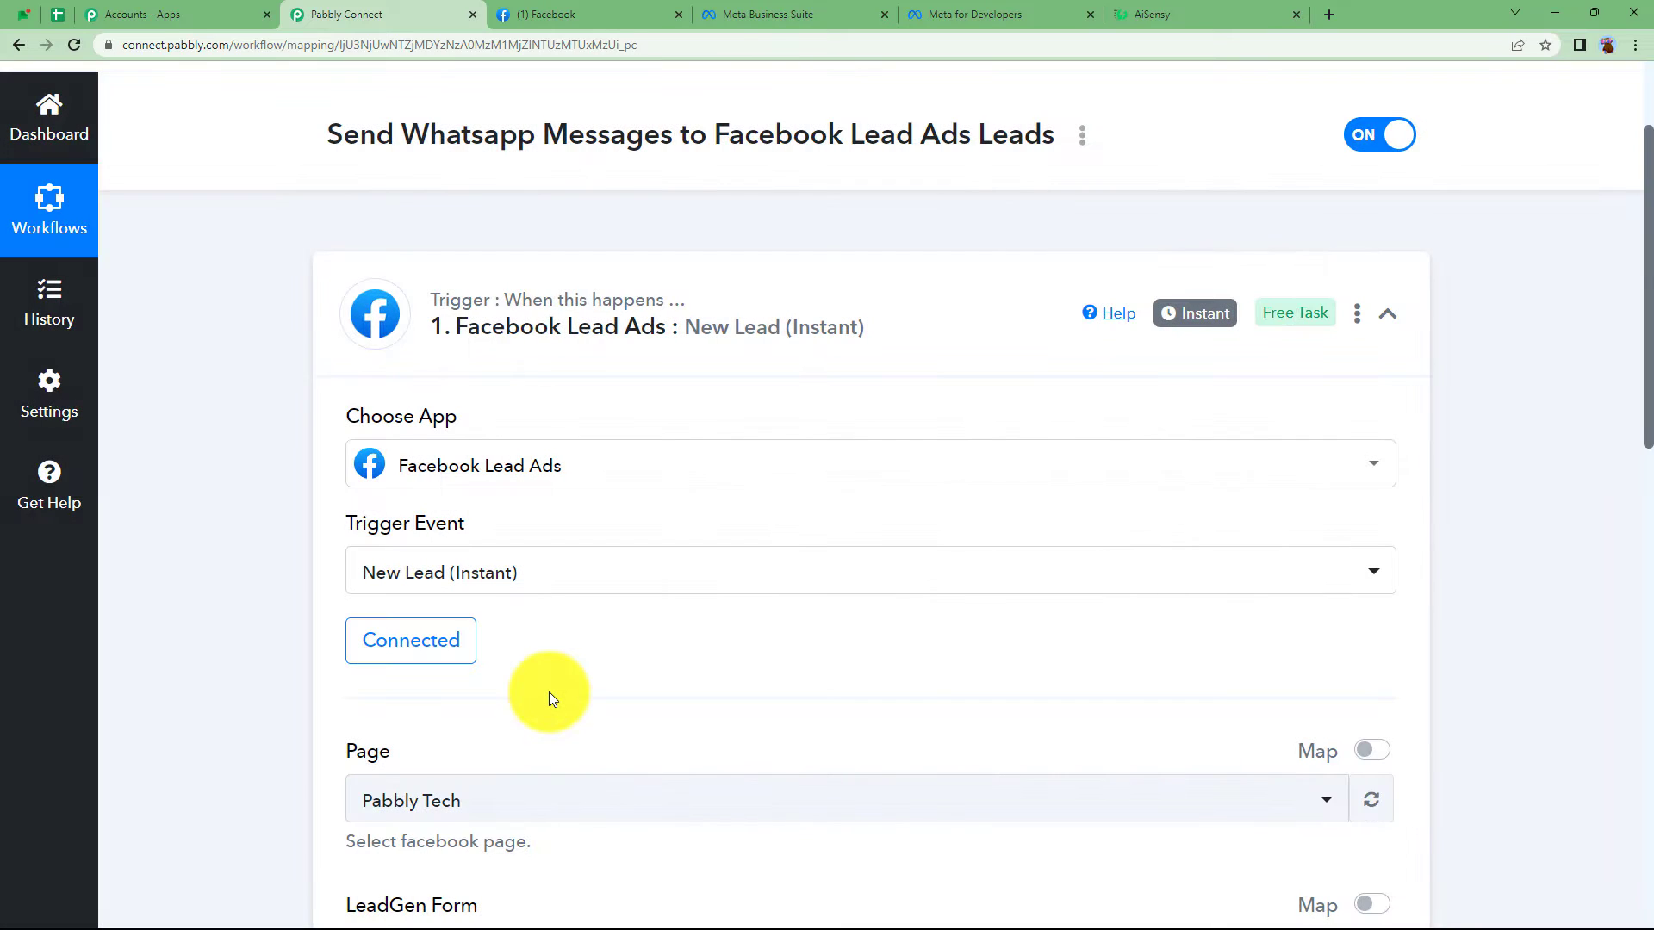
- Set the trigger Page to ABC Grocery Store and LeadGen Form to Registration Form 21/03/2023, 15:33
scroll(552, 689, down, 4)
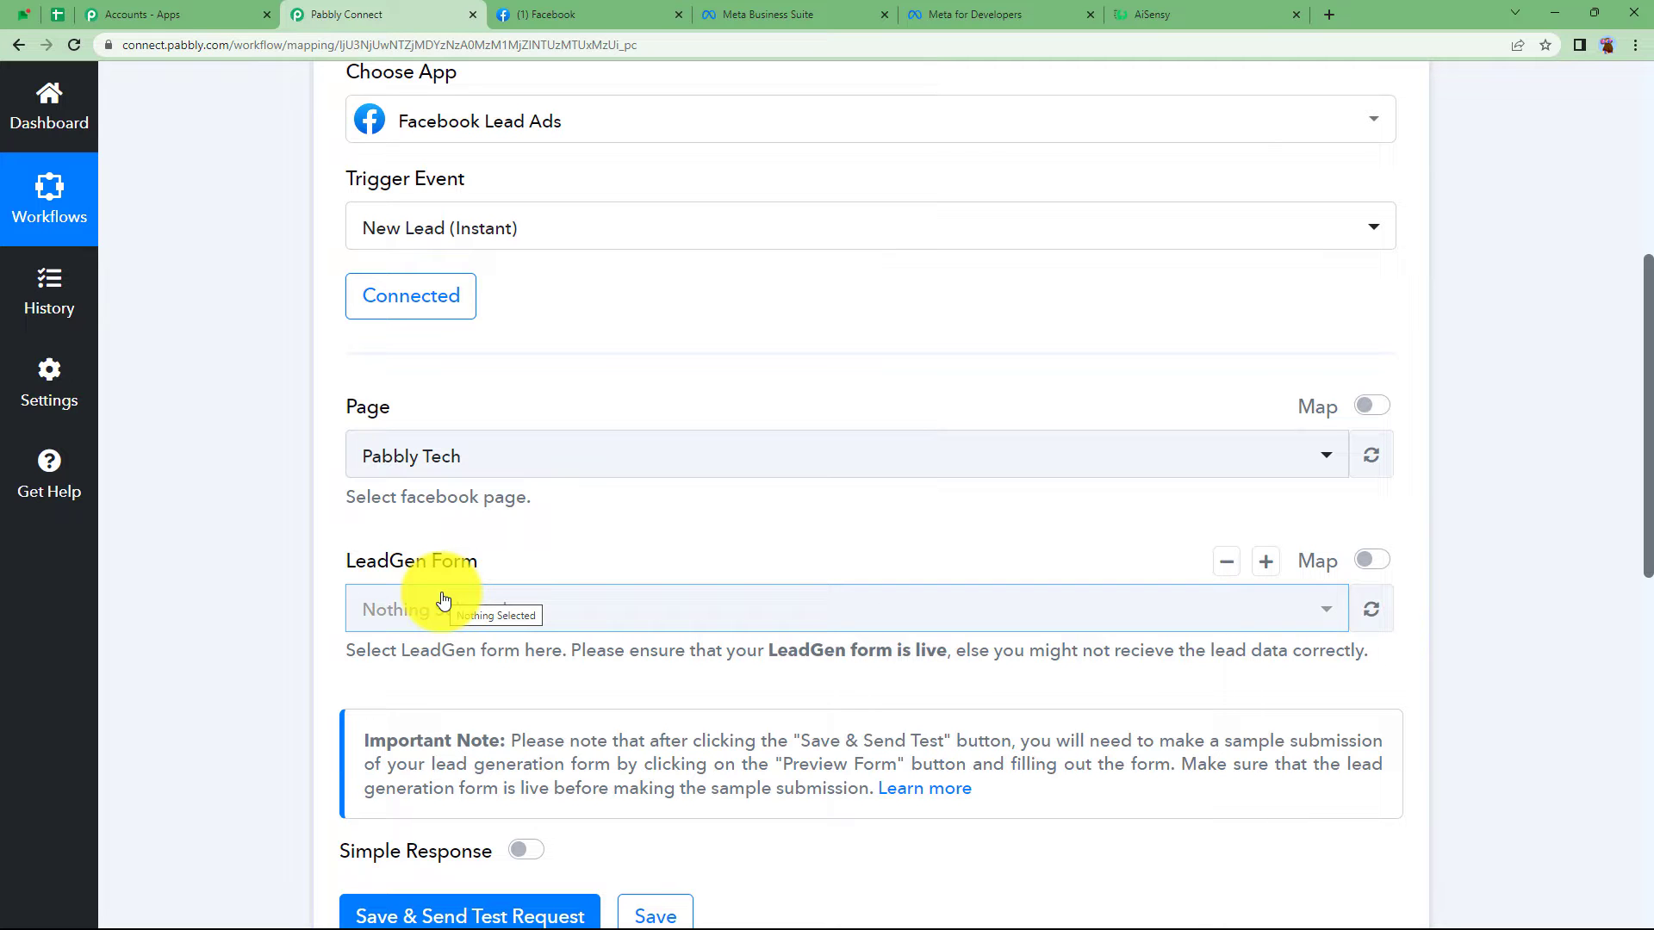
click(560, 15)
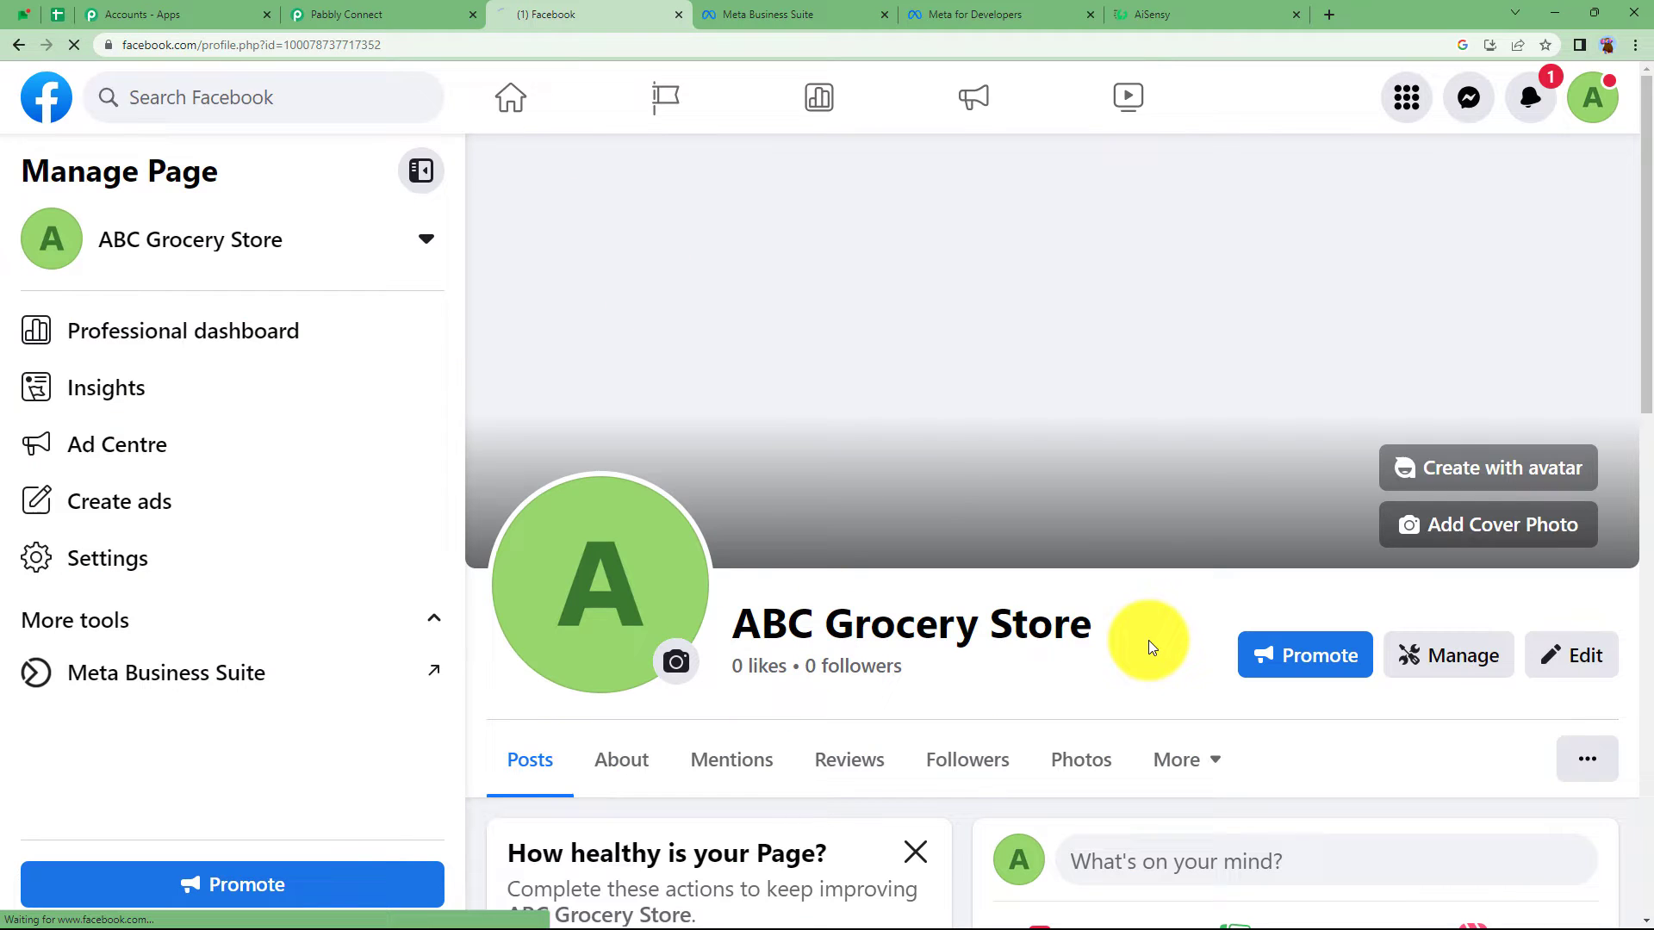
click(415, 10)
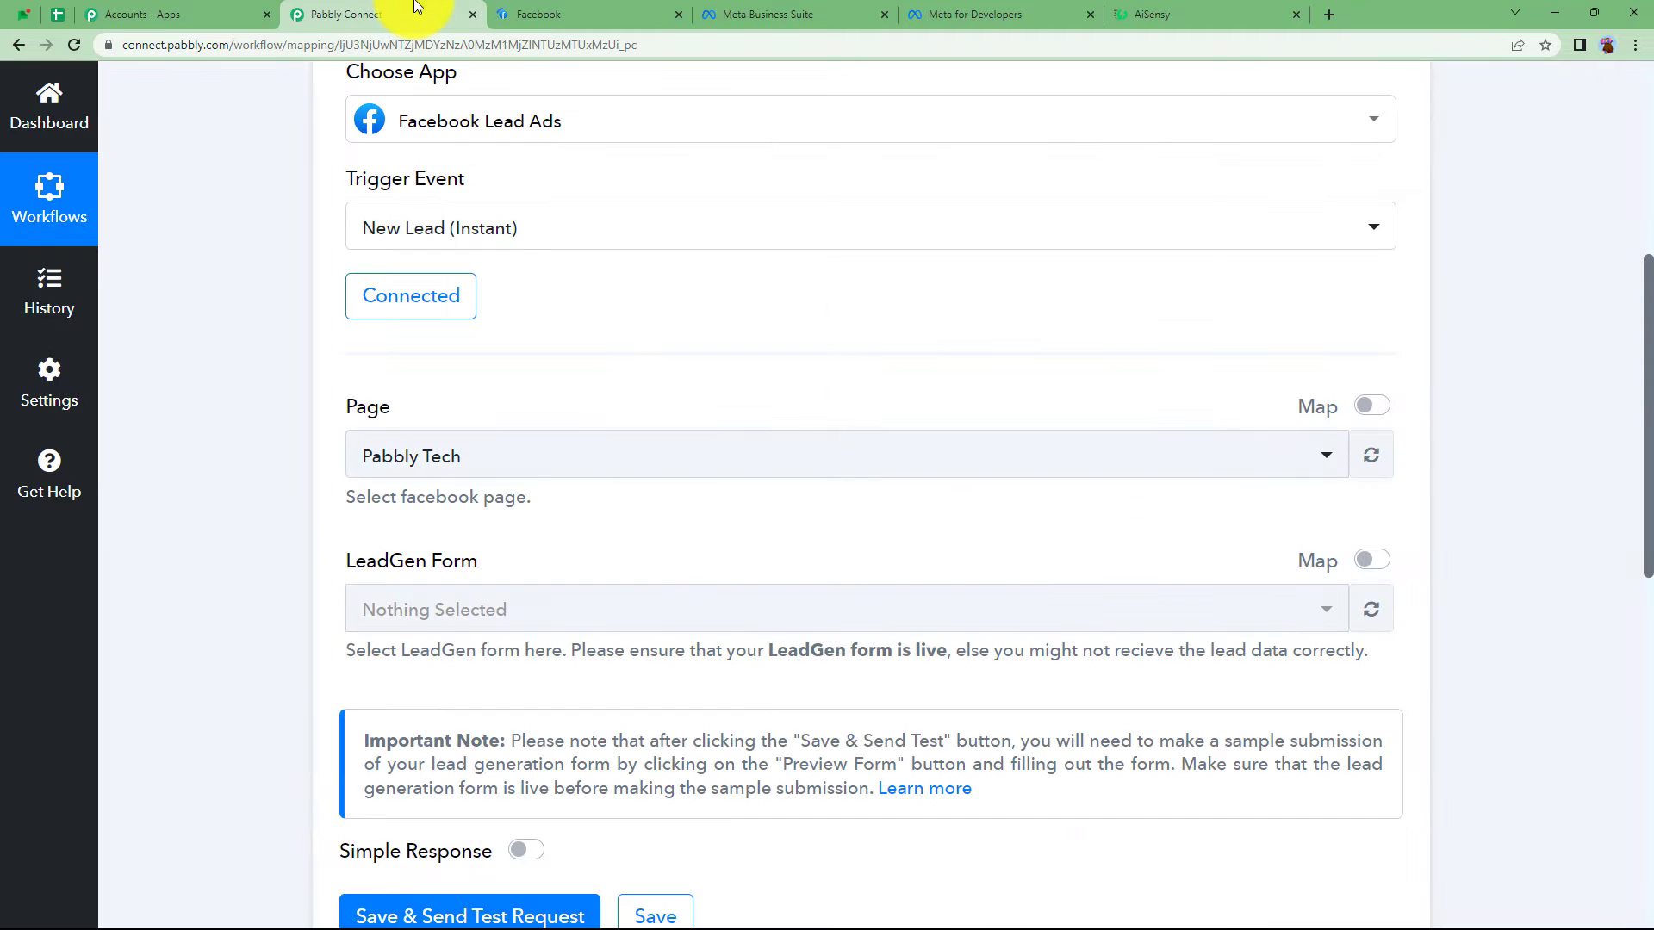
click(510, 461)
text(abc)
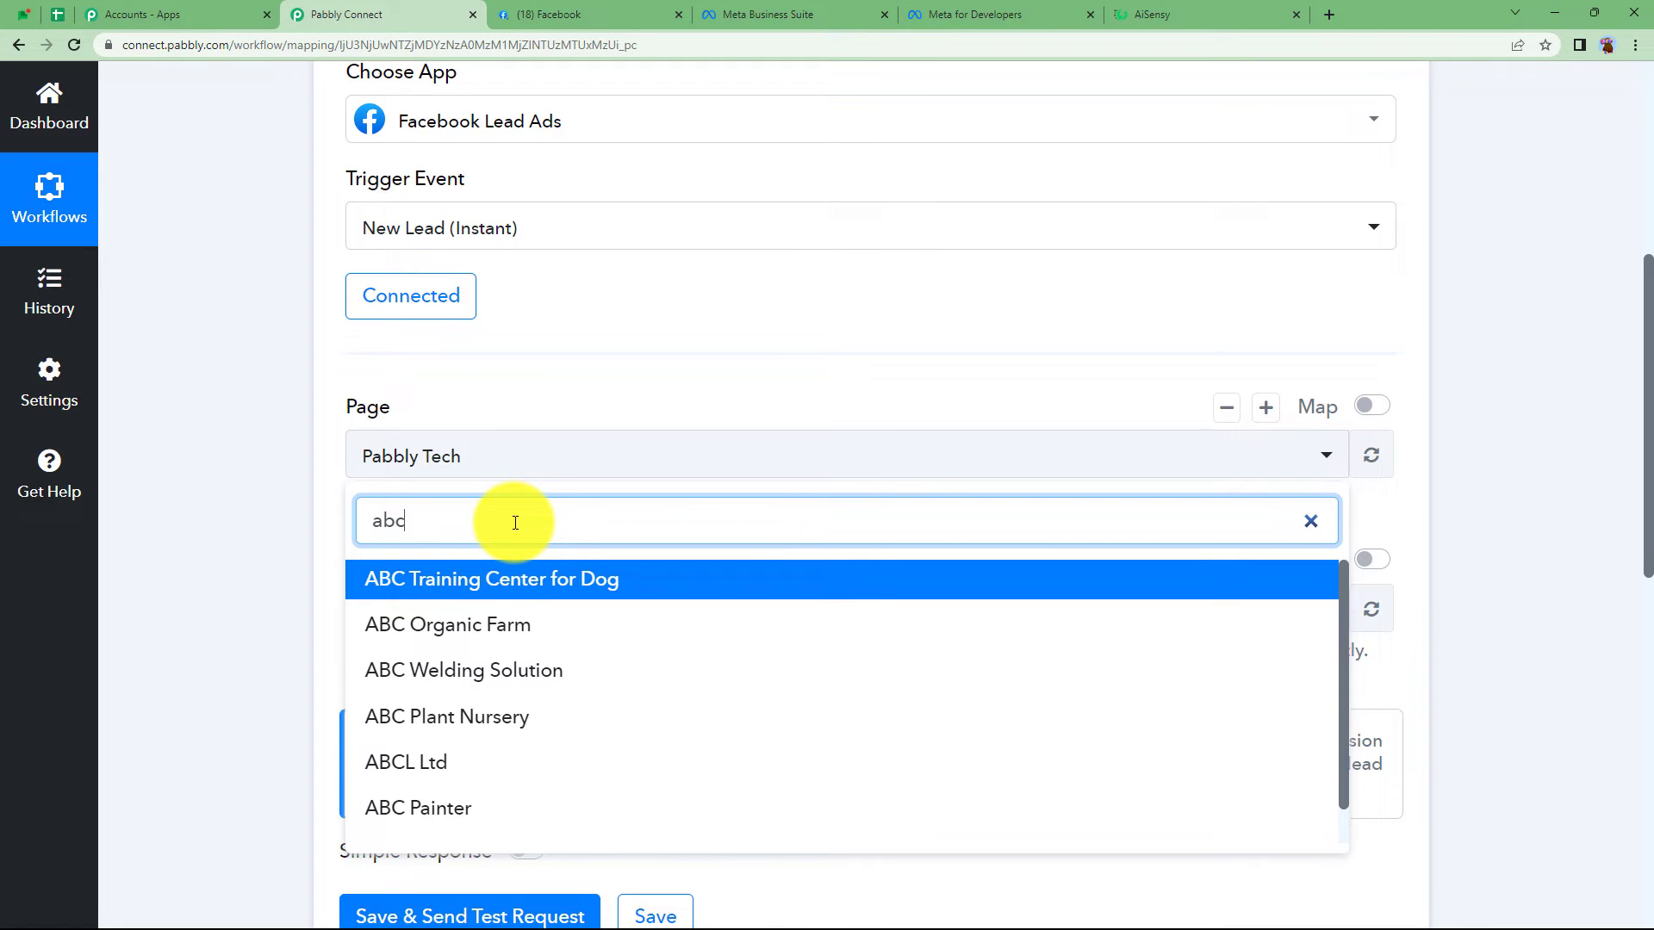
text(g)
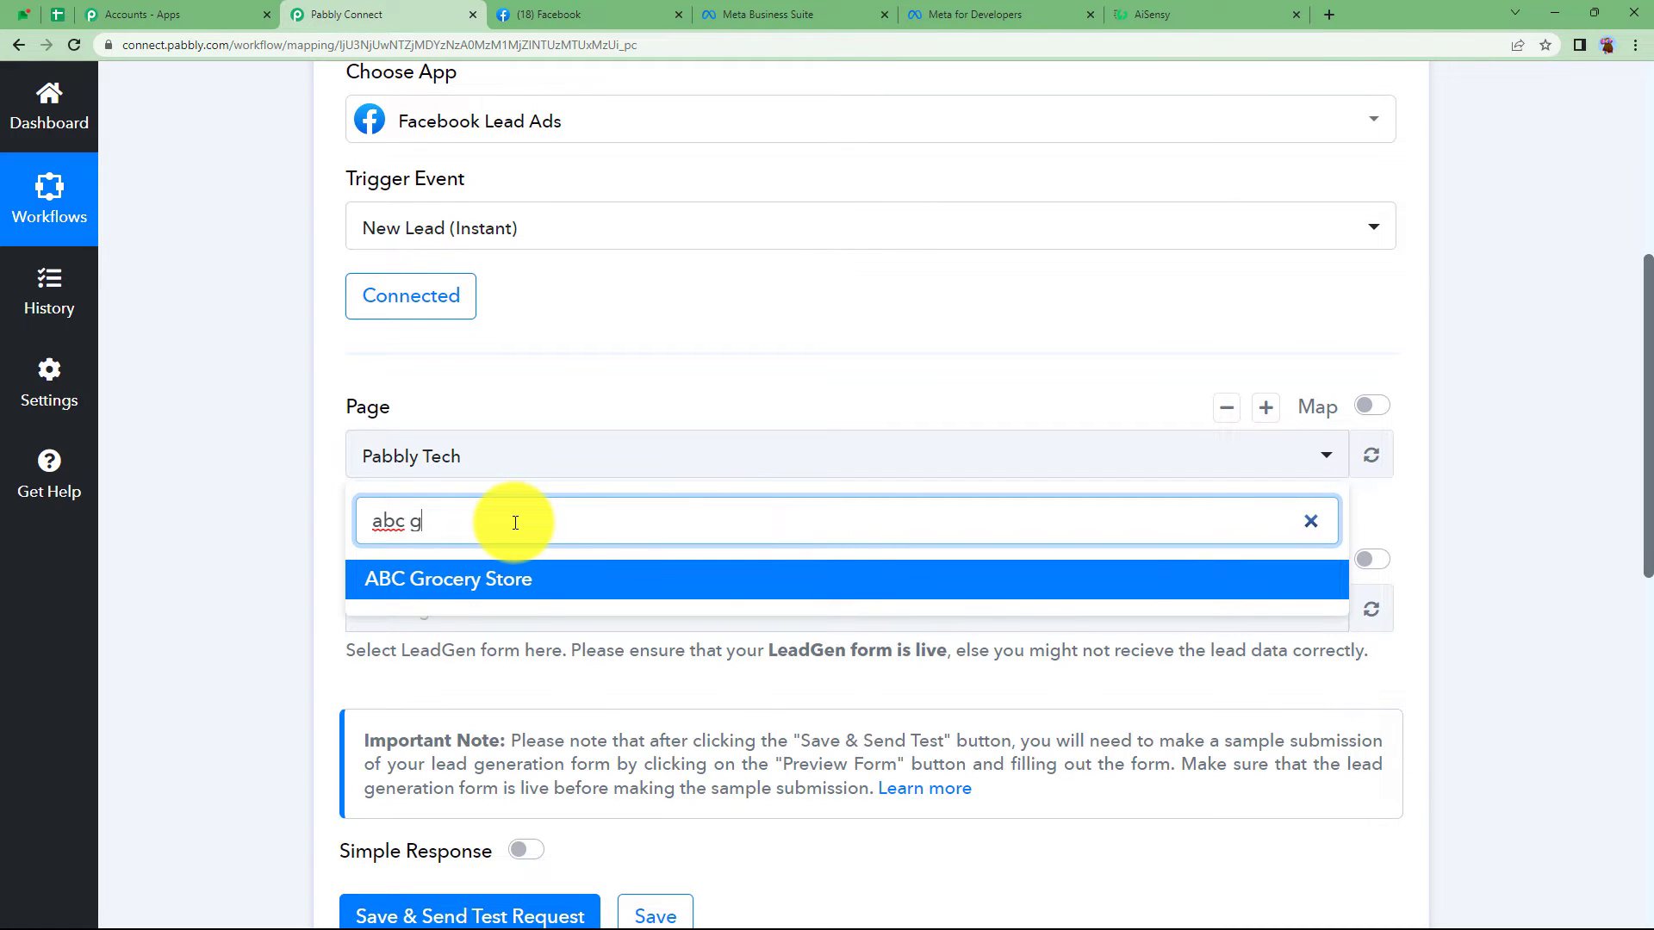
click(517, 578)
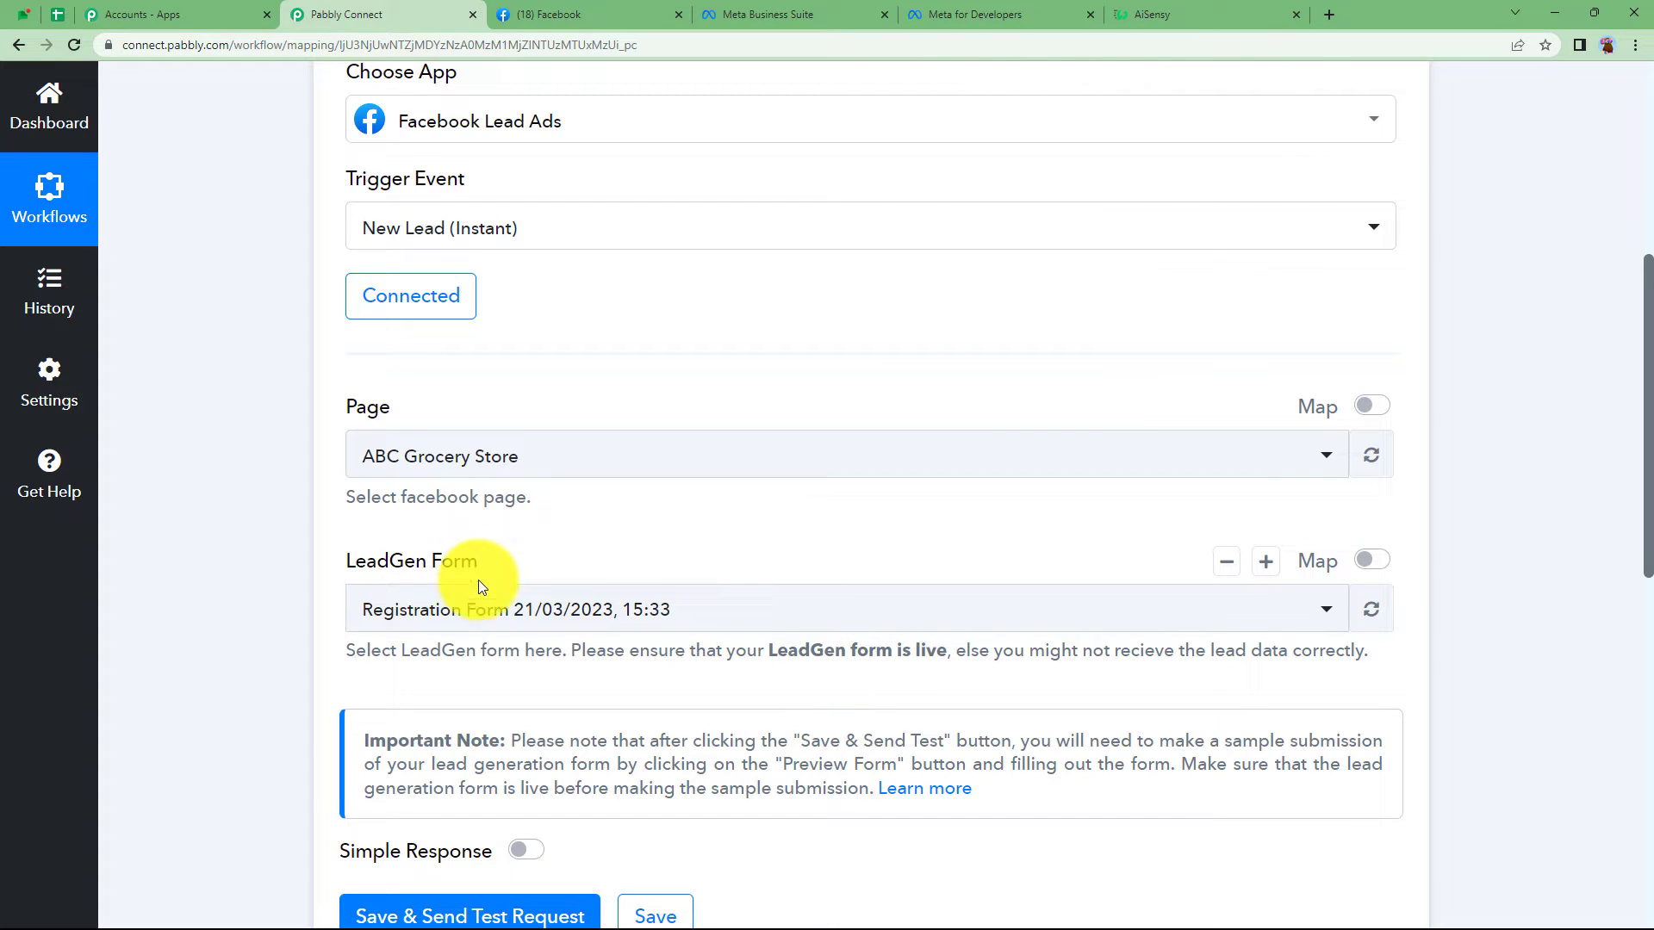
click(474, 612)
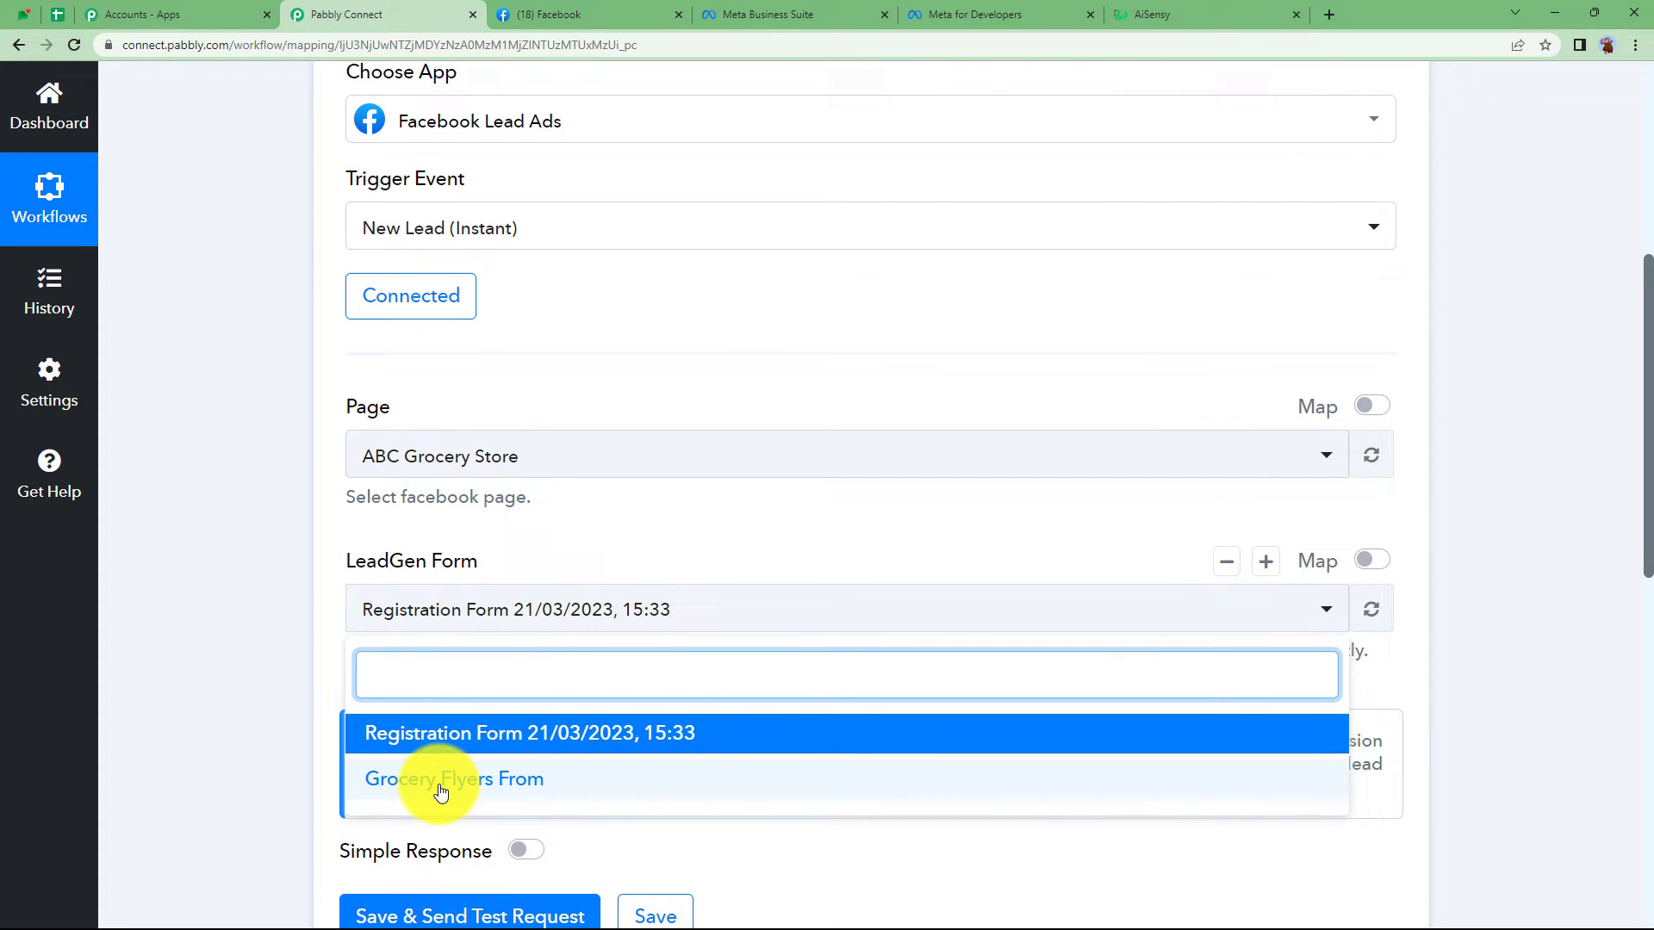
click(426, 732)
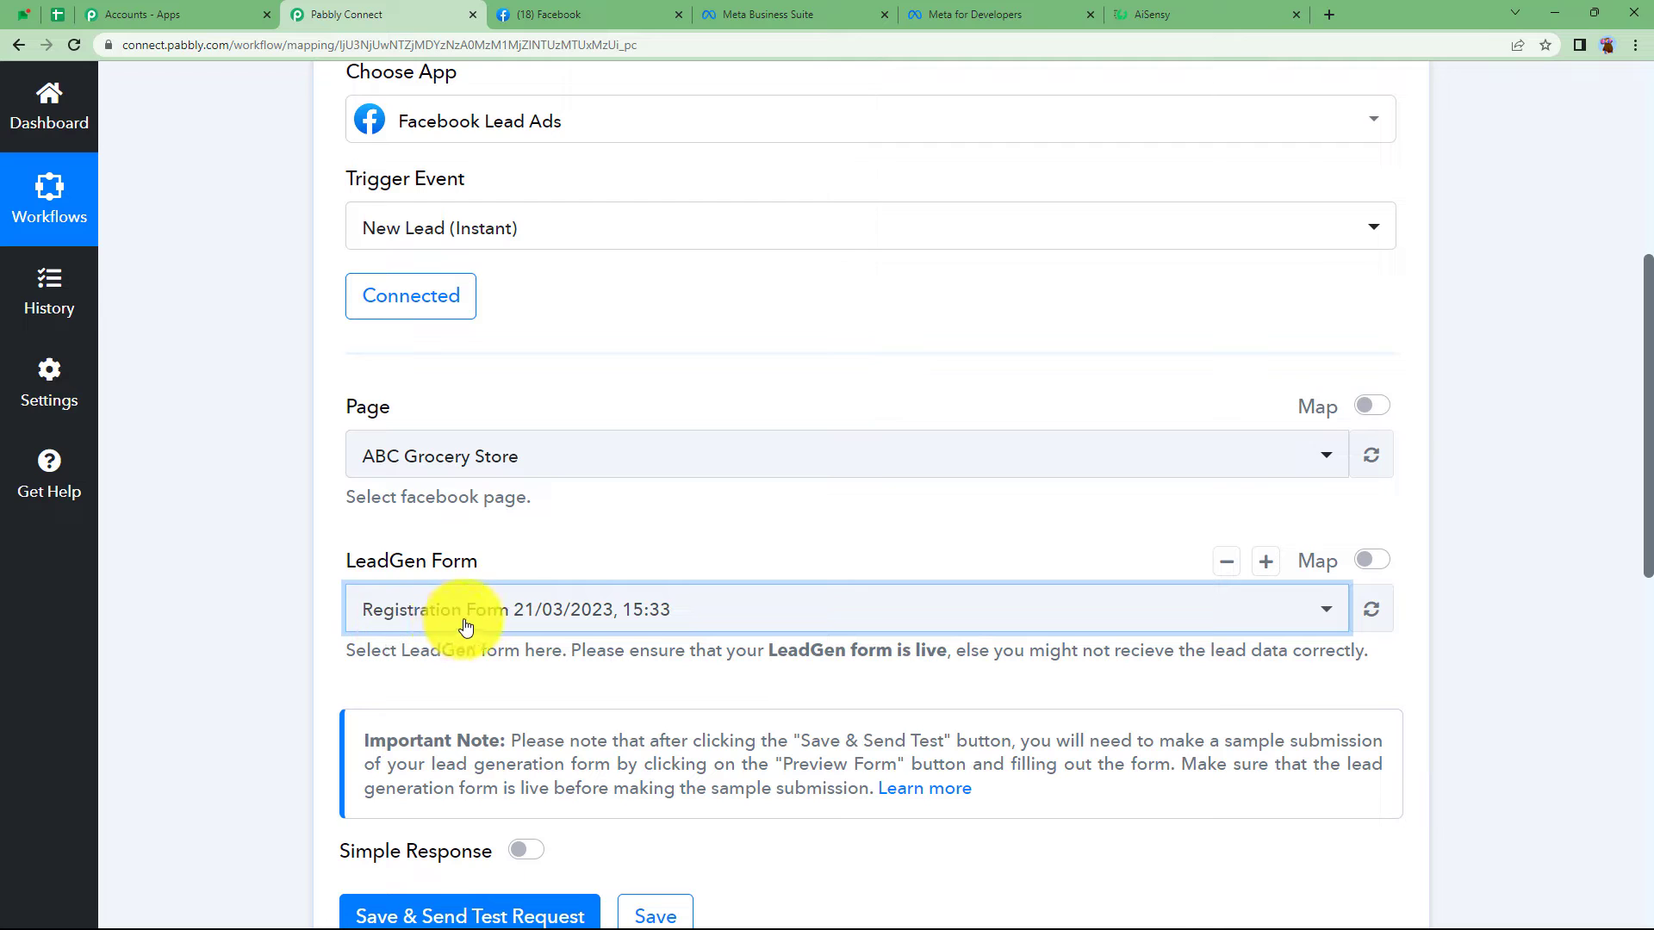
- Save the trigger with Save & Send Test Request and inspect the waiting Response Received panel
scroll(465, 624, down, 3)
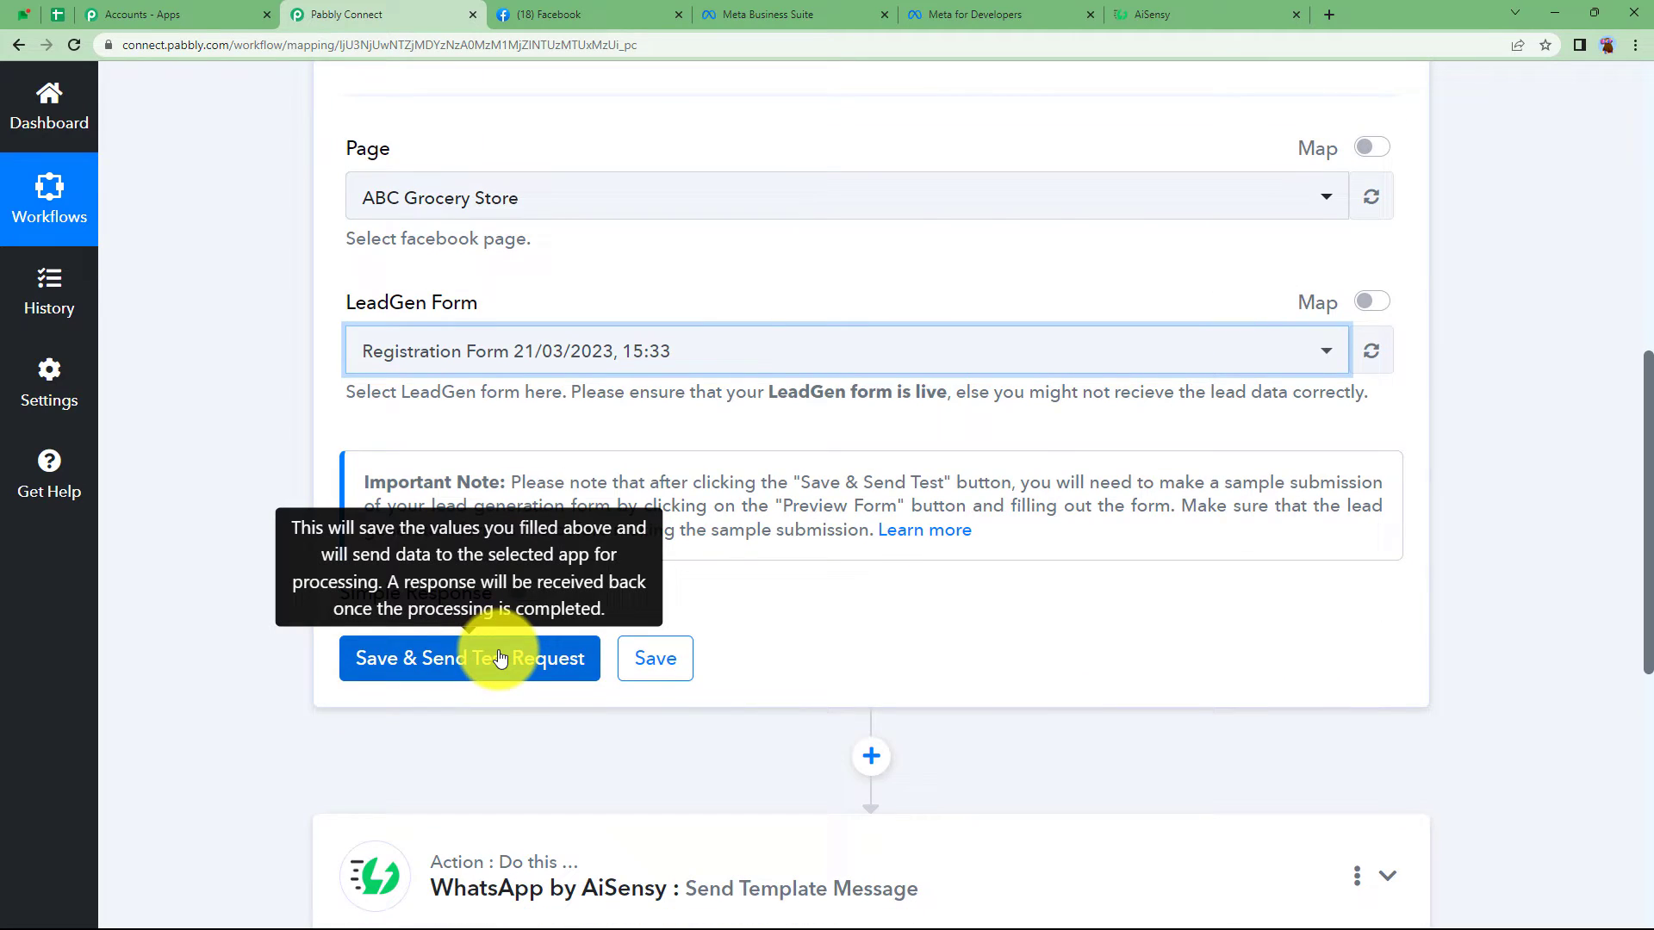
click(500, 657)
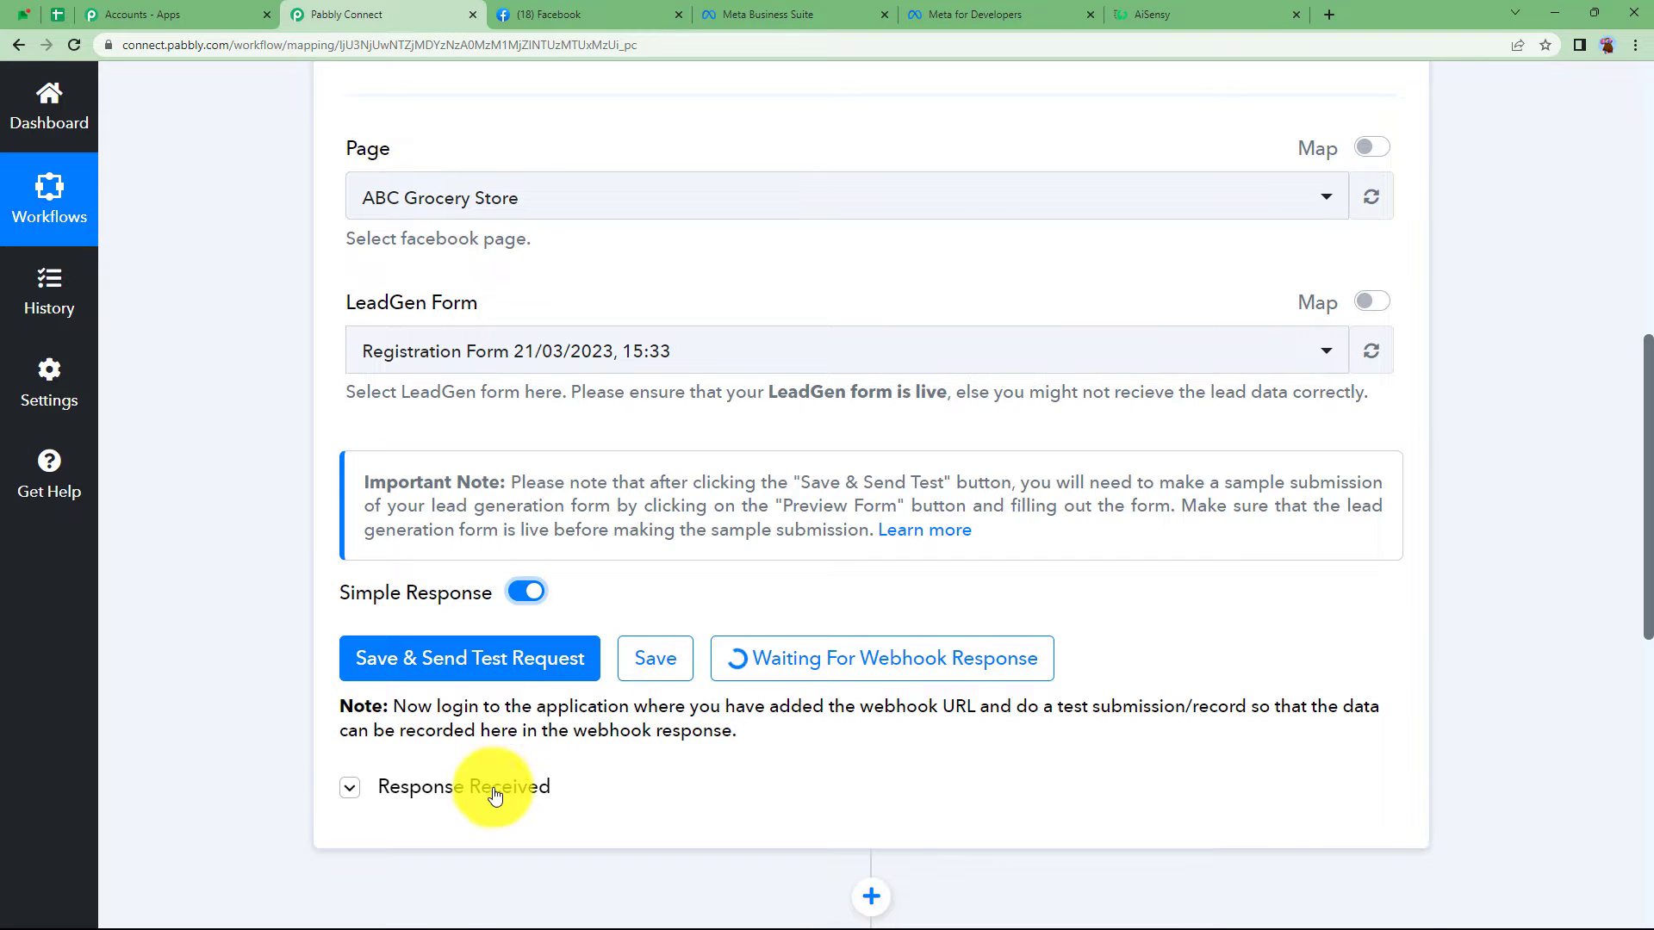
click(480, 788)
scroll(854, 530, down, 6)
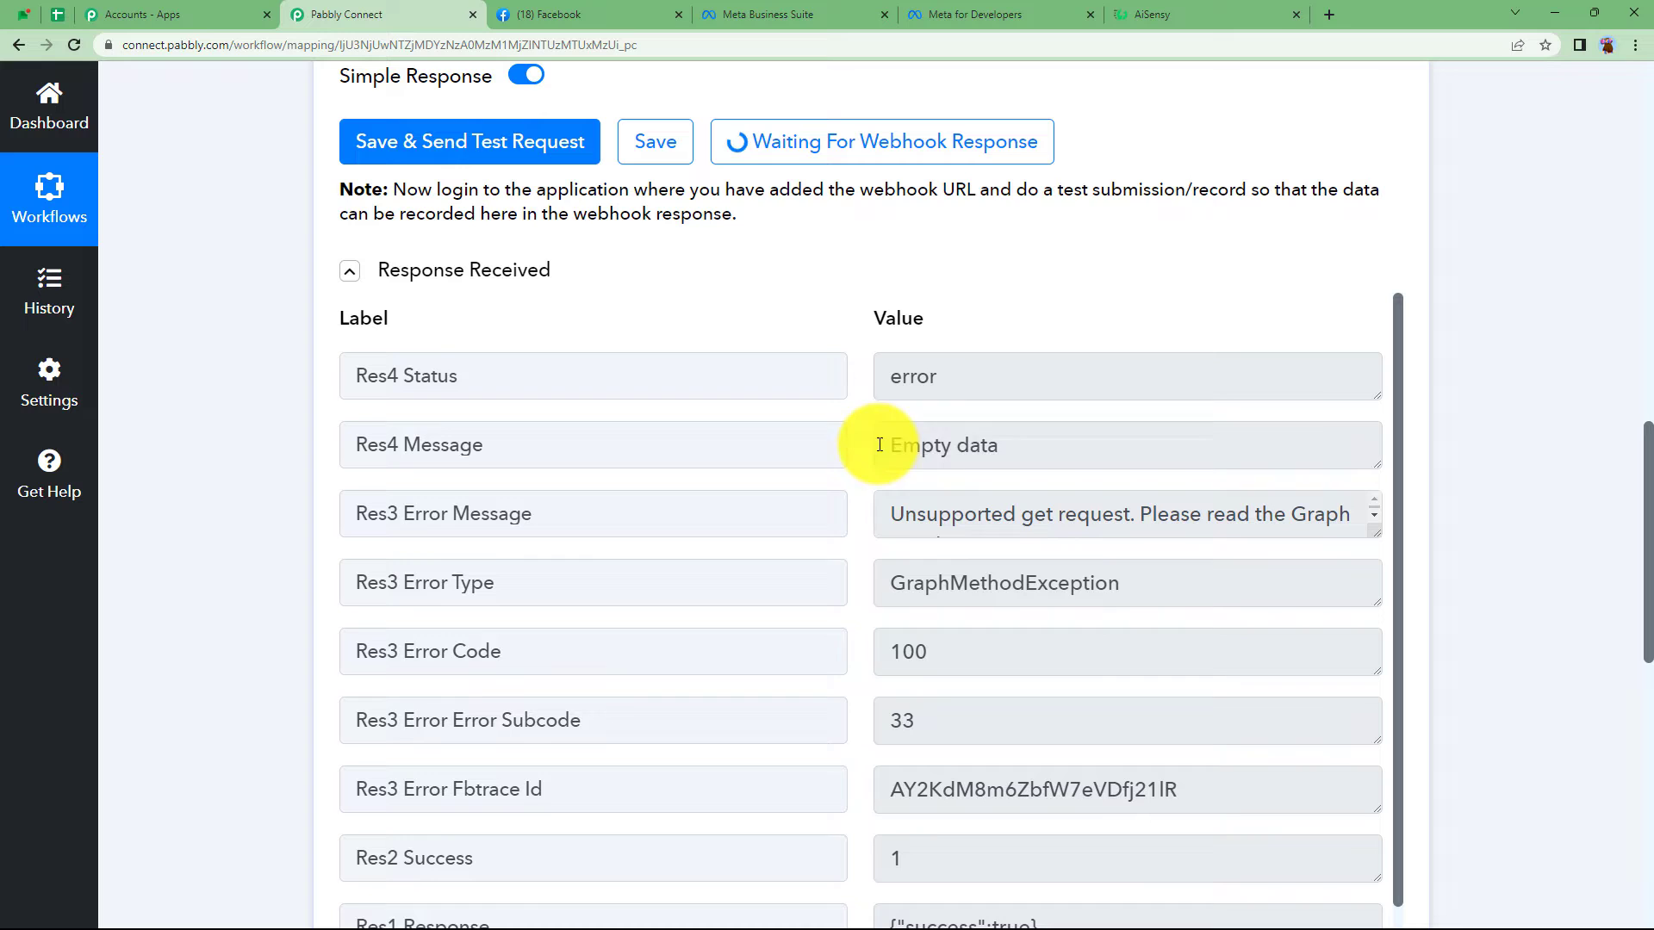
drag(879, 444, 1044, 446)
click(1026, 321)
scroll(815, 517, up, 5)
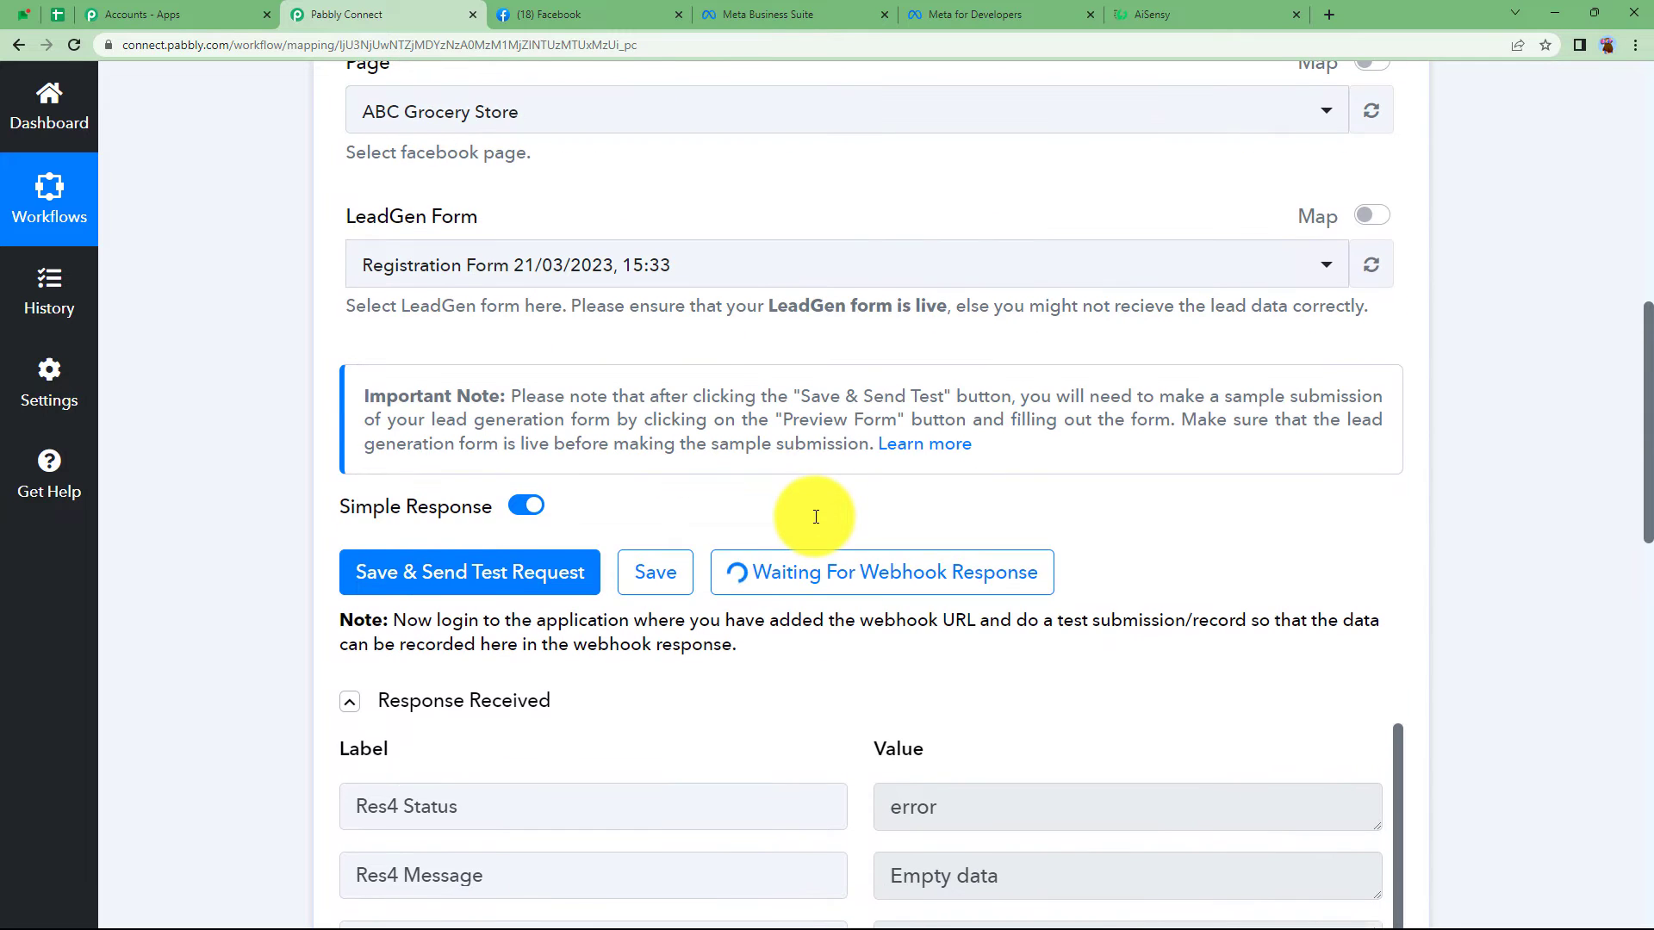
click(478, 701)
- Open the Lead Ads testing tool from Meta for Developers' tools page
click(976, 12)
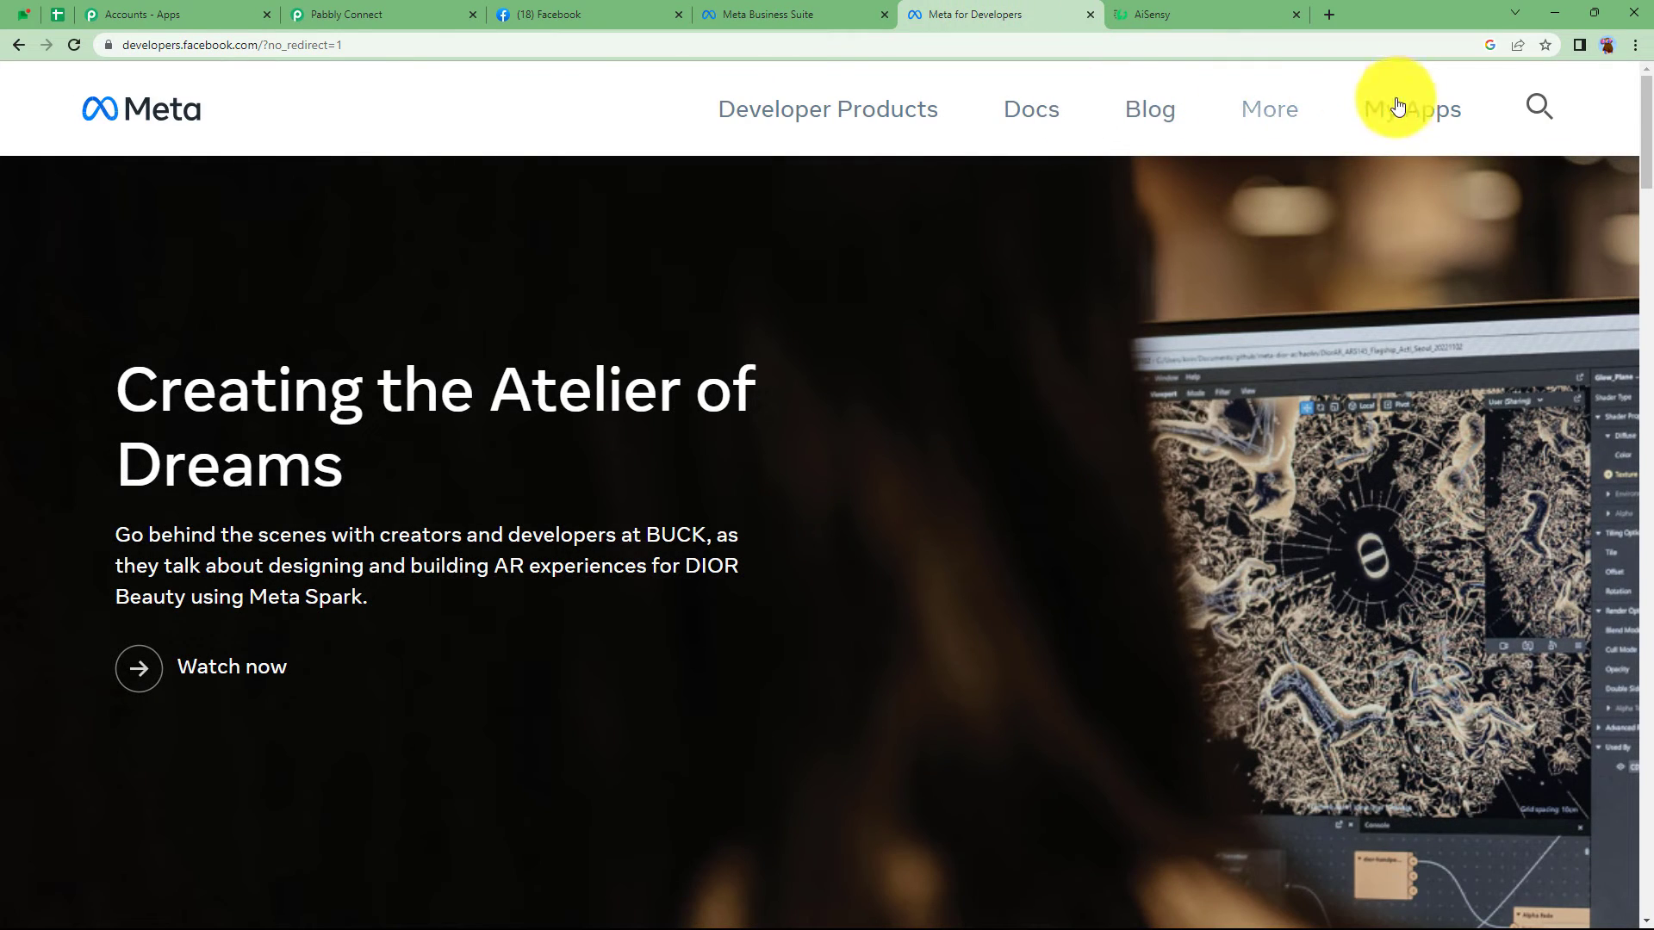
click(1421, 114)
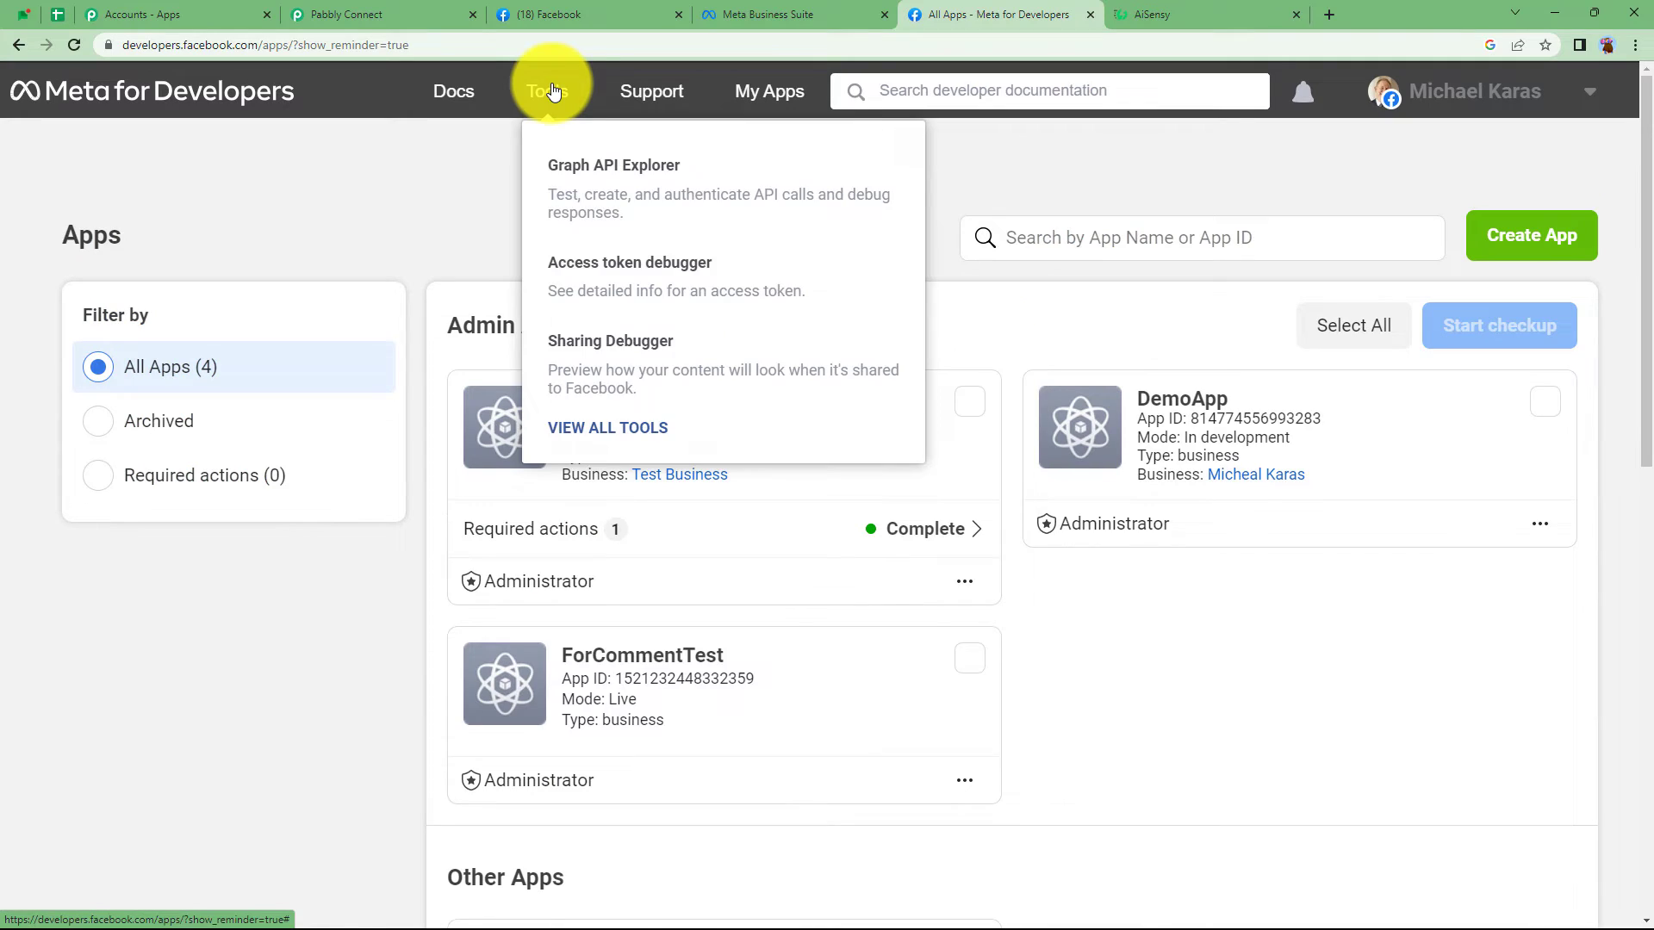
click(550, 90)
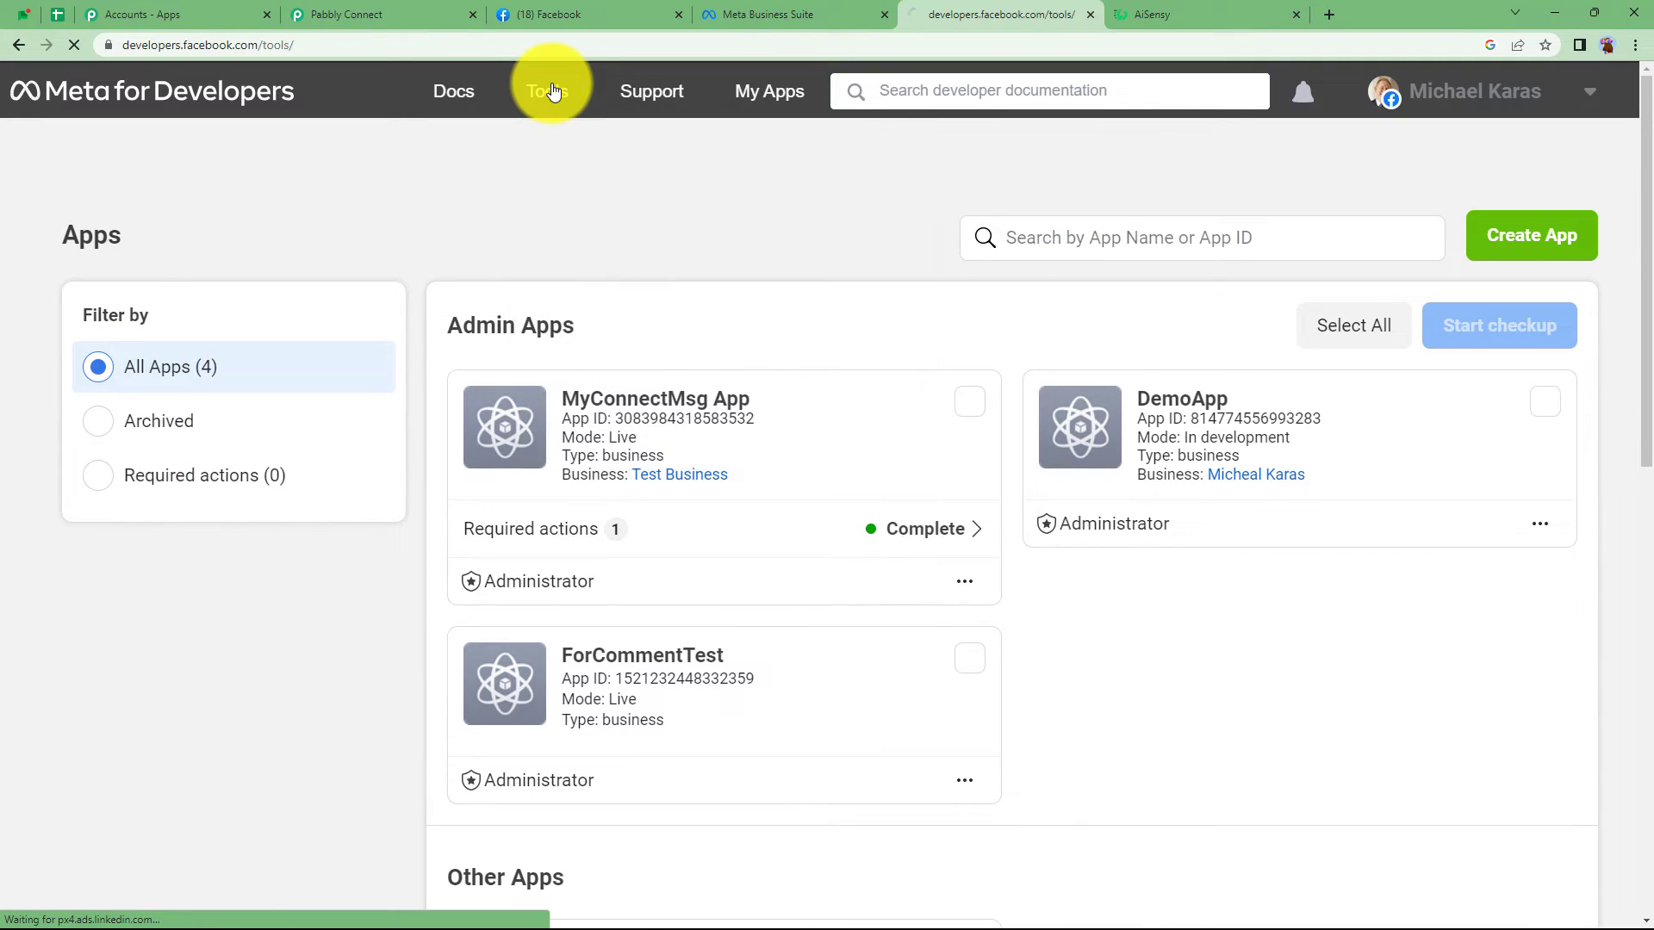
scroll(376, 638, down, 5)
scroll(335, 785, down, 1)
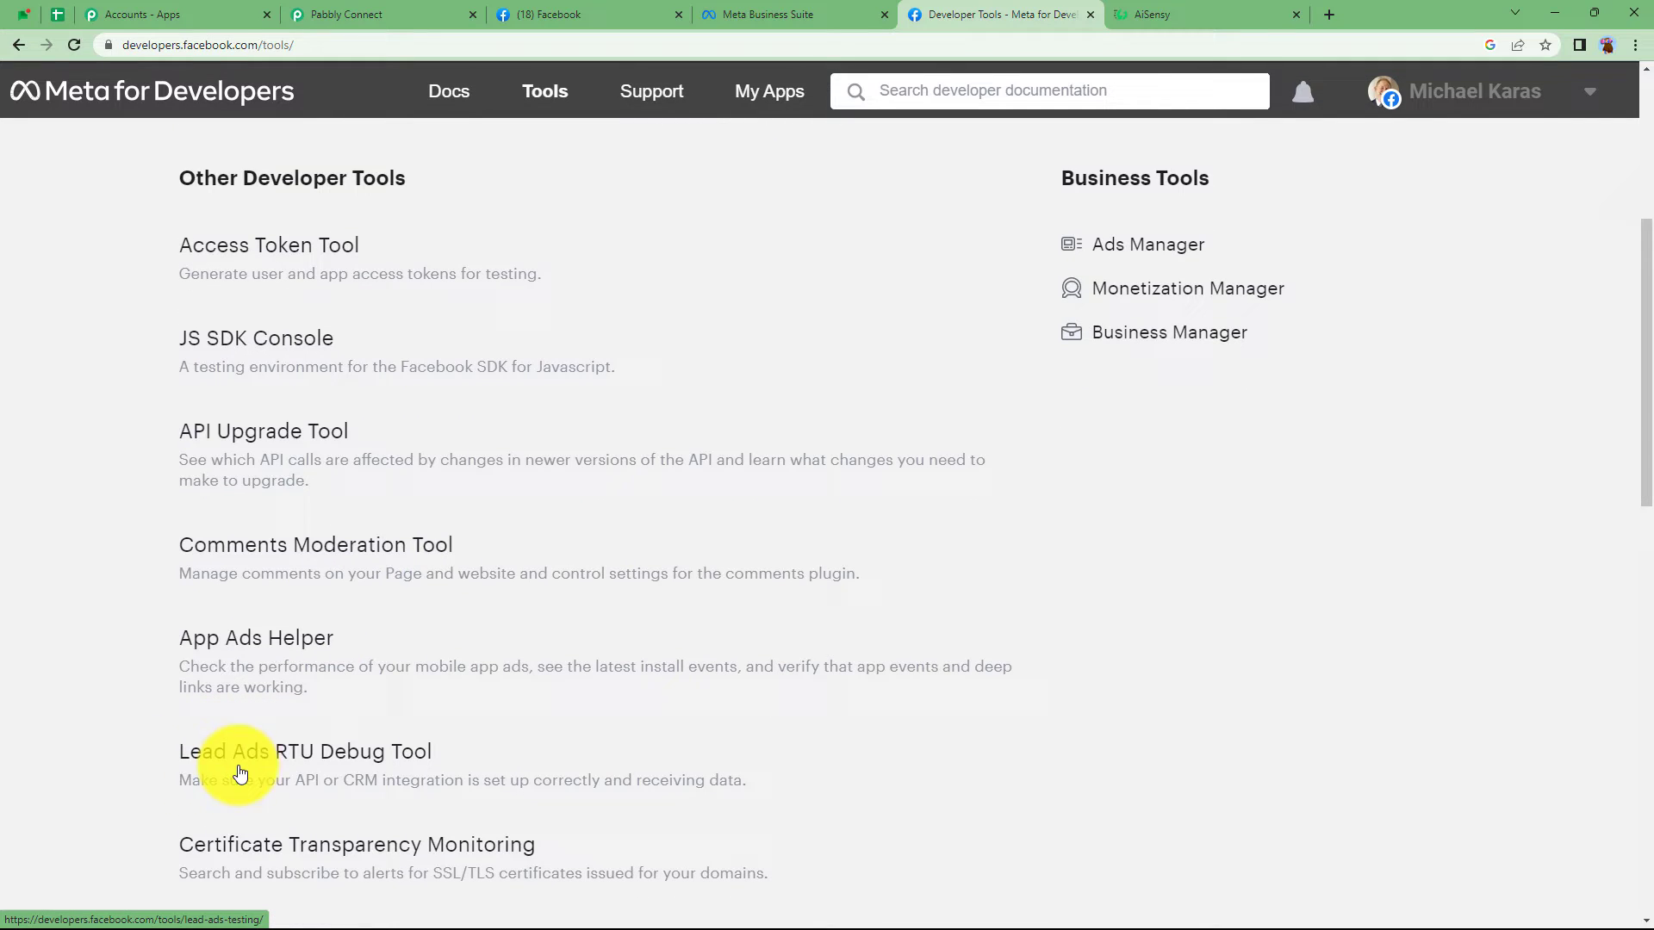
click(419, 754)
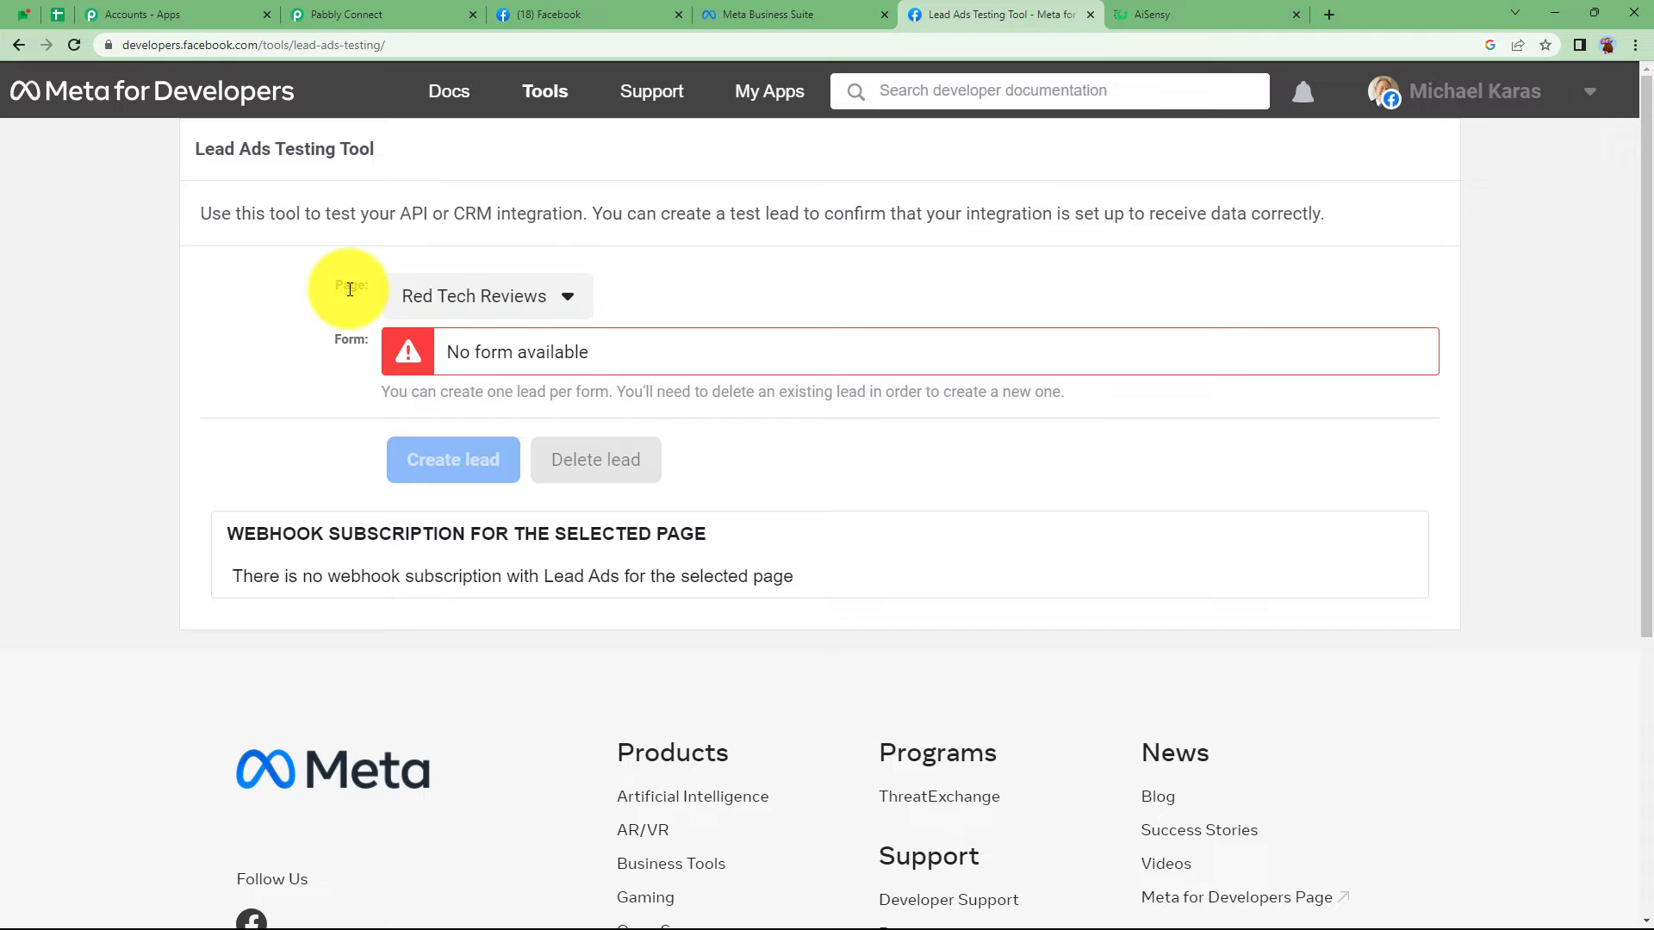
- Choose the ABC Grocery Store page and keep Registration Form 21/03/2023, 15:33 selected
click(497, 303)
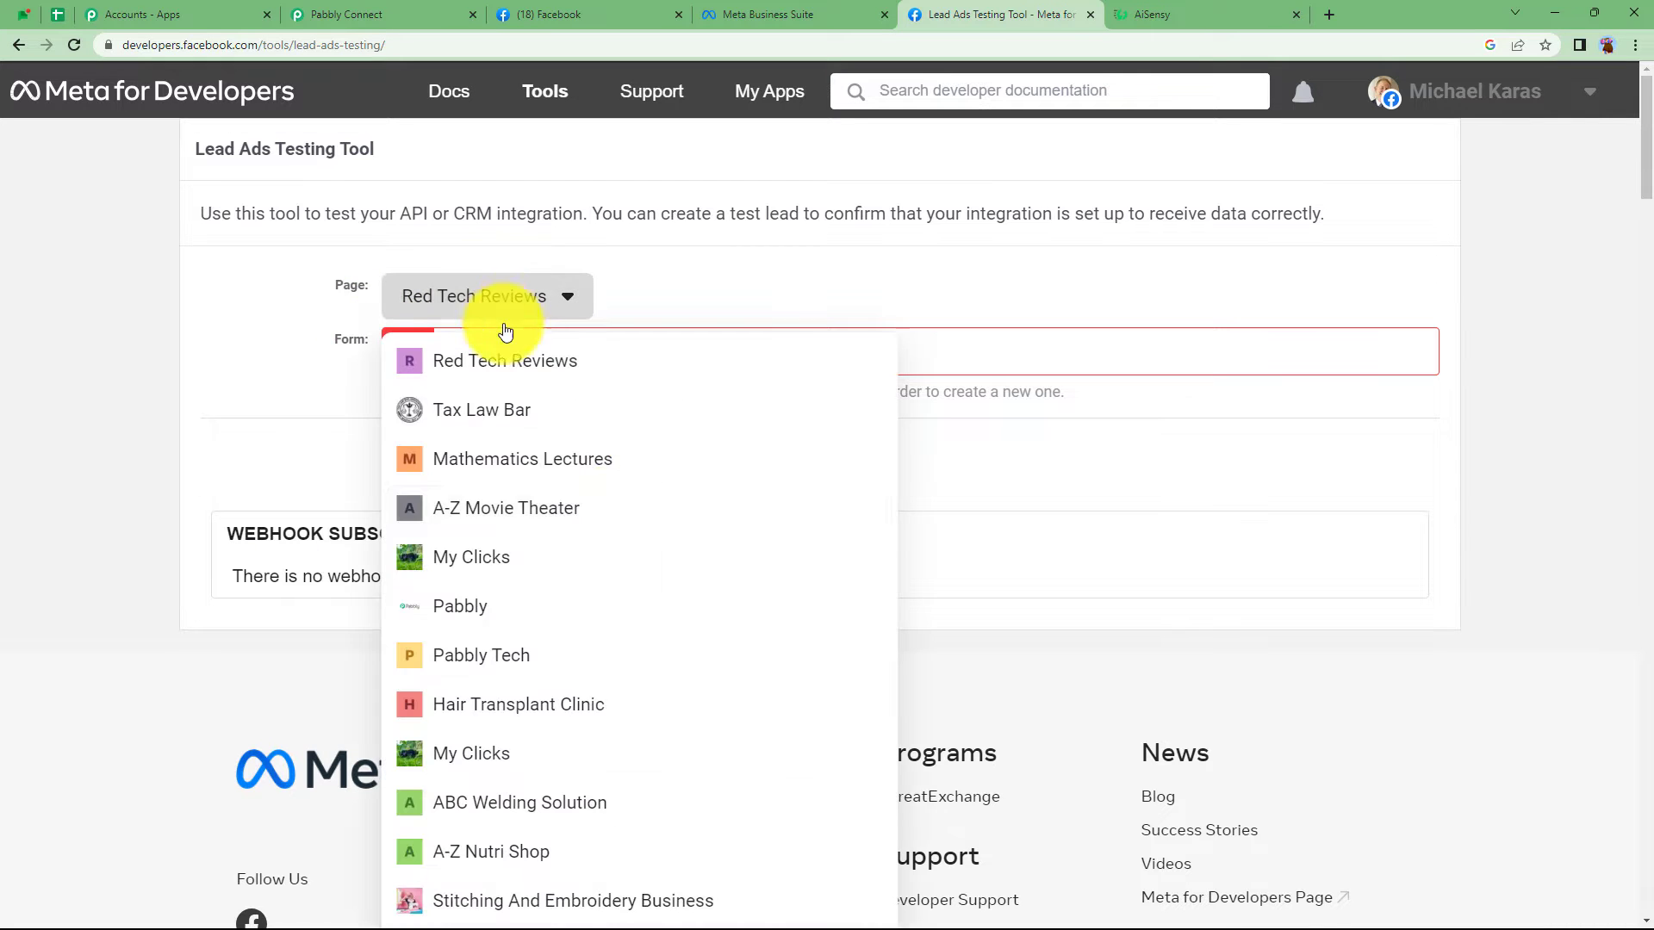
scroll(626, 507, down, 3)
scroll(626, 507, down, 4)
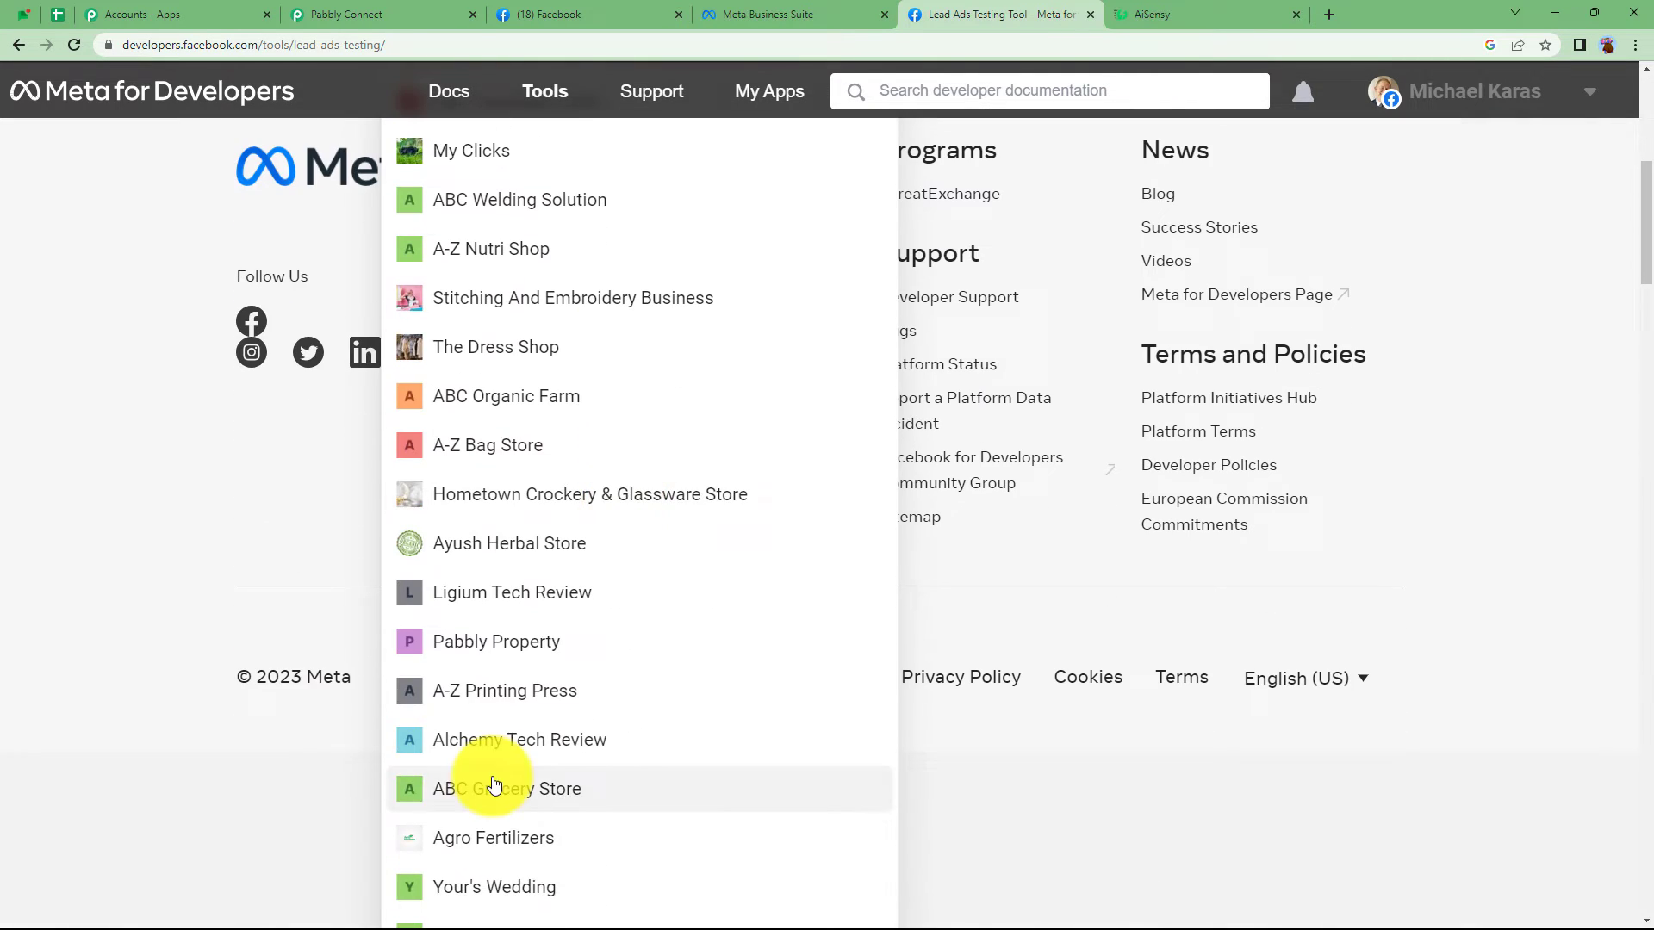
click(471, 799)
scroll(475, 586, up, 7)
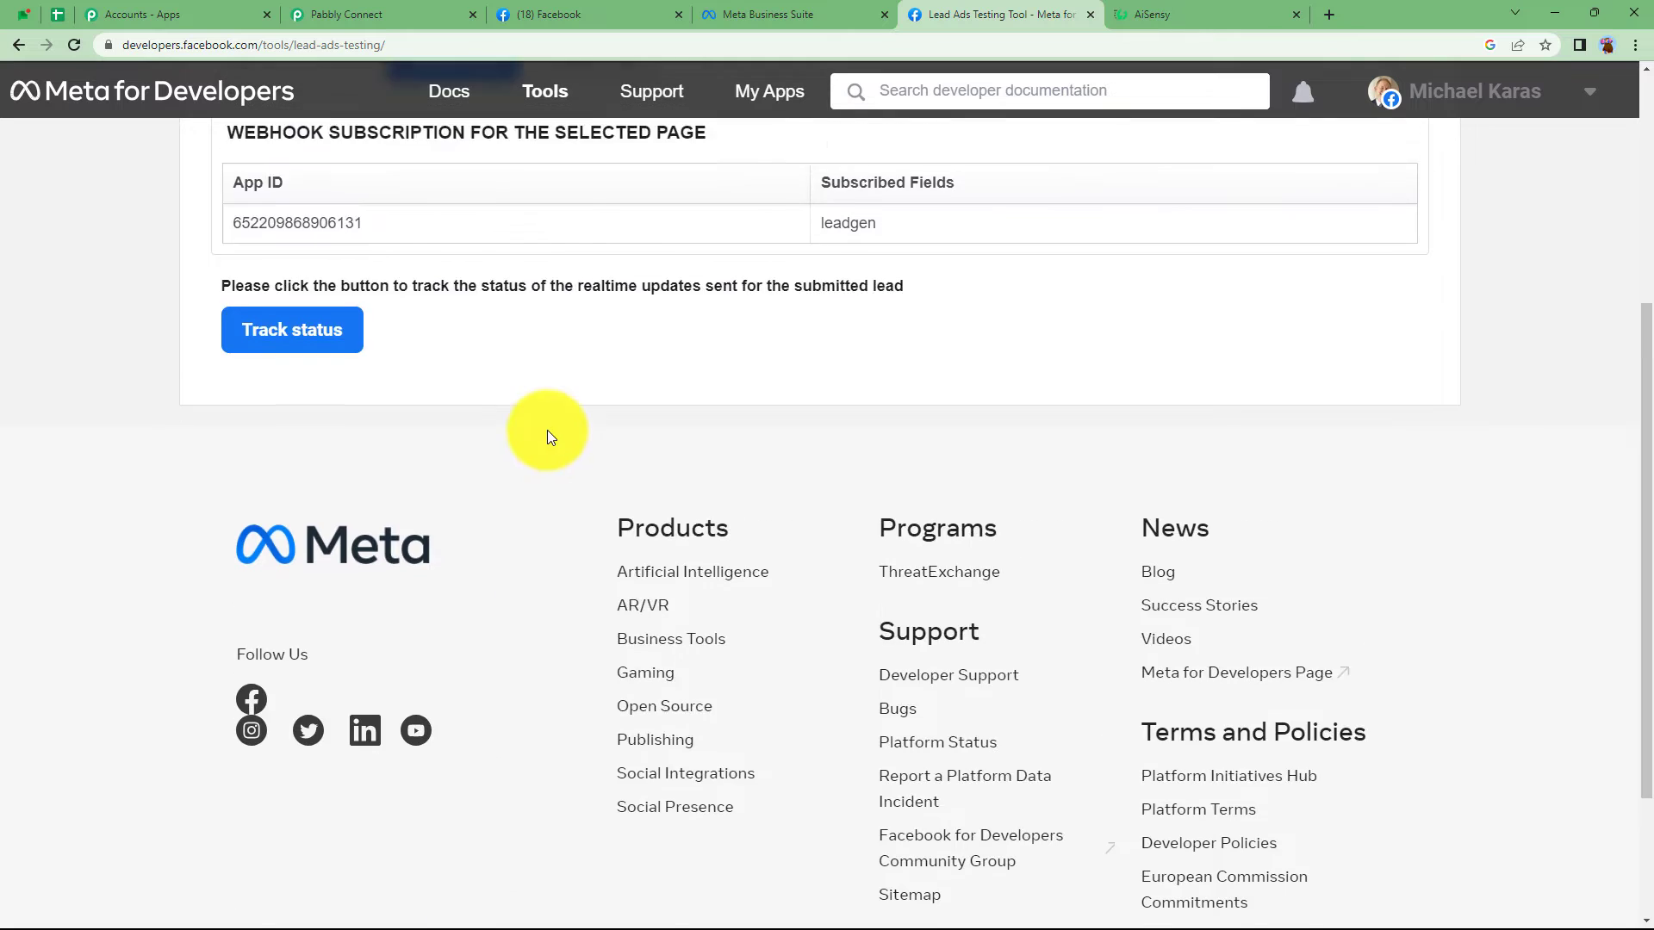
click(504, 337)
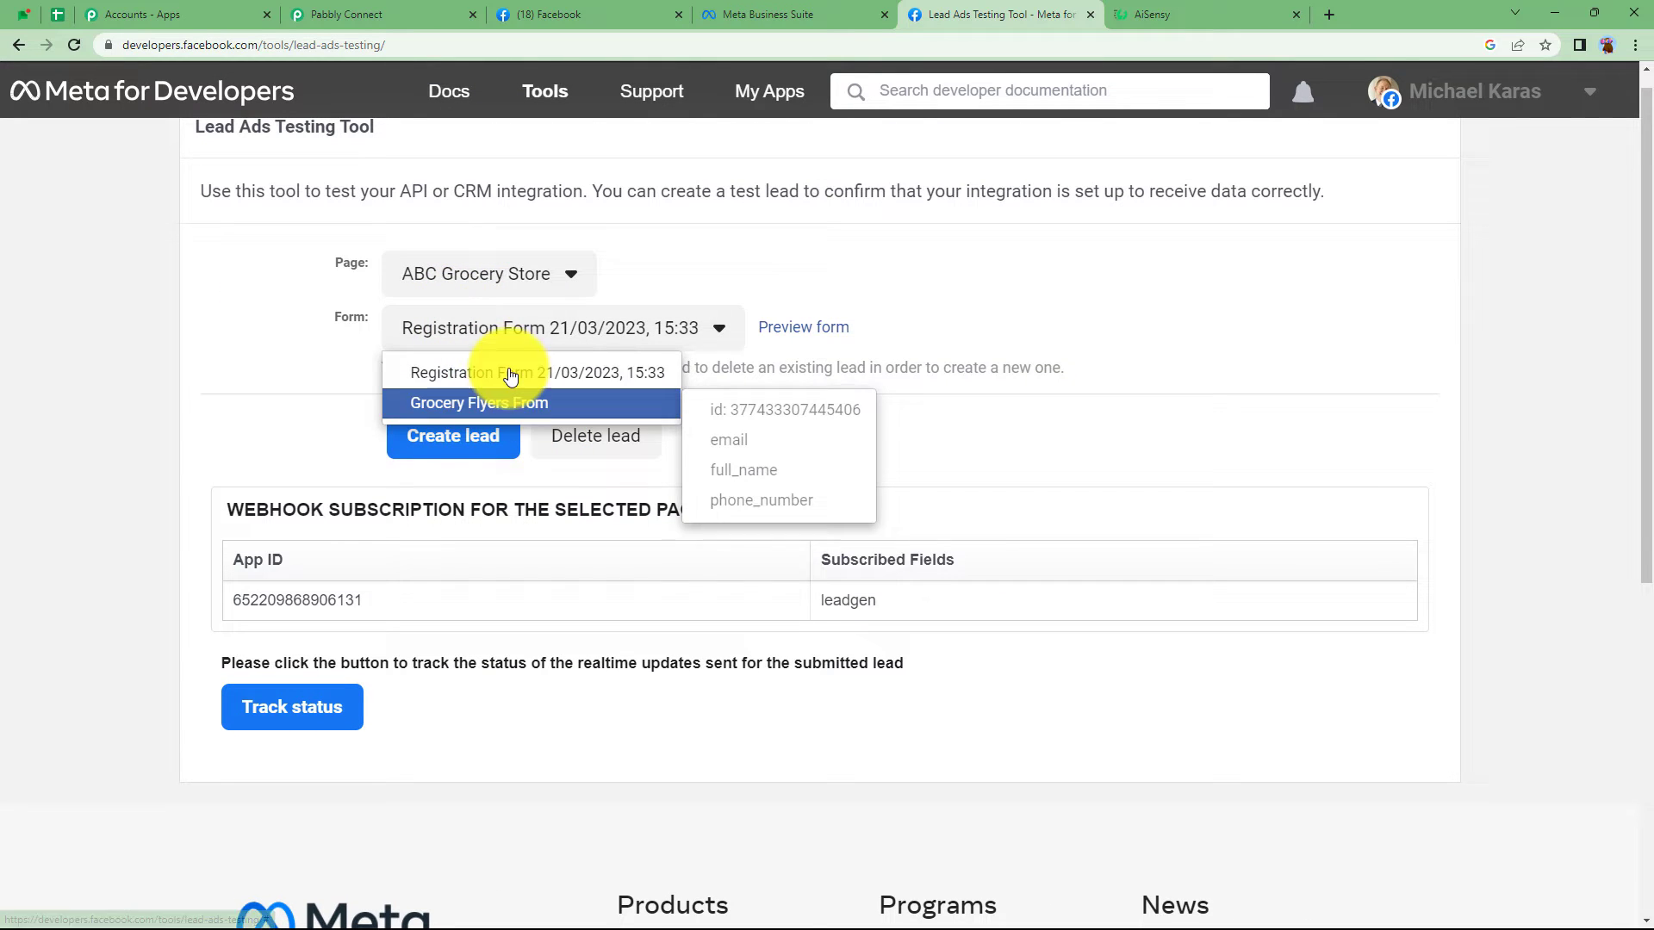
click(575, 341)
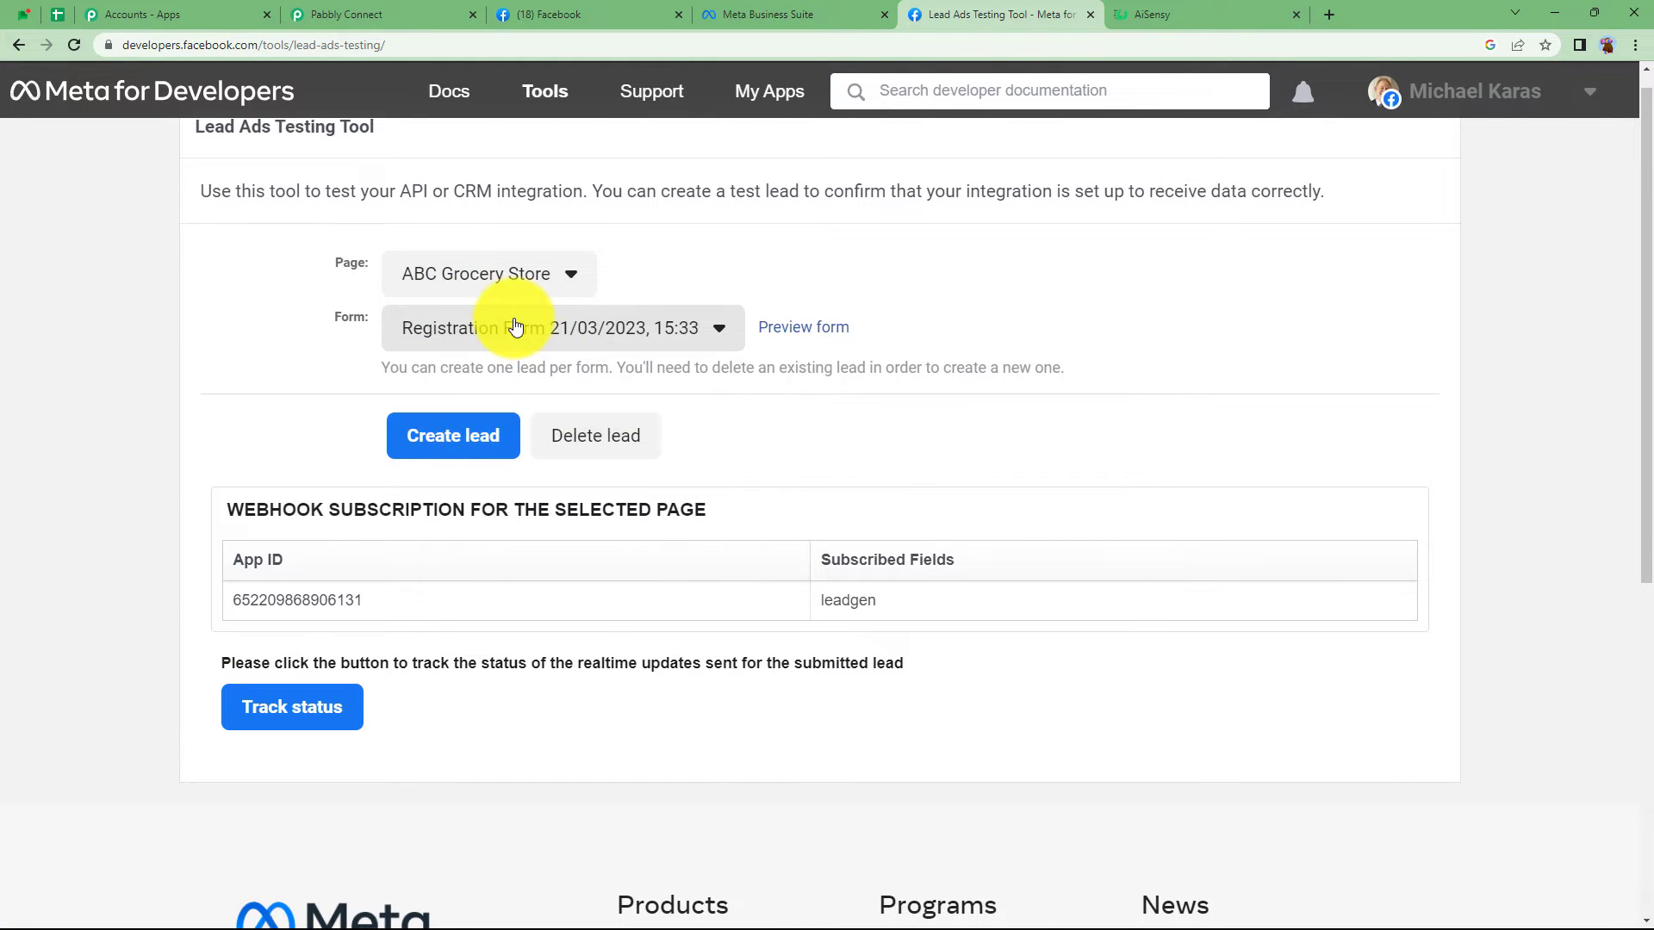
- Preview the registration form and clear its prefilled email, name and phone values
click(825, 329)
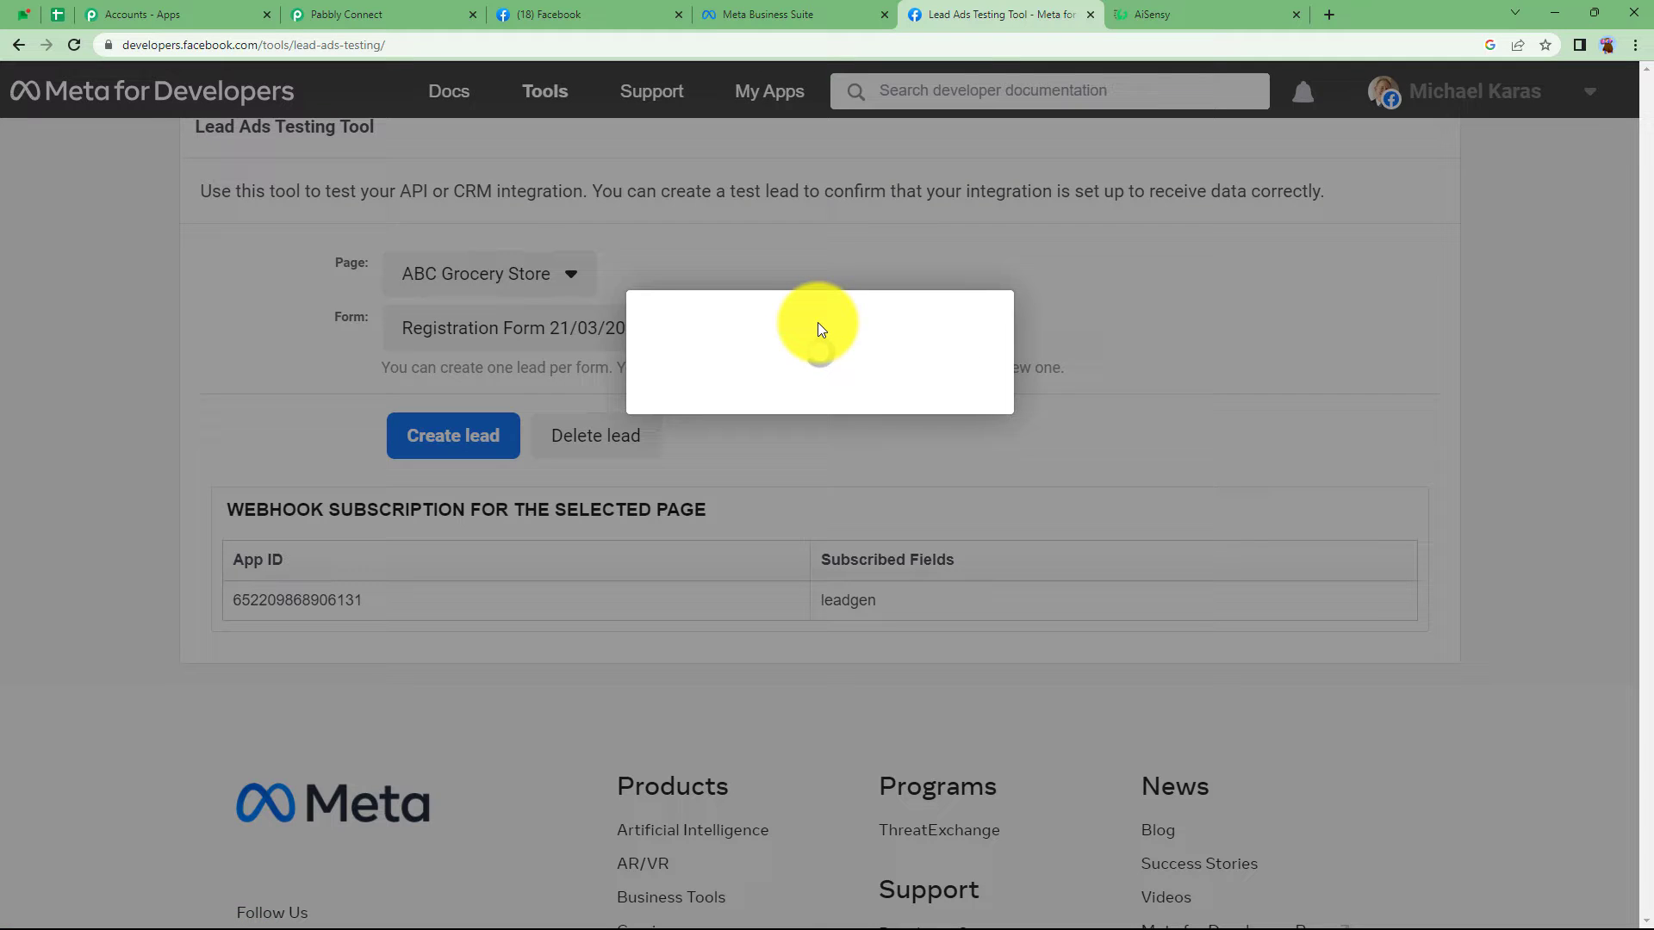
drag(925, 466, 573, 534)
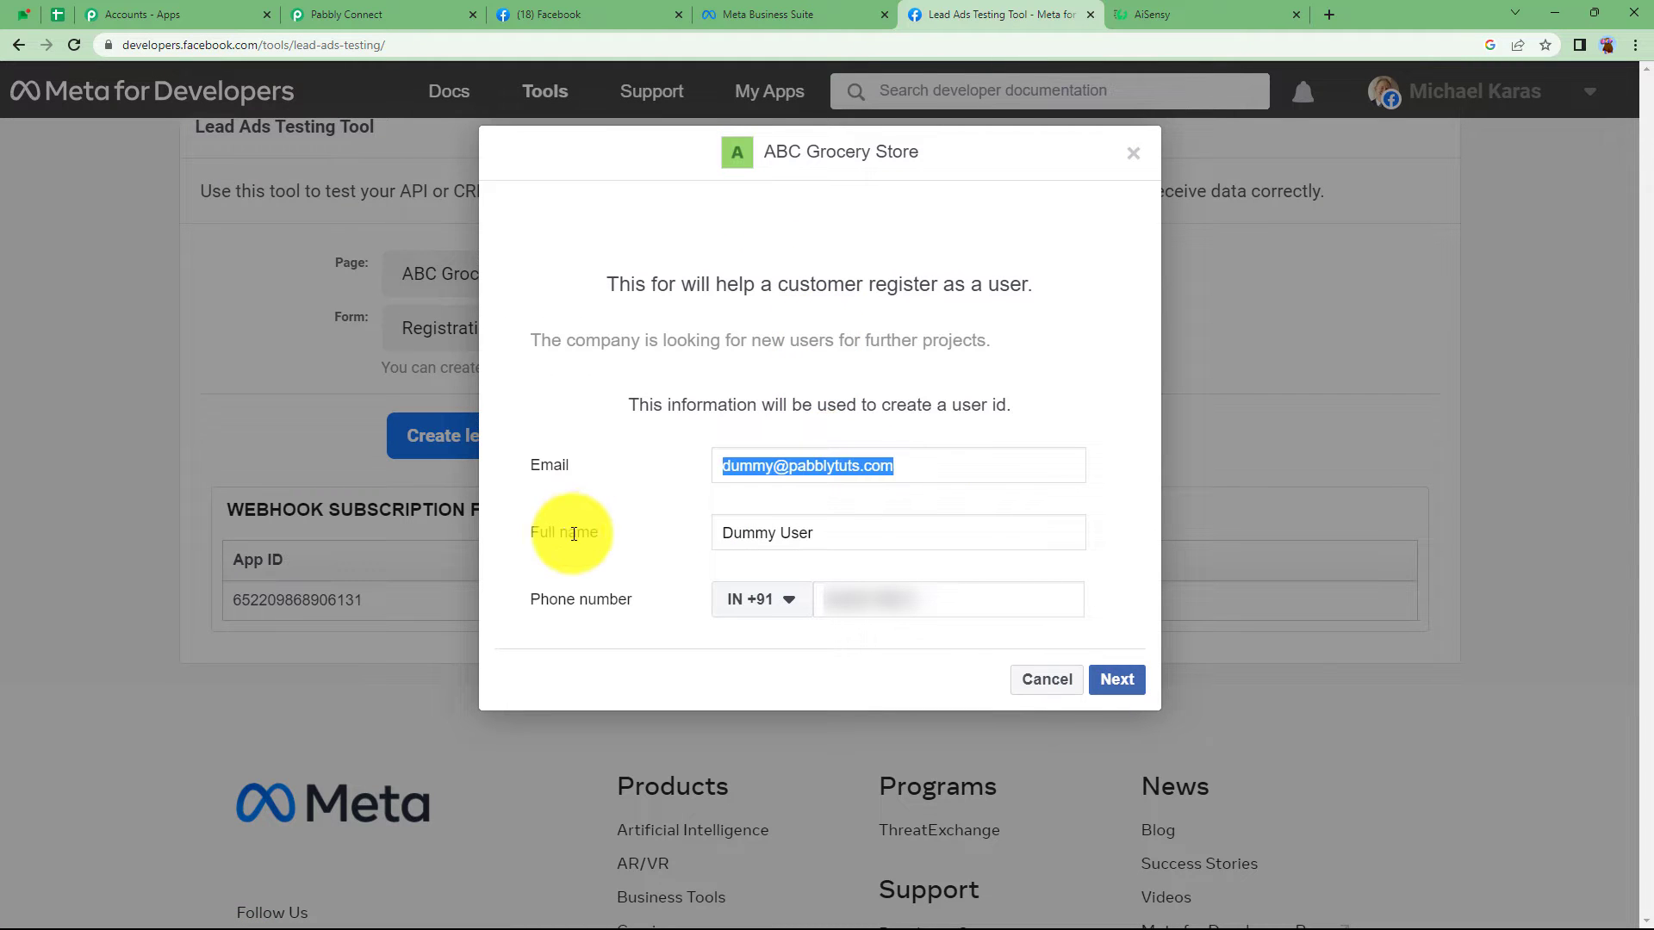
key(BackSpace)
key(Tab)
key(BackSpace)
key(Tab)
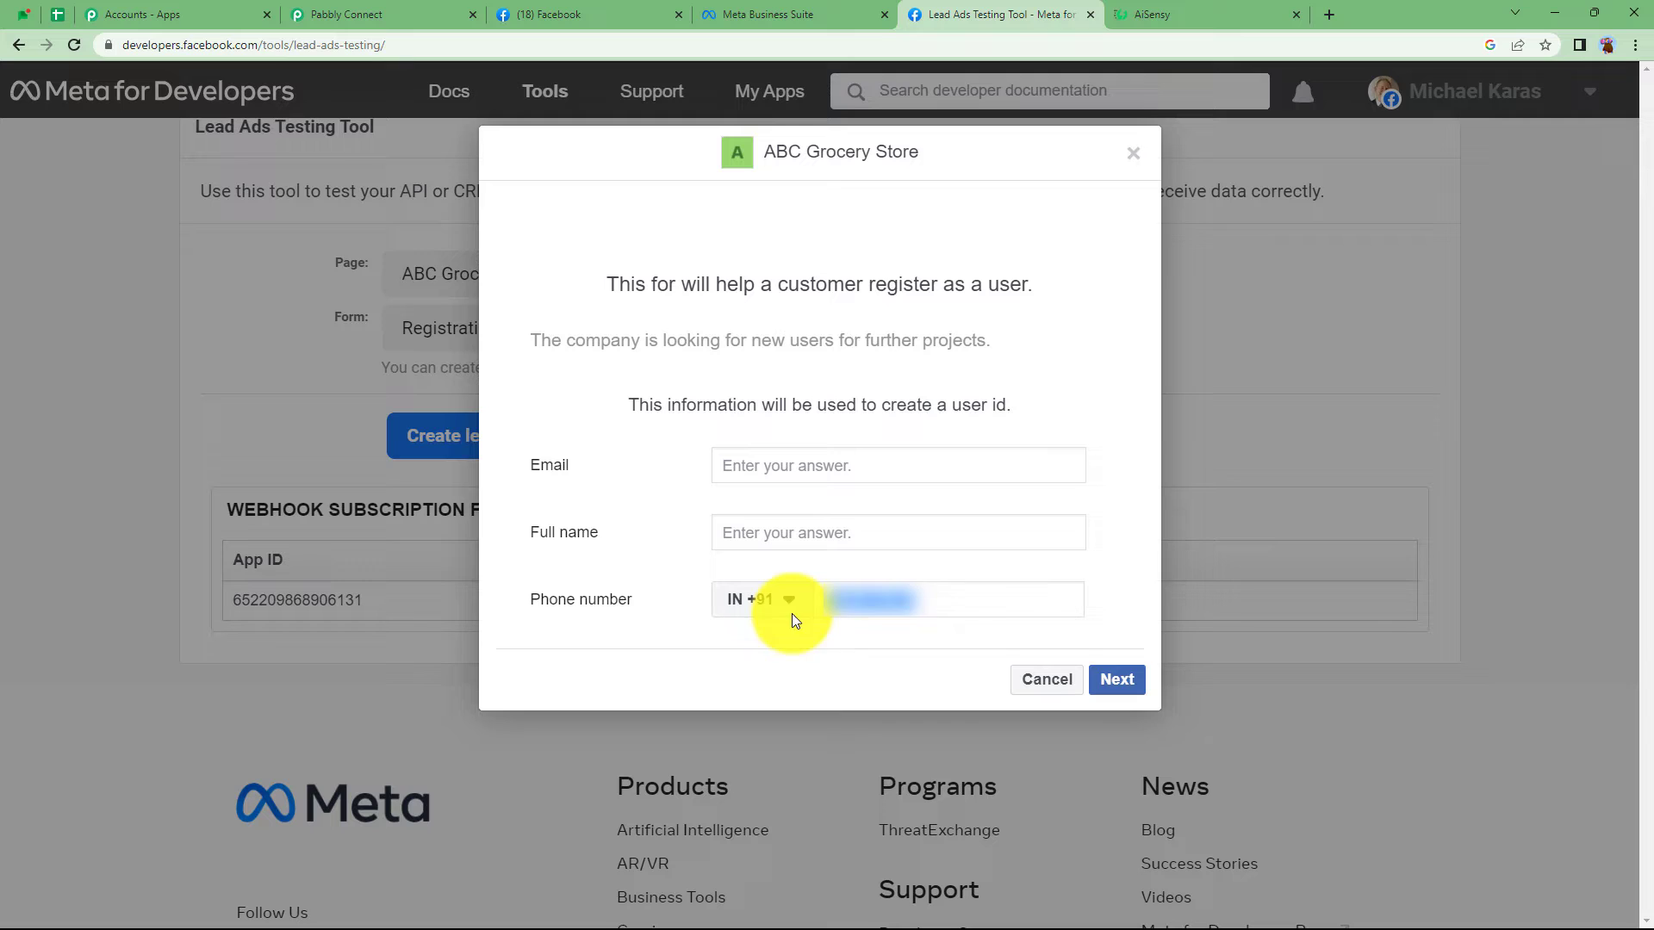
key(BackSpace)
- Enter a test email, full name and phone number, then submit the test lead
click(806, 482)
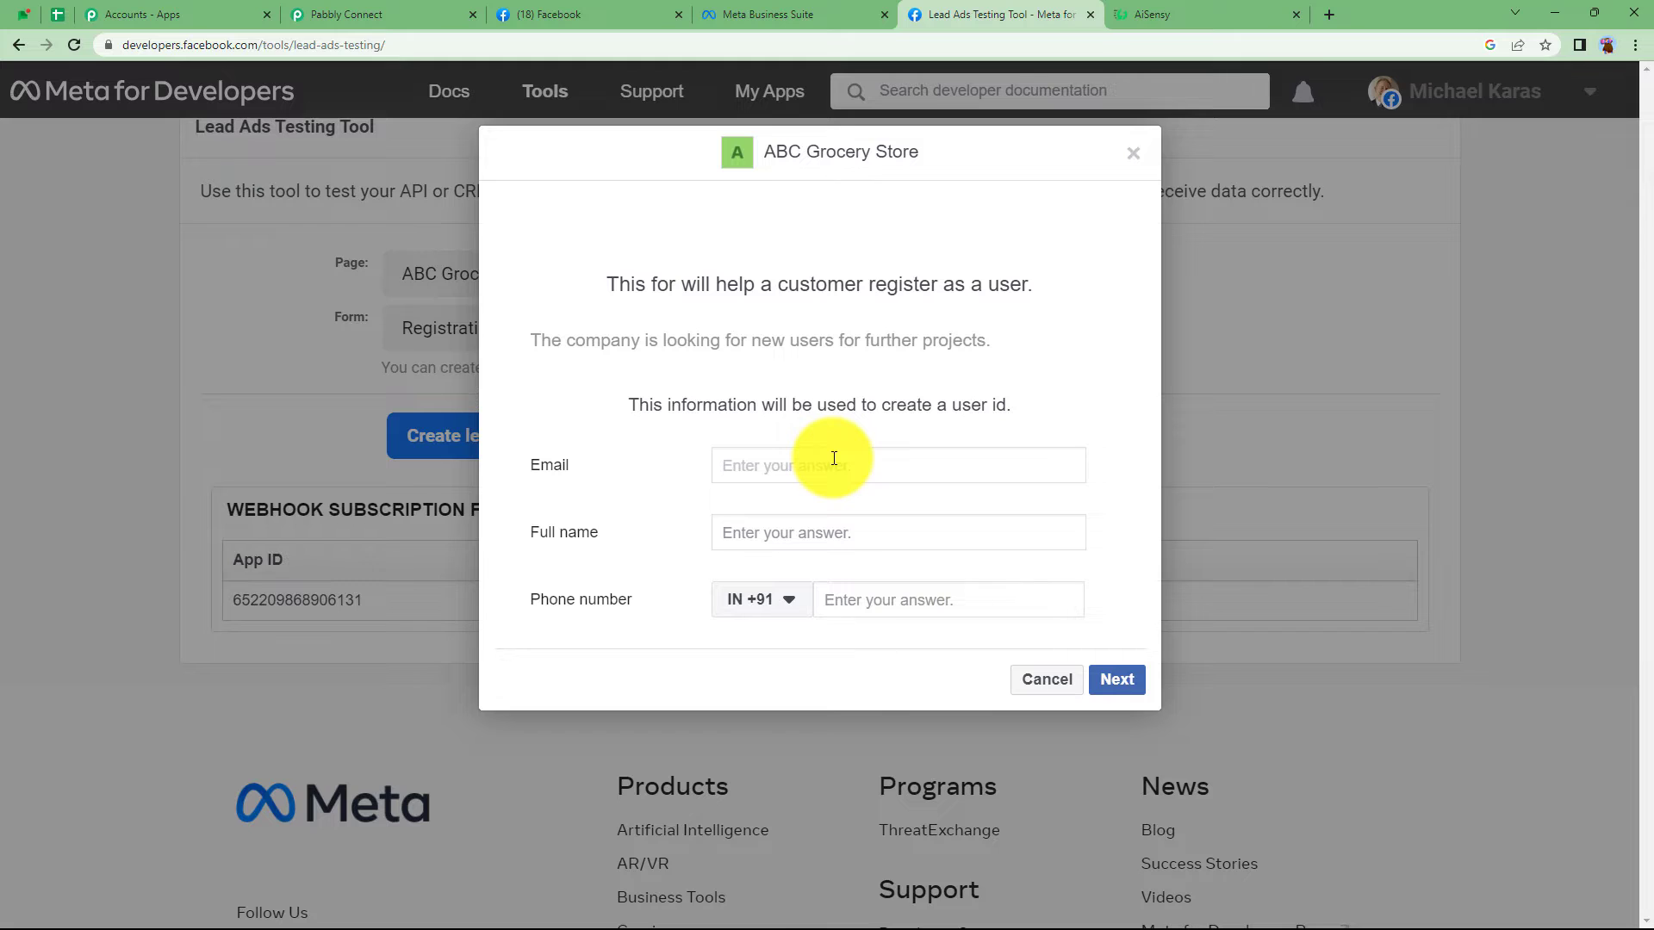
triple_click(836, 474)
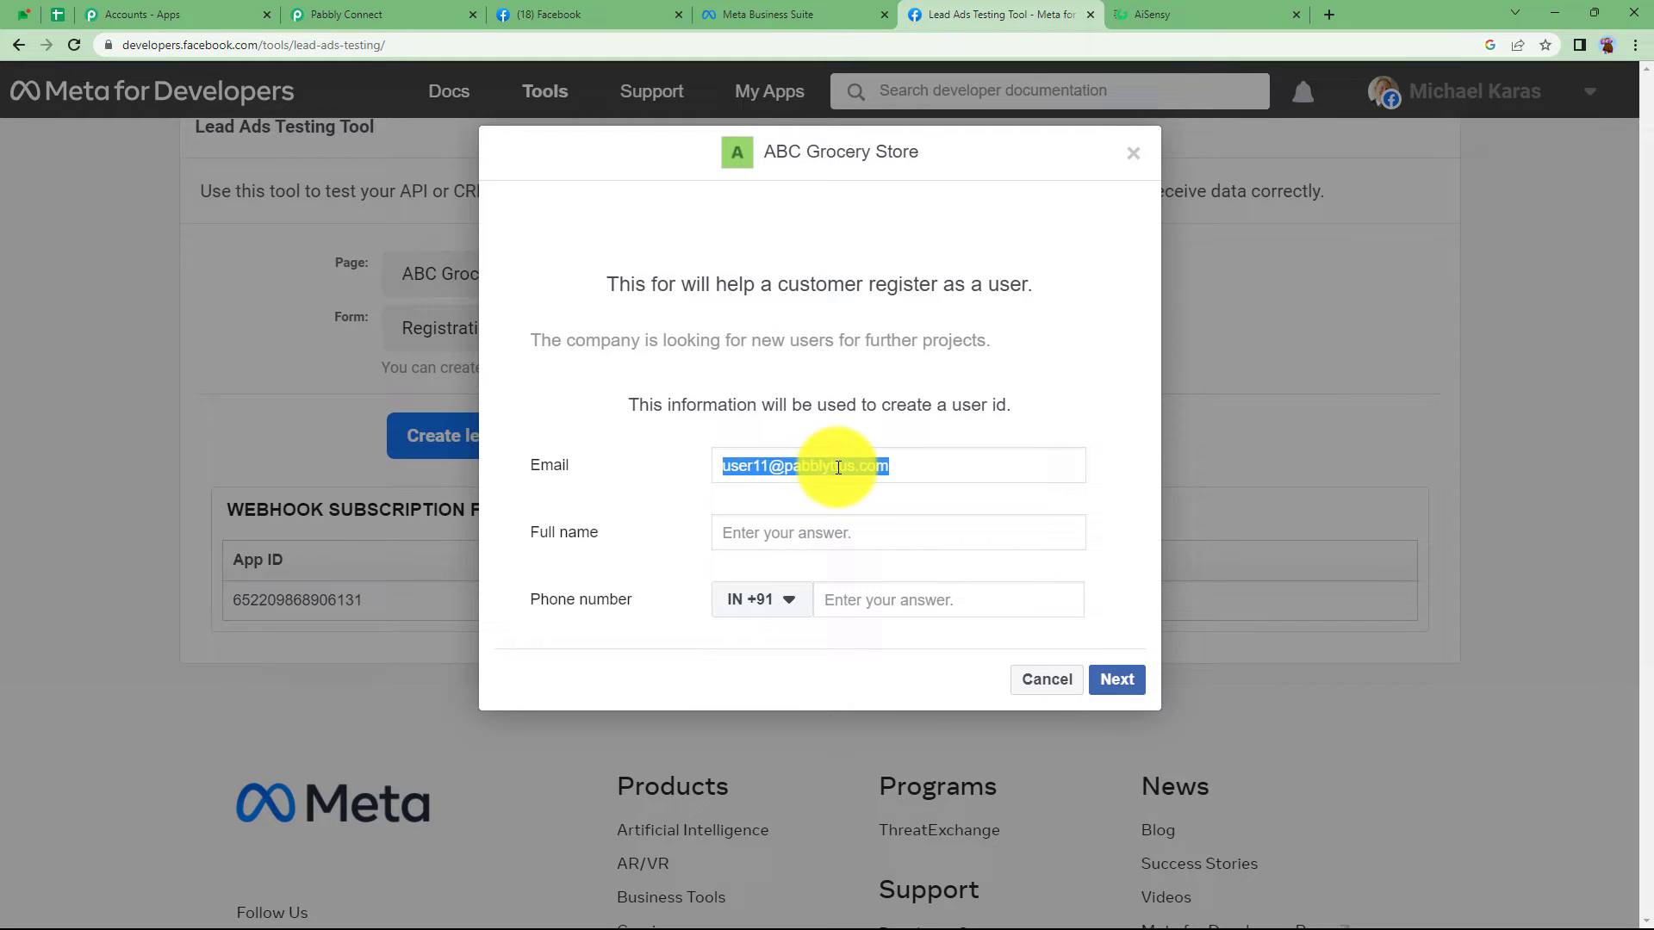
click(823, 530)
text(Demo Userr)
click(877, 603)
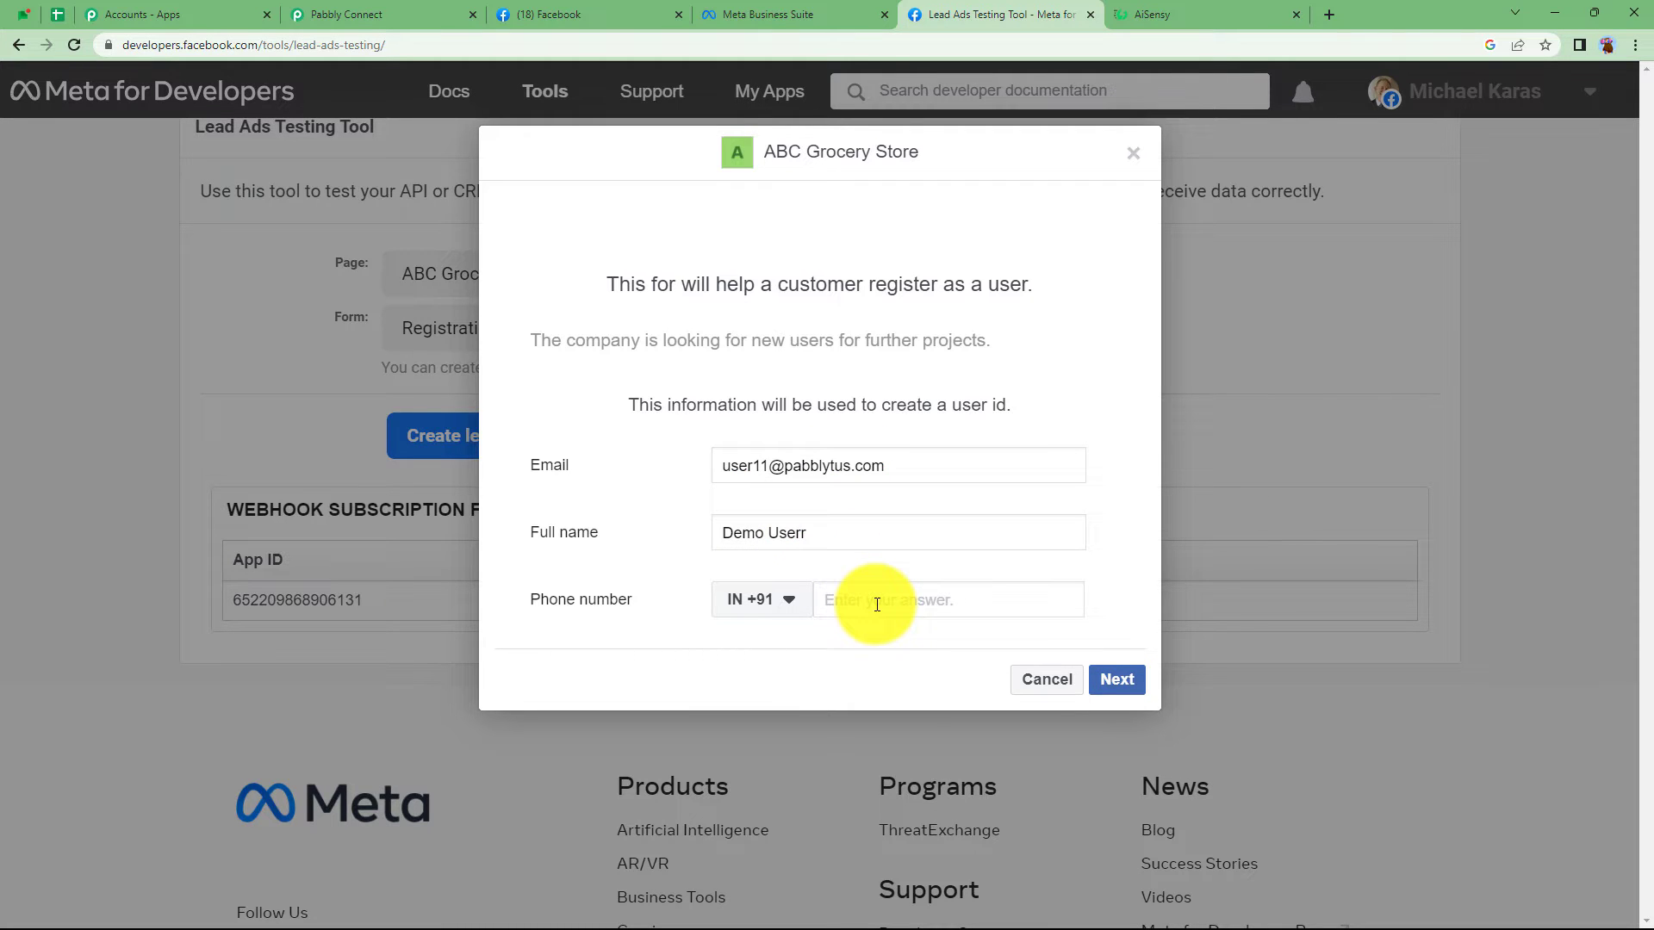
text(91111111111)
click(1116, 679)
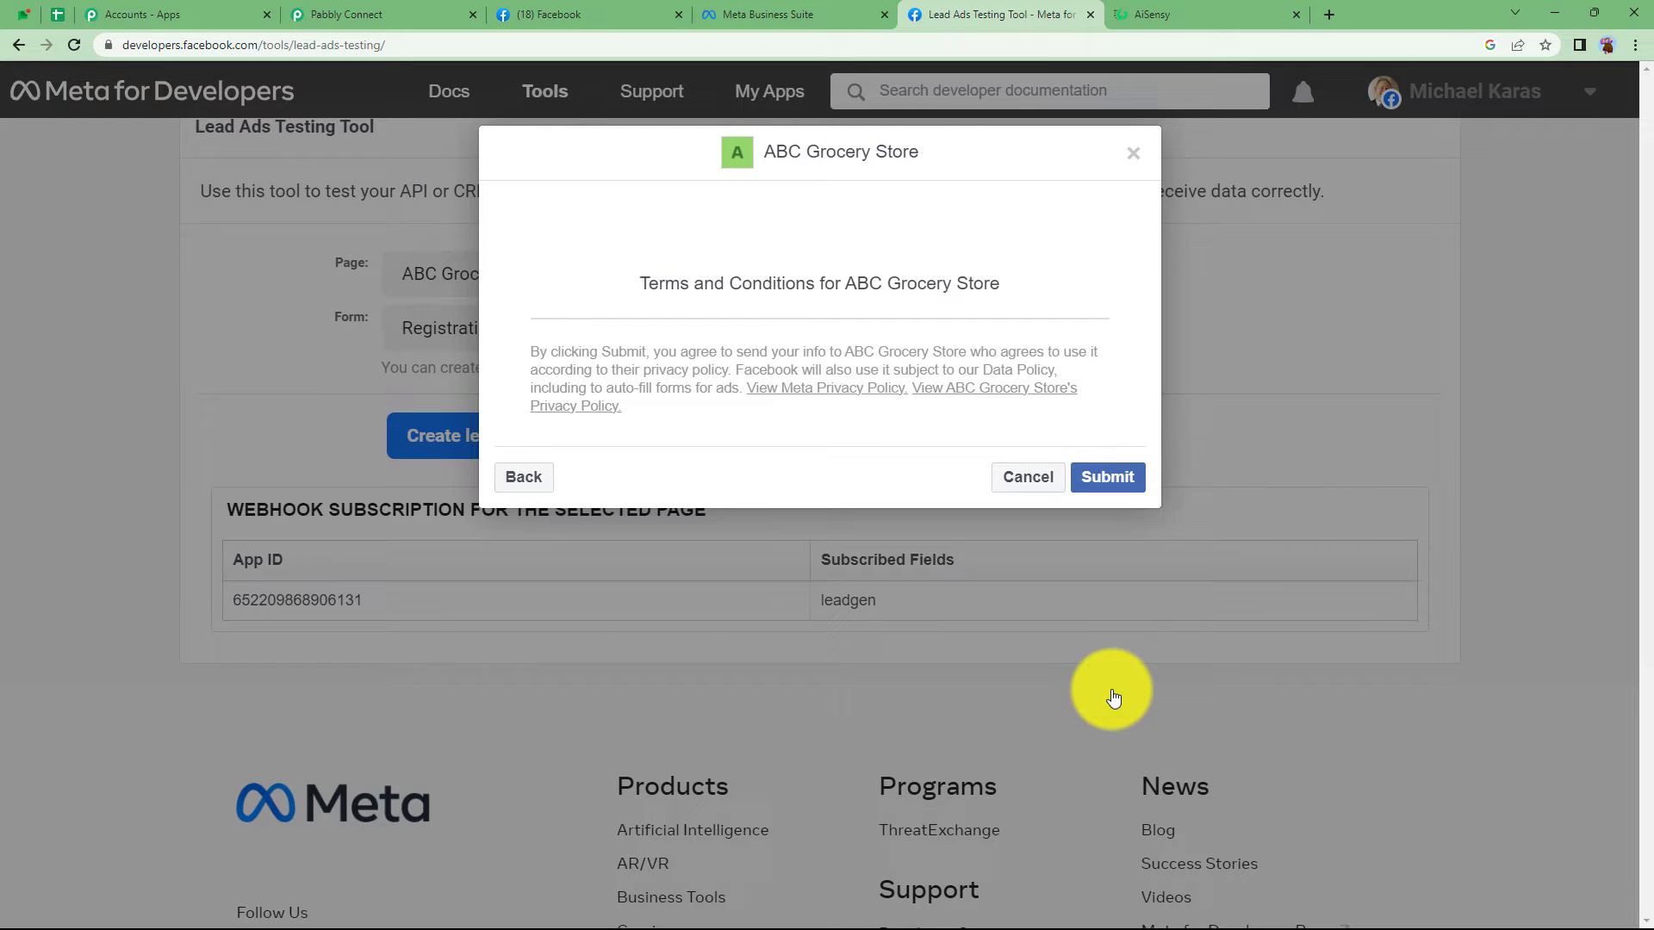
click(1094, 489)
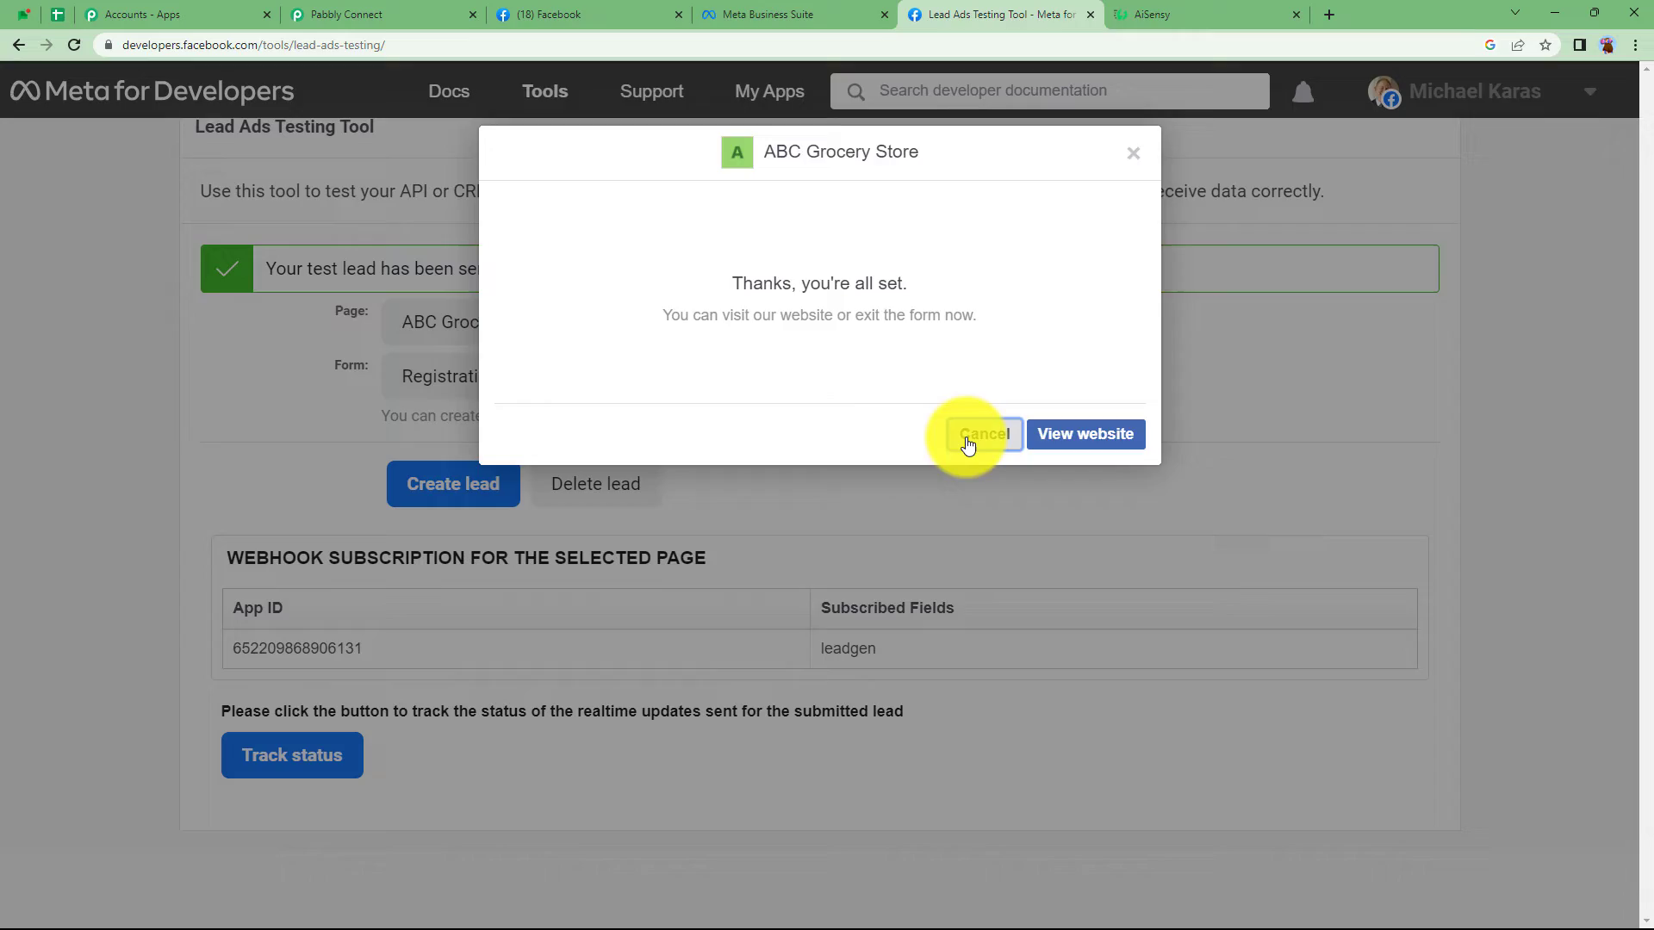
click(967, 445)
- Review the lead's captured email, full name and phone number in the trigger's Response Received
click(353, 15)
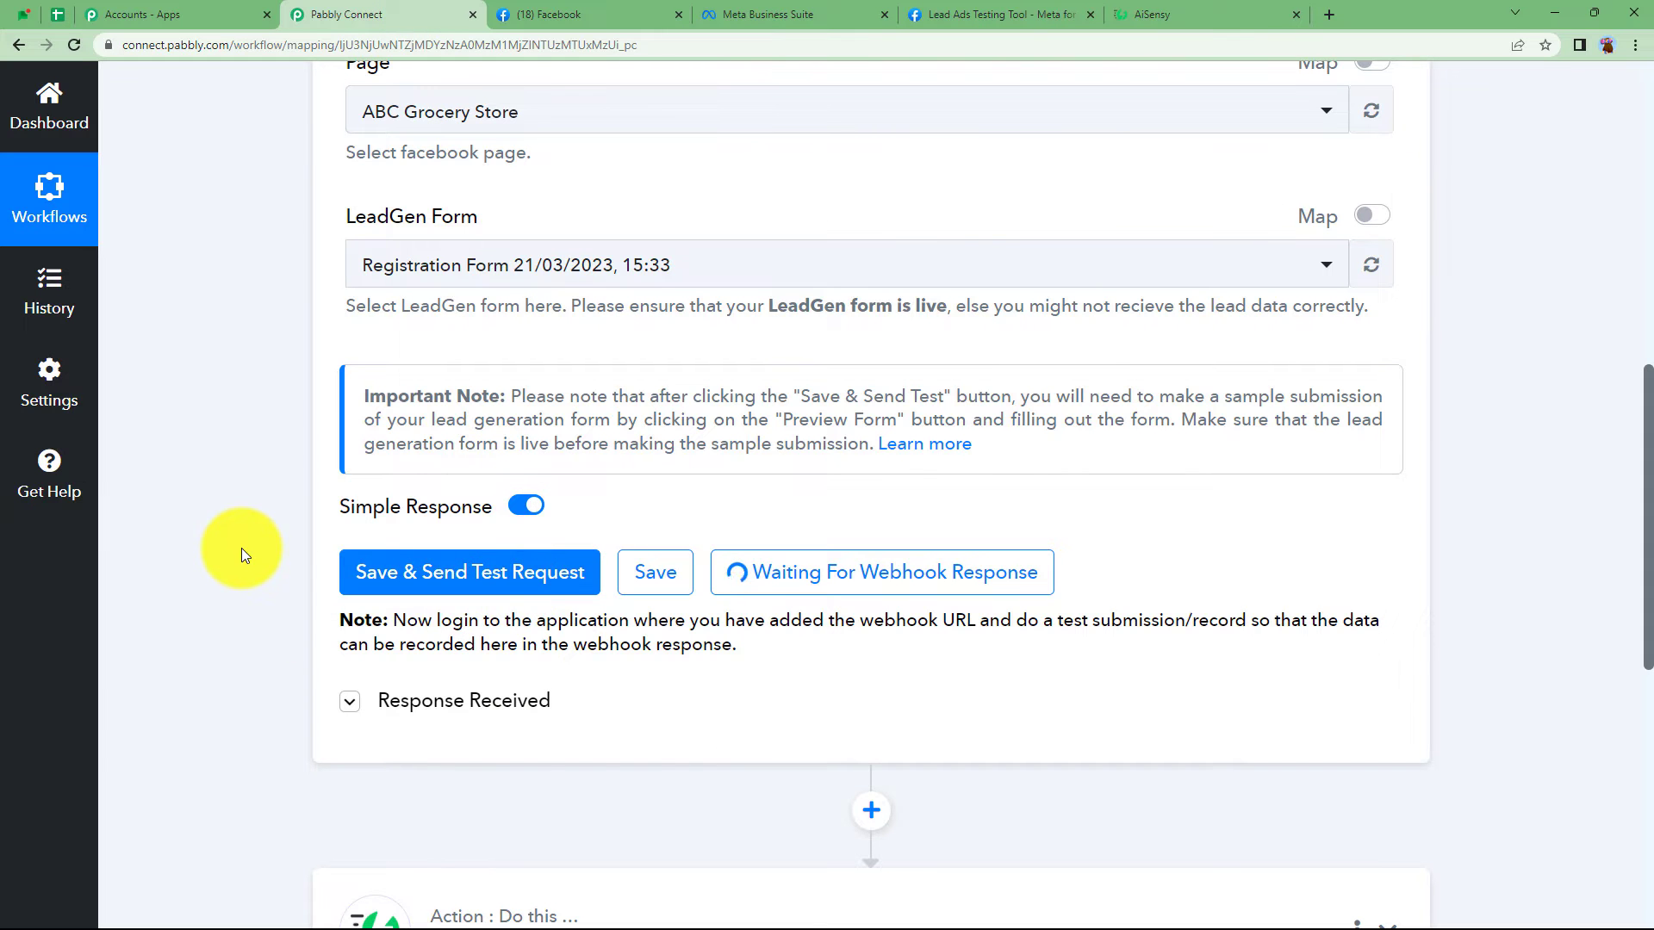
scroll(240, 548, down, 2)
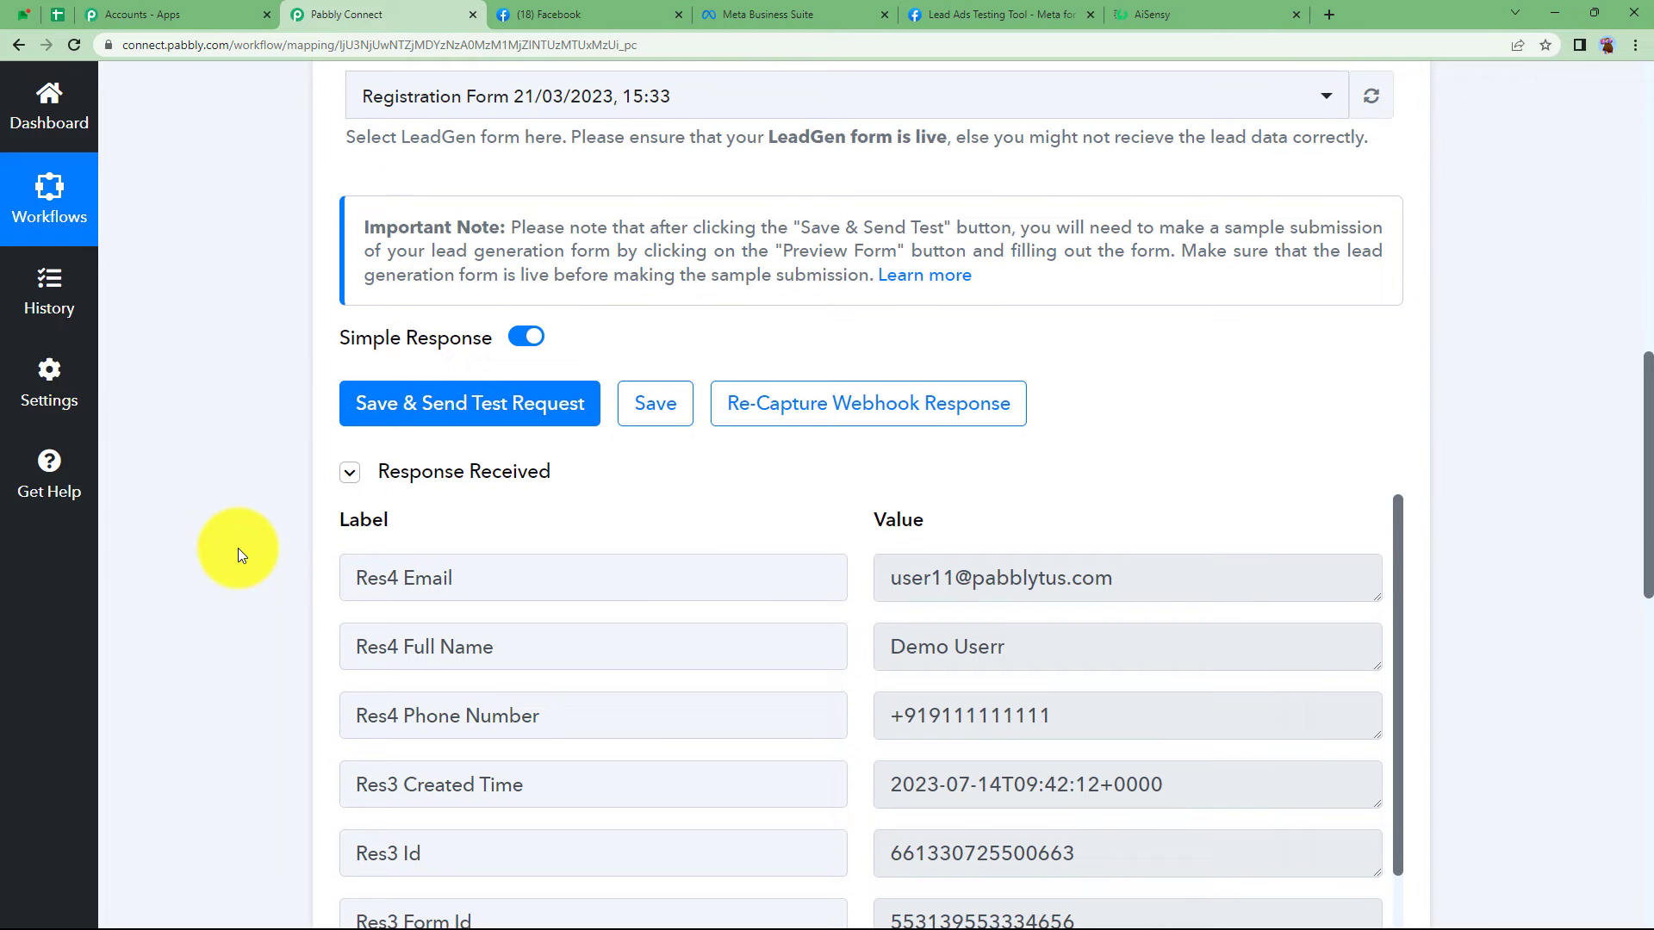
drag(1119, 571, 912, 617)
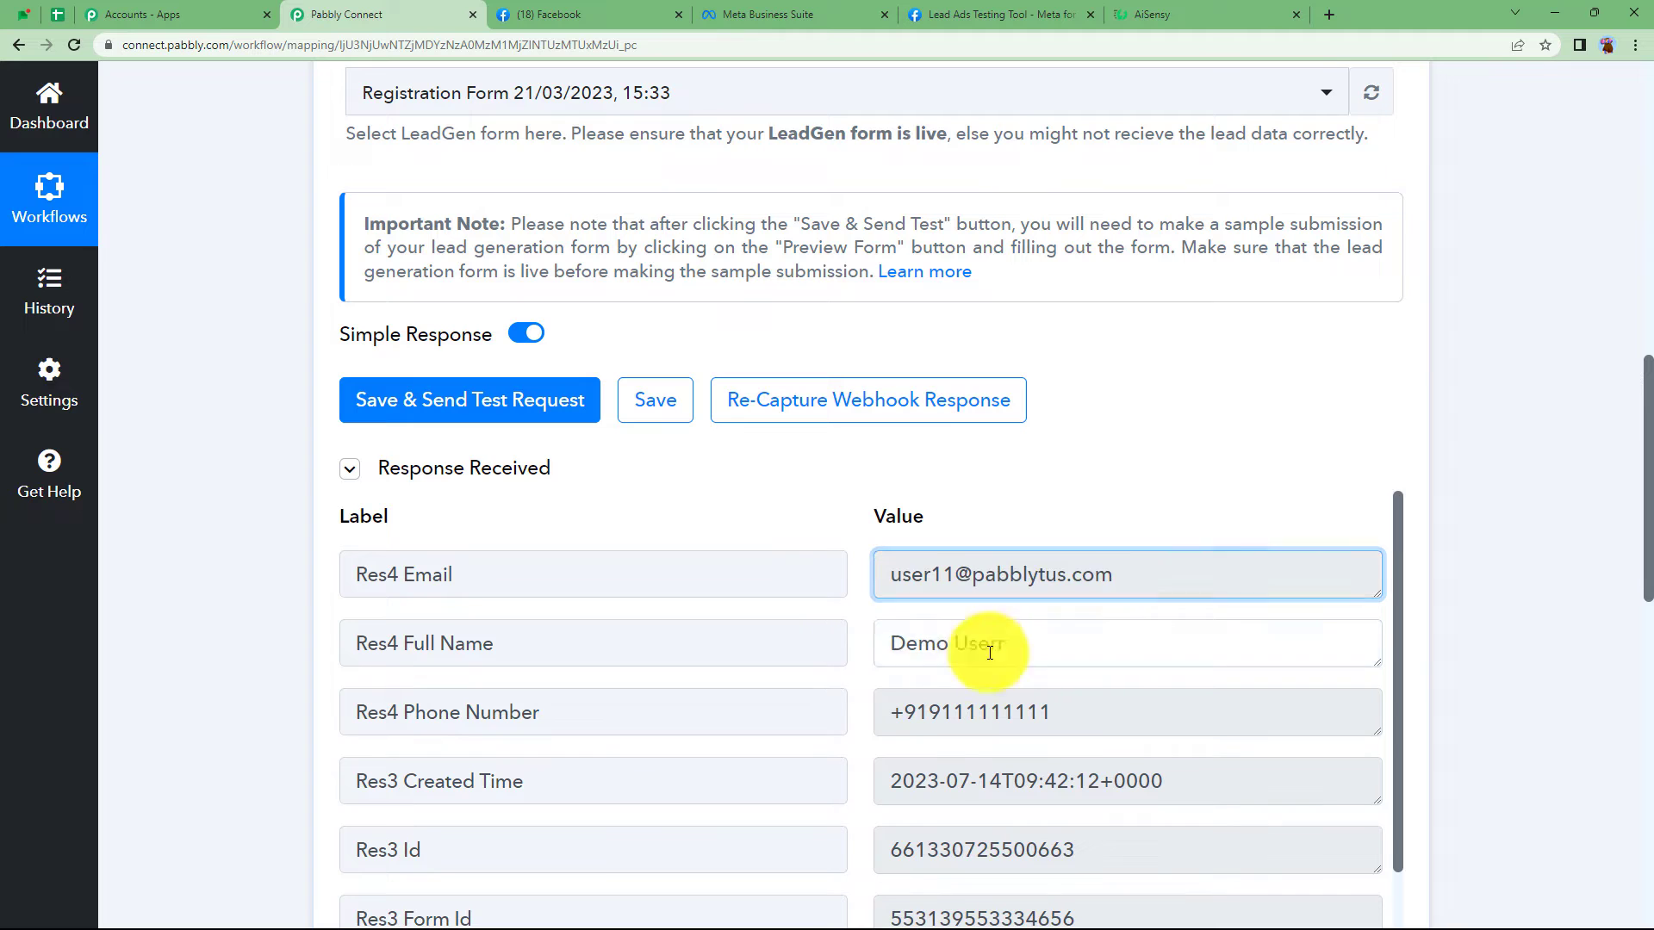
drag(989, 651, 839, 741)
scroll(219, 664, down, 3)
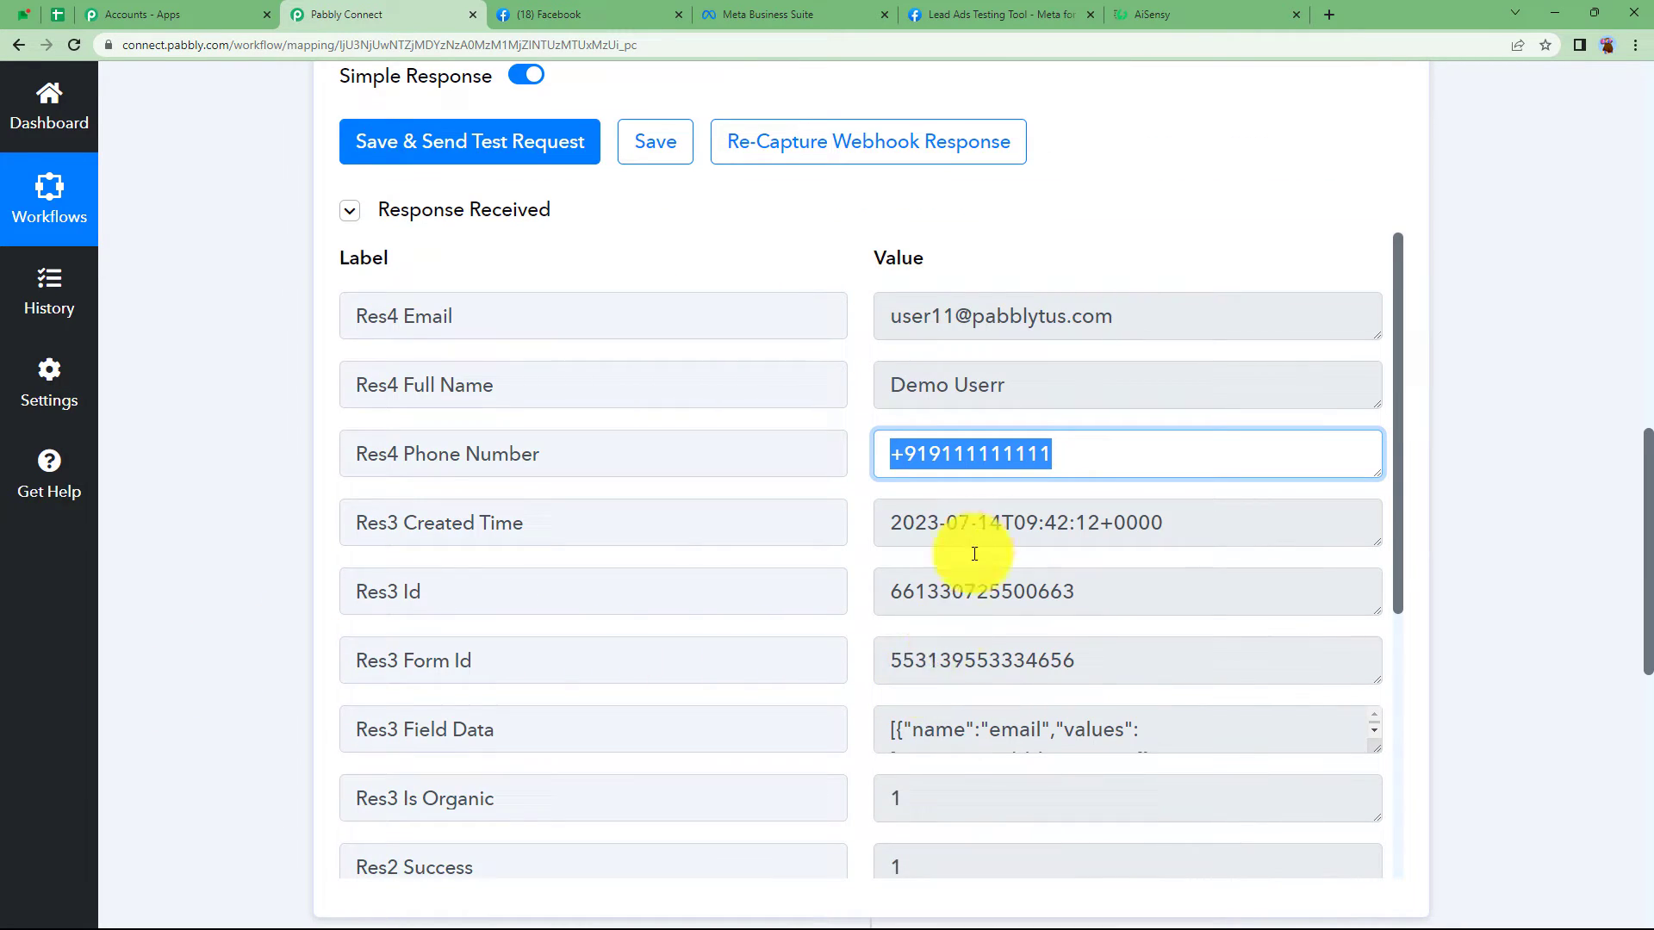
scroll(979, 612, down, 4)
scroll(981, 613, down, 1)
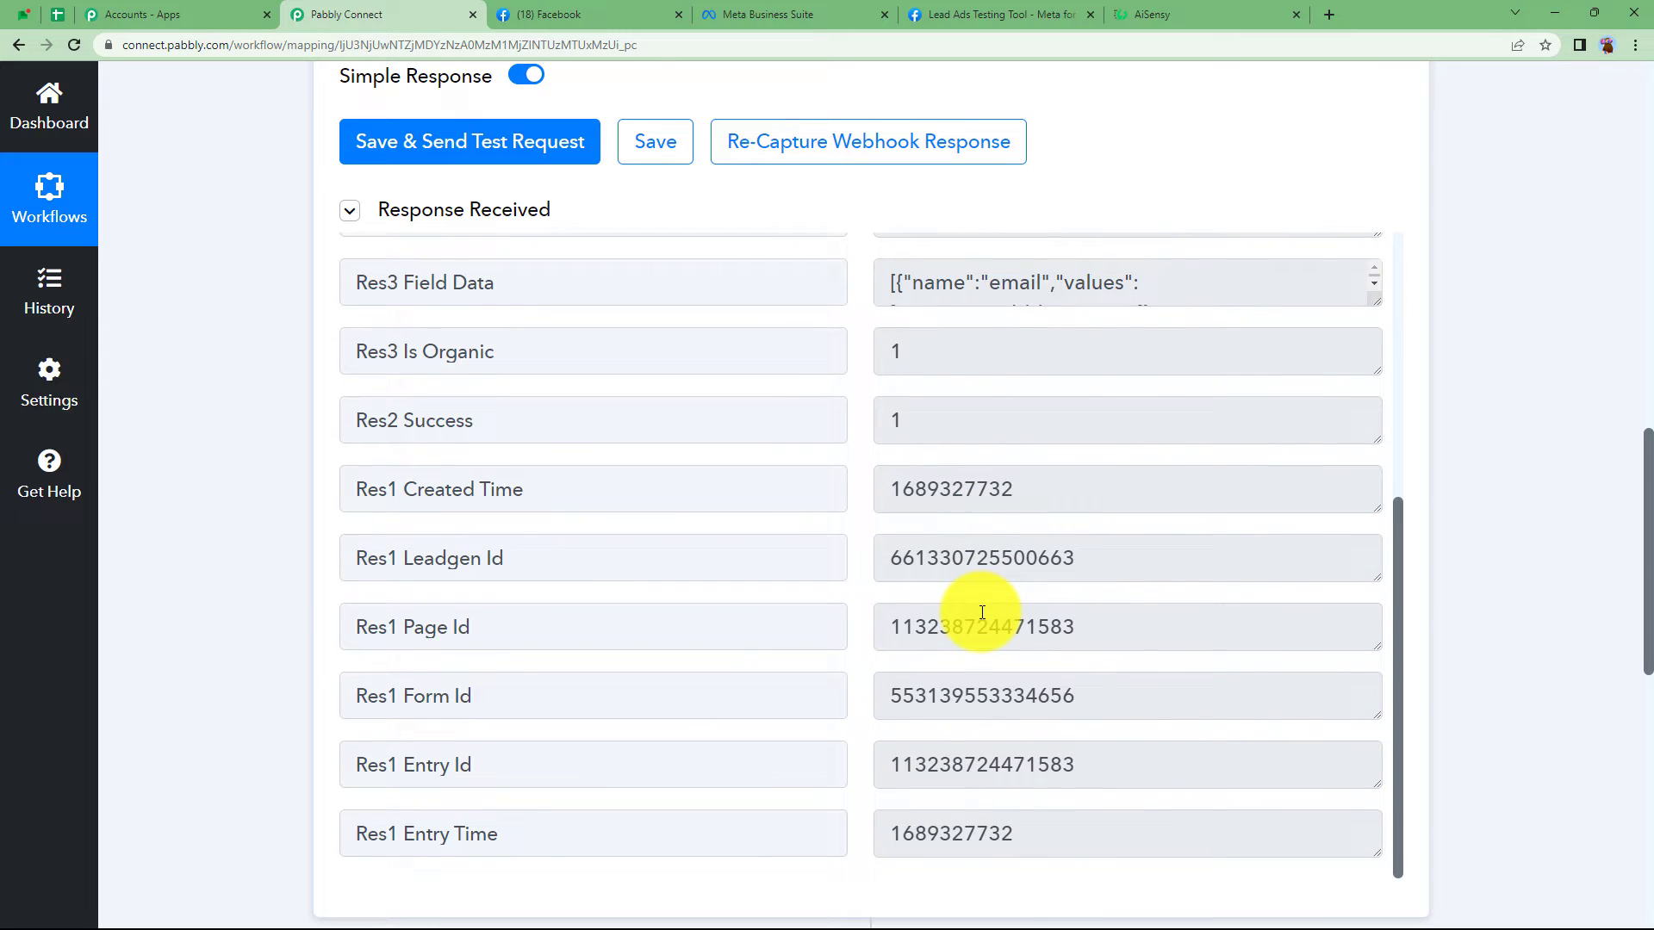
scroll(279, 586, up, 4)
scroll(737, 804, up, 6)
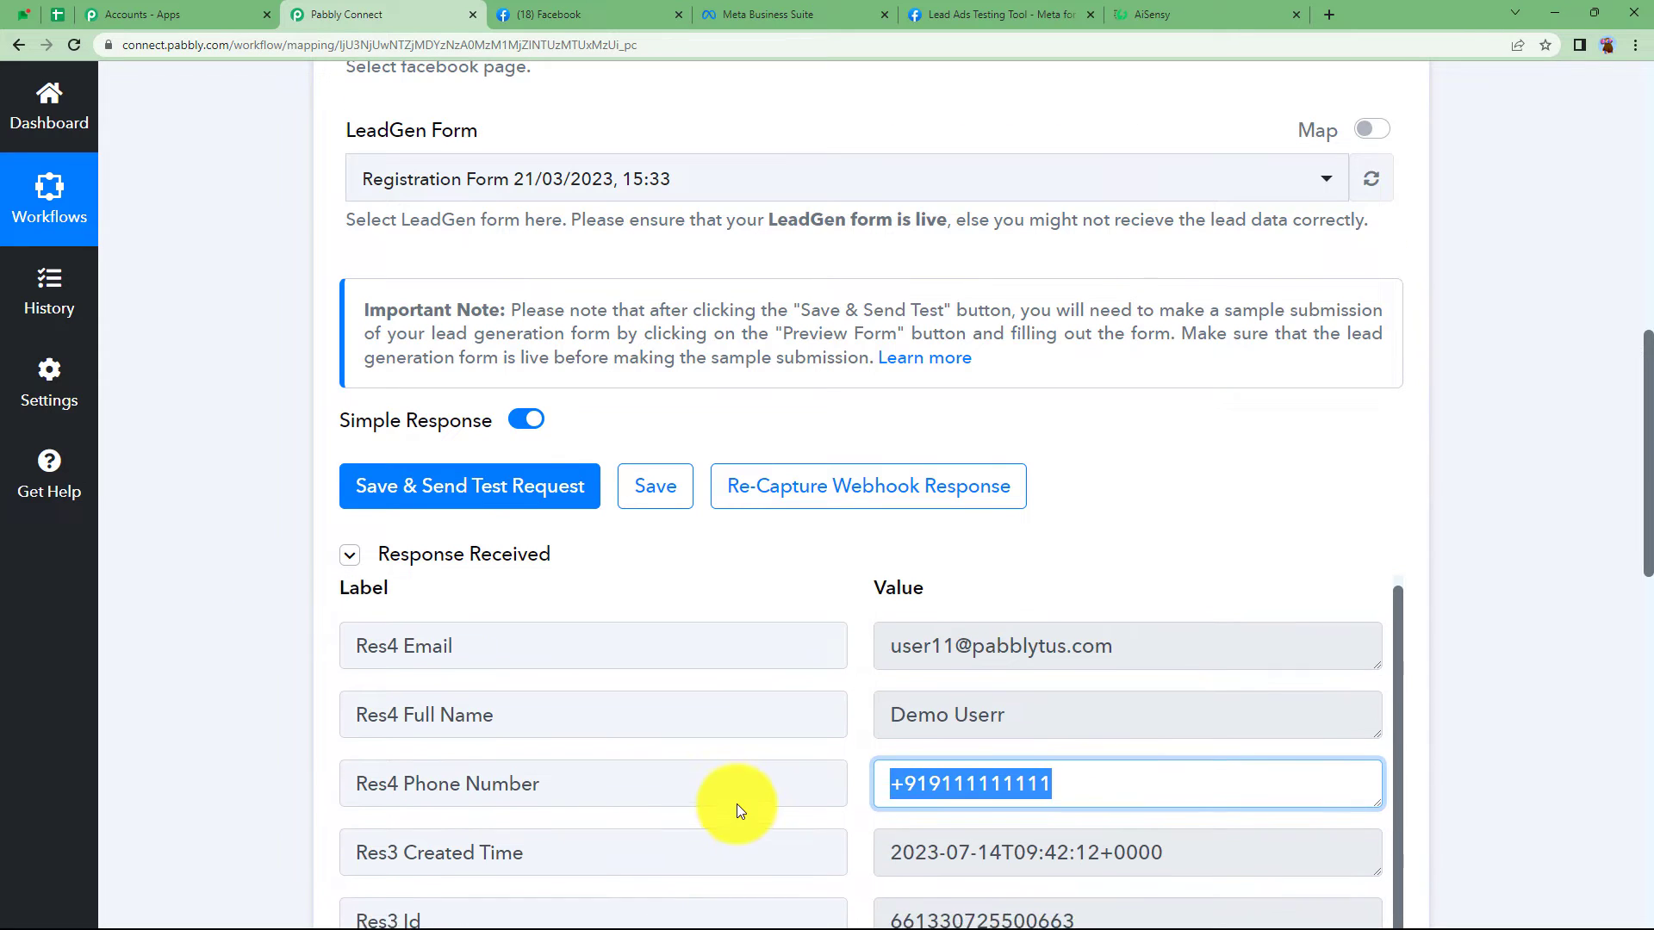
click(1193, 798)
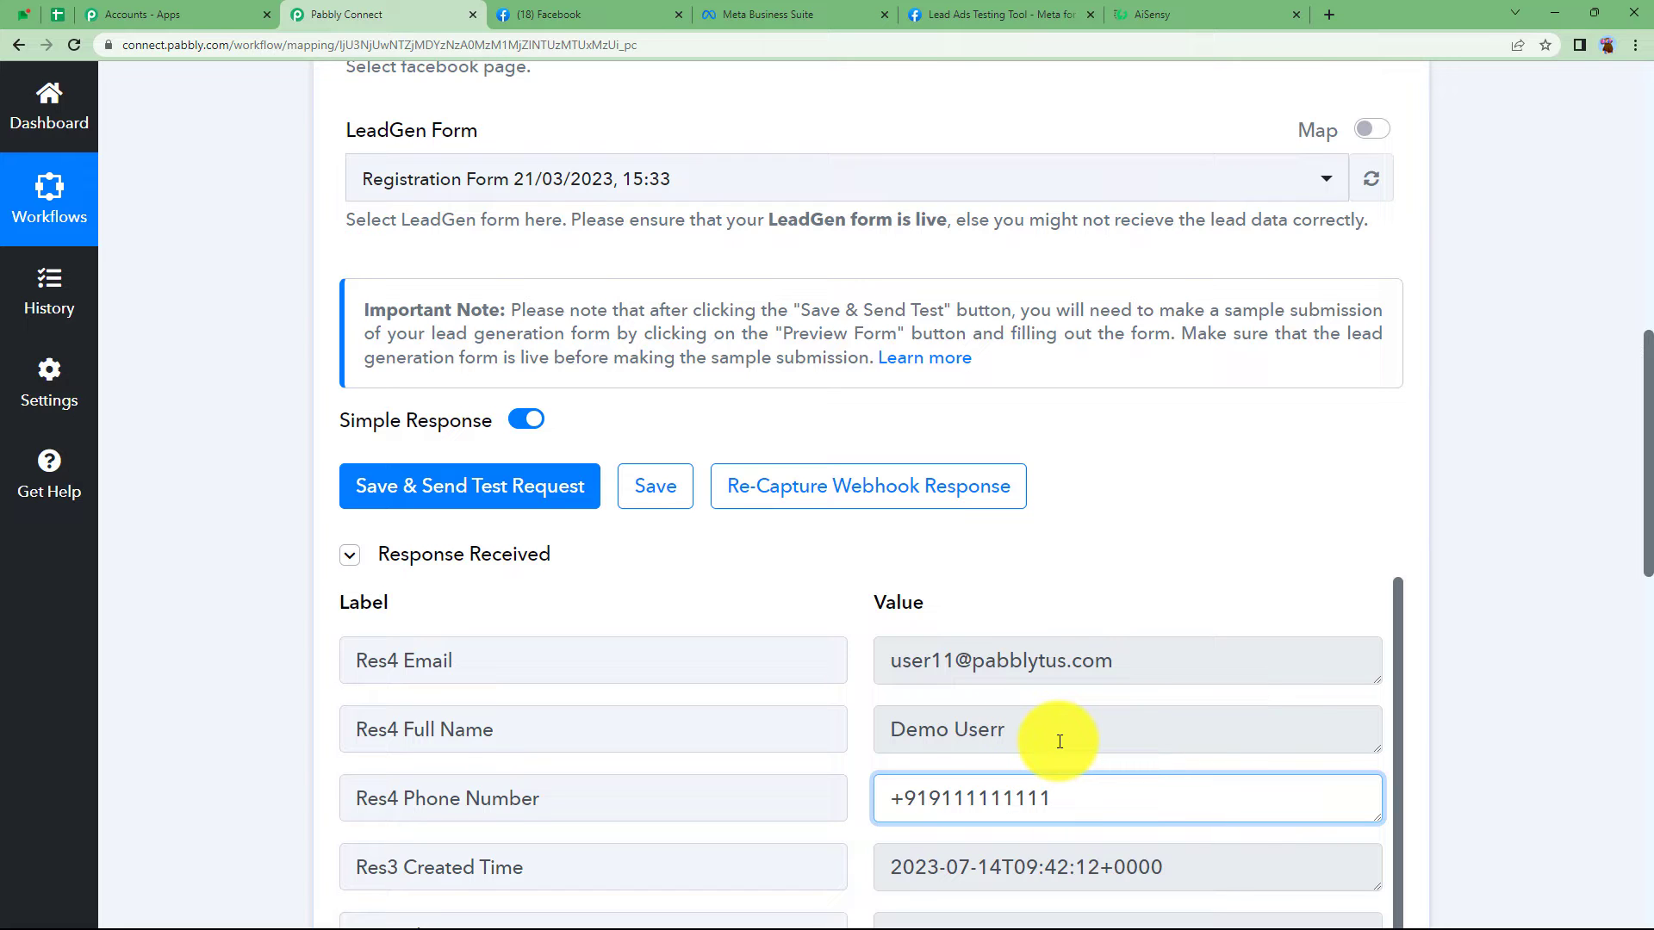
scroll(1052, 620, up, 9)
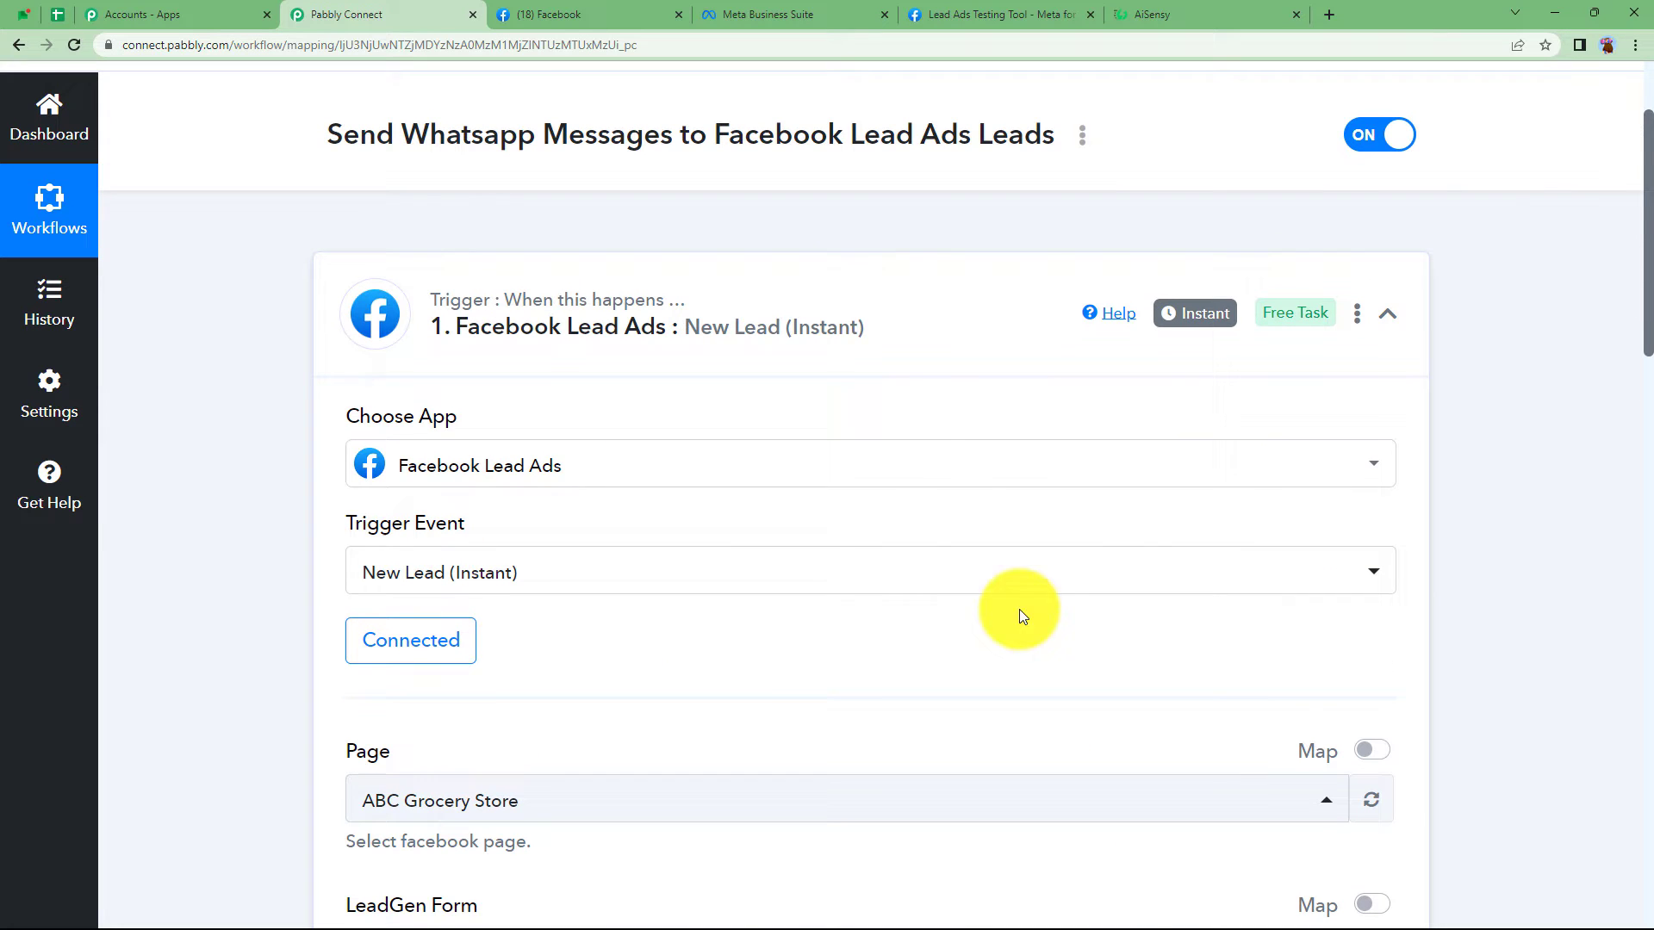
- Start a new WhatsApp by AiSensy #3 connection on the action and focus its API Key field
click(883, 343)
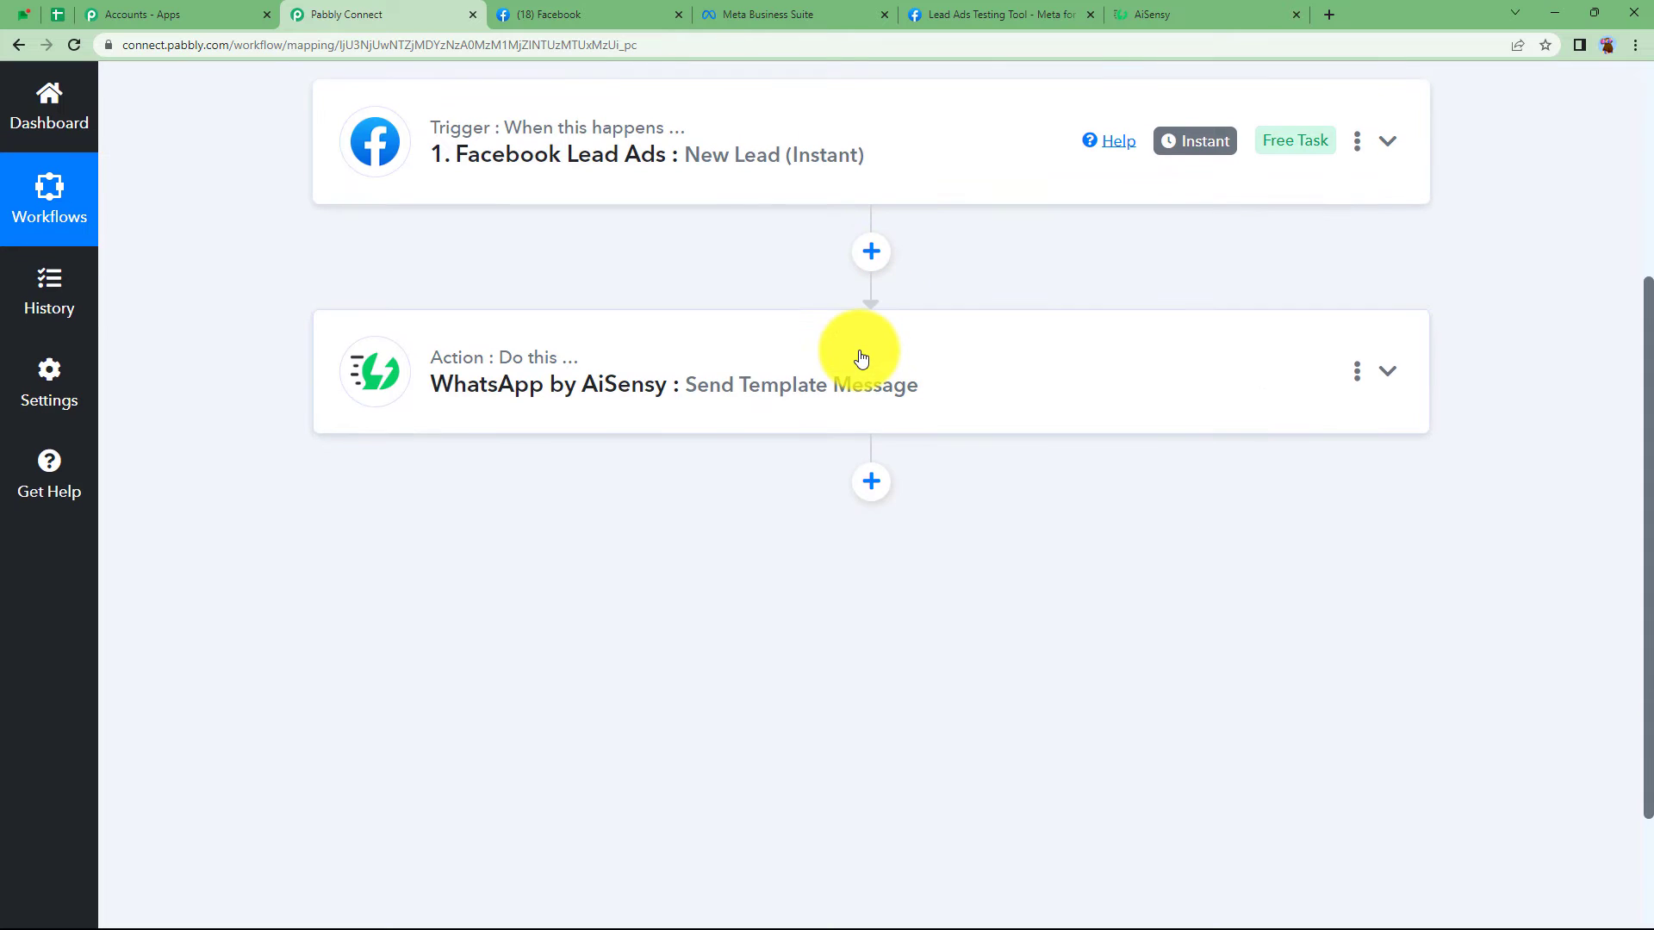
click(861, 359)
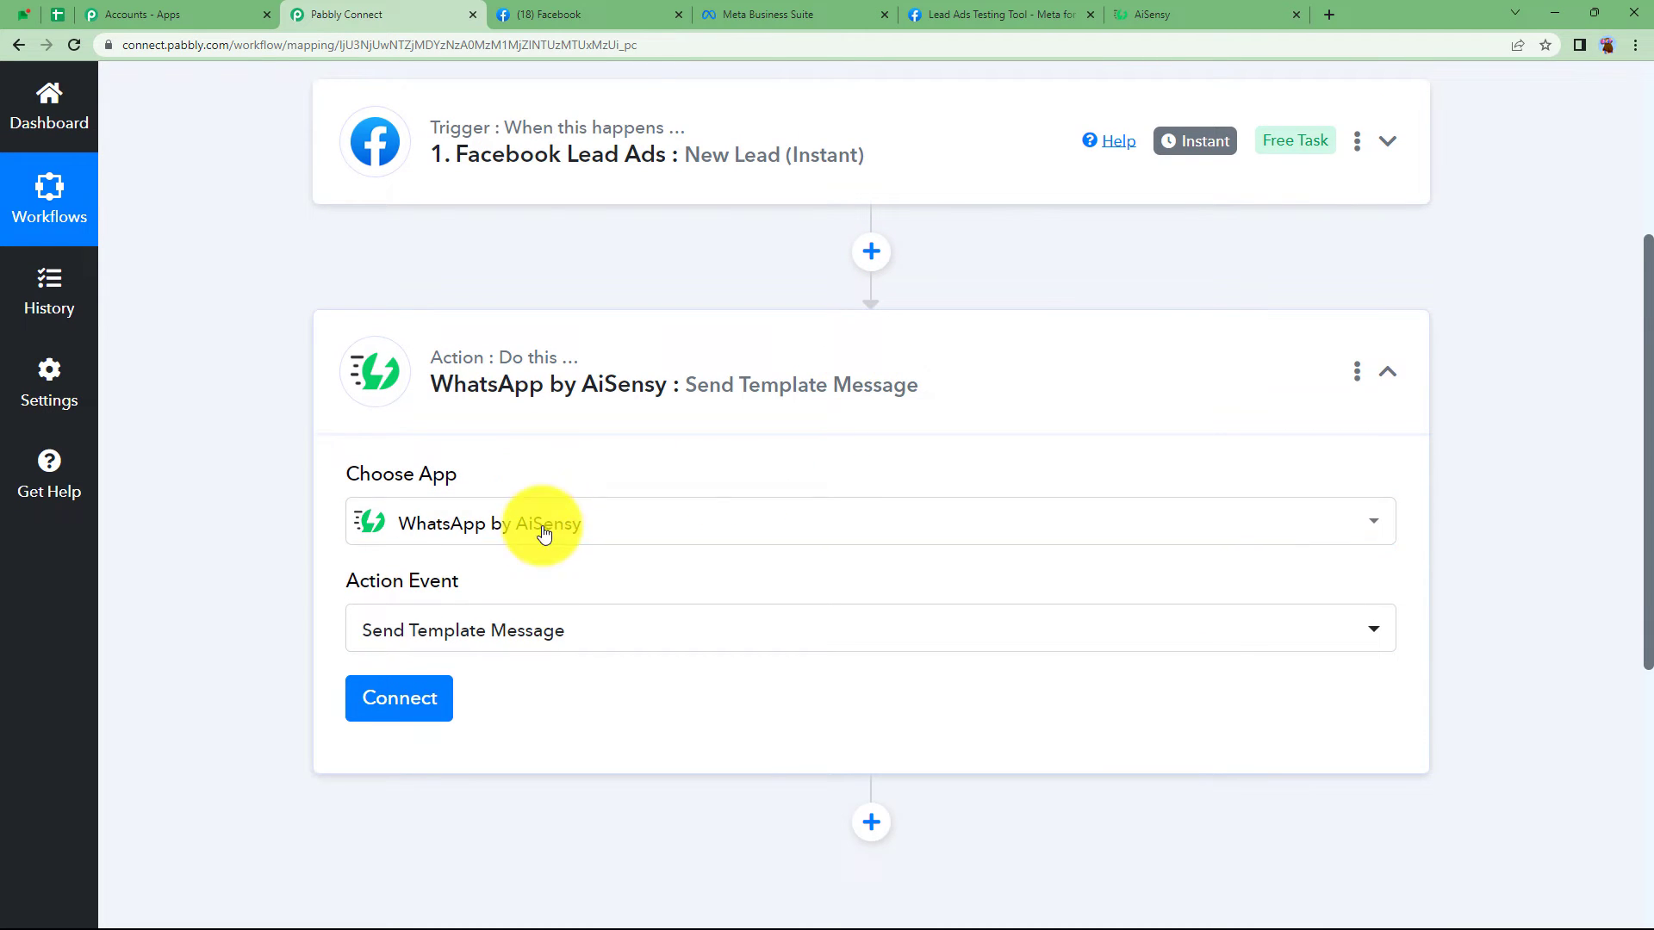
click(399, 699)
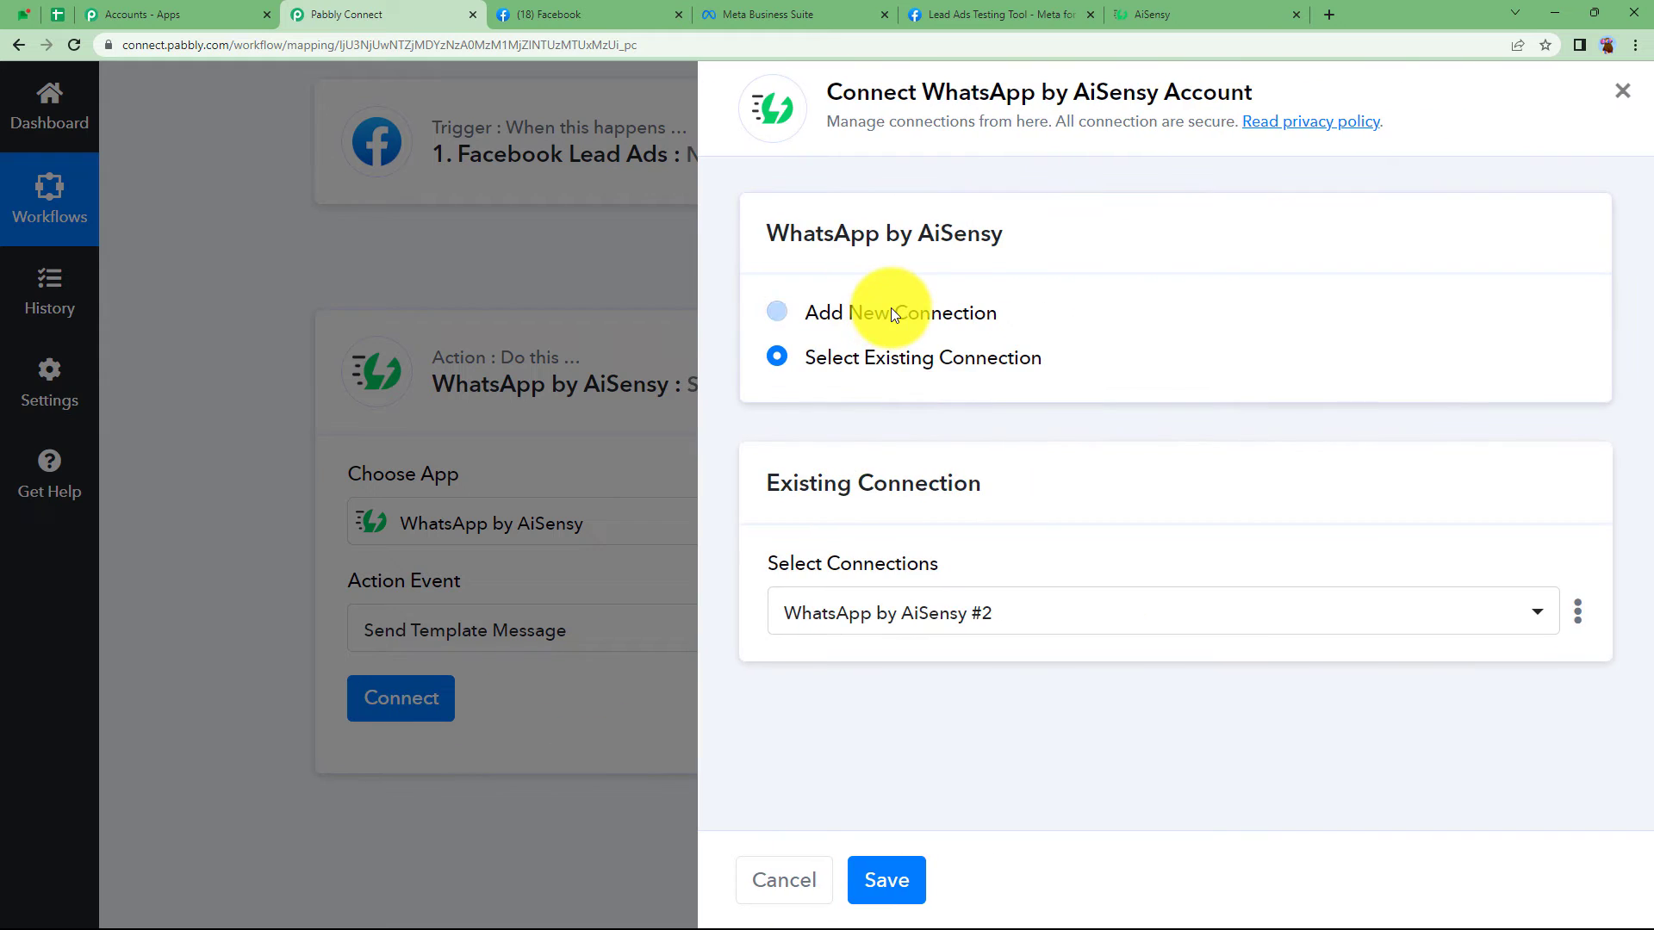
click(892, 313)
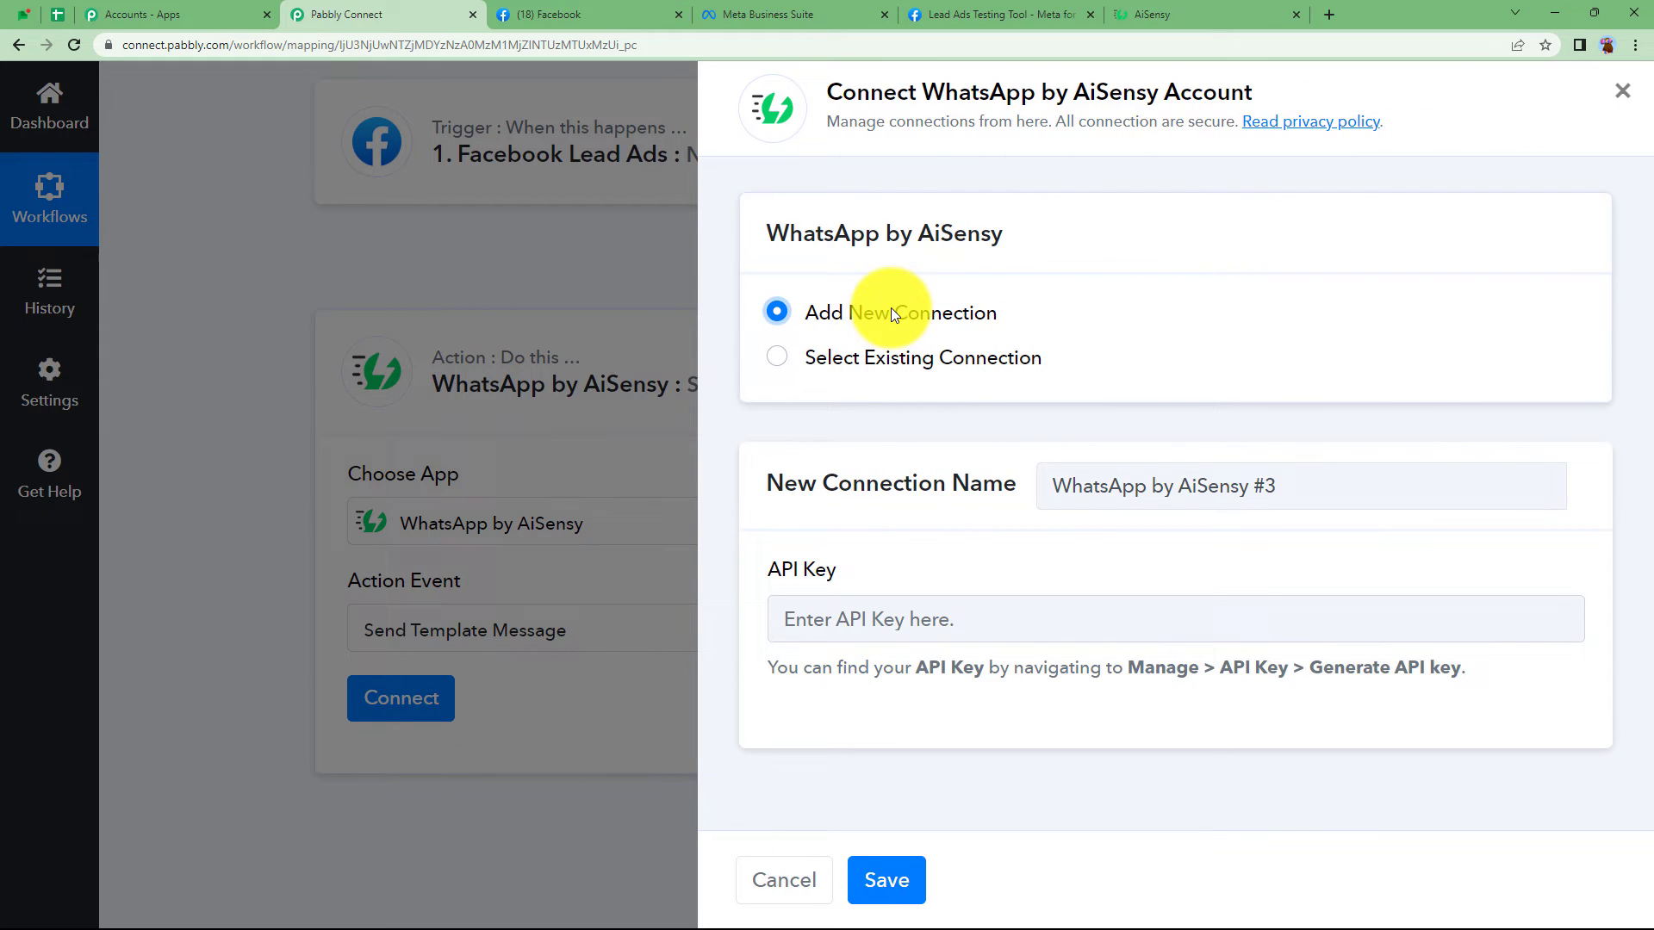
click(947, 618)
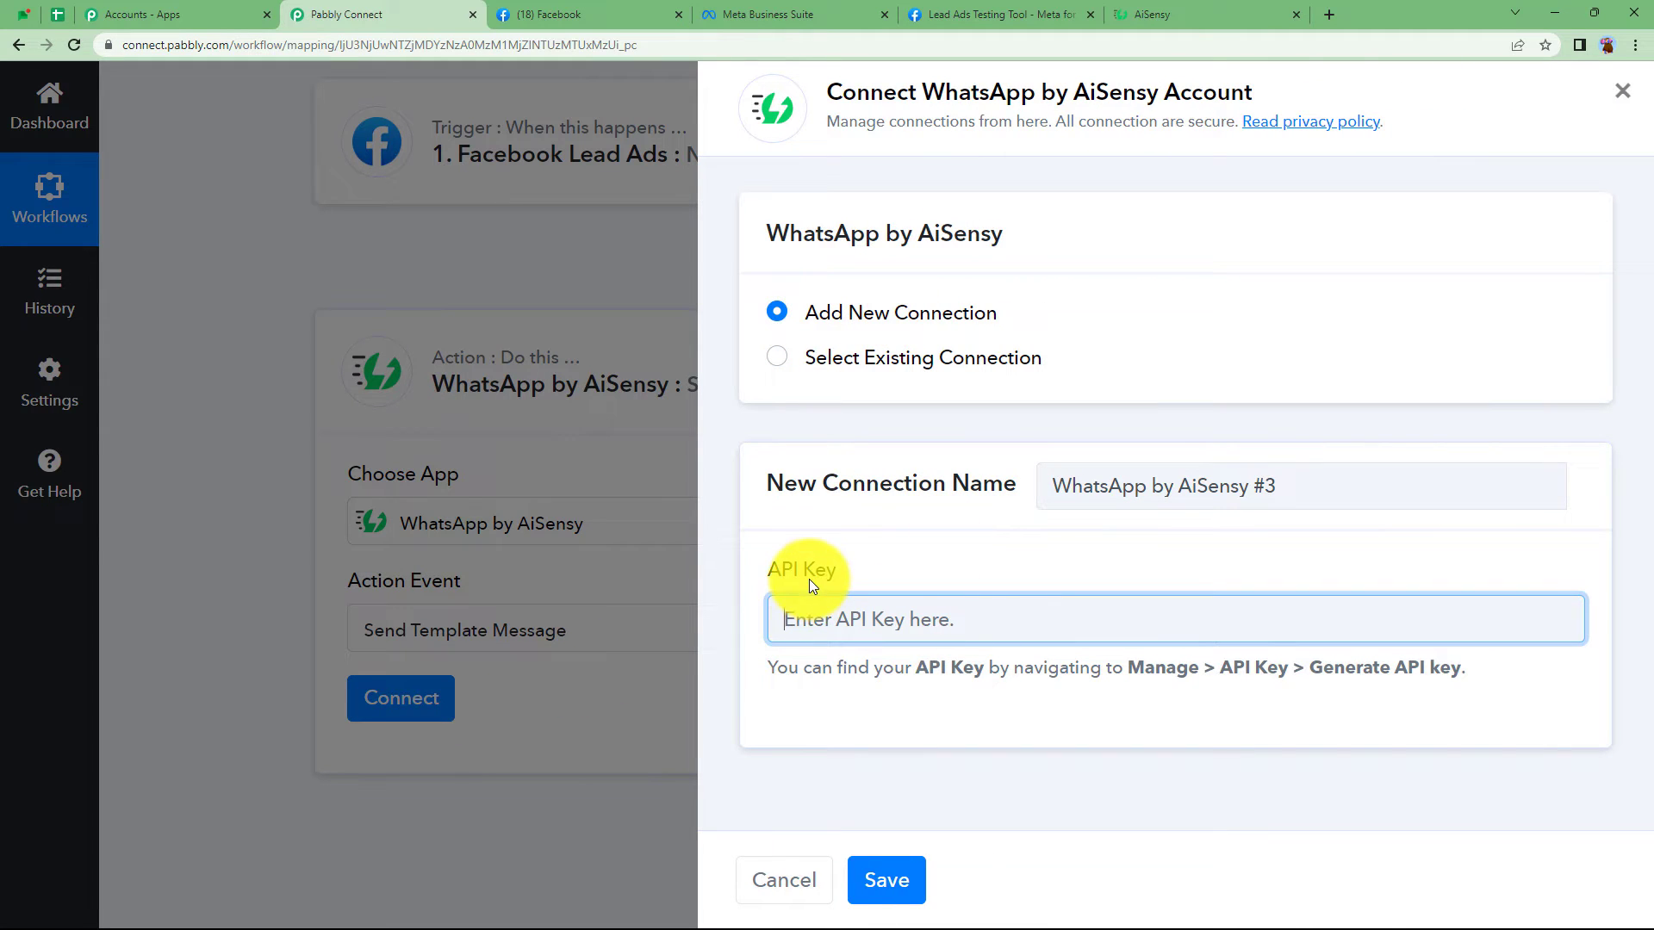
drag(756, 674, 1553, 659)
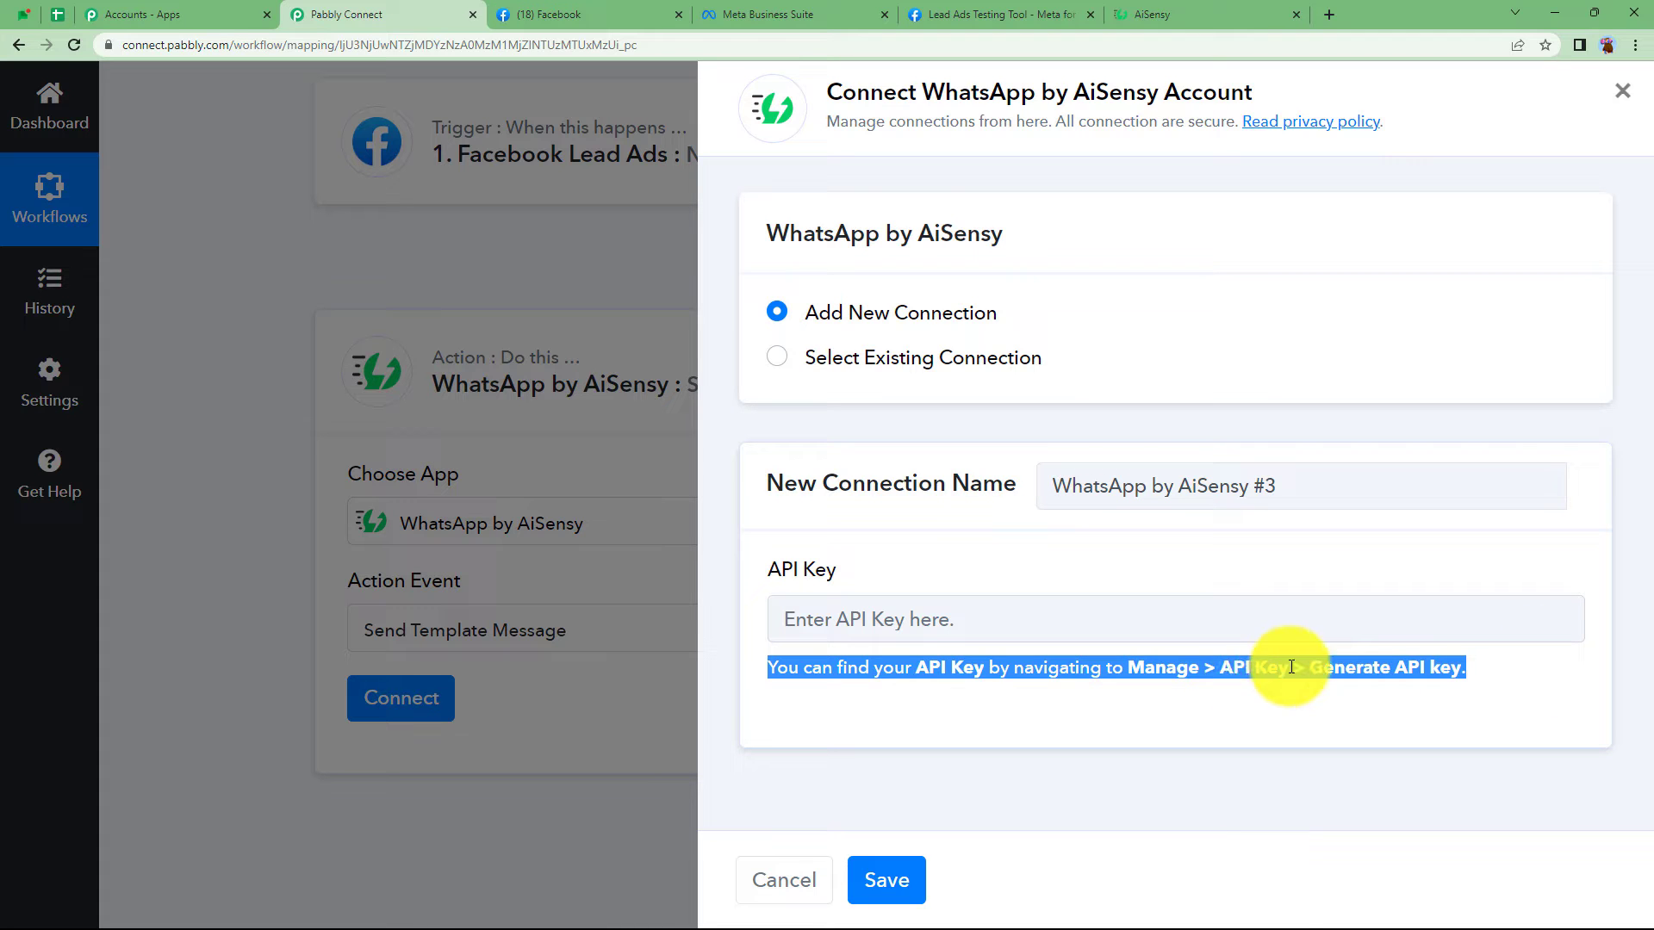
- Open the Manage > API Key page in AiSensy
click(1132, 8)
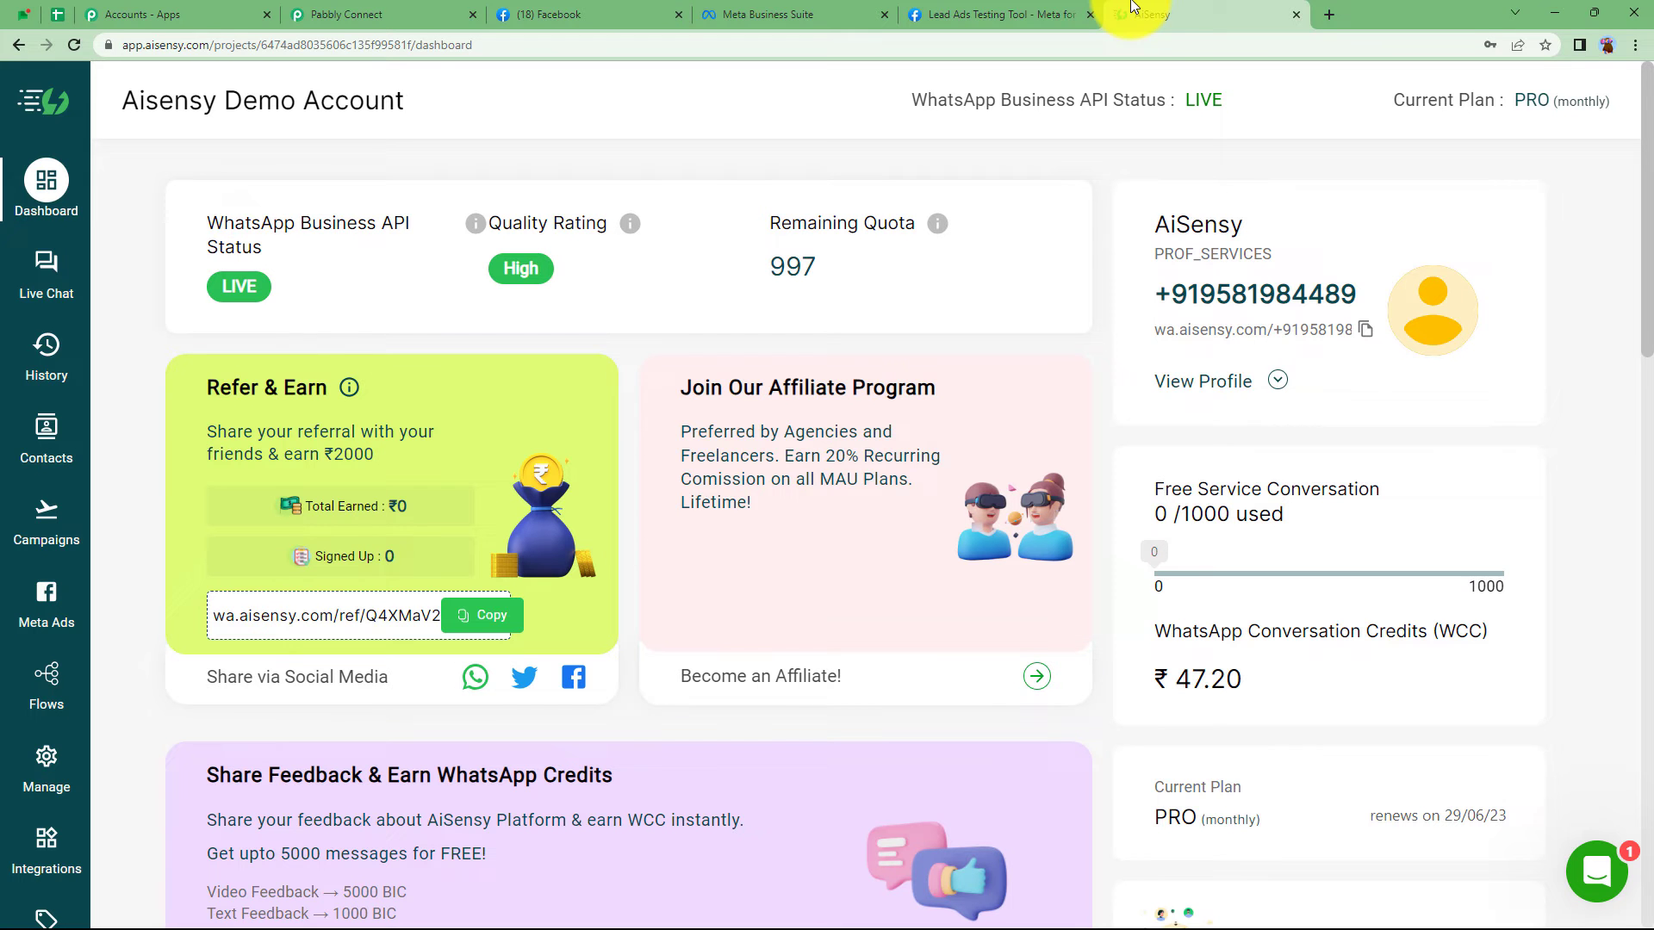
click(46, 760)
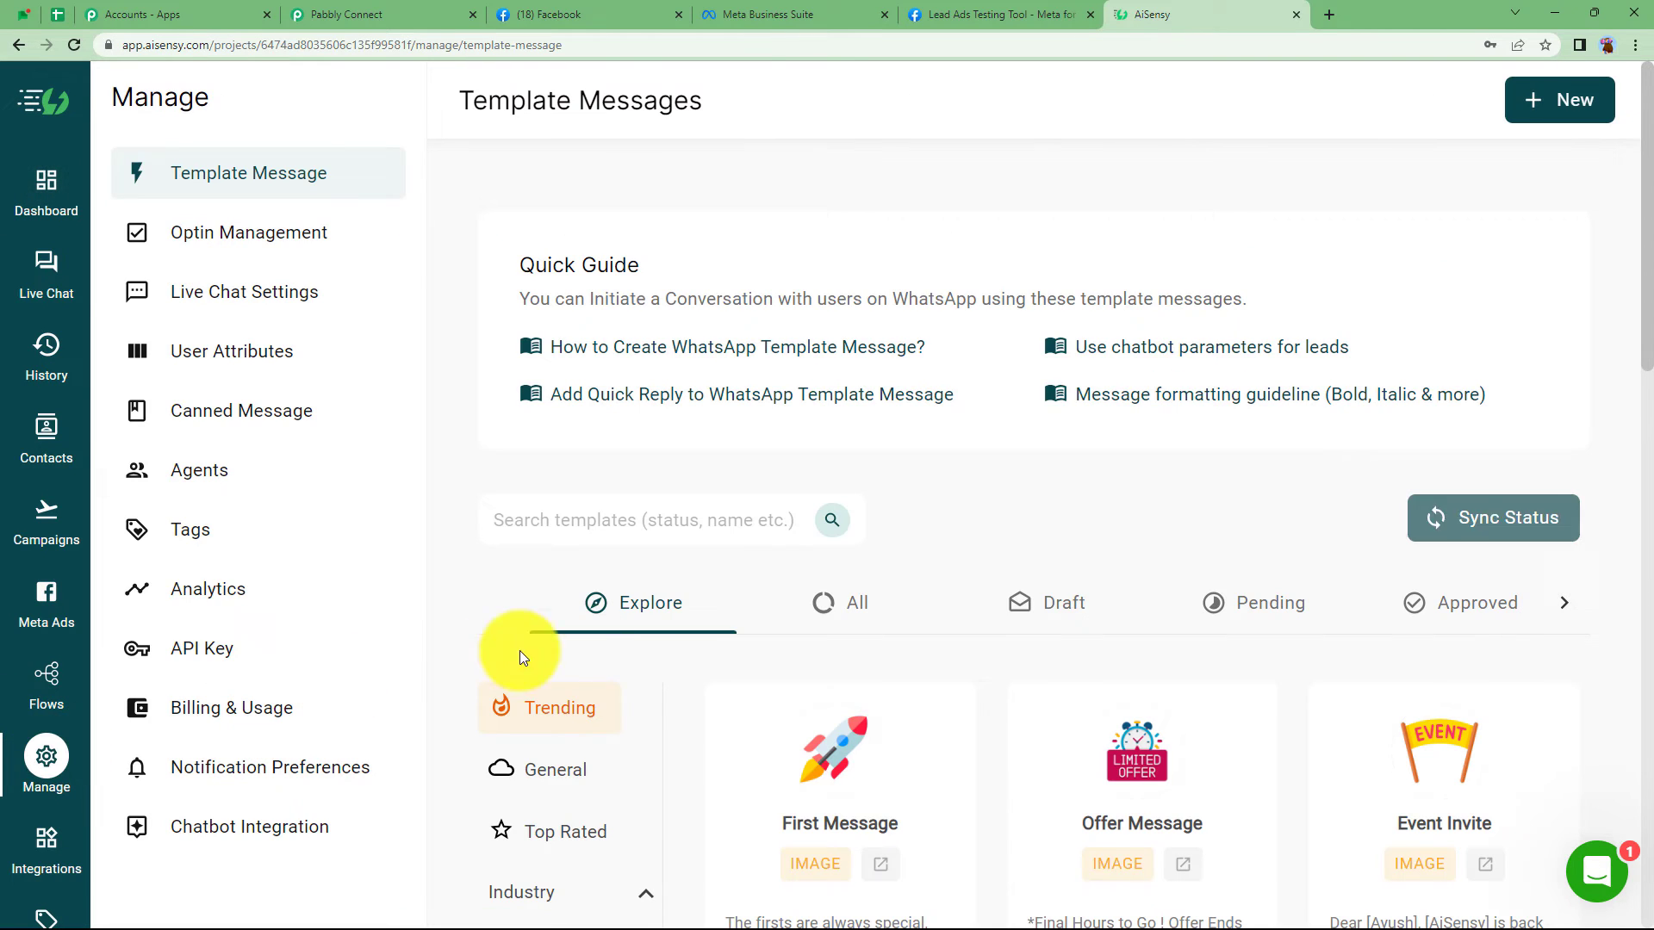
click(235, 654)
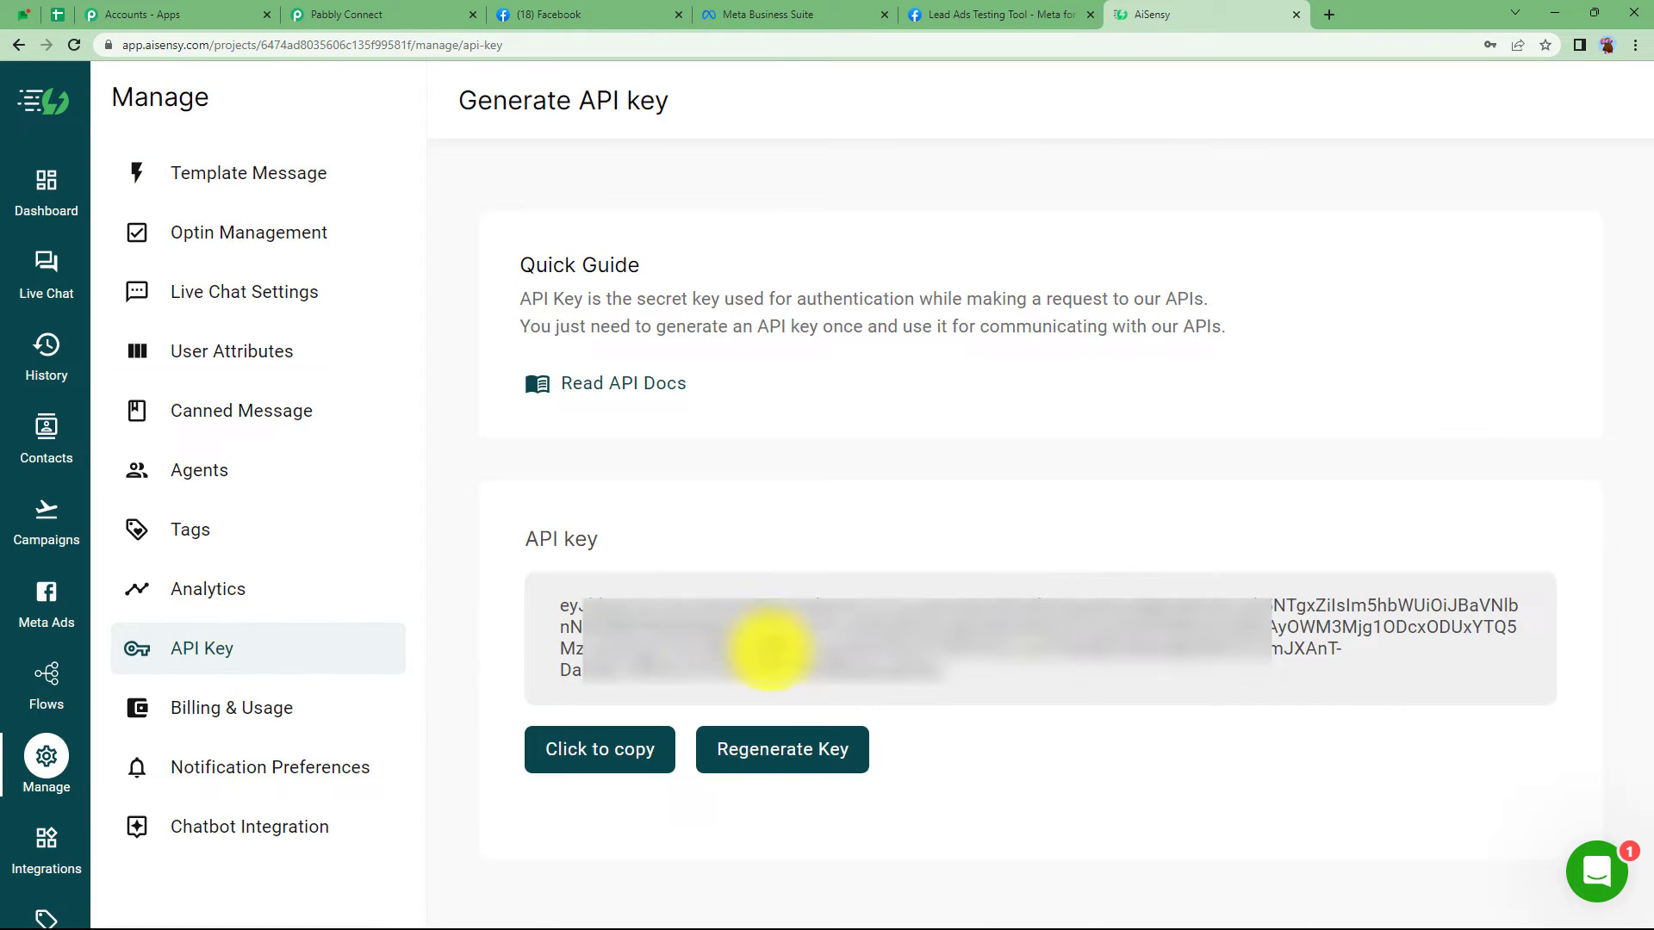
drag(996, 672, 554, 635)
click(554, 636)
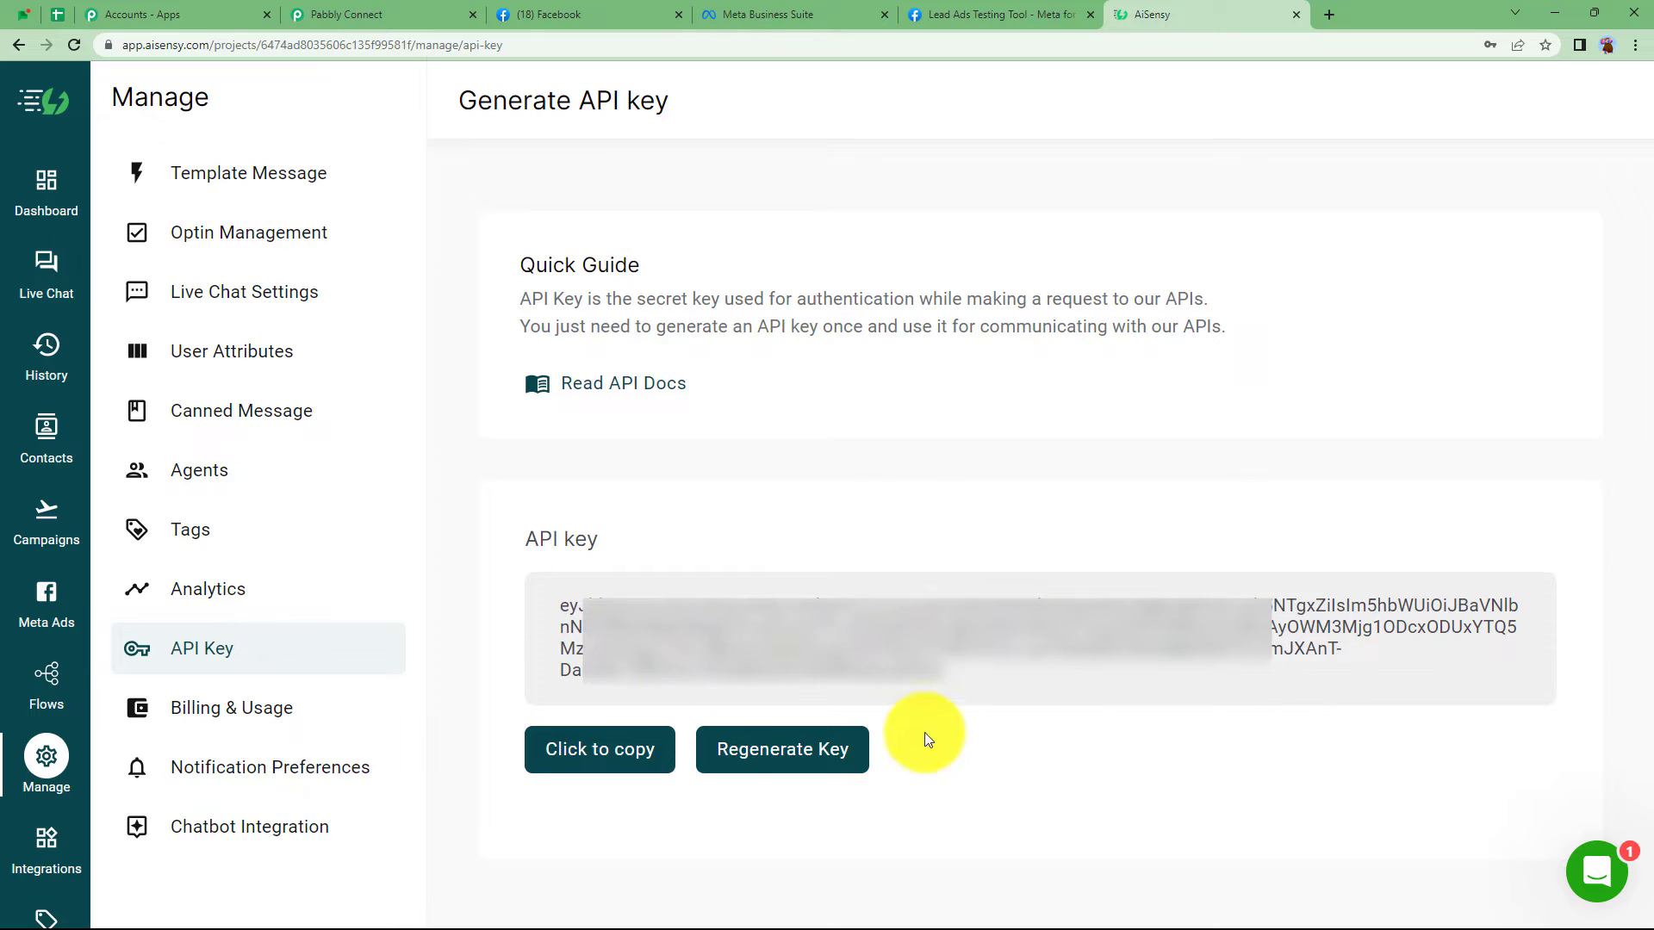
- Regenerate and confirm a new AiSensy API key, then copy it
click(784, 757)
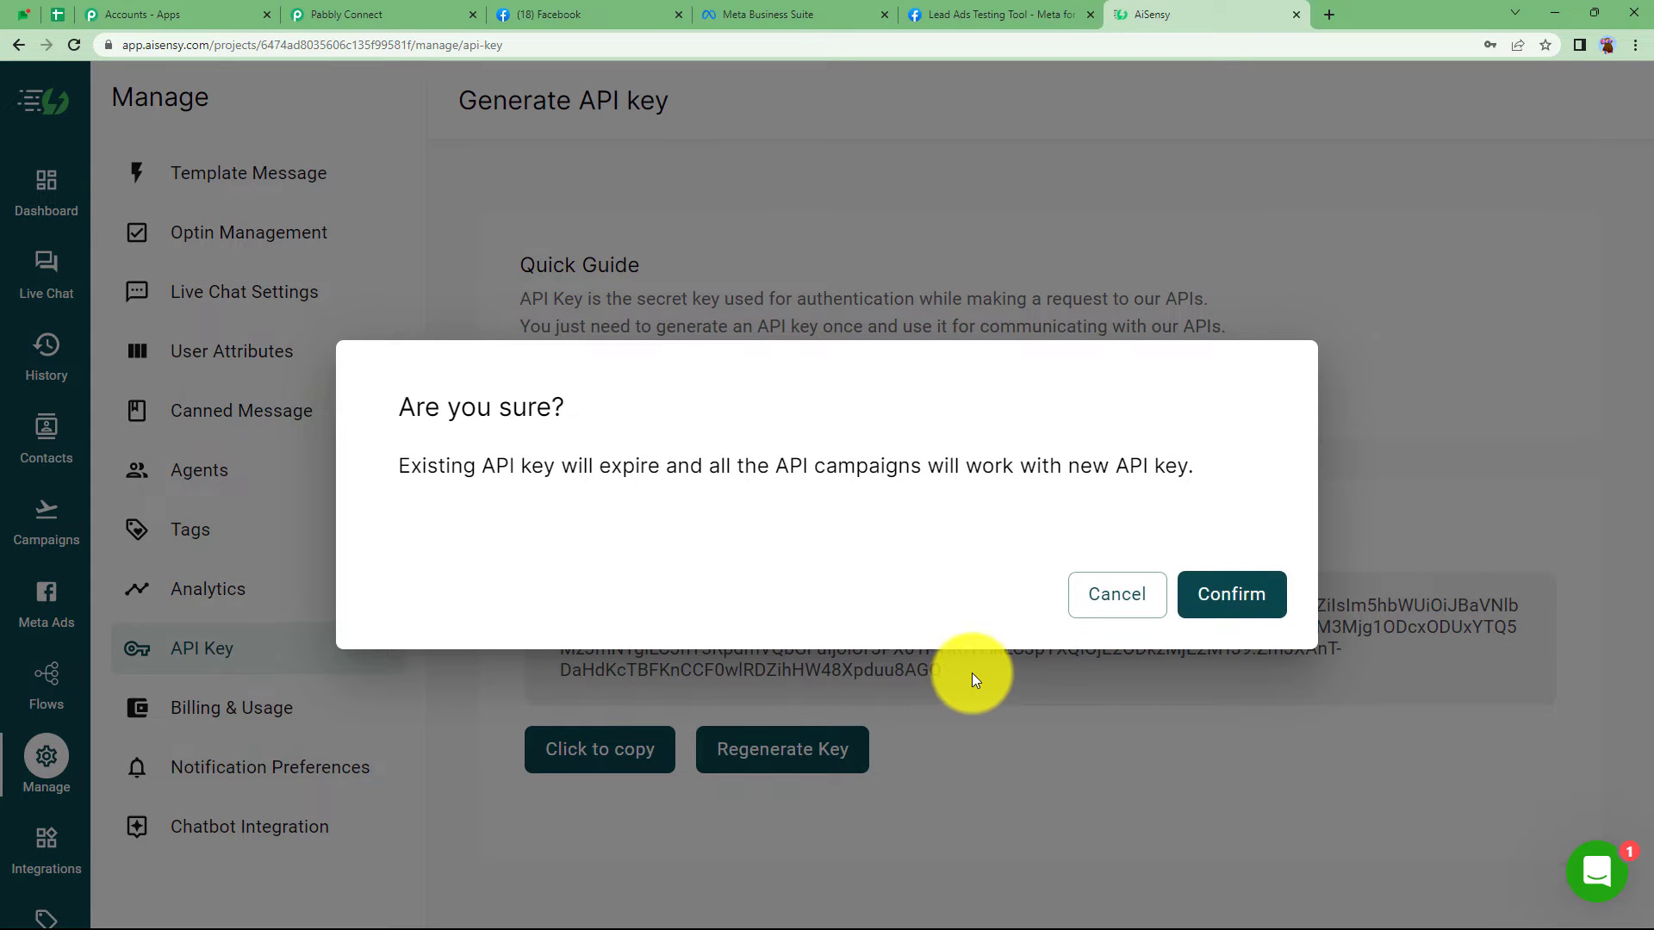
click(1229, 595)
drag(842, 674, 503, 587)
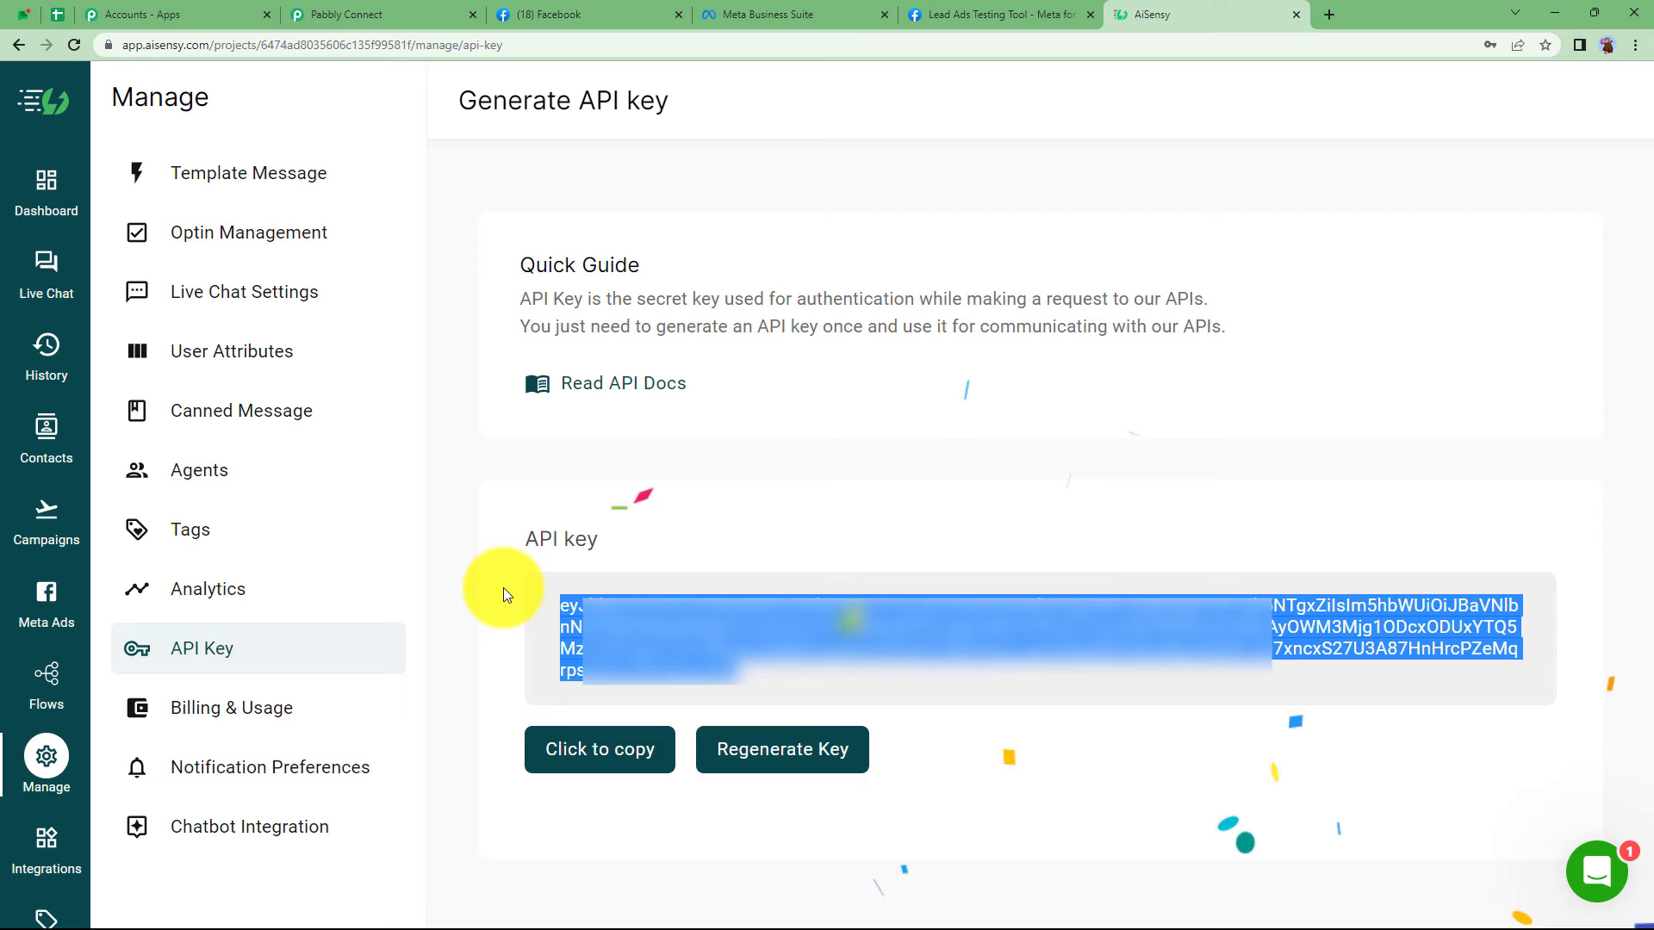
click(405, 14)
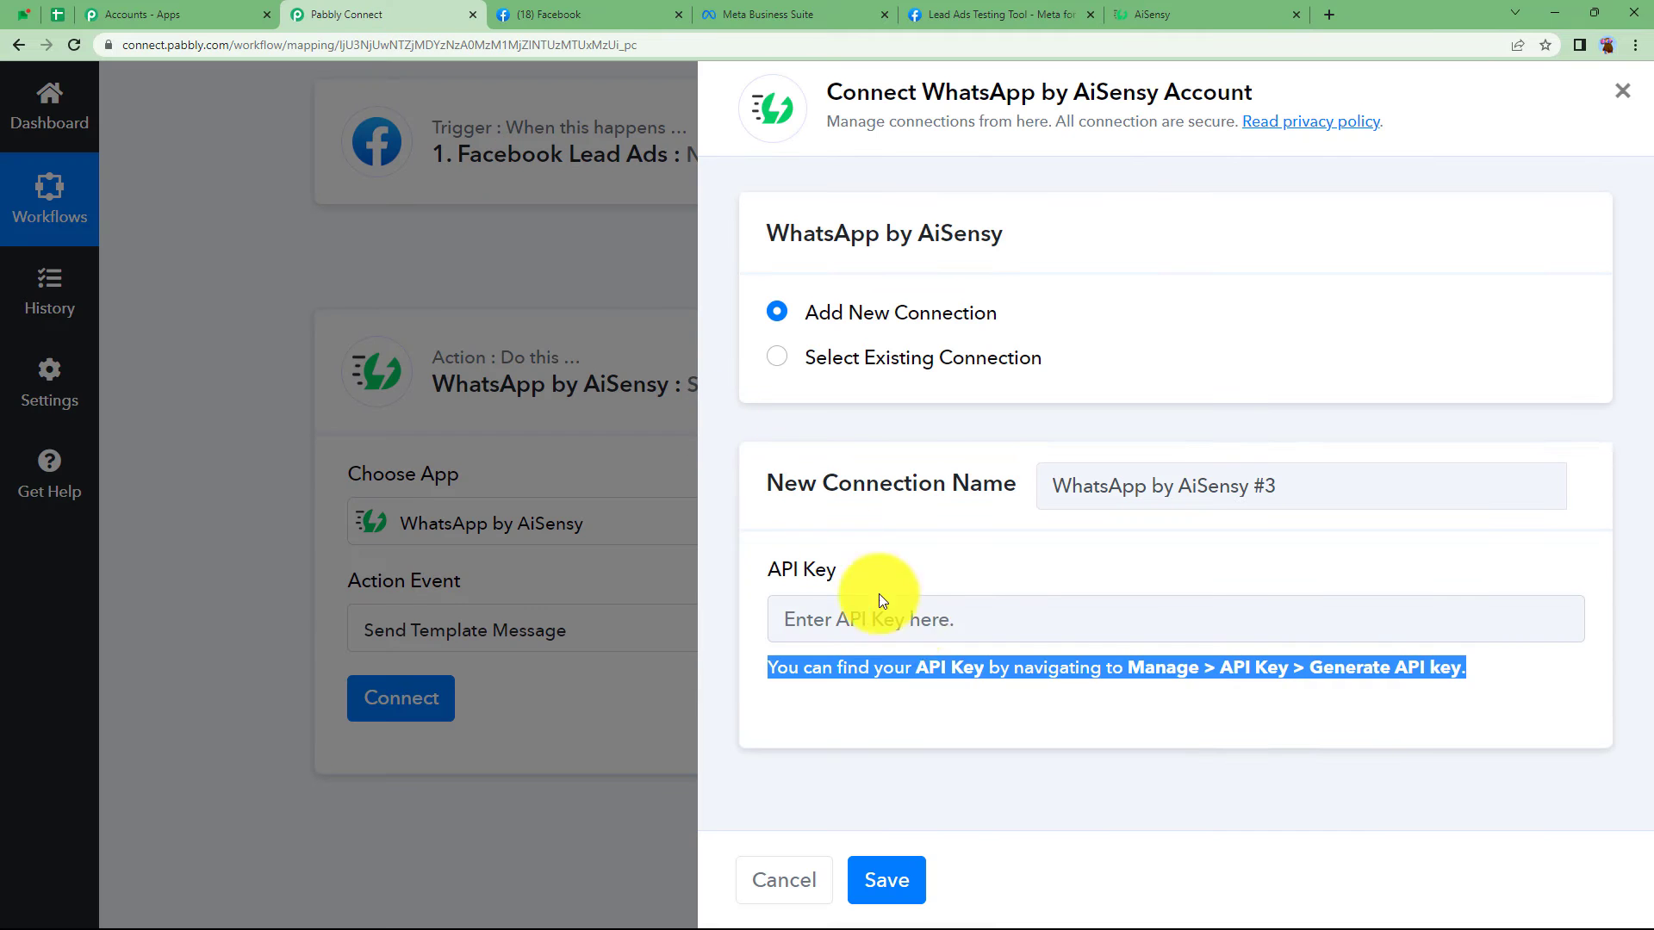
- Paste the new API key into the AiSensy connection and save it
click(891, 622)
key(ctrl+v)
click(885, 861)
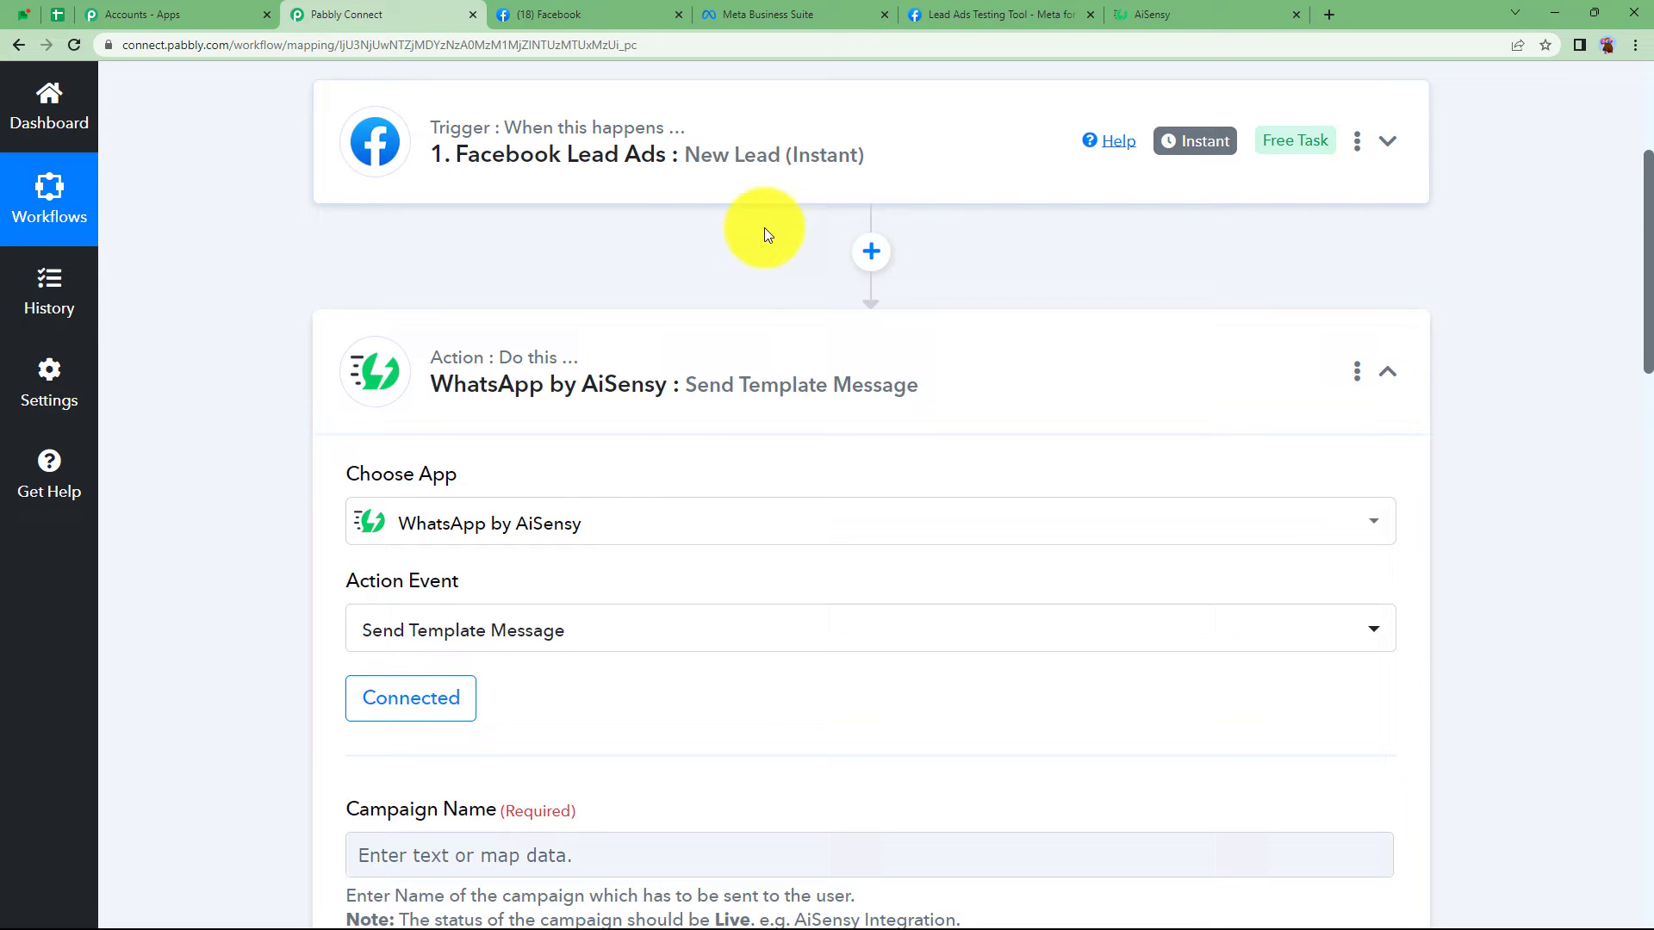
- Review the Send Template Message fields, including Template Parameter
scroll(587, 477, down, 3)
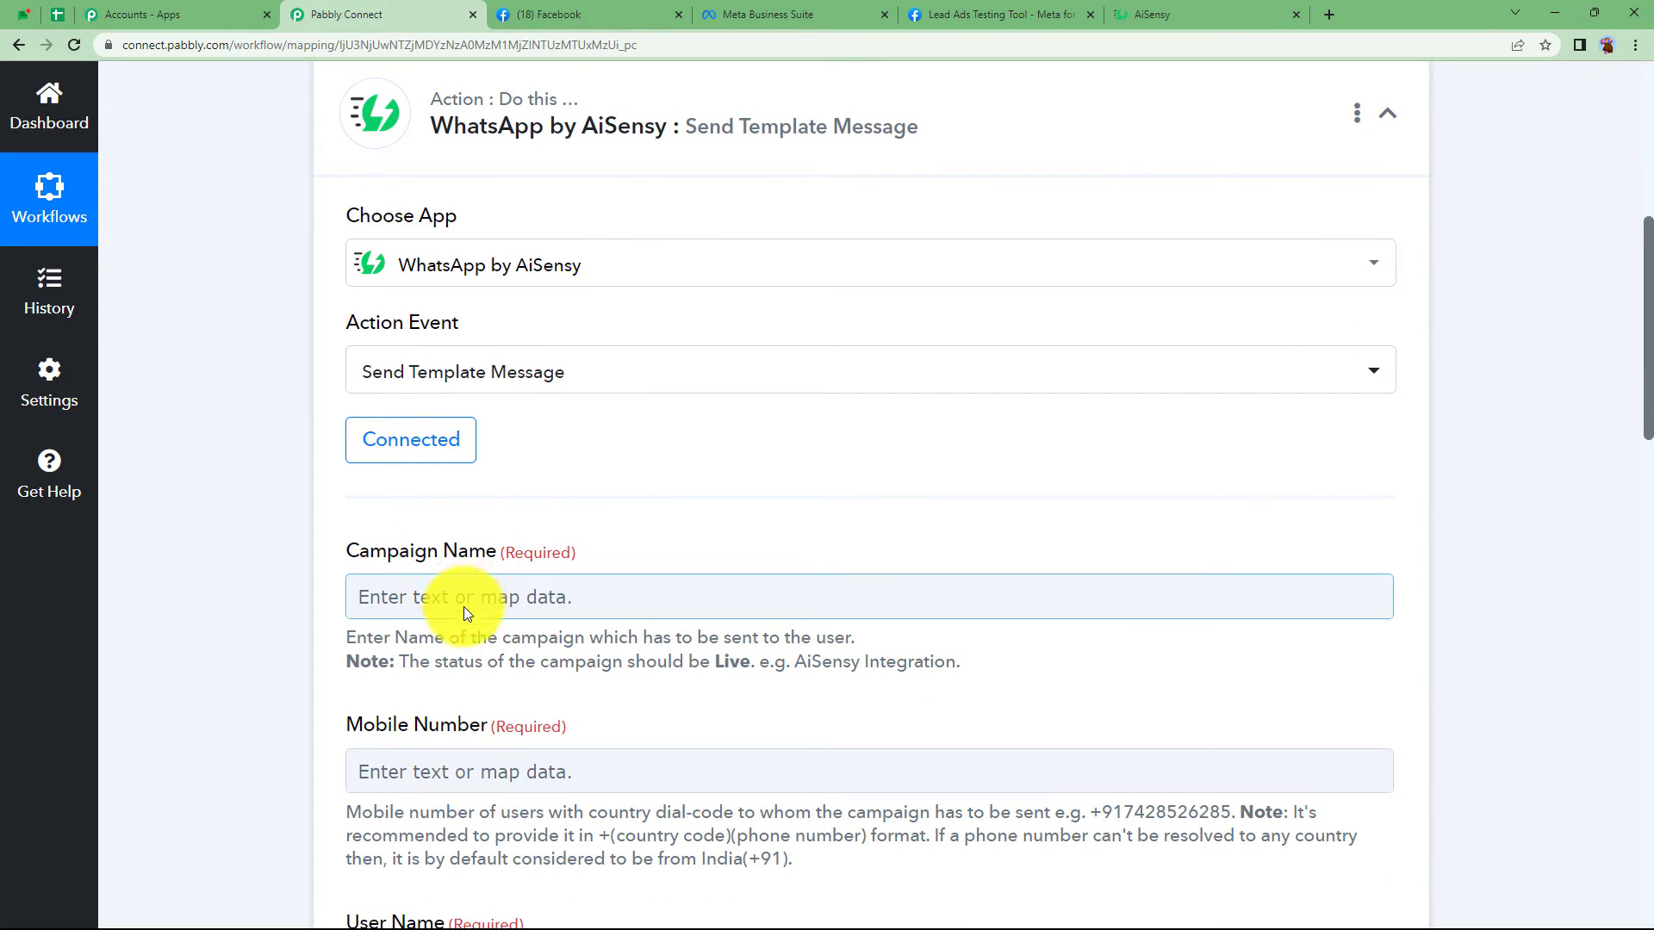
scroll(464, 603, down, 3)
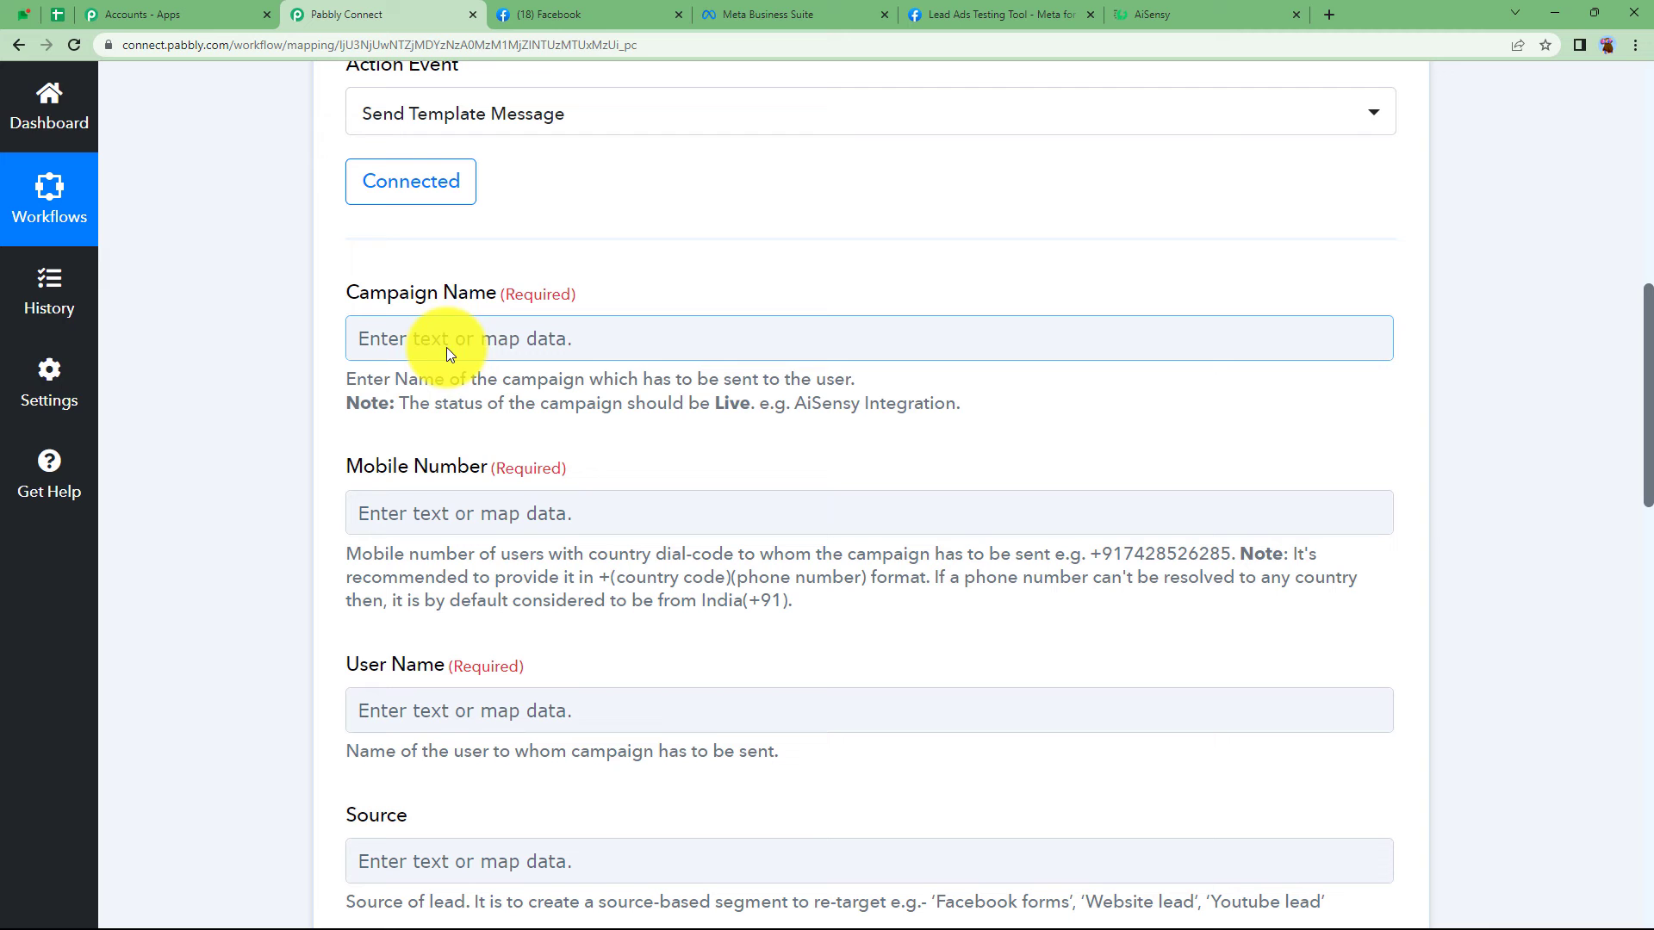
scroll(431, 521, down, 7)
click(408, 564)
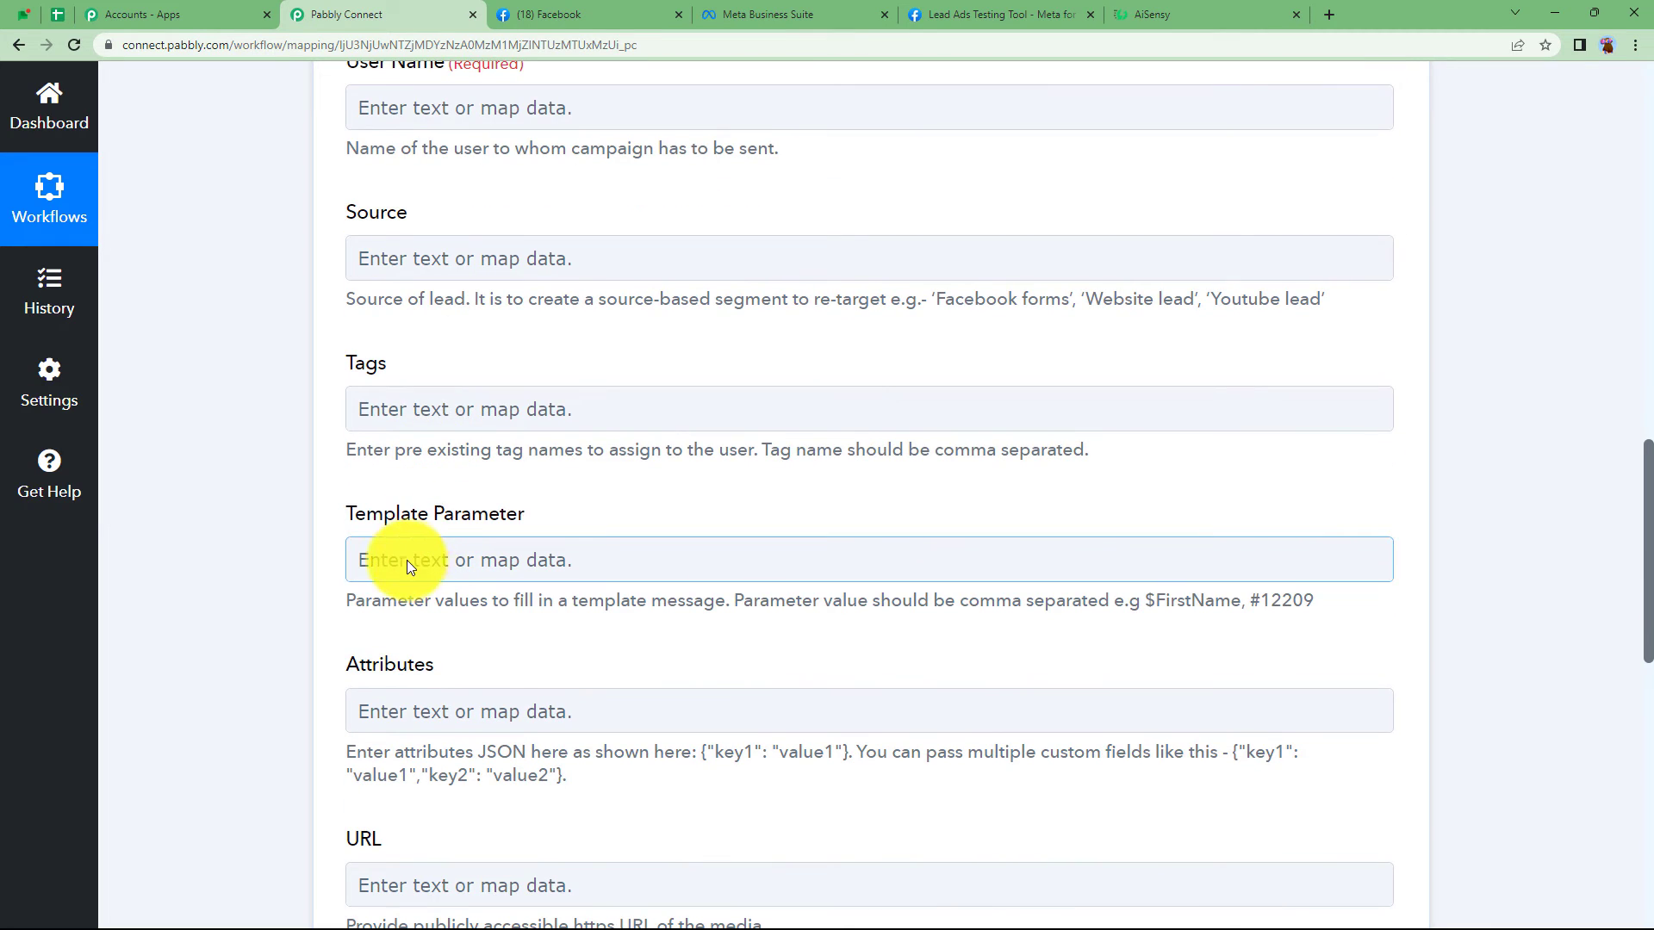
scroll(411, 561, down, 5)
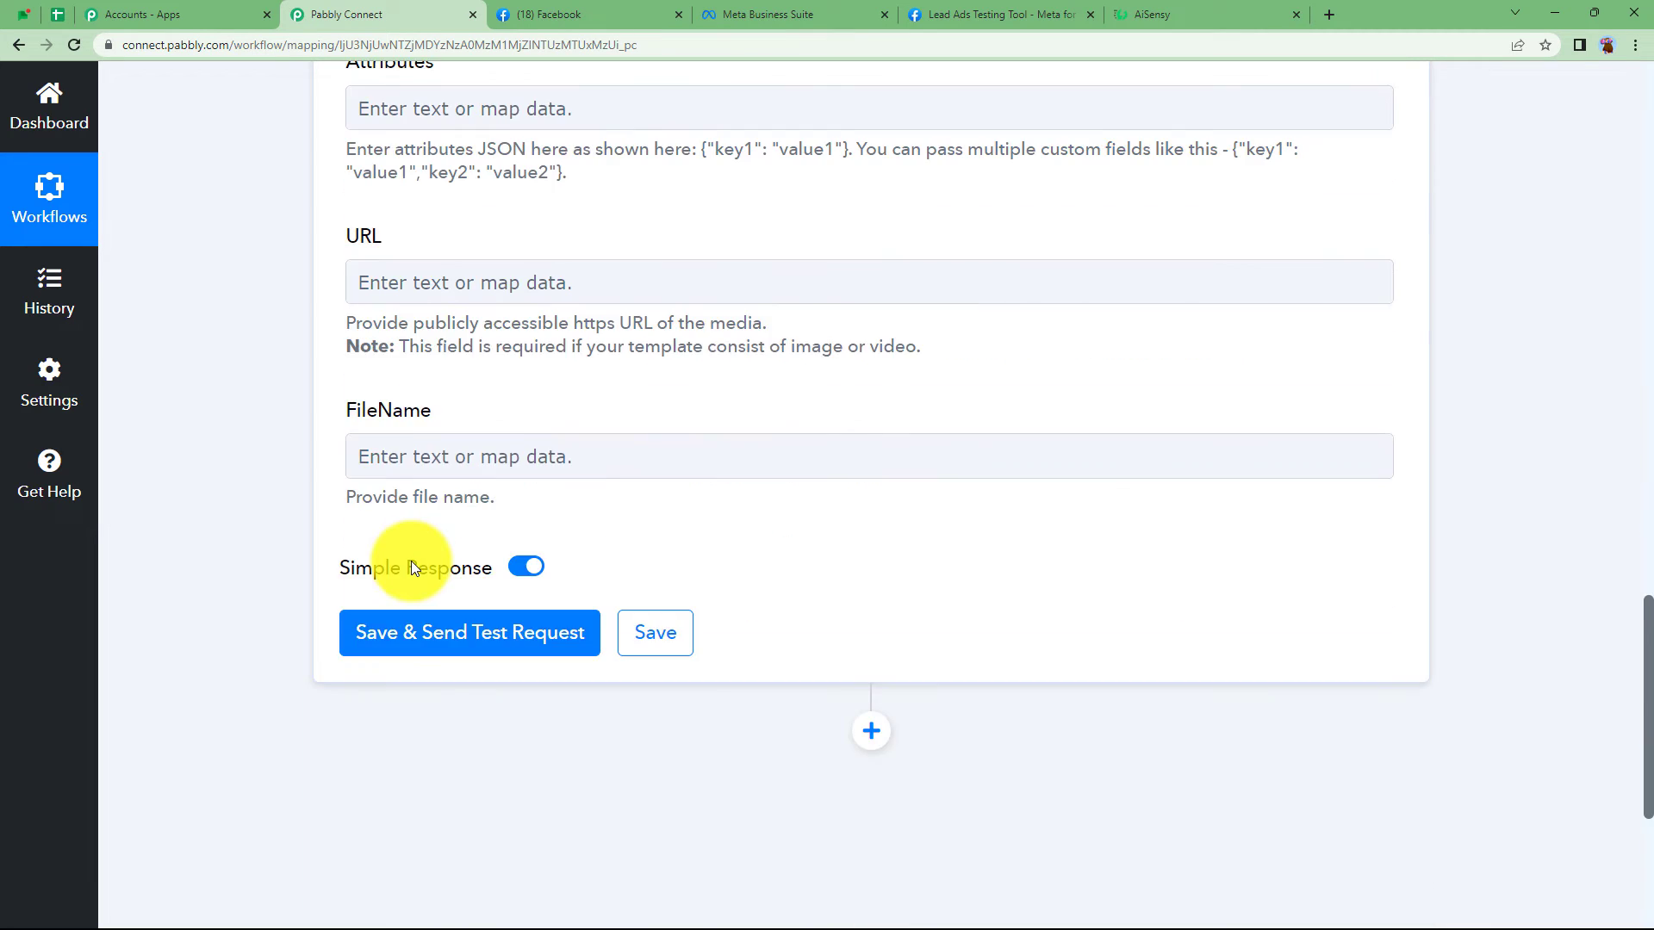
scroll(412, 562, up, 11)
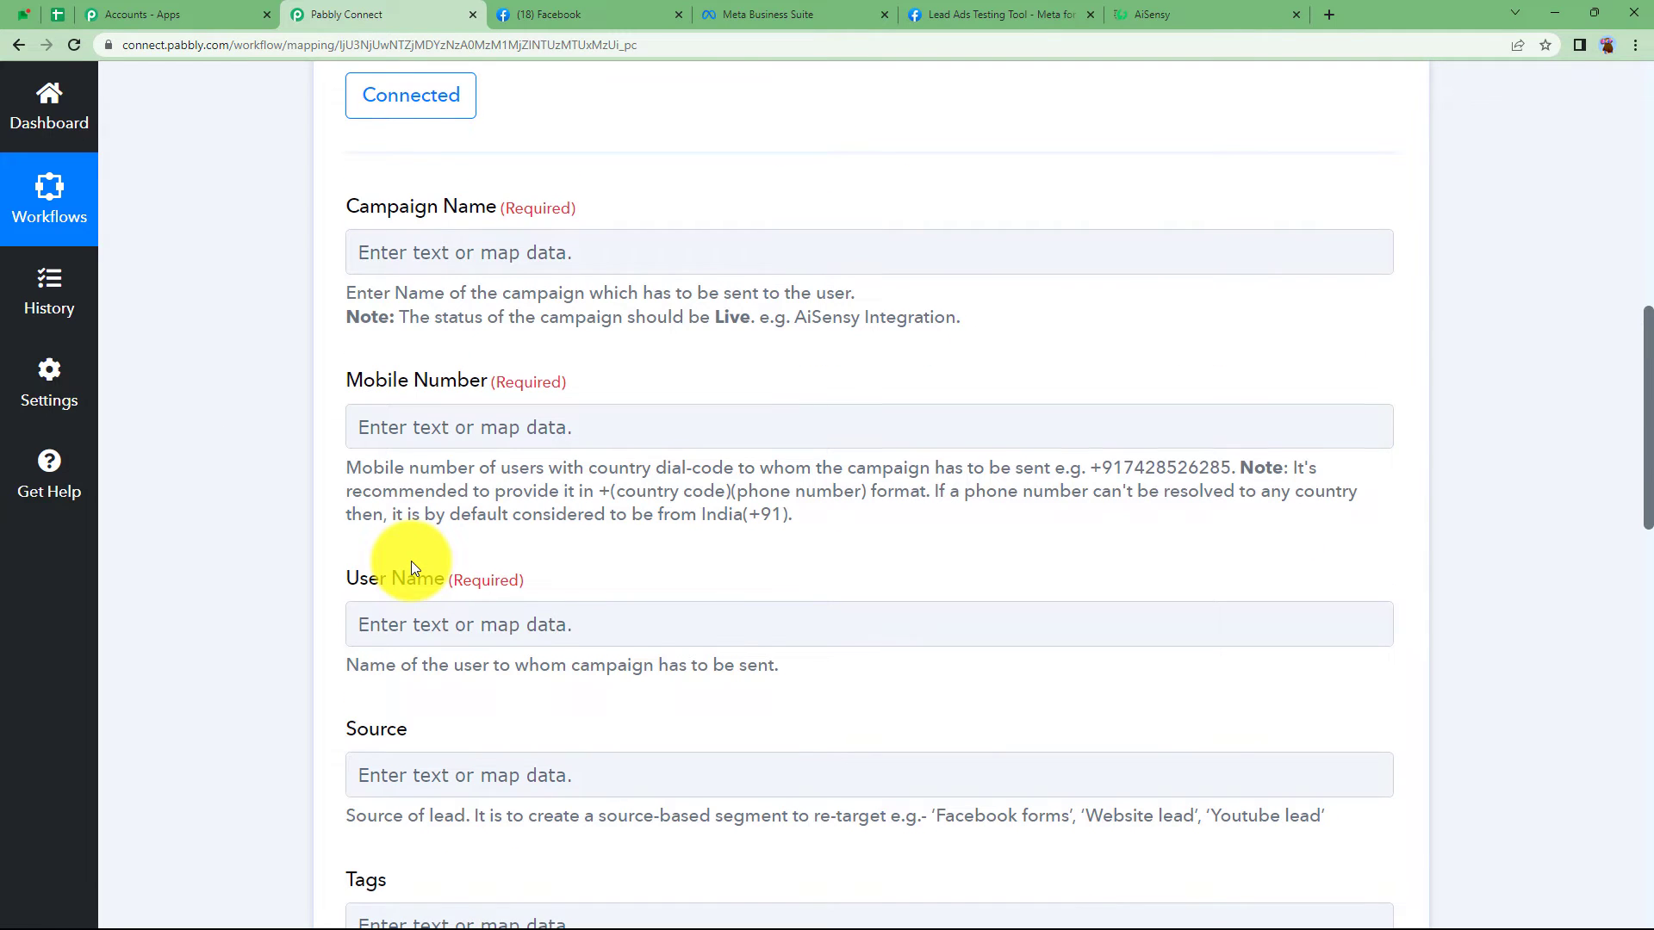
scroll(411, 561, up, 3)
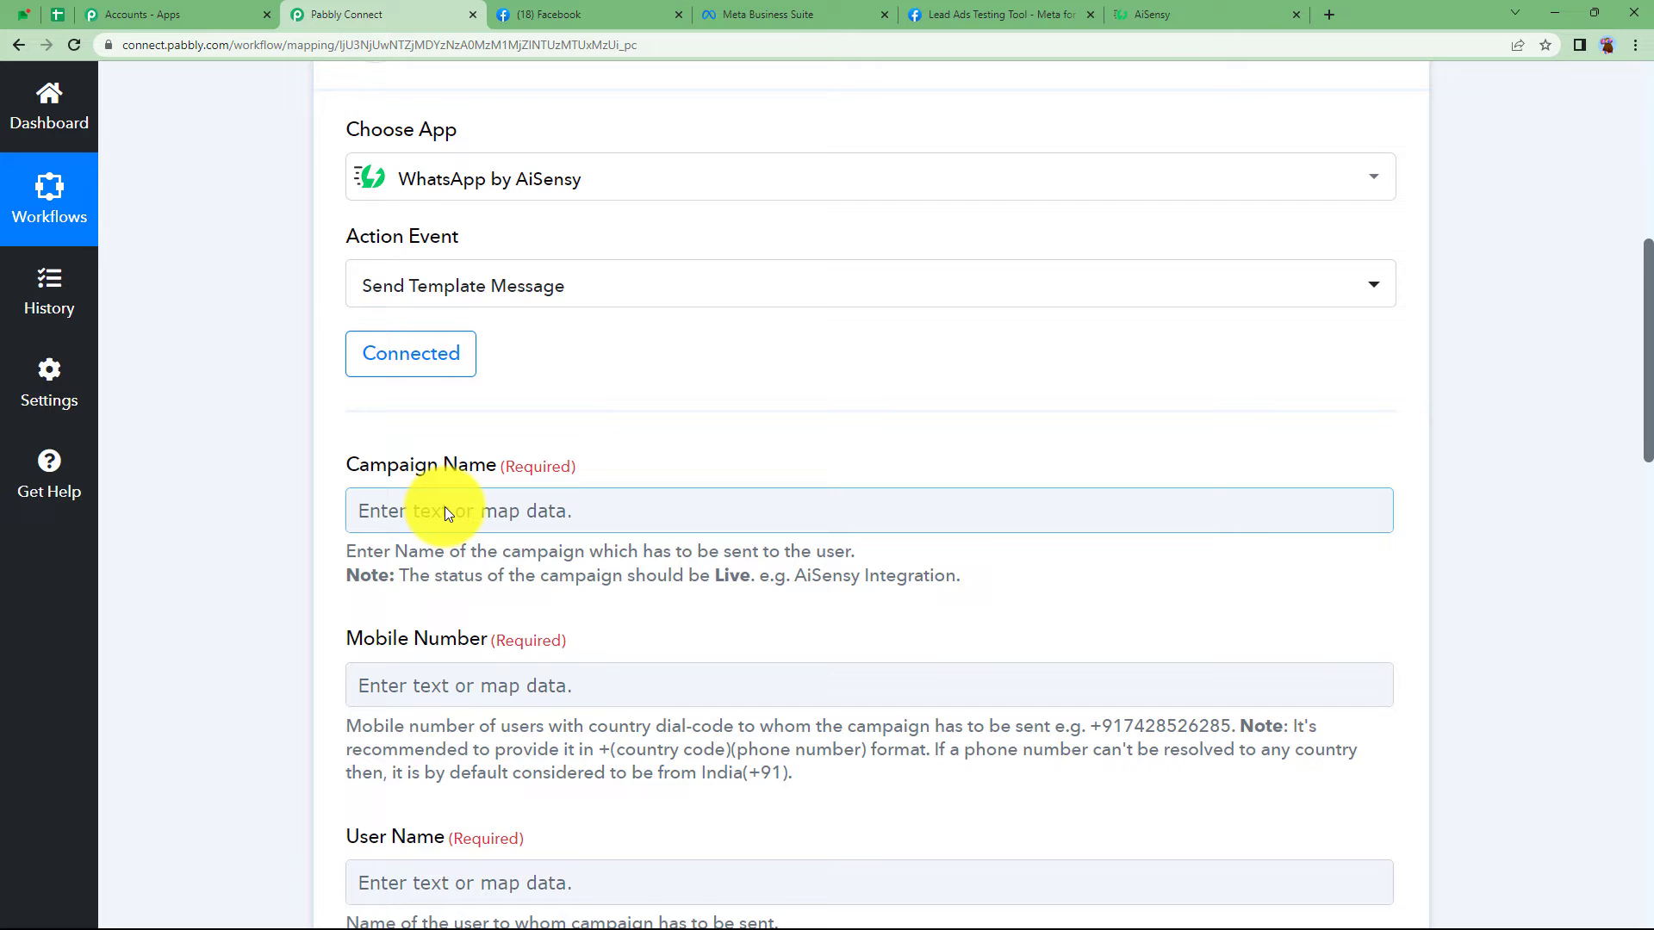
click(1129, 15)
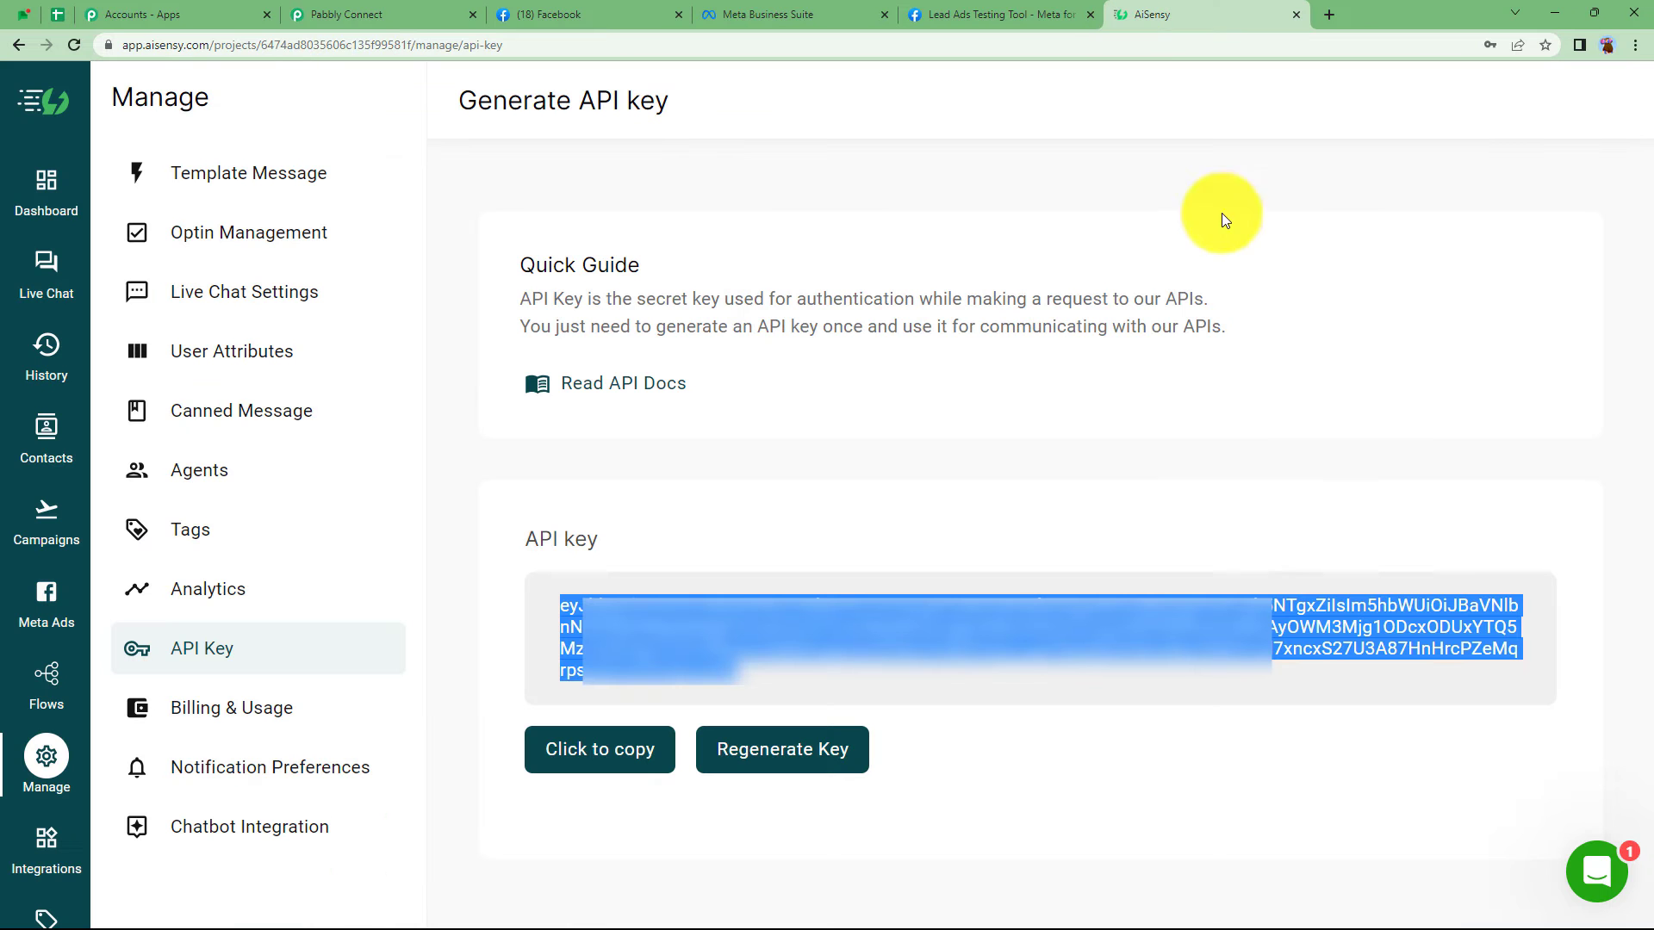
- Open the live NEW LEADS API campaign in AiSensy Campaigns, check its template, and copy its title
click(38, 521)
click(431, 15)
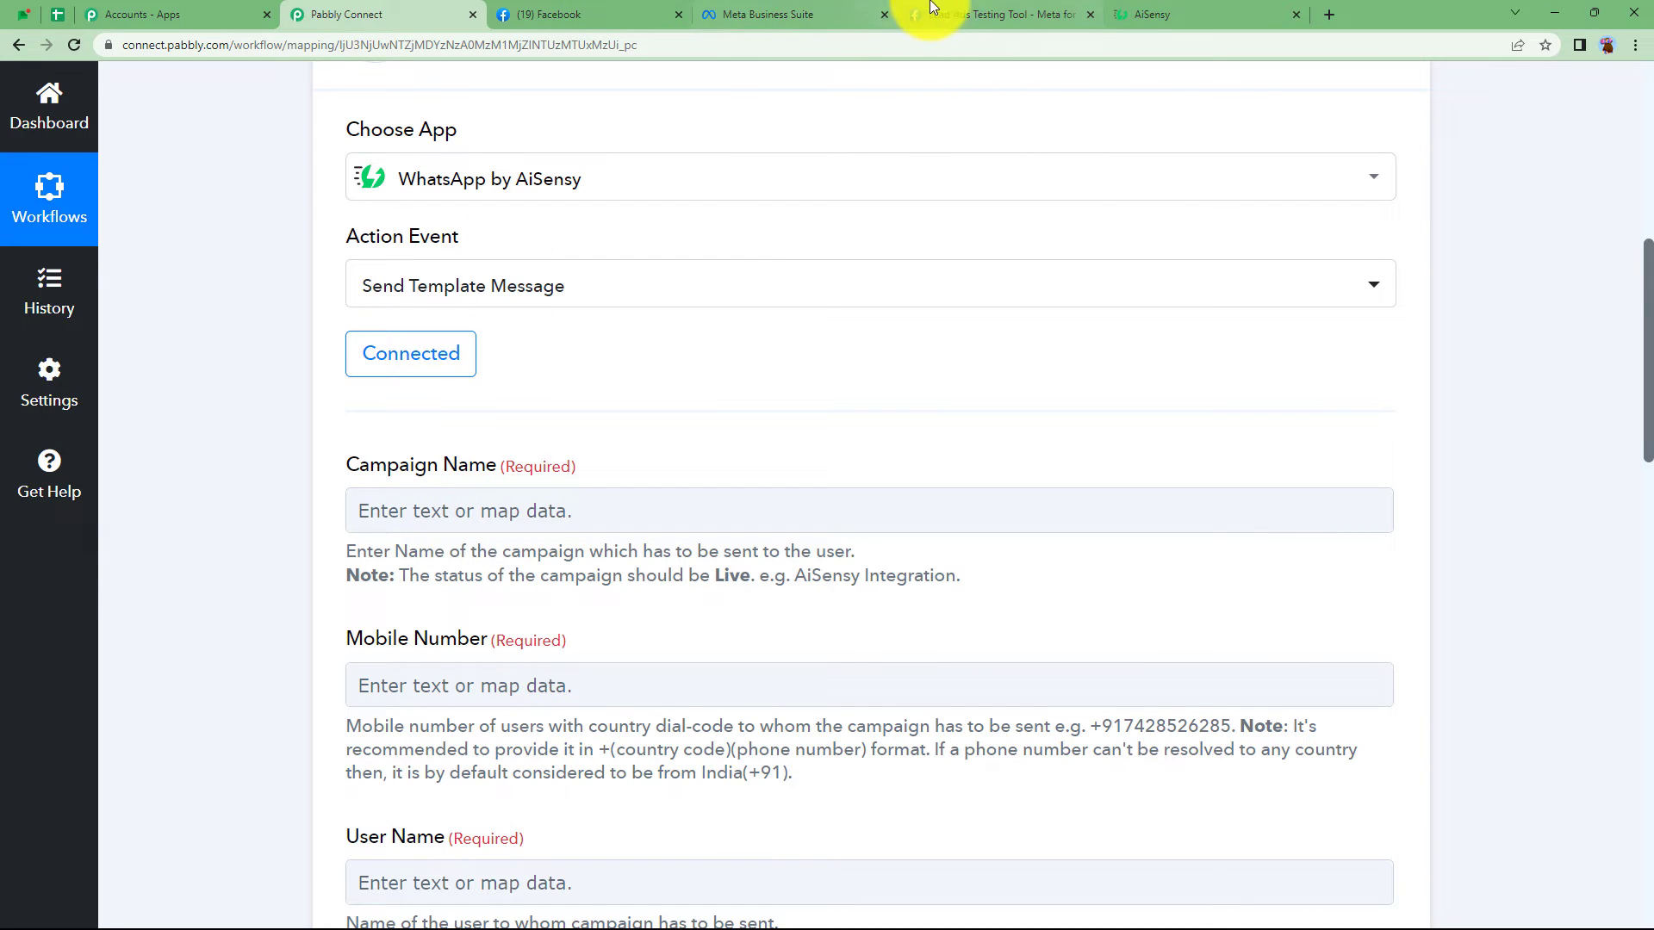
click(1169, 10)
scroll(369, 657, down, 2)
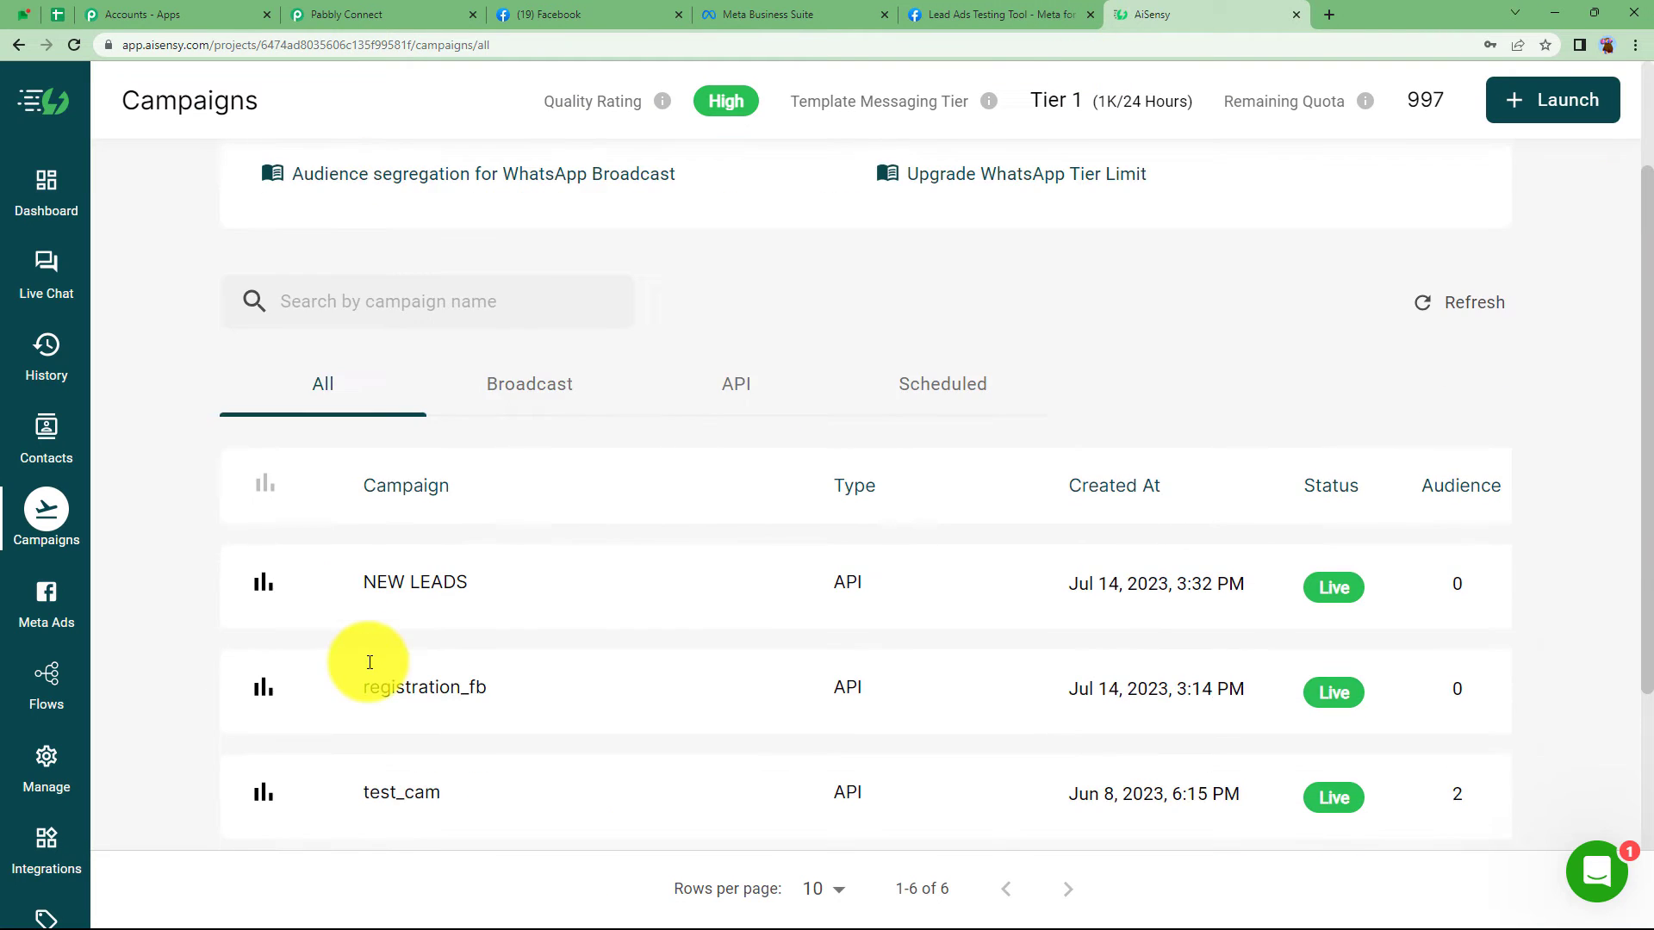
click(411, 591)
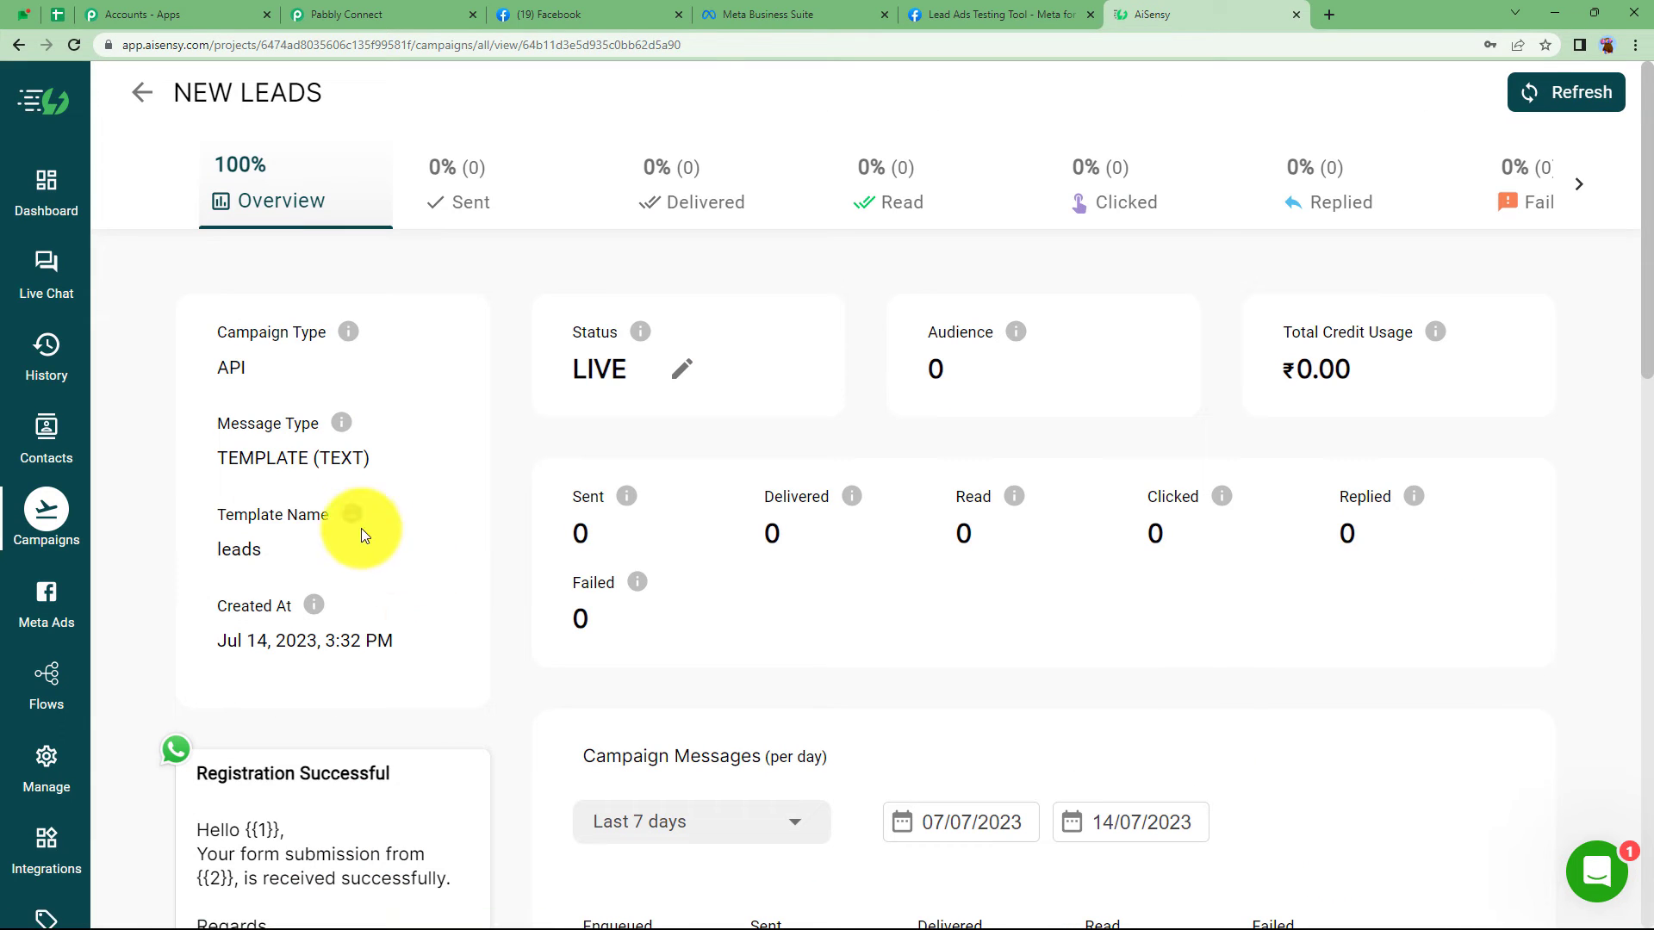
scroll(424, 657, down, 3)
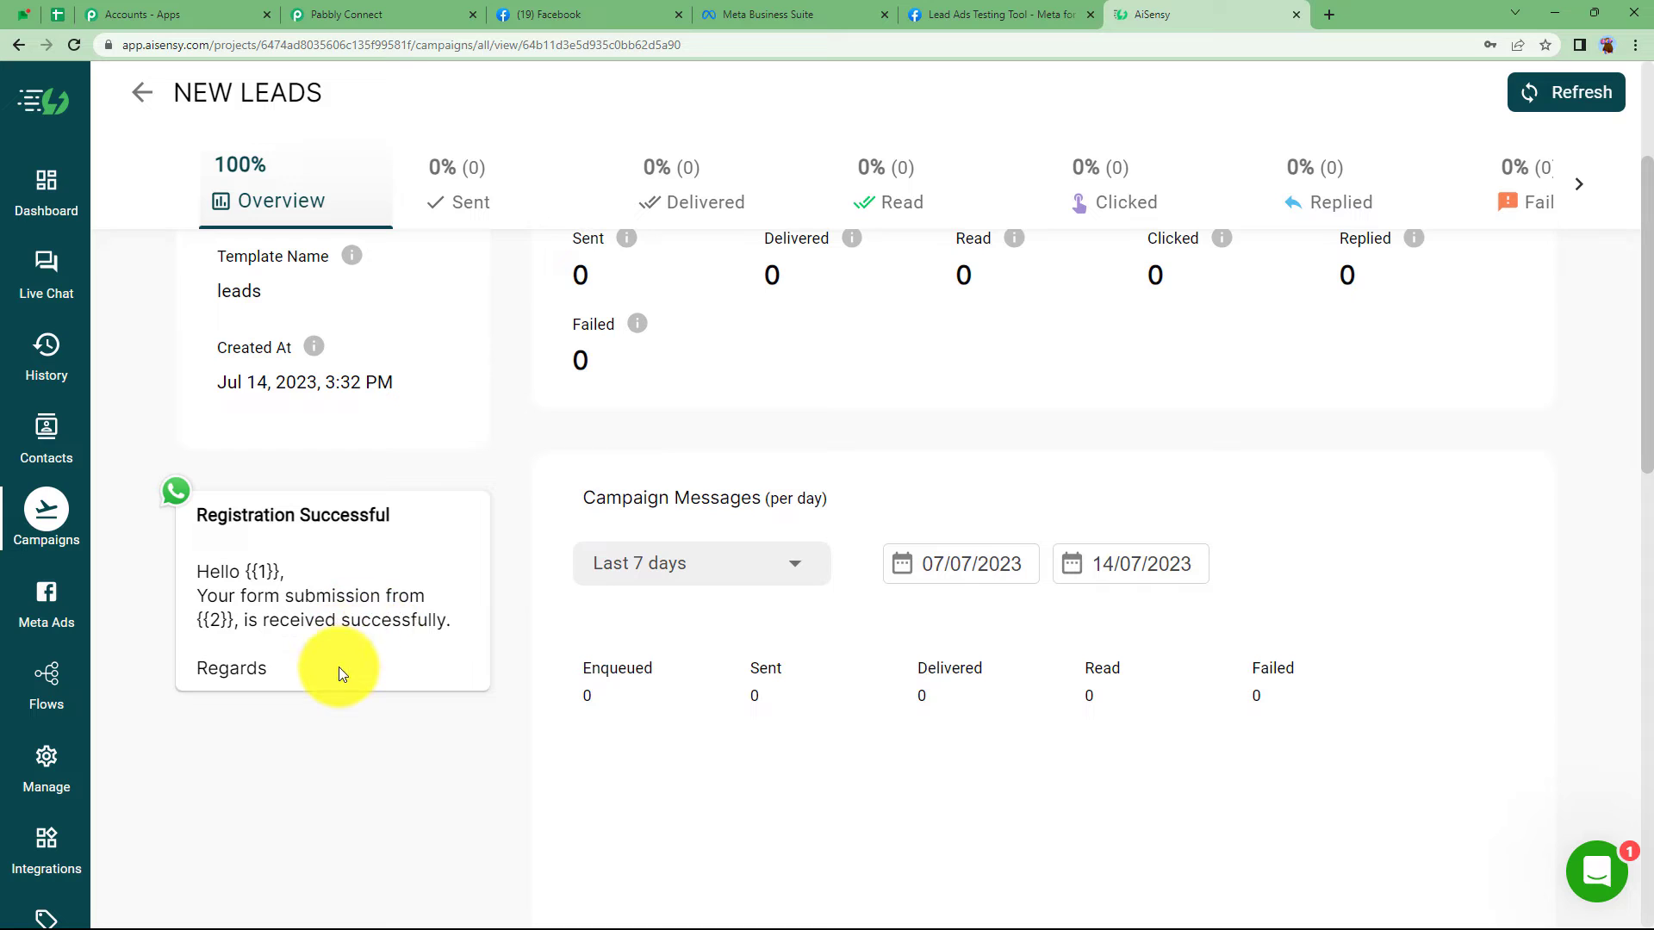
scroll(341, 673, up, 3)
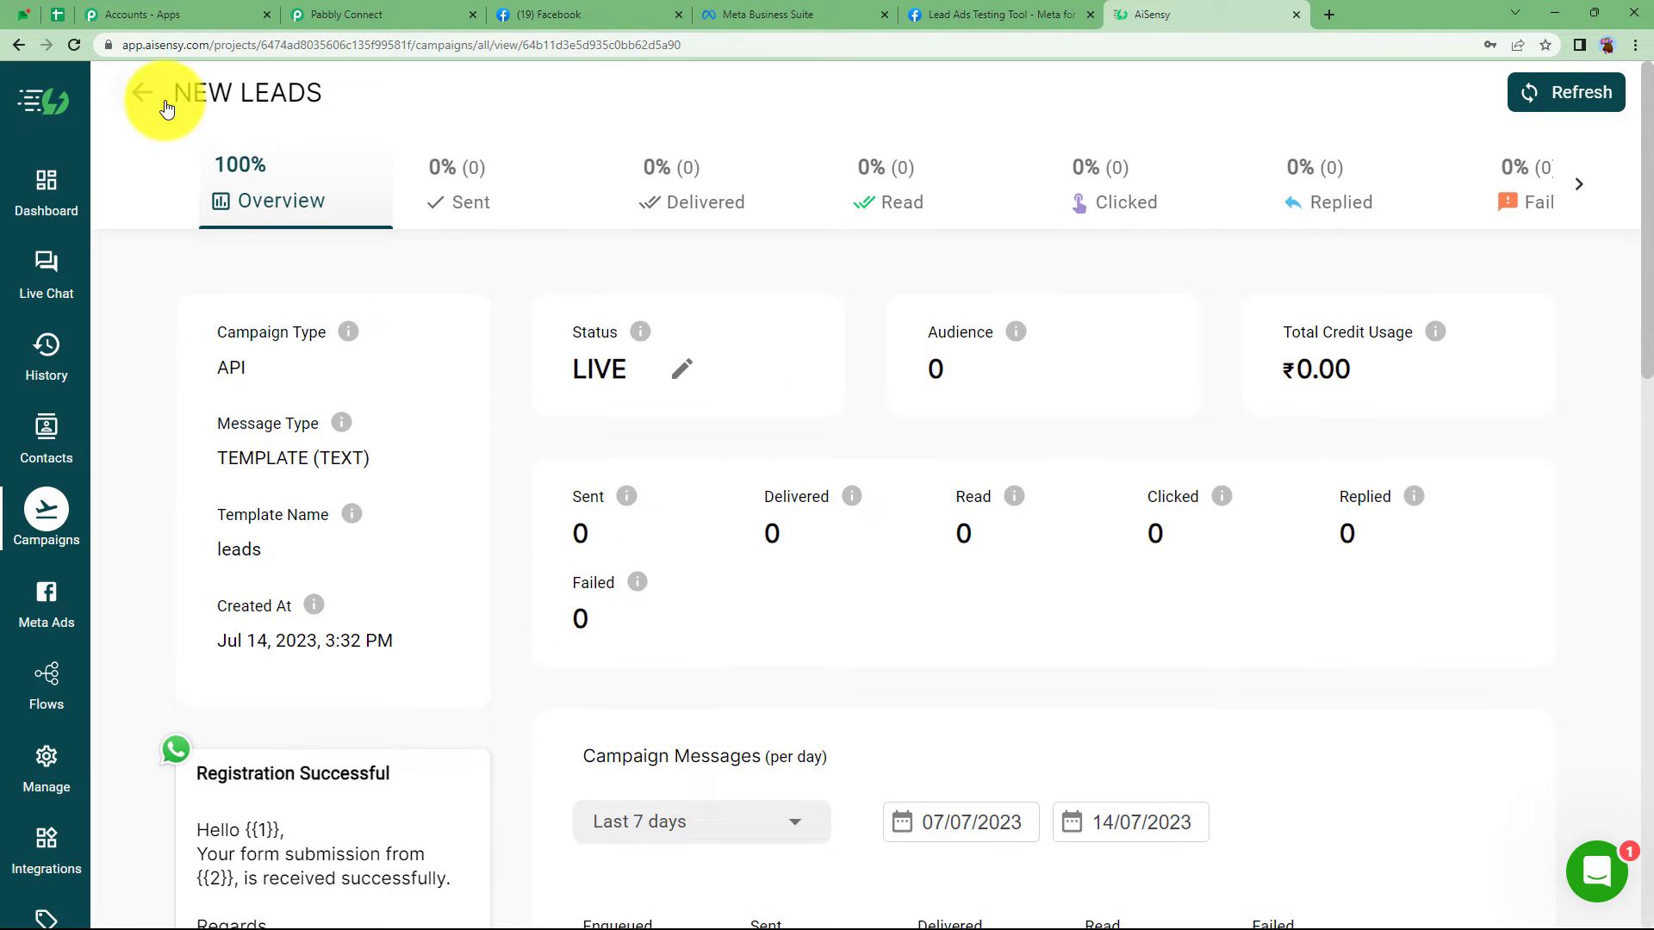
click(141, 92)
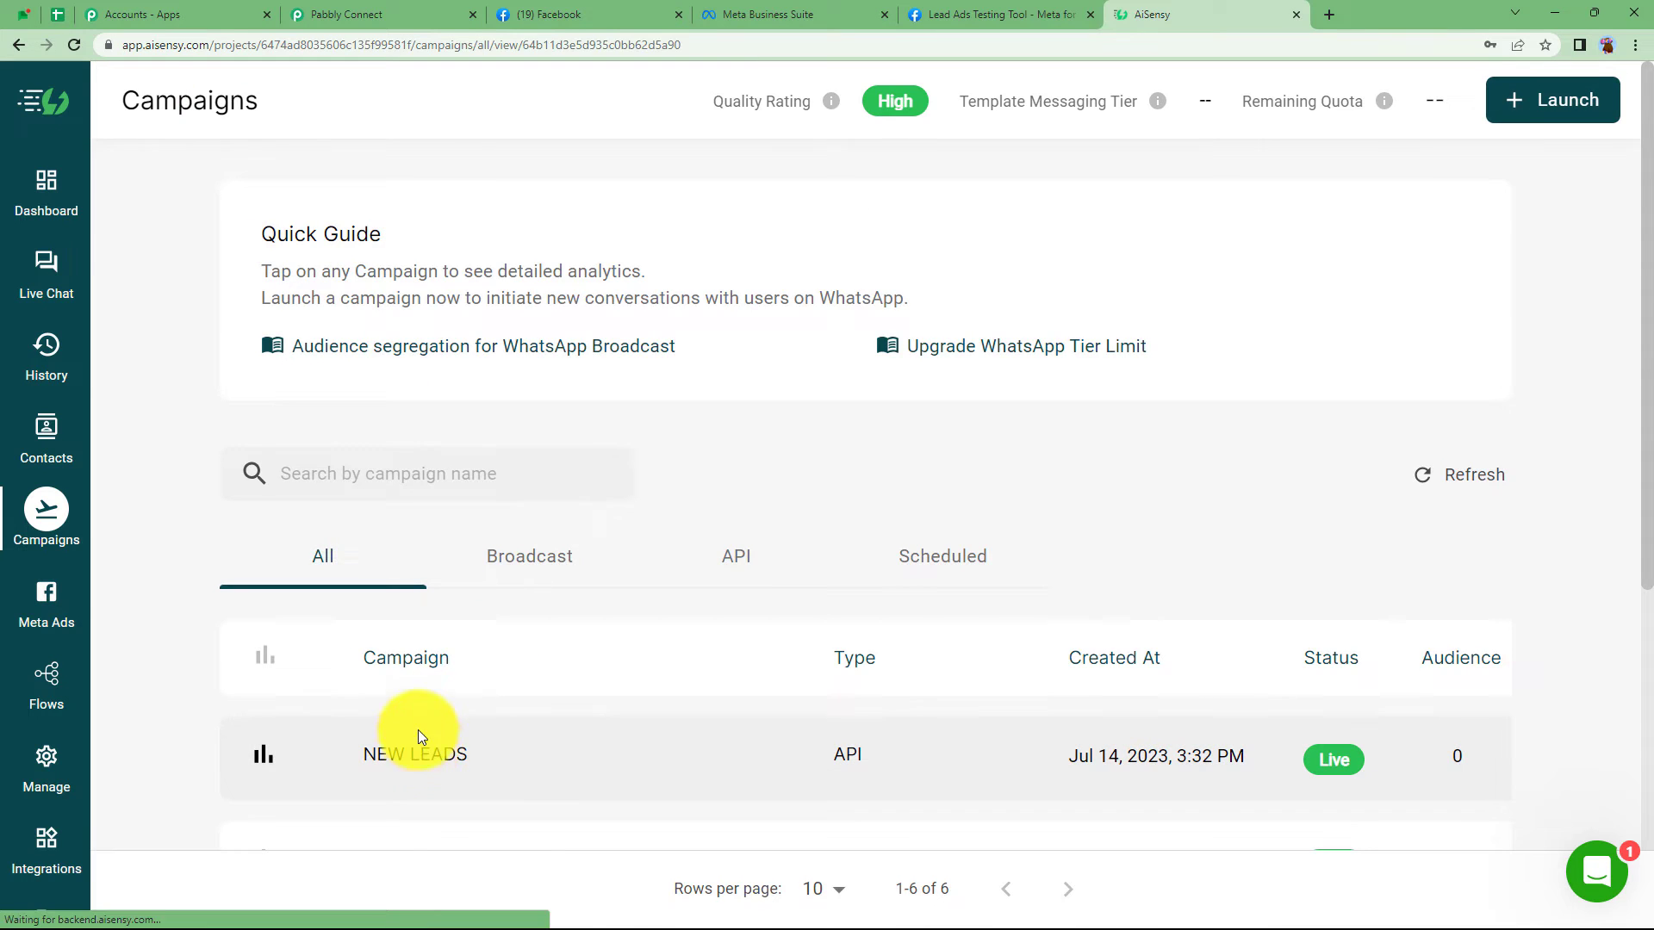
click(417, 751)
drag(182, 89, 325, 118)
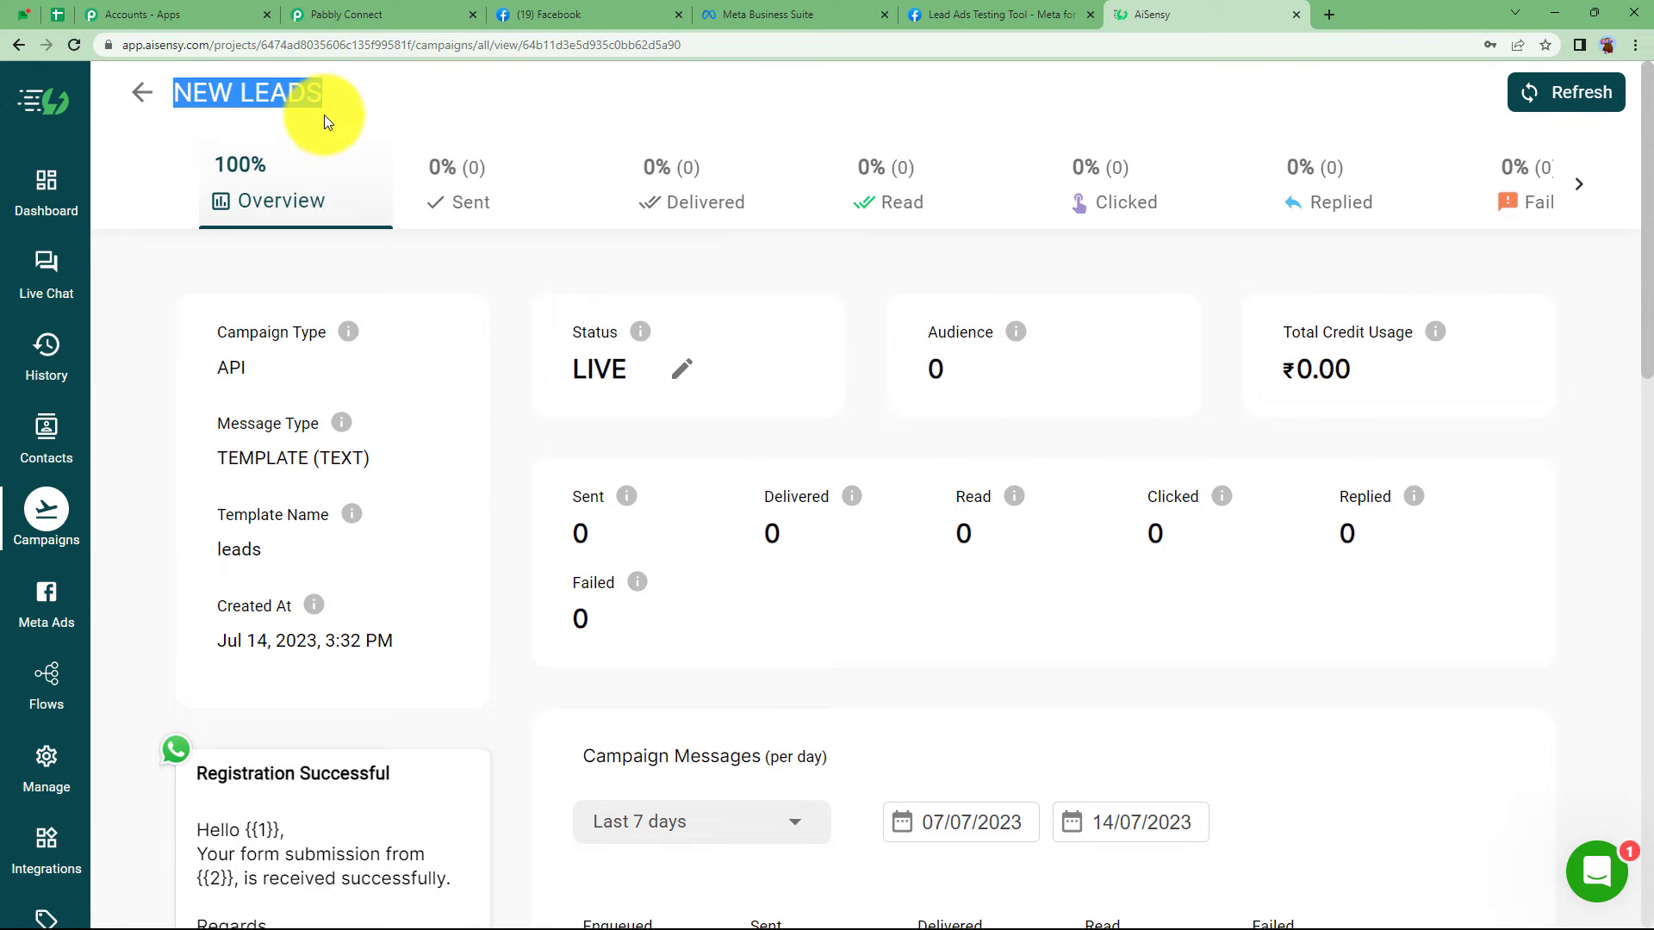
- Enter 'NEW LEADS' as the AiSensy action's Campaign Name
click(345, 14)
click(466, 504)
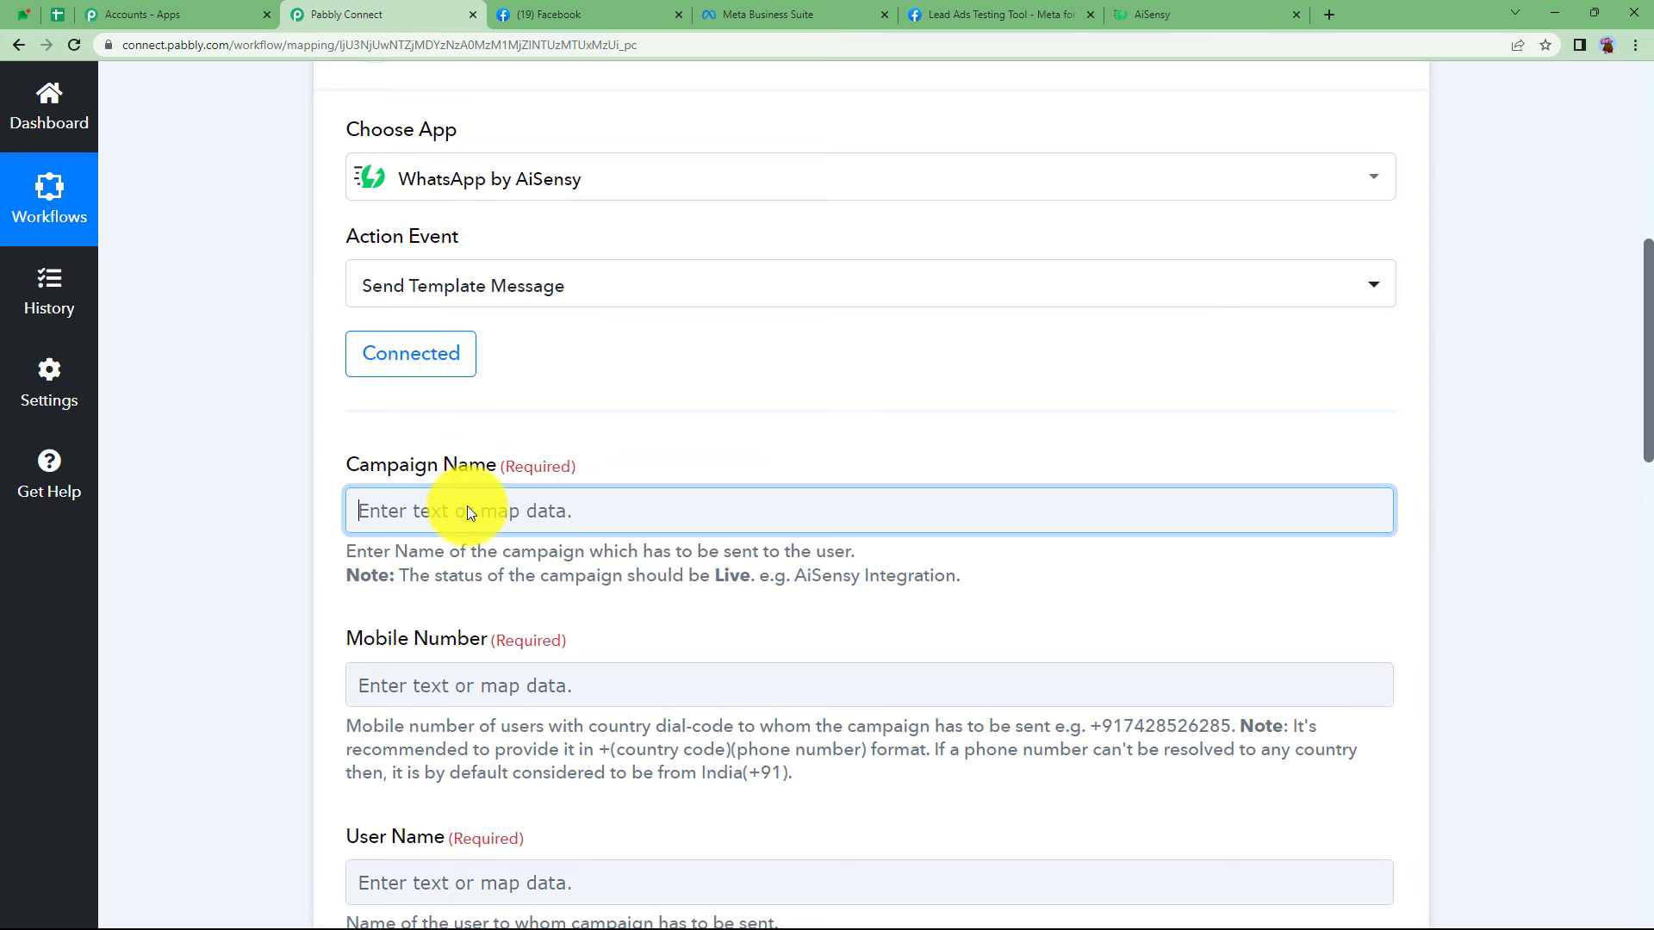
text(NEW LEADS Refresh)
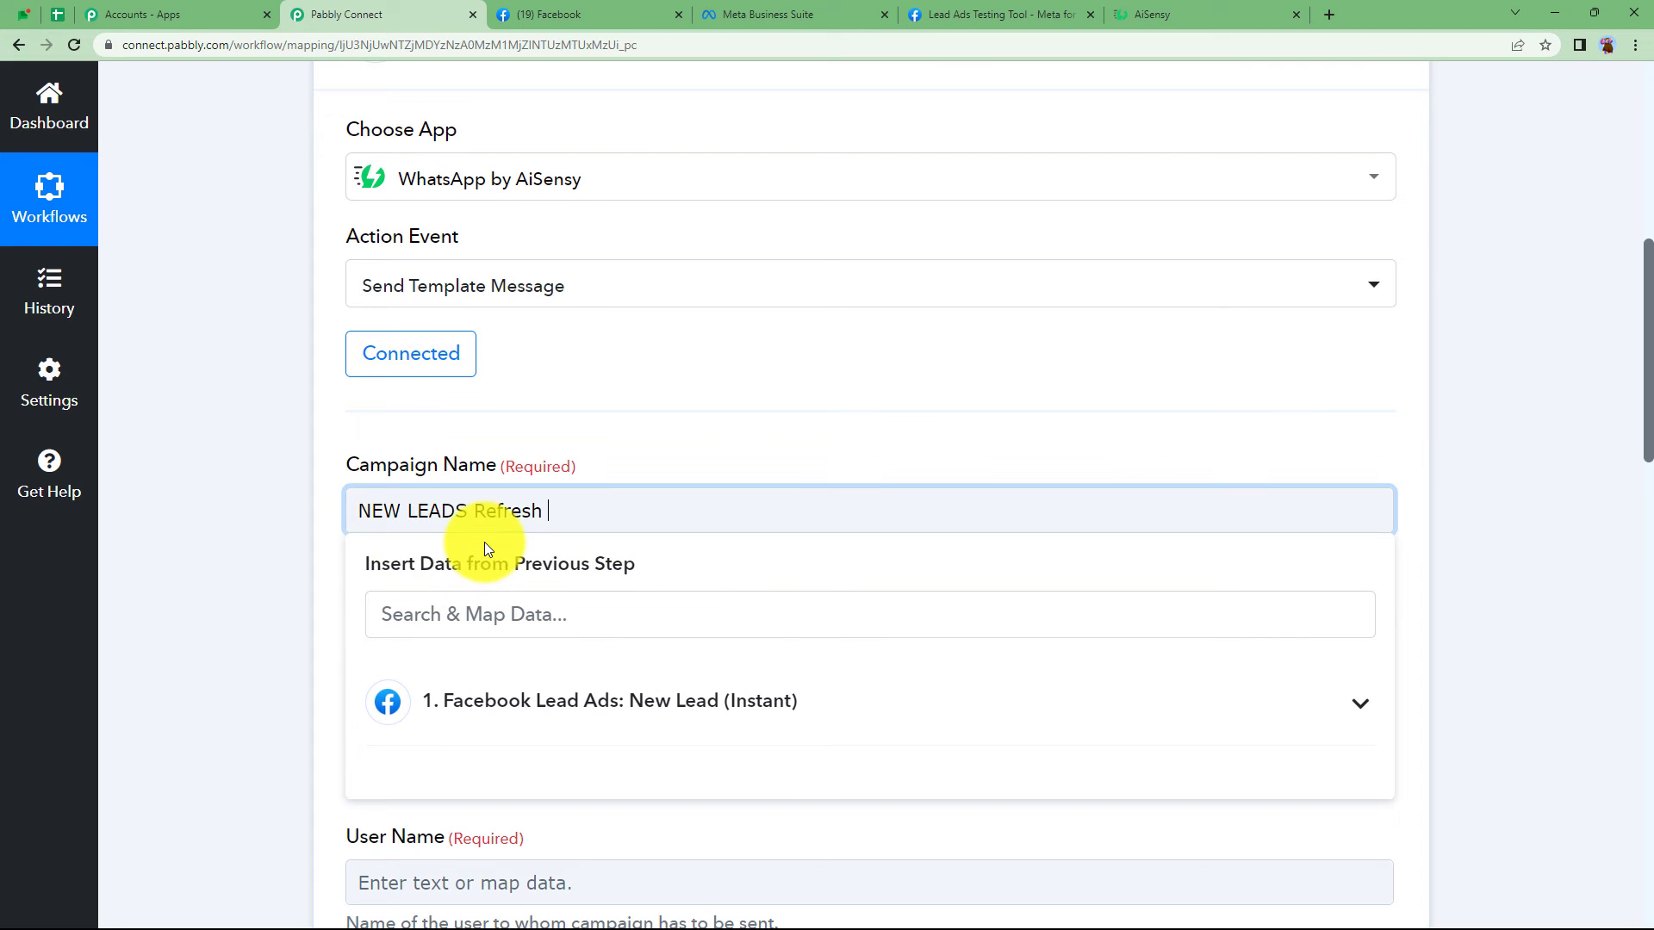
key(BackSpace)
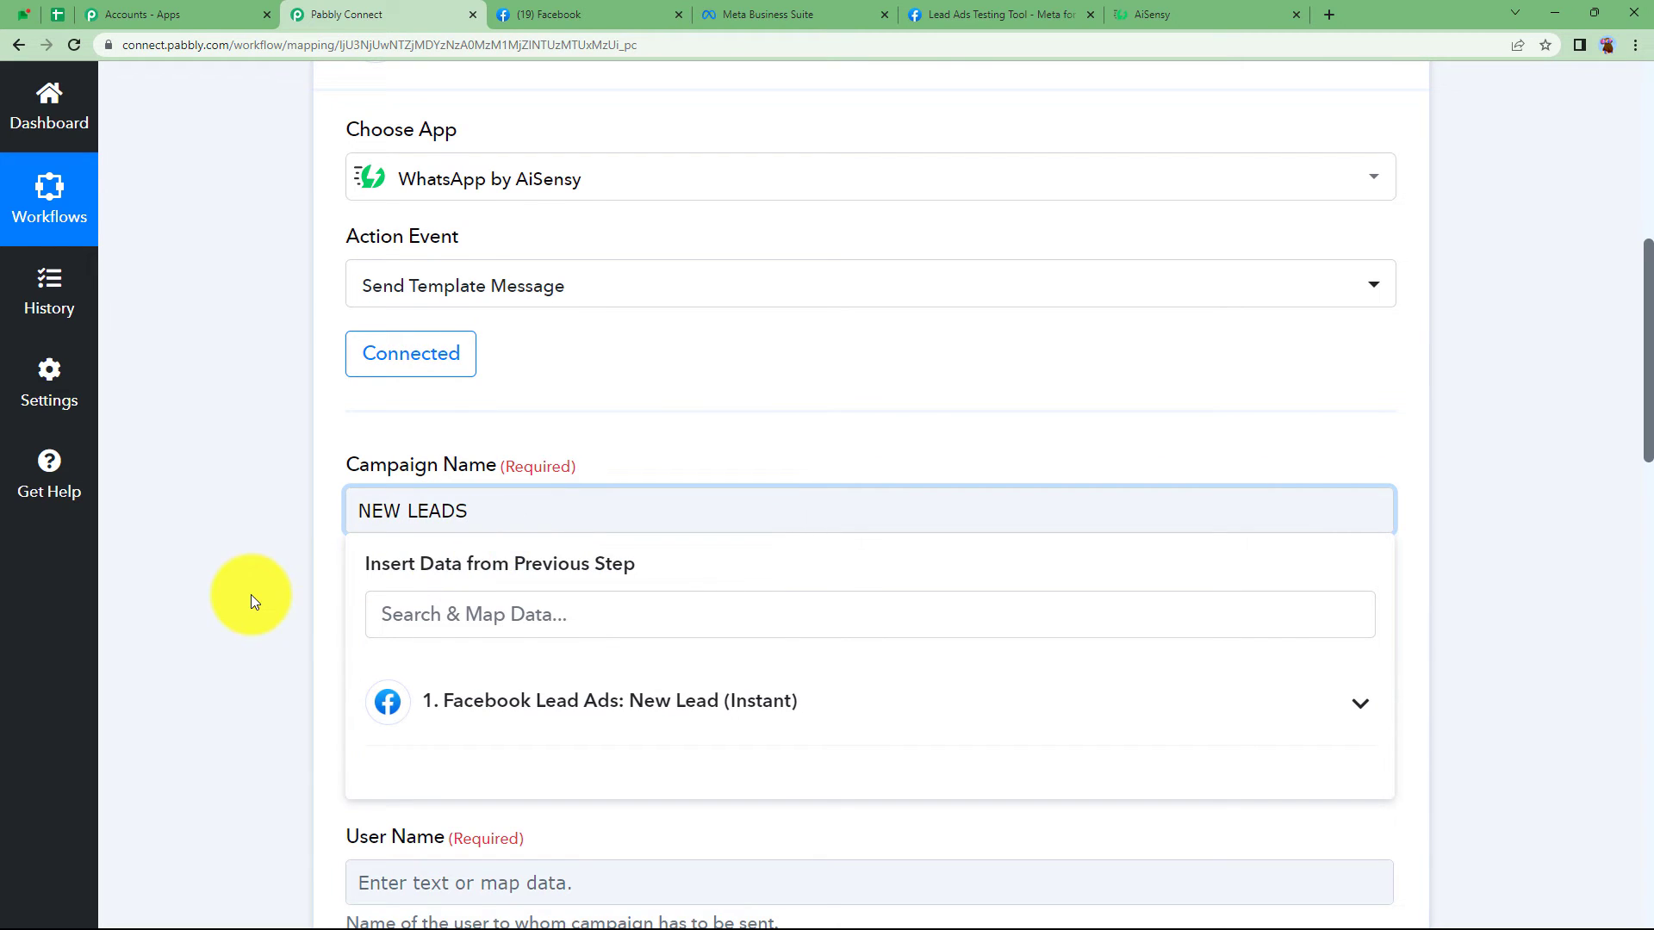
click(254, 597)
scroll(284, 595, down, 2)
- Map the lead's phone number to Mobile Number and Res4 Full Name to User Name
click(377, 514)
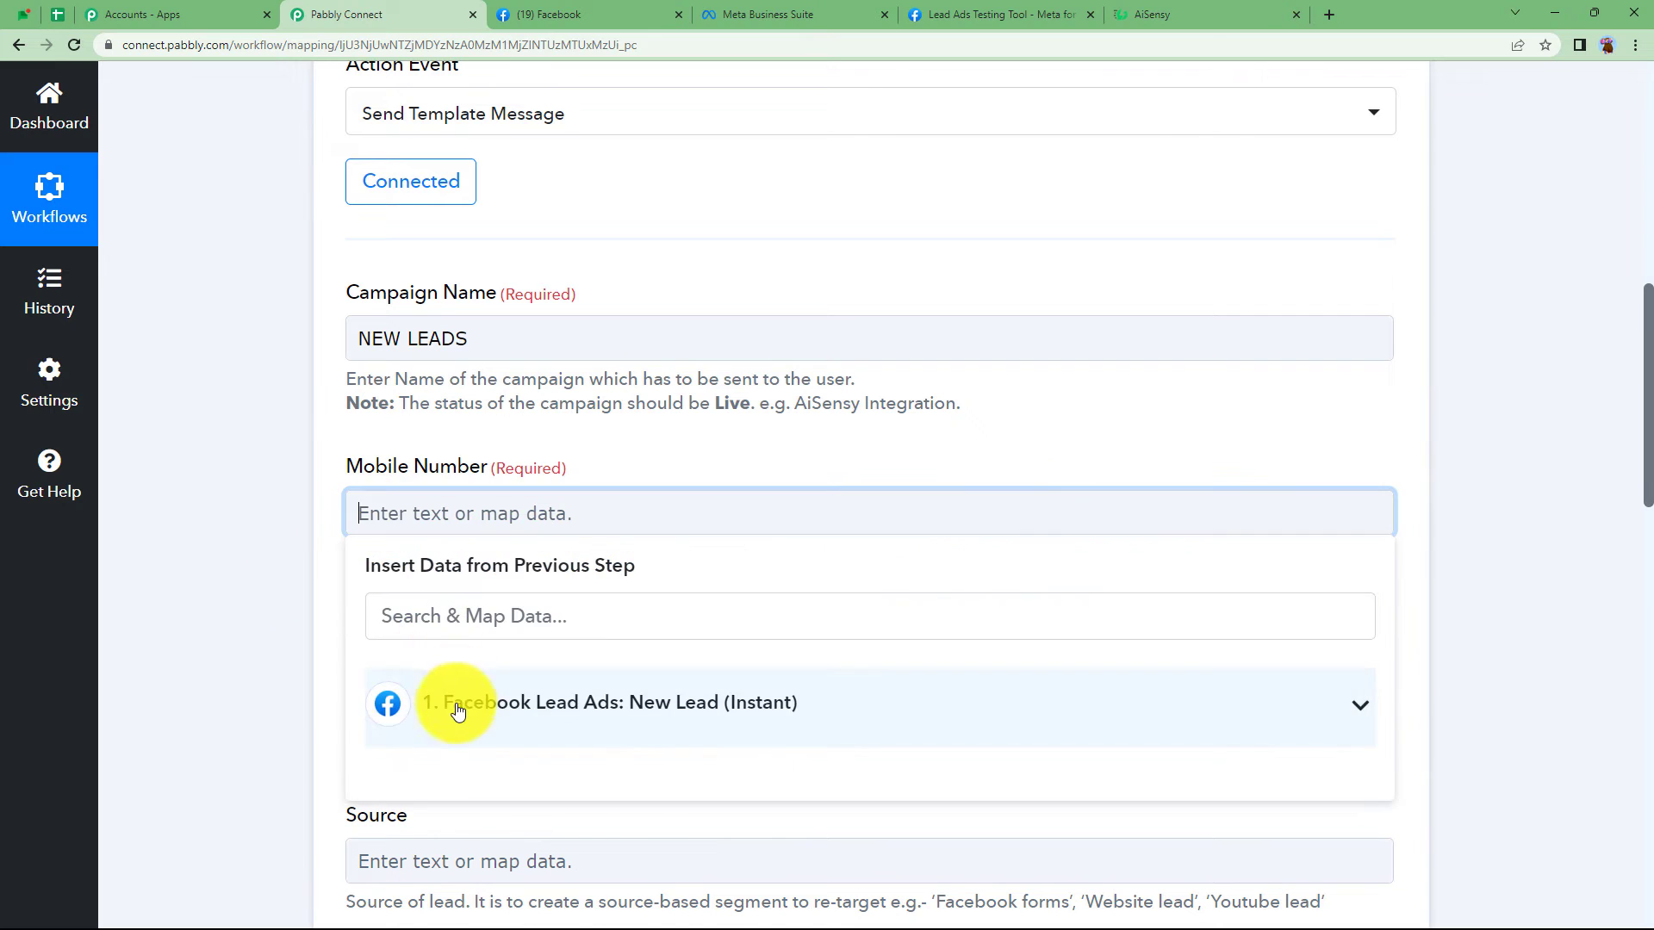
scroll(344, 687, down, 2)
click(420, 701)
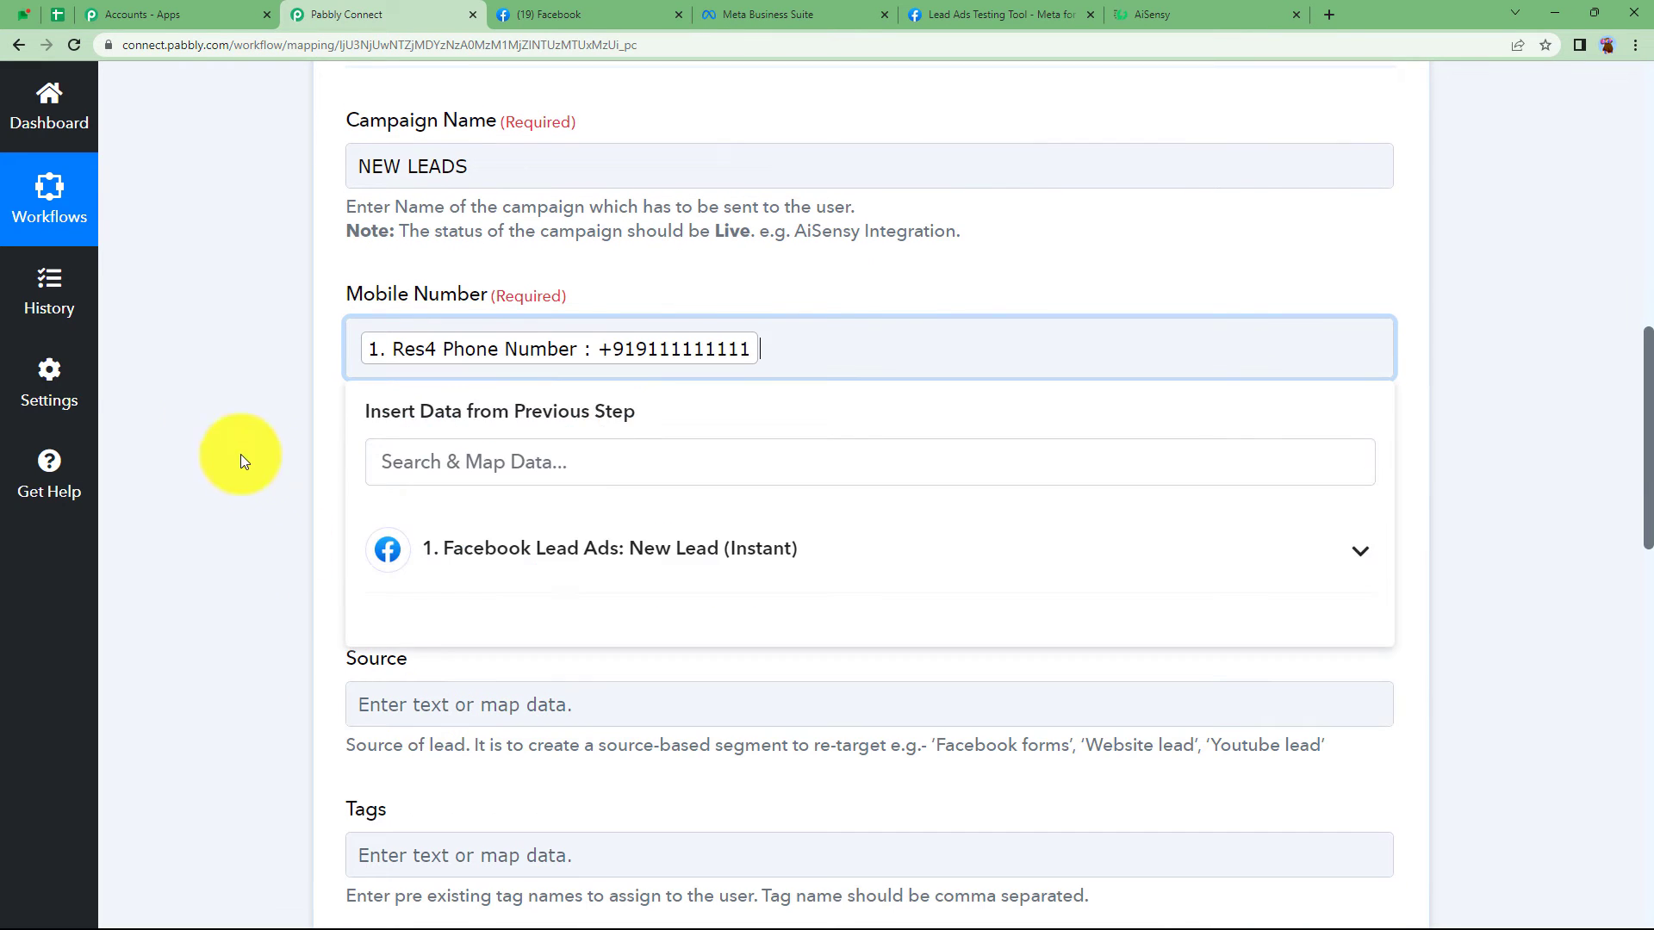
click(240, 454)
click(445, 566)
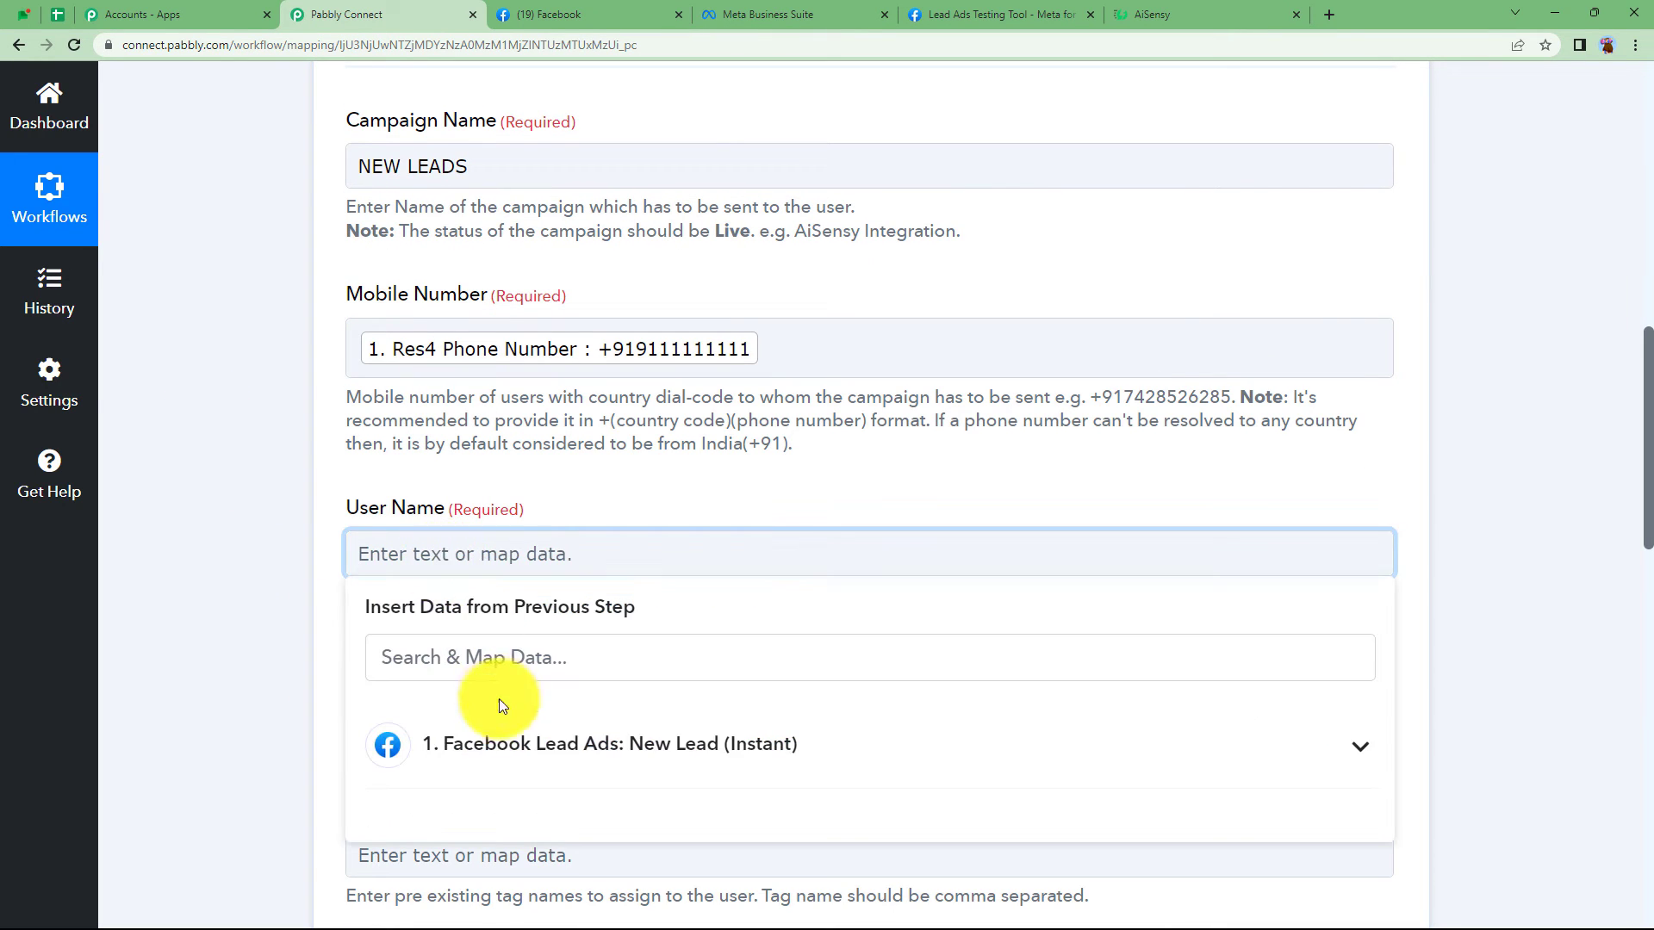
click(422, 734)
scroll(348, 664, down, 2)
click(553, 695)
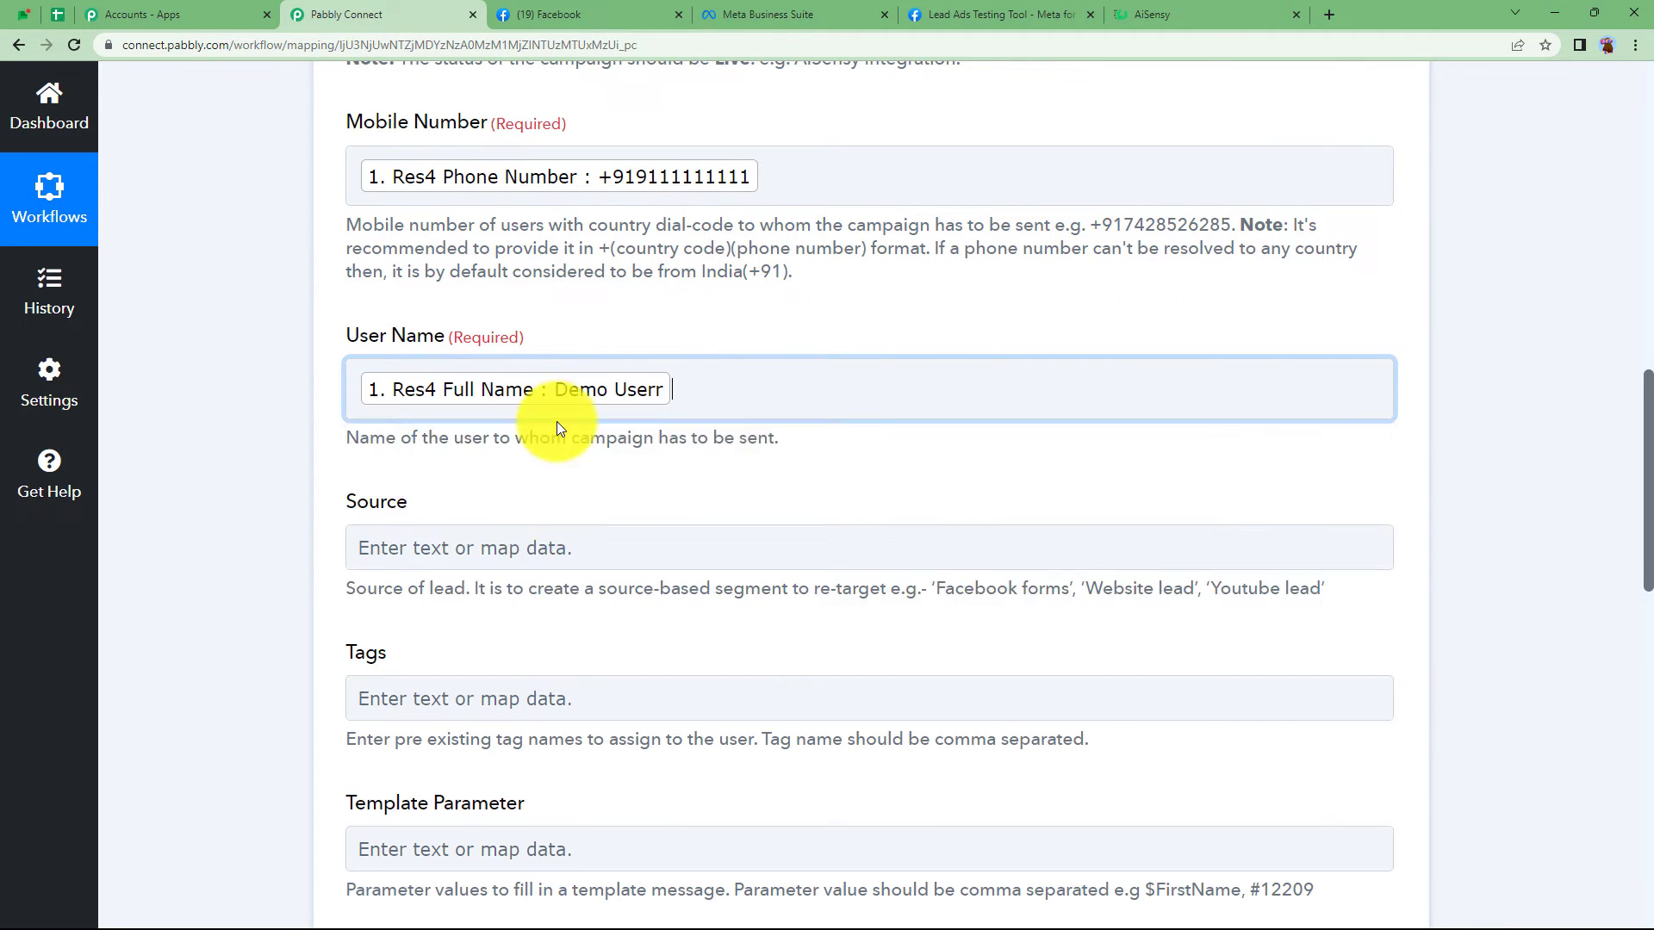
click(300, 498)
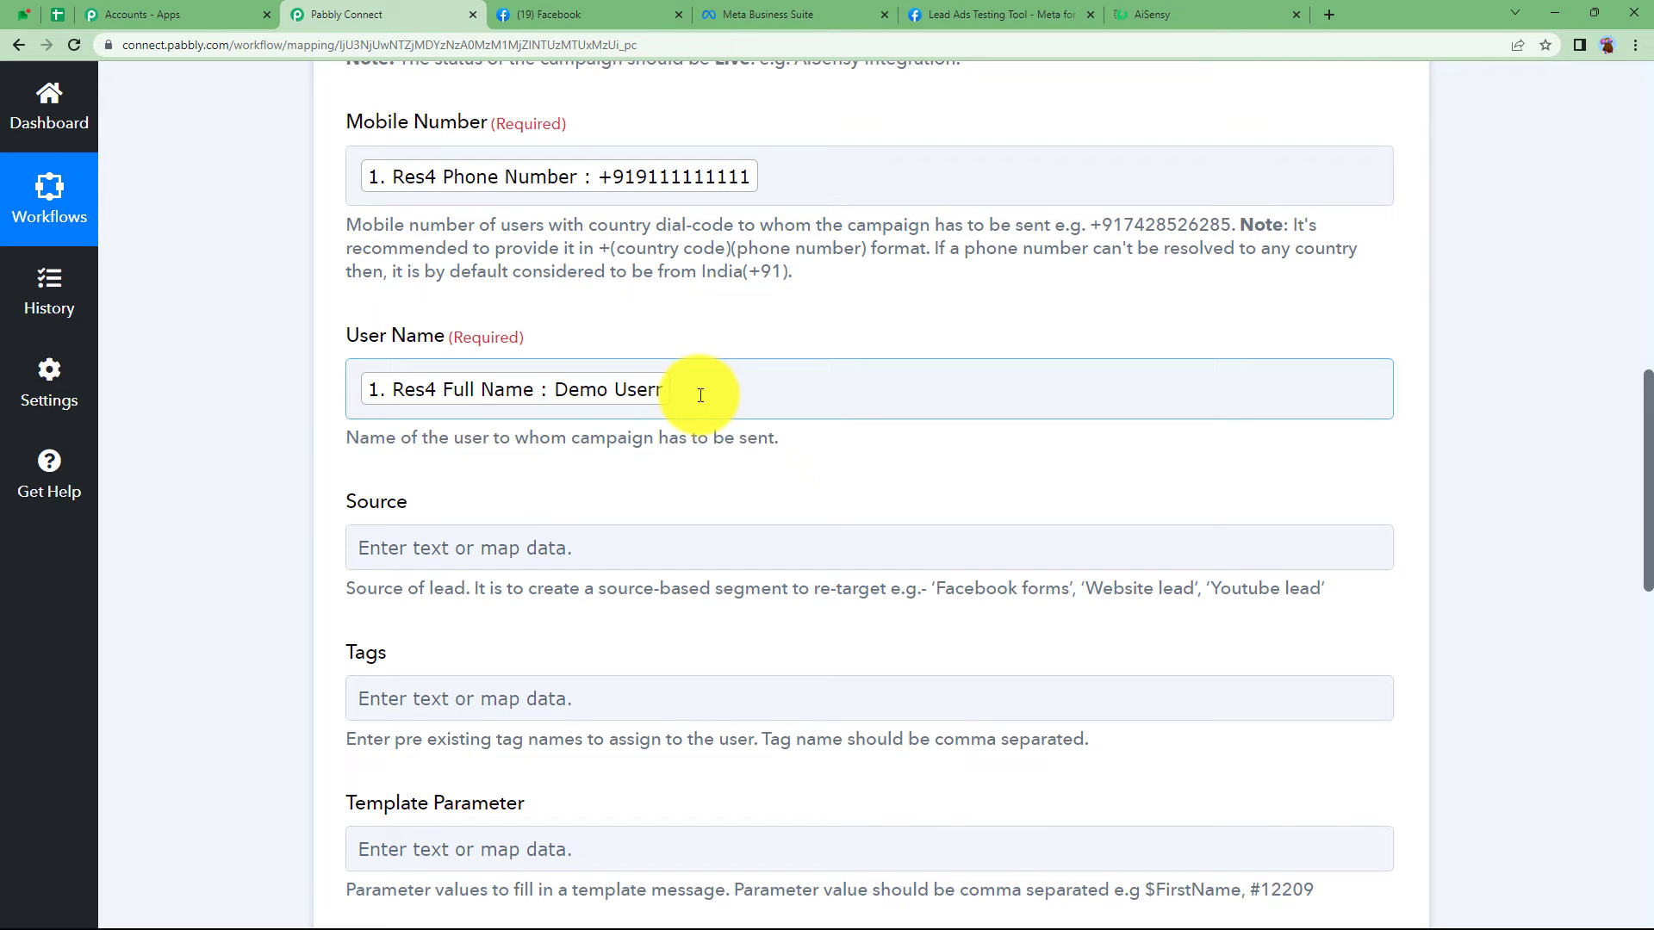
- Leave Source empty and move on to the Template Parameter field
scroll(293, 574, down, 2)
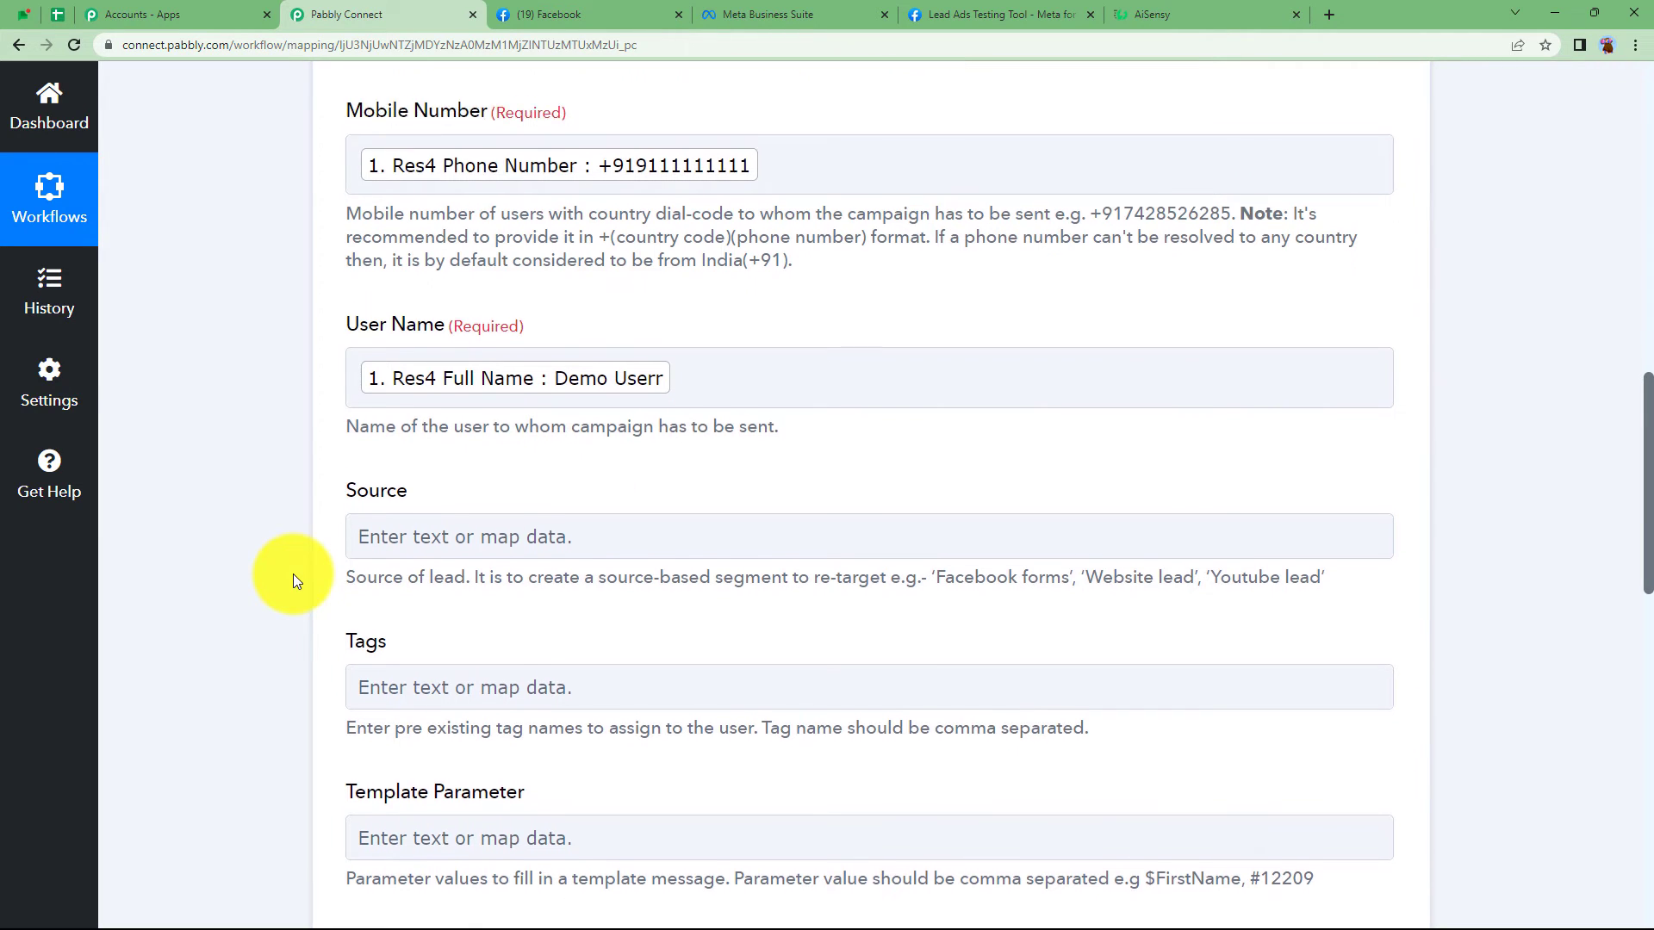
click(398, 392)
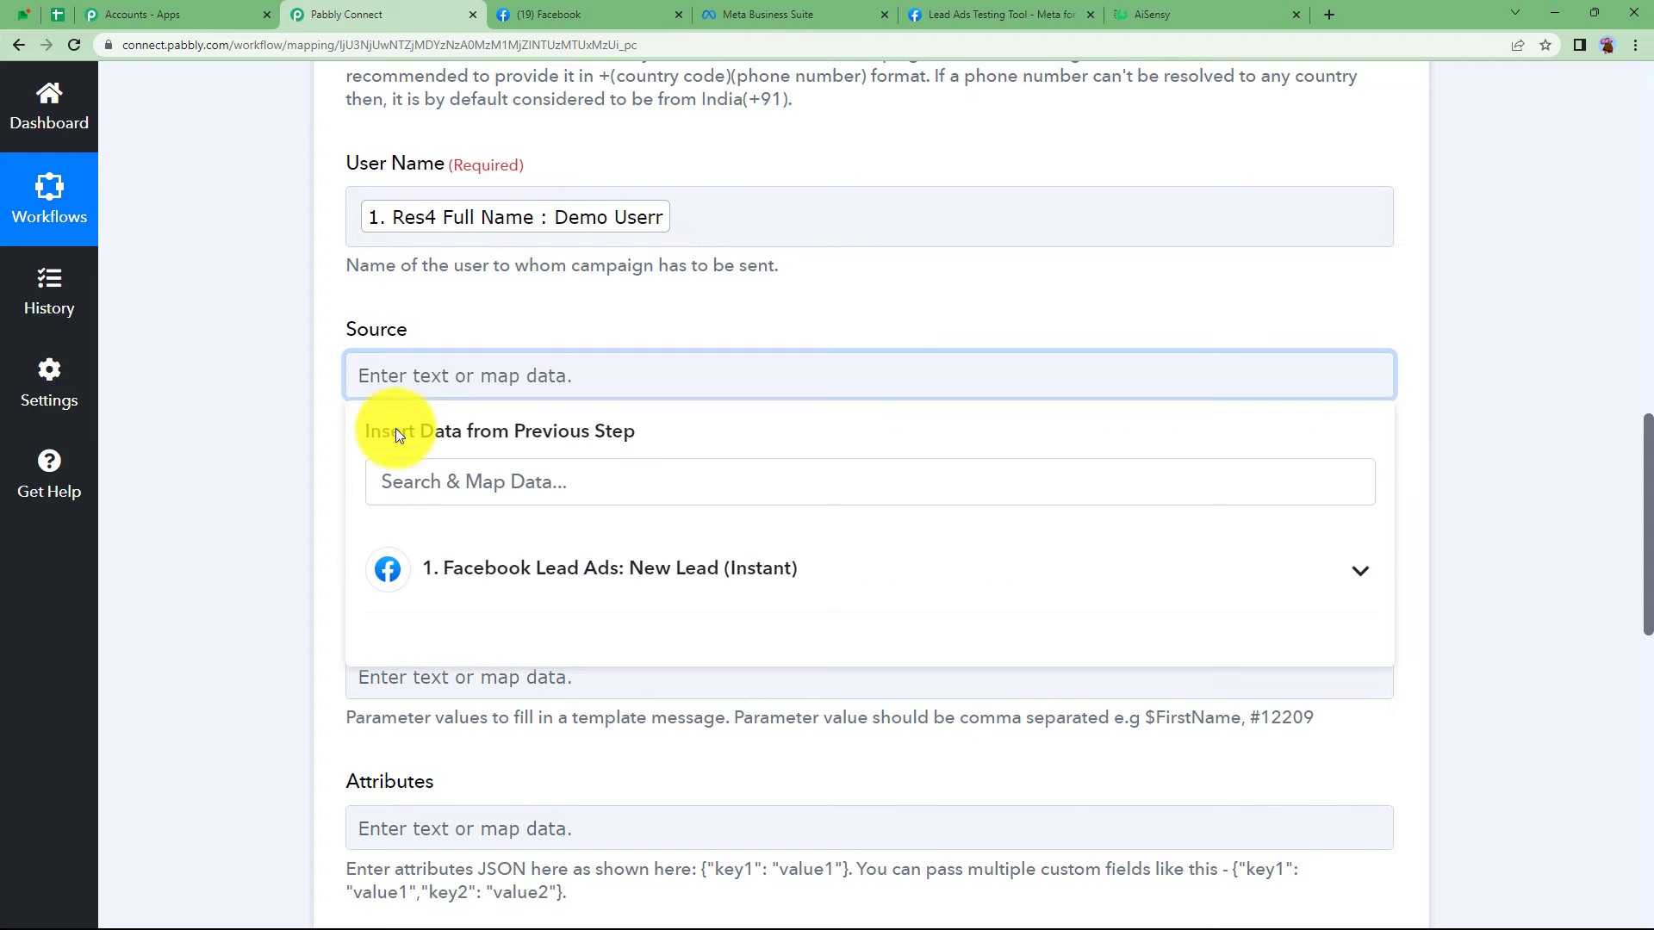
click(384, 534)
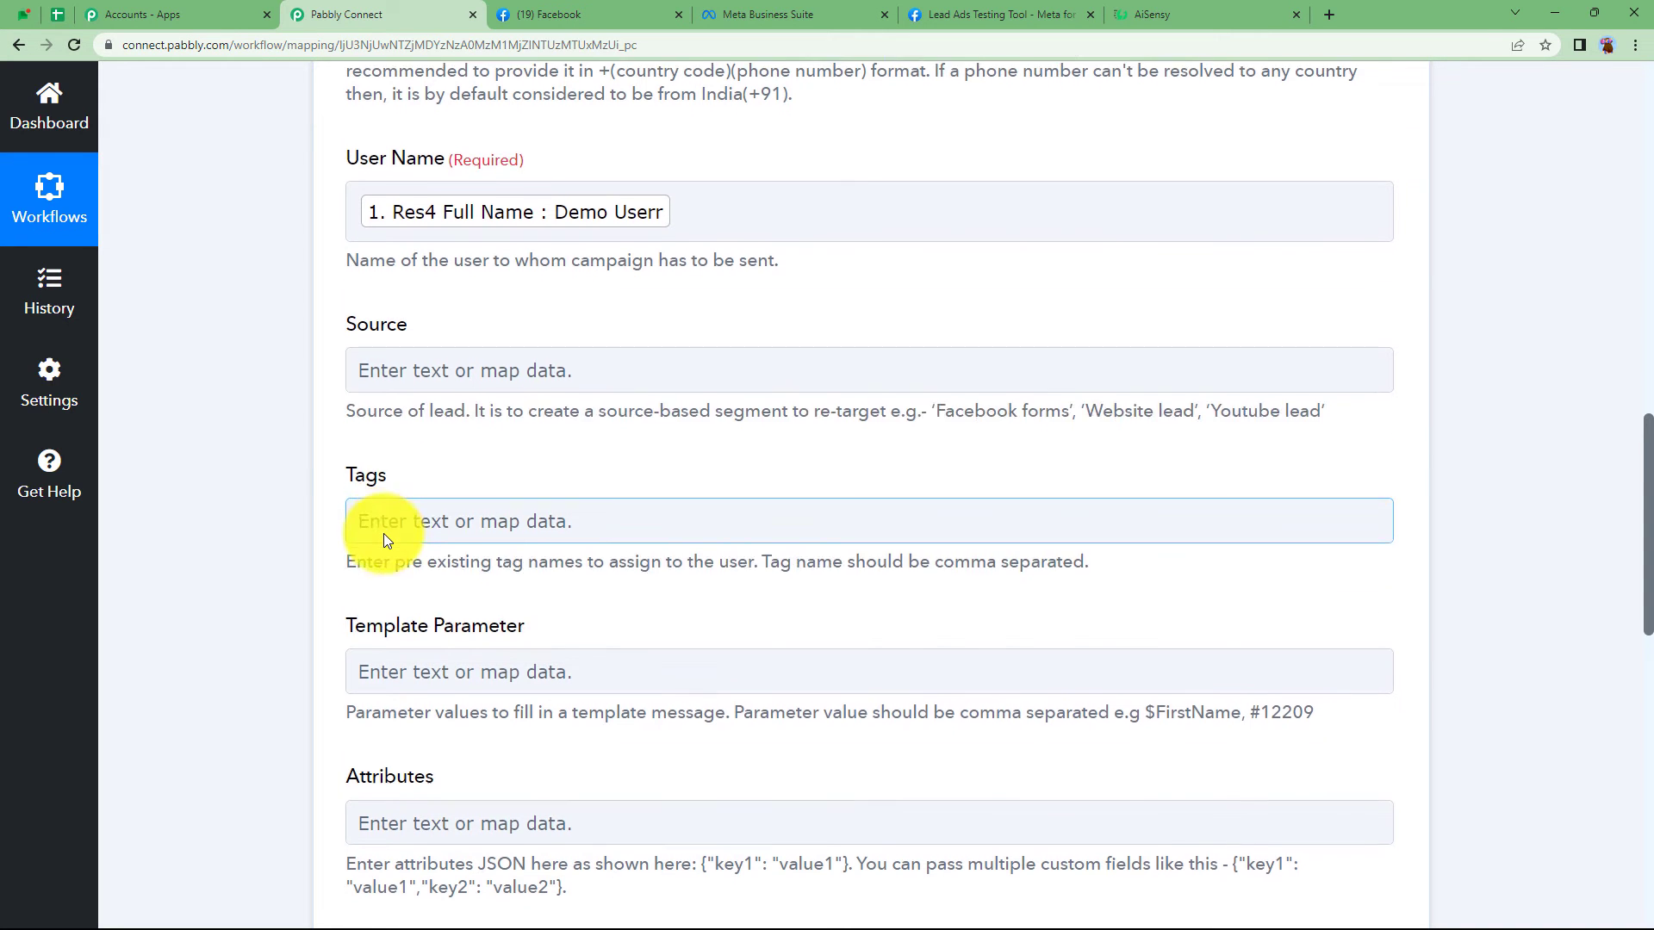
scroll(384, 534, down, 2)
click(436, 517)
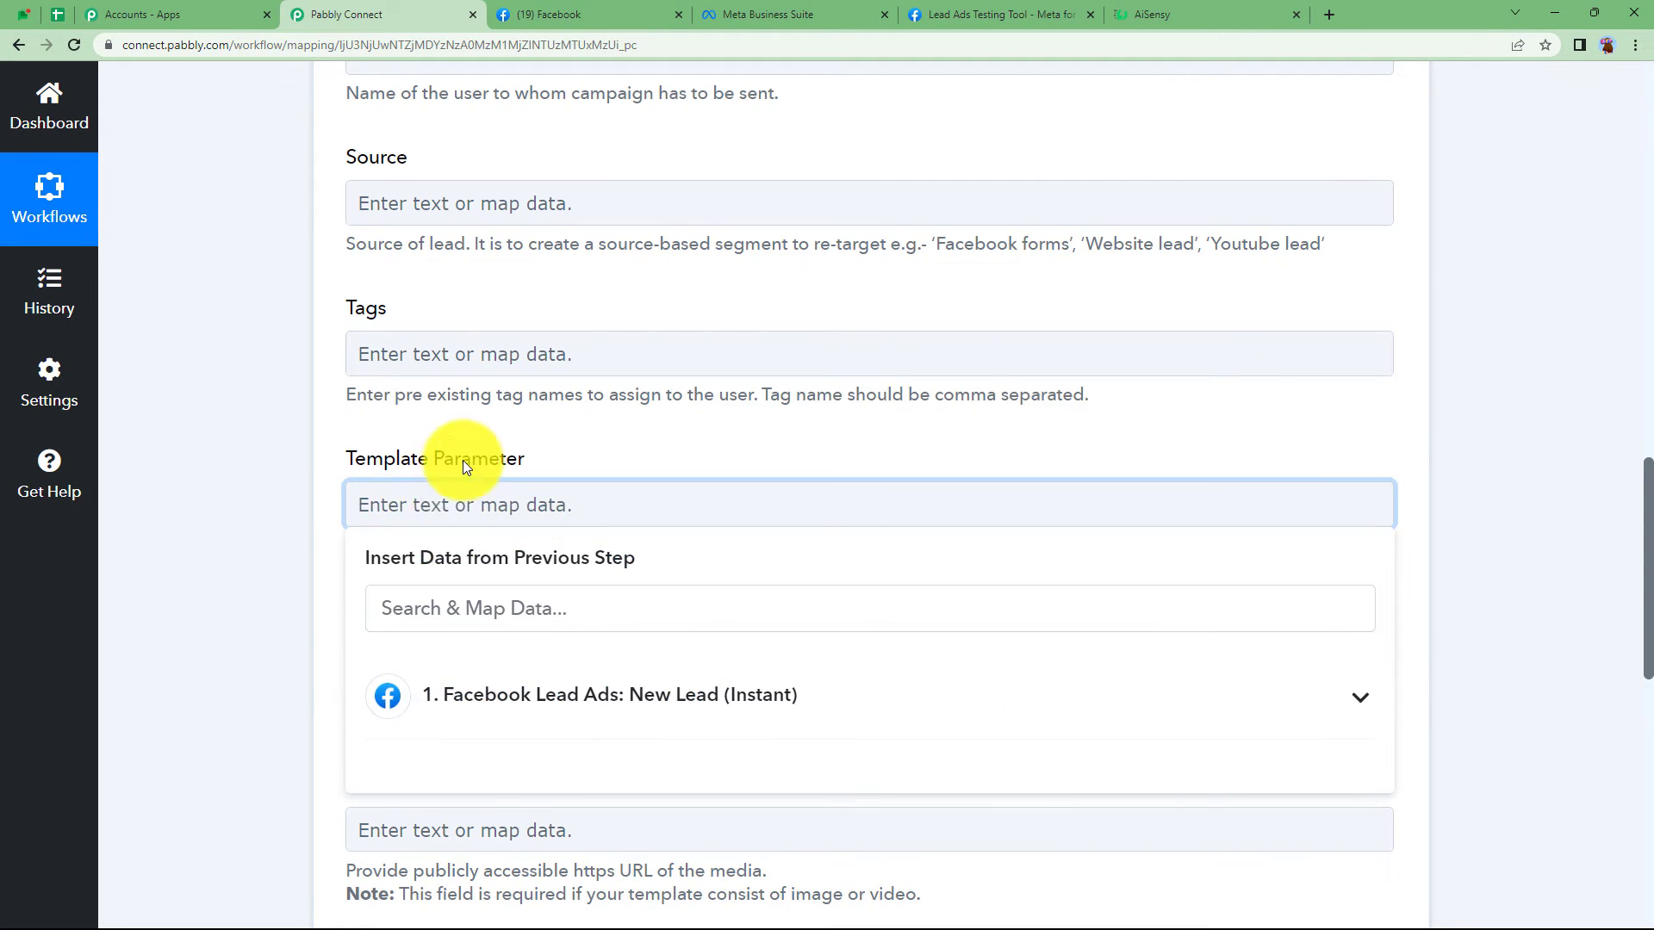
- Check that the Registration Successful template preview uses placeholders {{1}} and {{2}}
click(1164, 13)
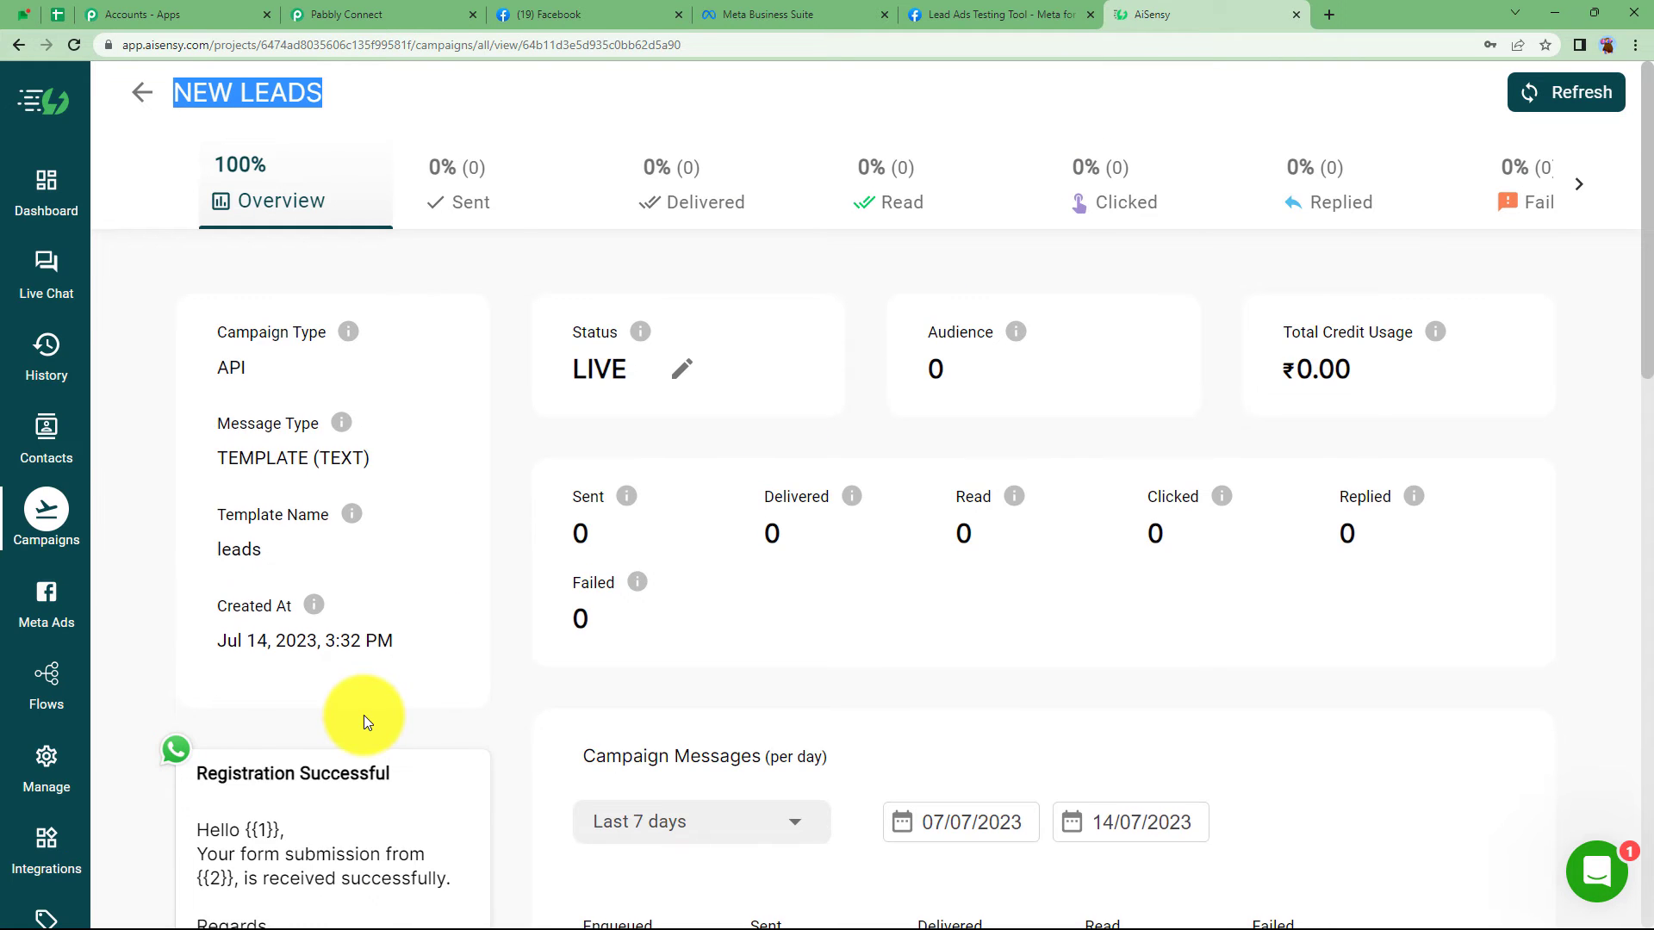
scroll(363, 714, down, 3)
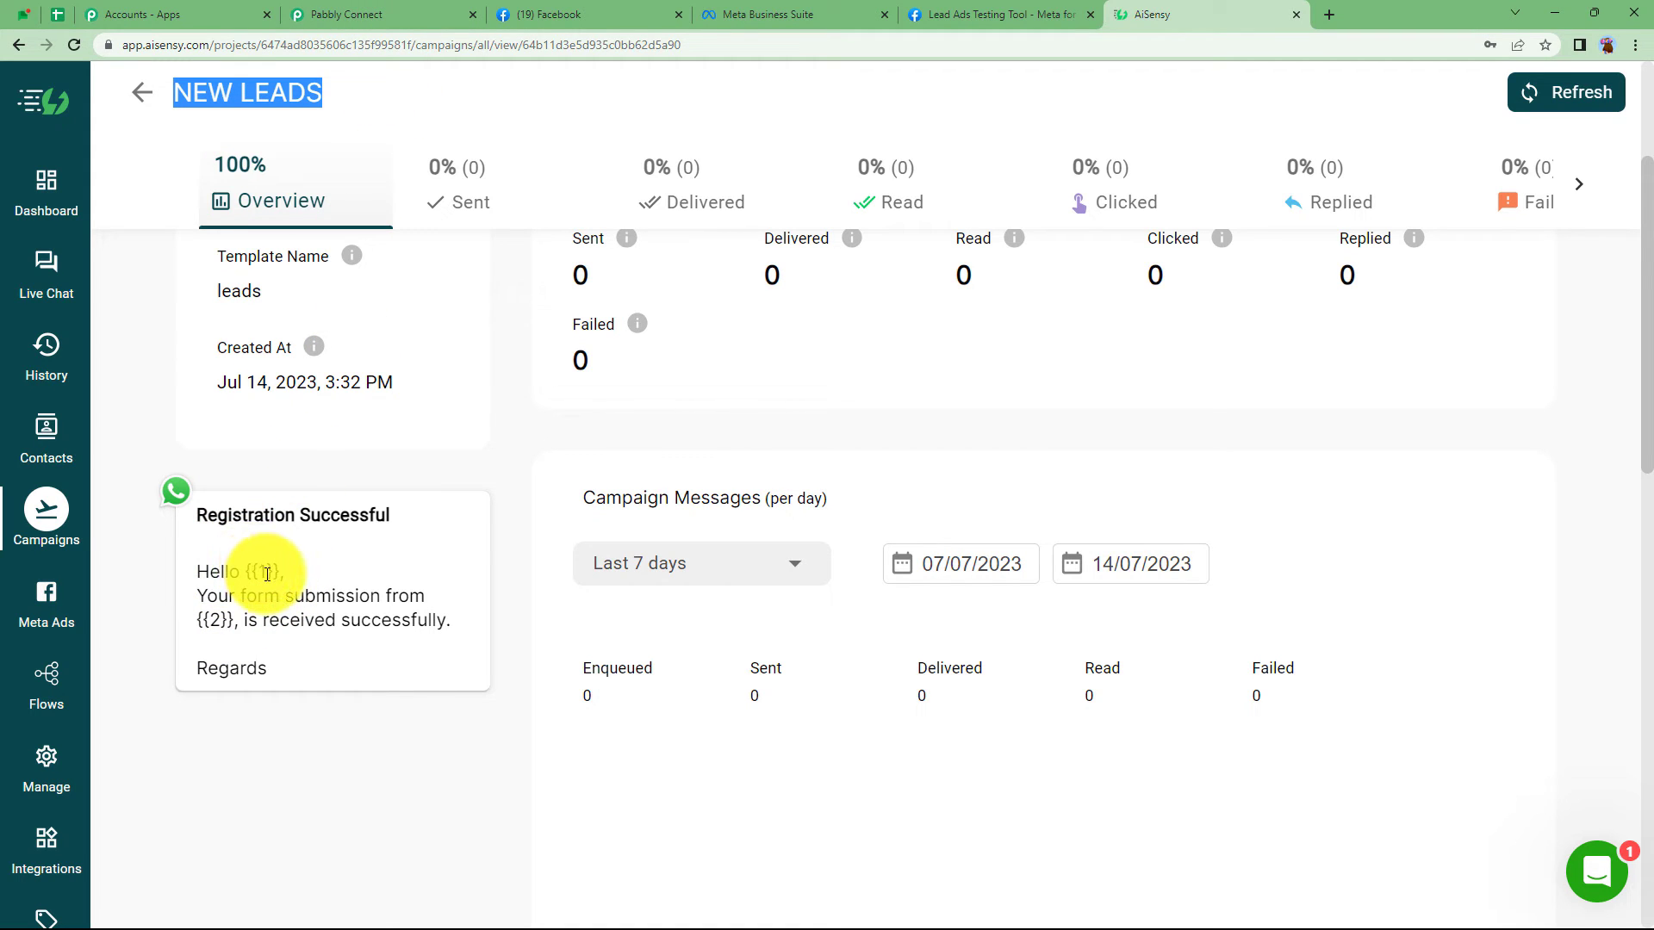
- Set Template Parameter to Res4 Full Name, a comma, then Res4 Email
click(370, 9)
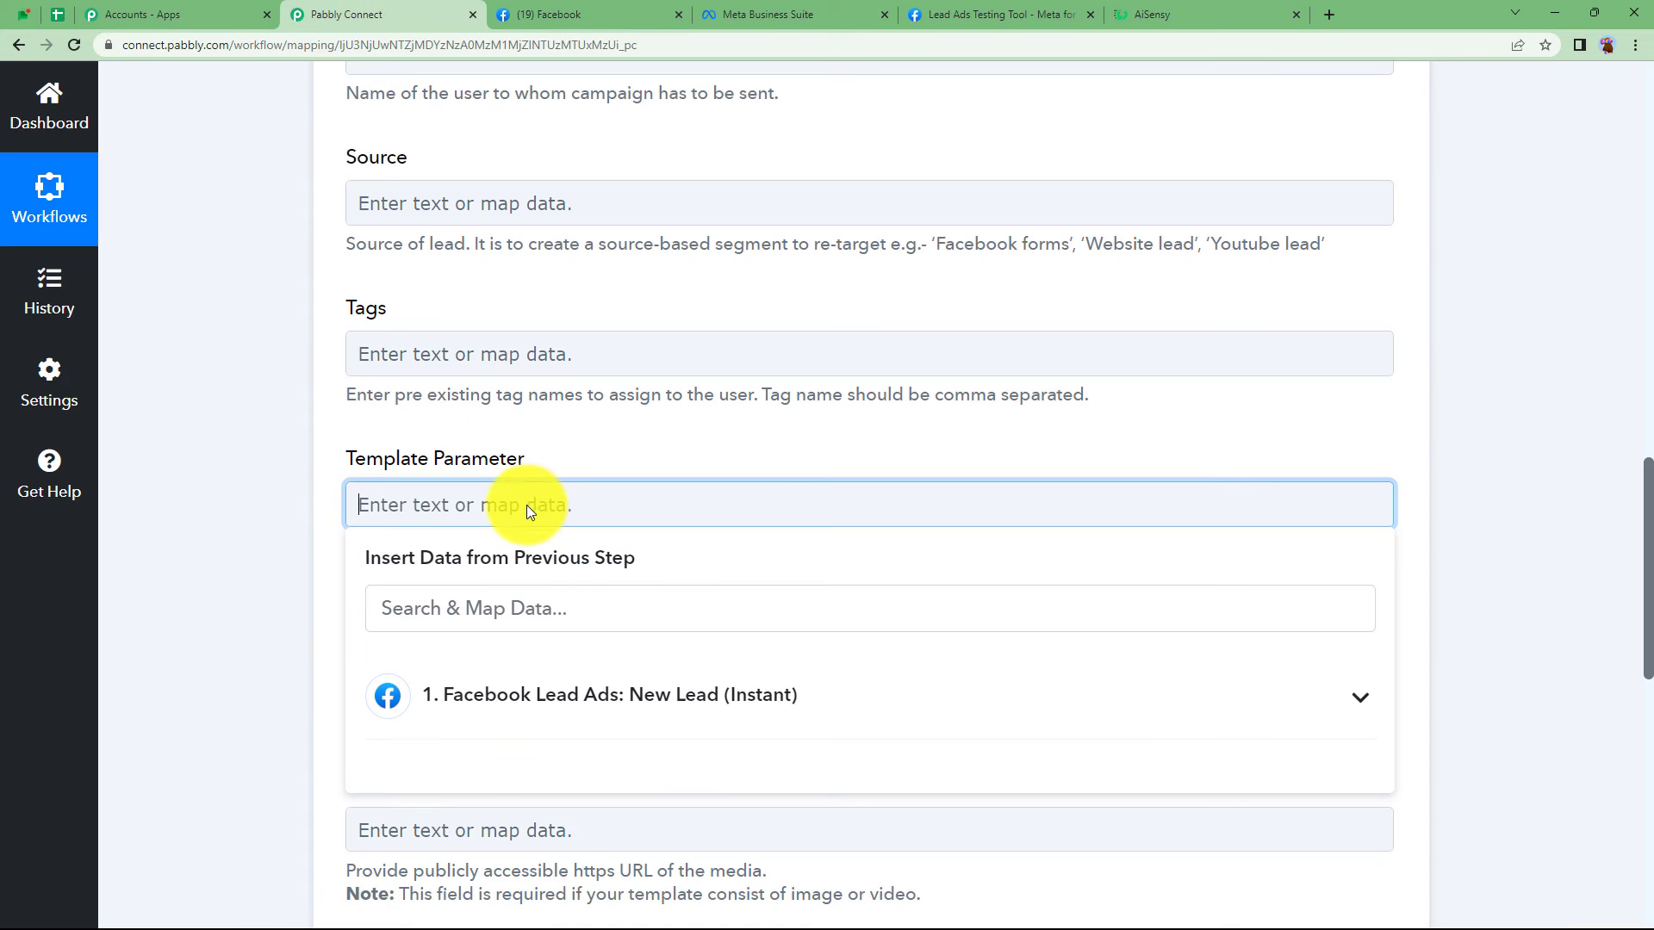
click(530, 694)
click(618, 830)
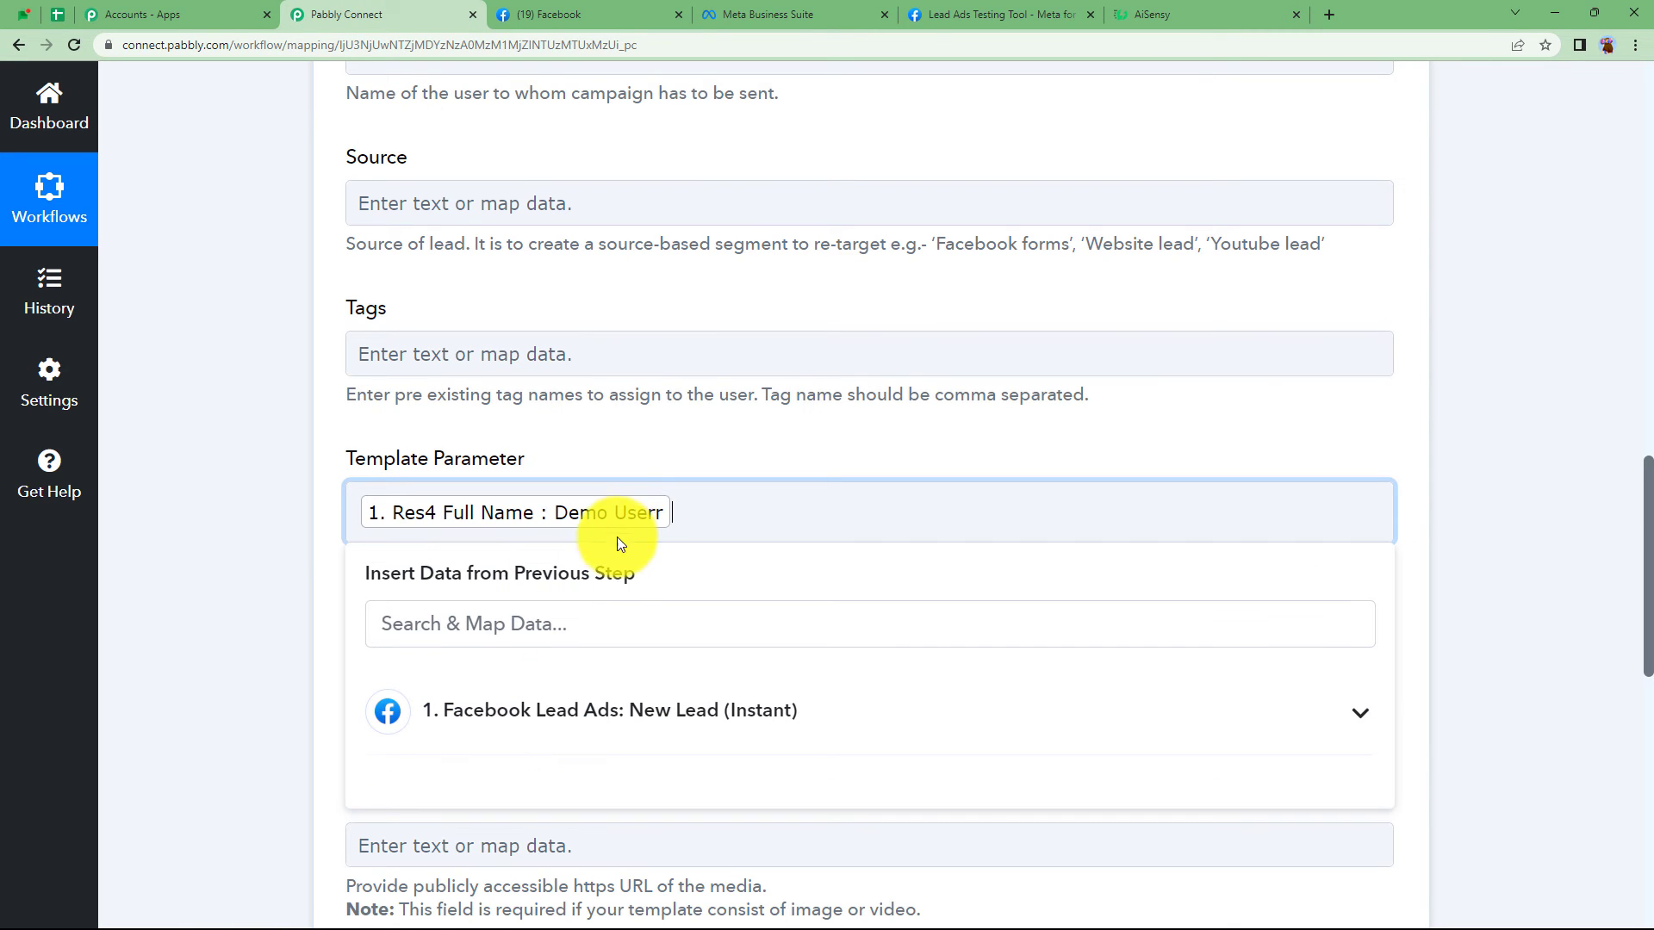
text(,)
click(560, 711)
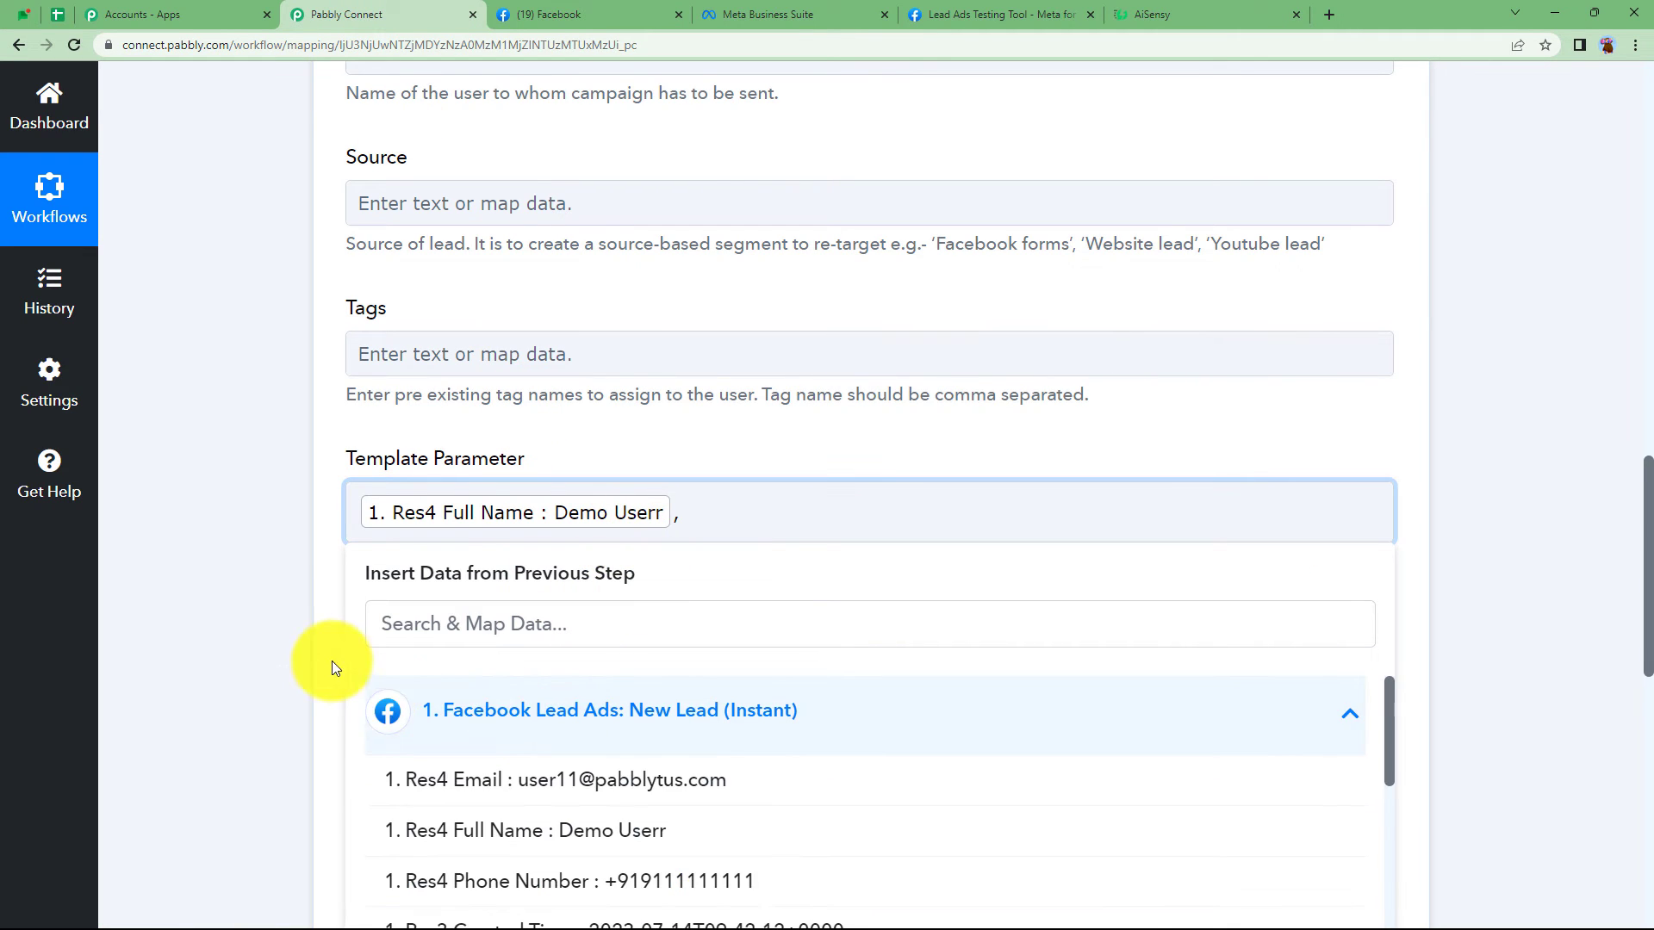
scroll(388, 664, down, 1)
click(444, 700)
click(255, 479)
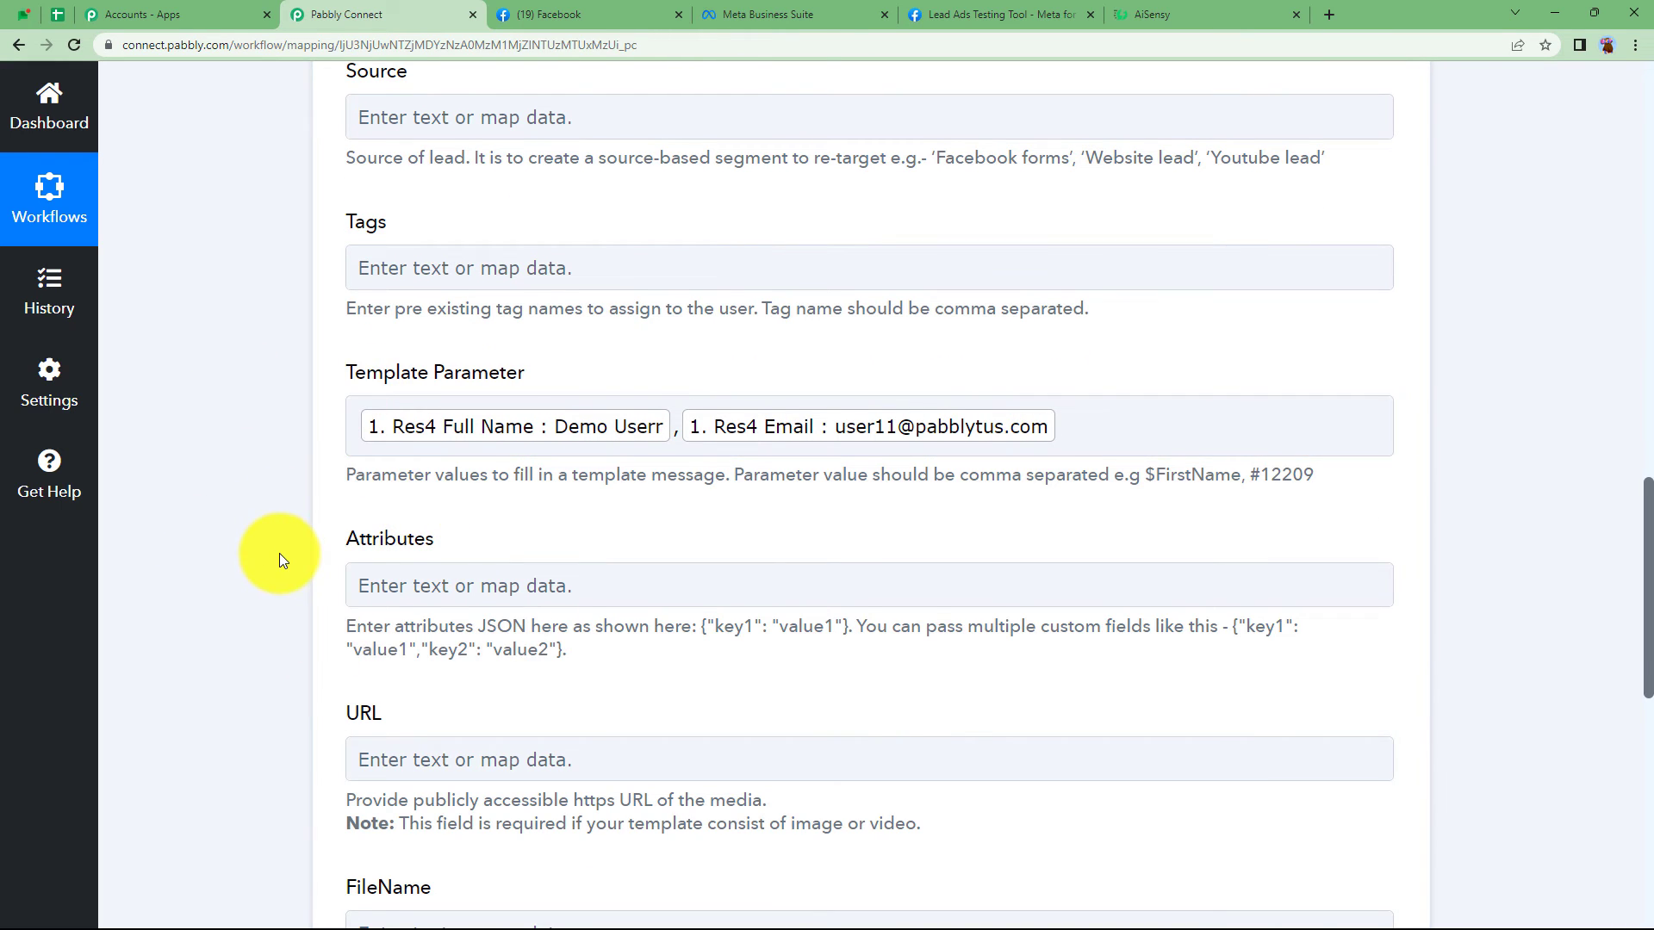
scroll(279, 552, up, 5)
scroll(280, 553, down, 10)
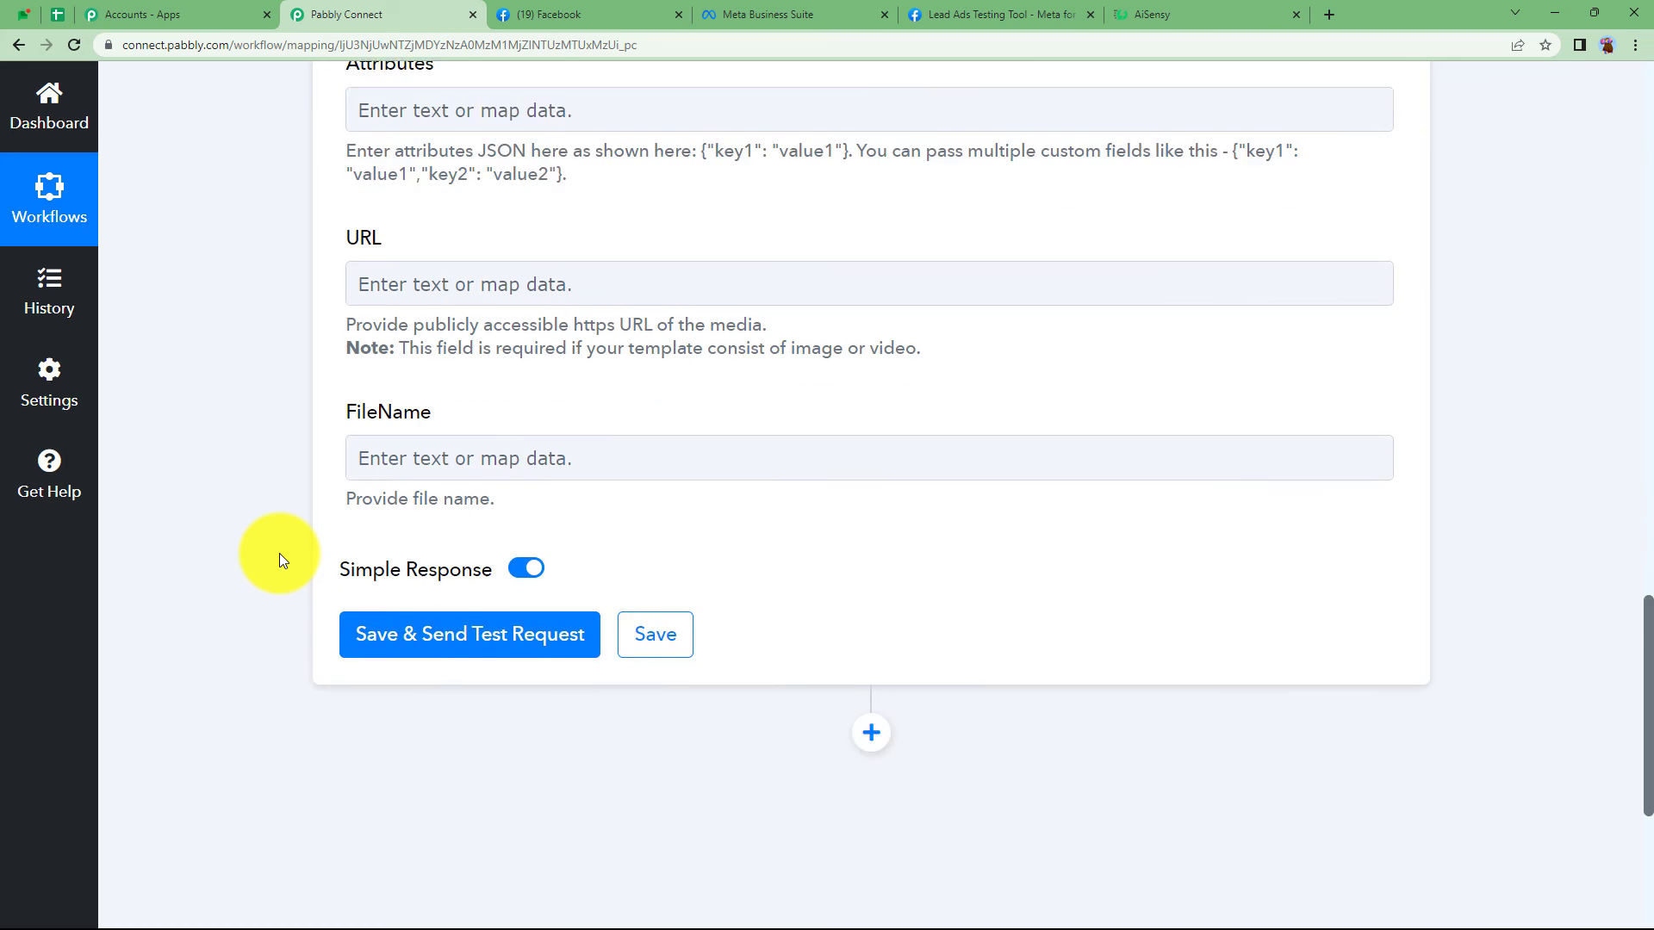
scroll(279, 561, down, 2)
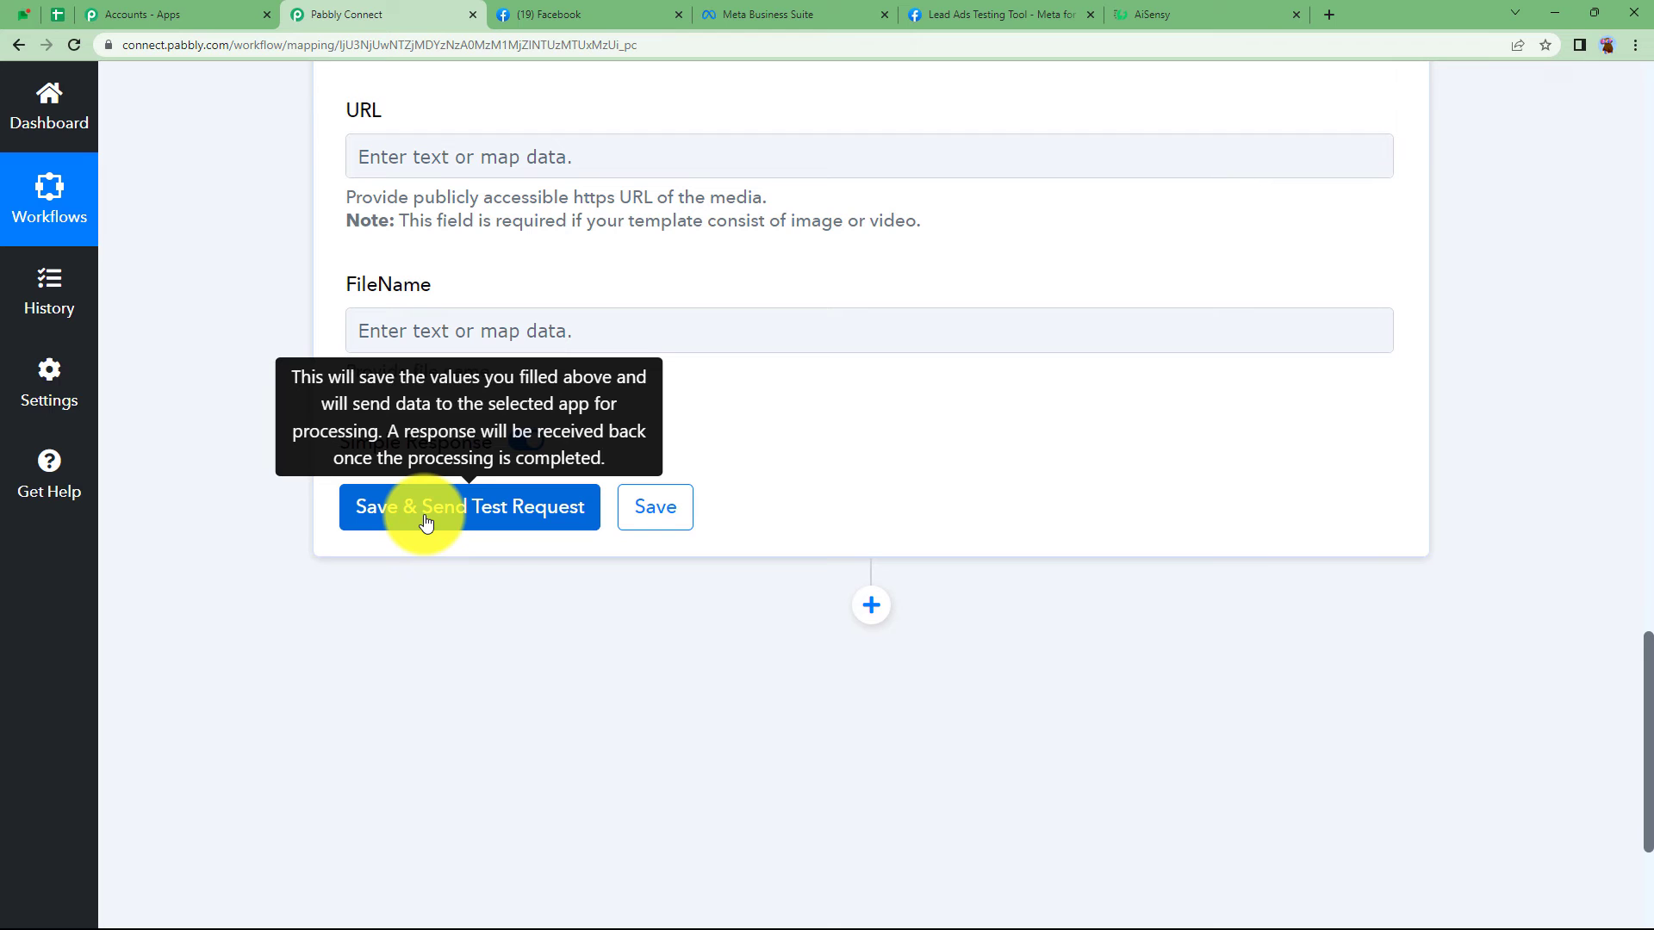
- Save and test the AiSensy action, confirm Success true, then collapse the action step
click(425, 508)
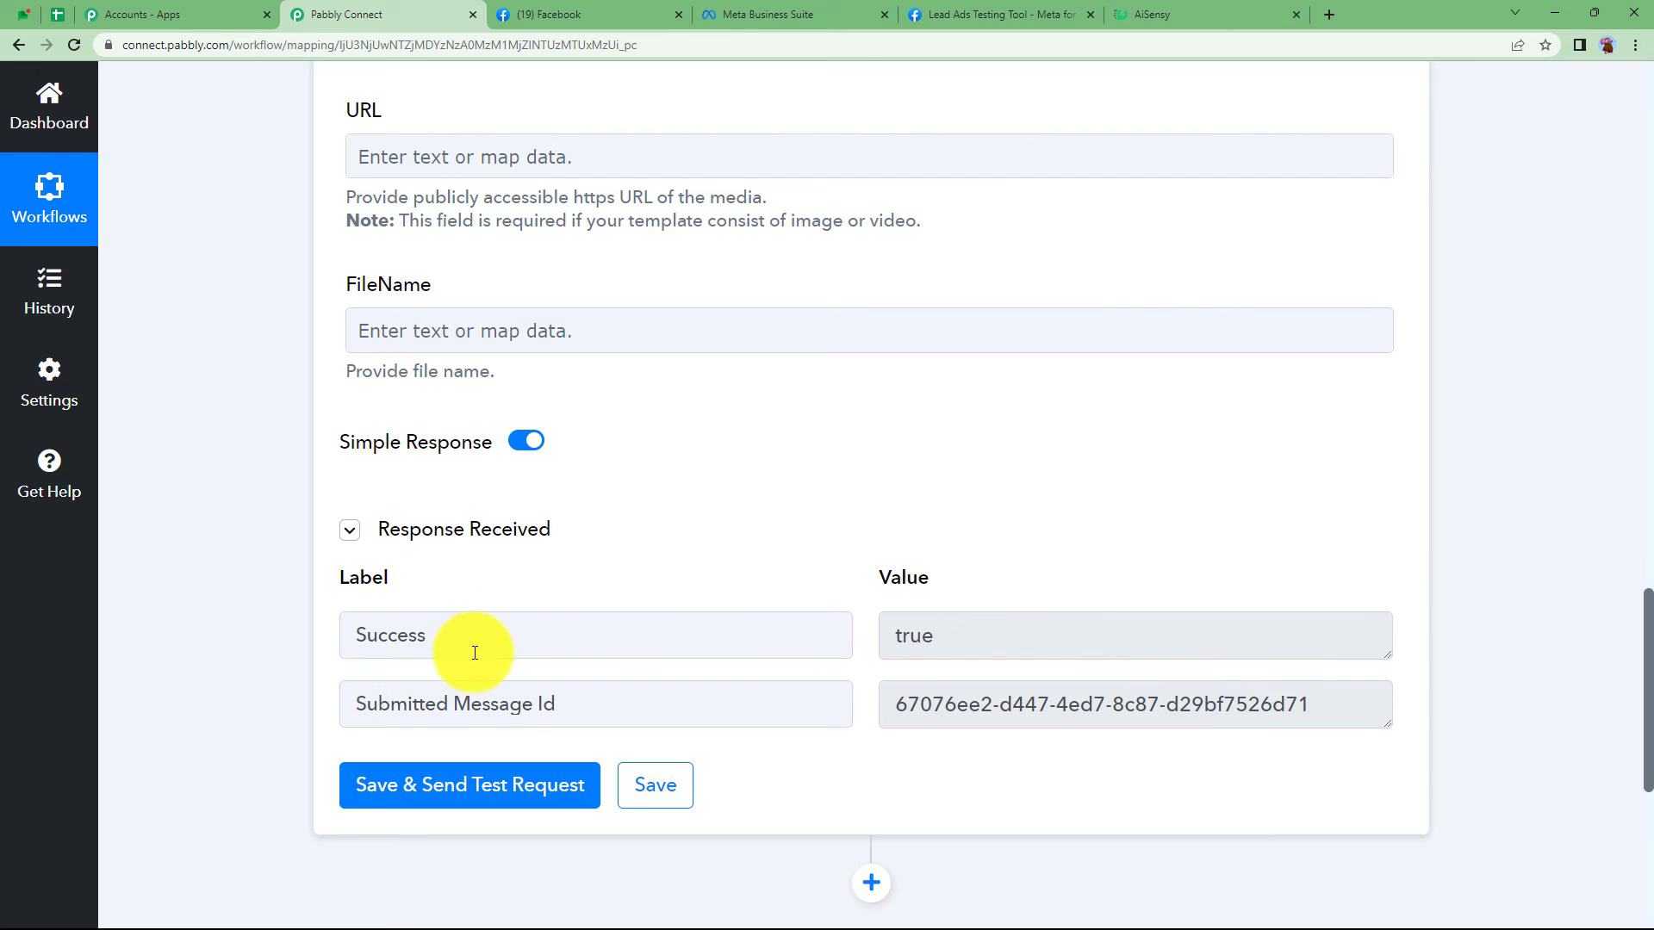
scroll(942, 637, up, 3)
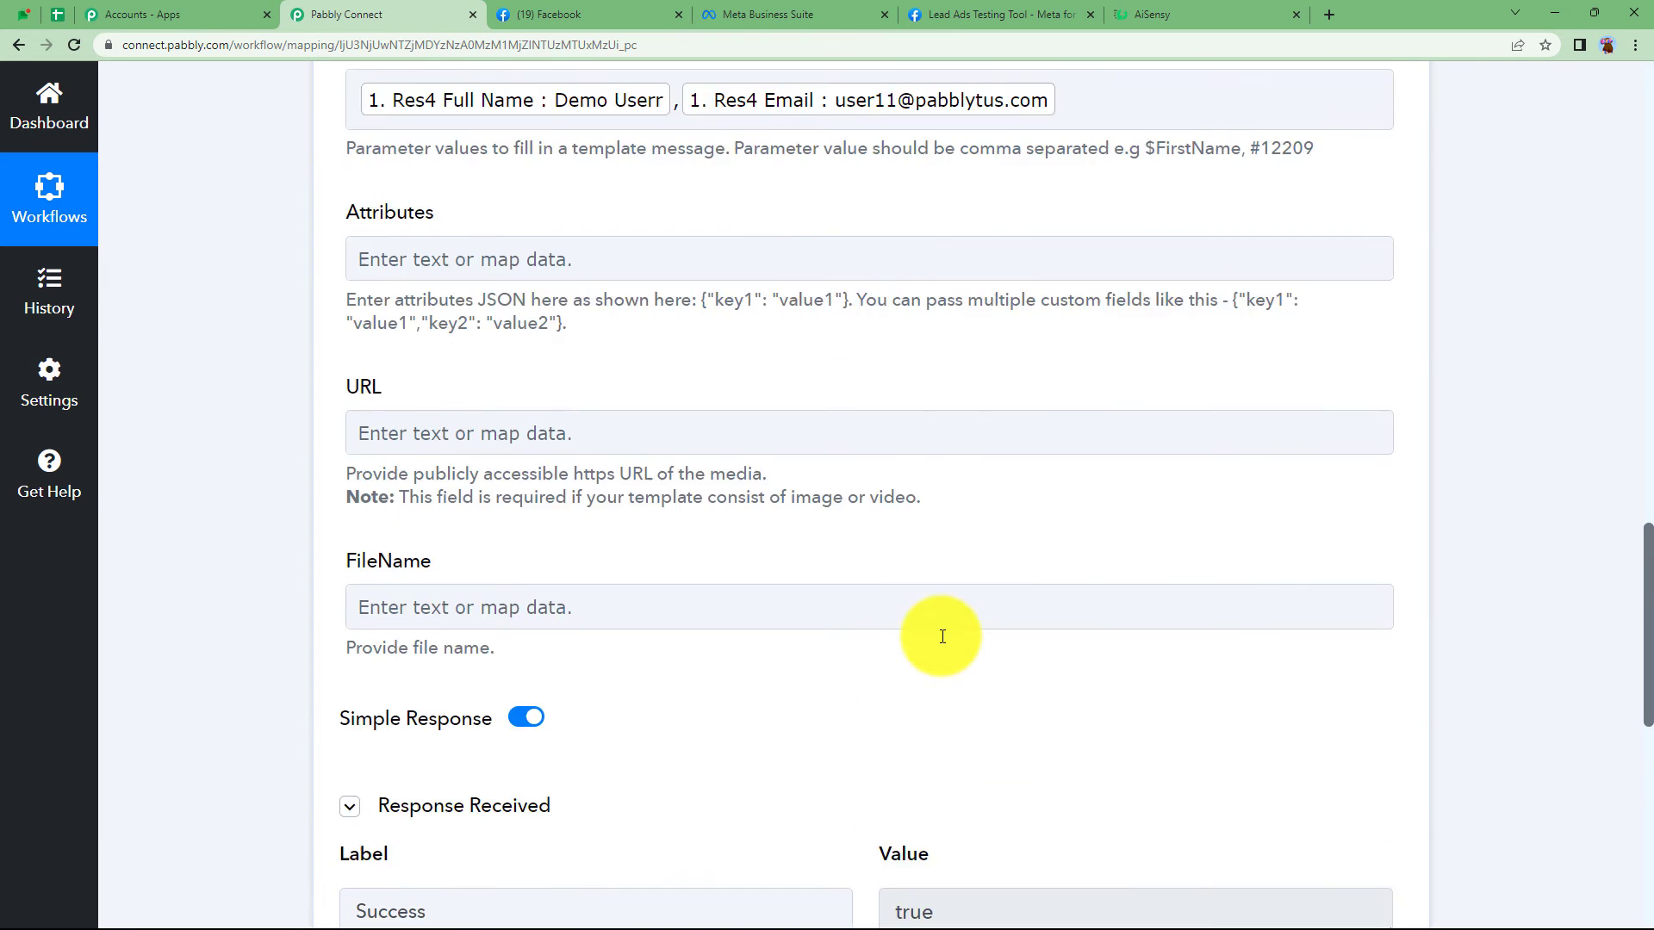
scroll(942, 636, up, 10)
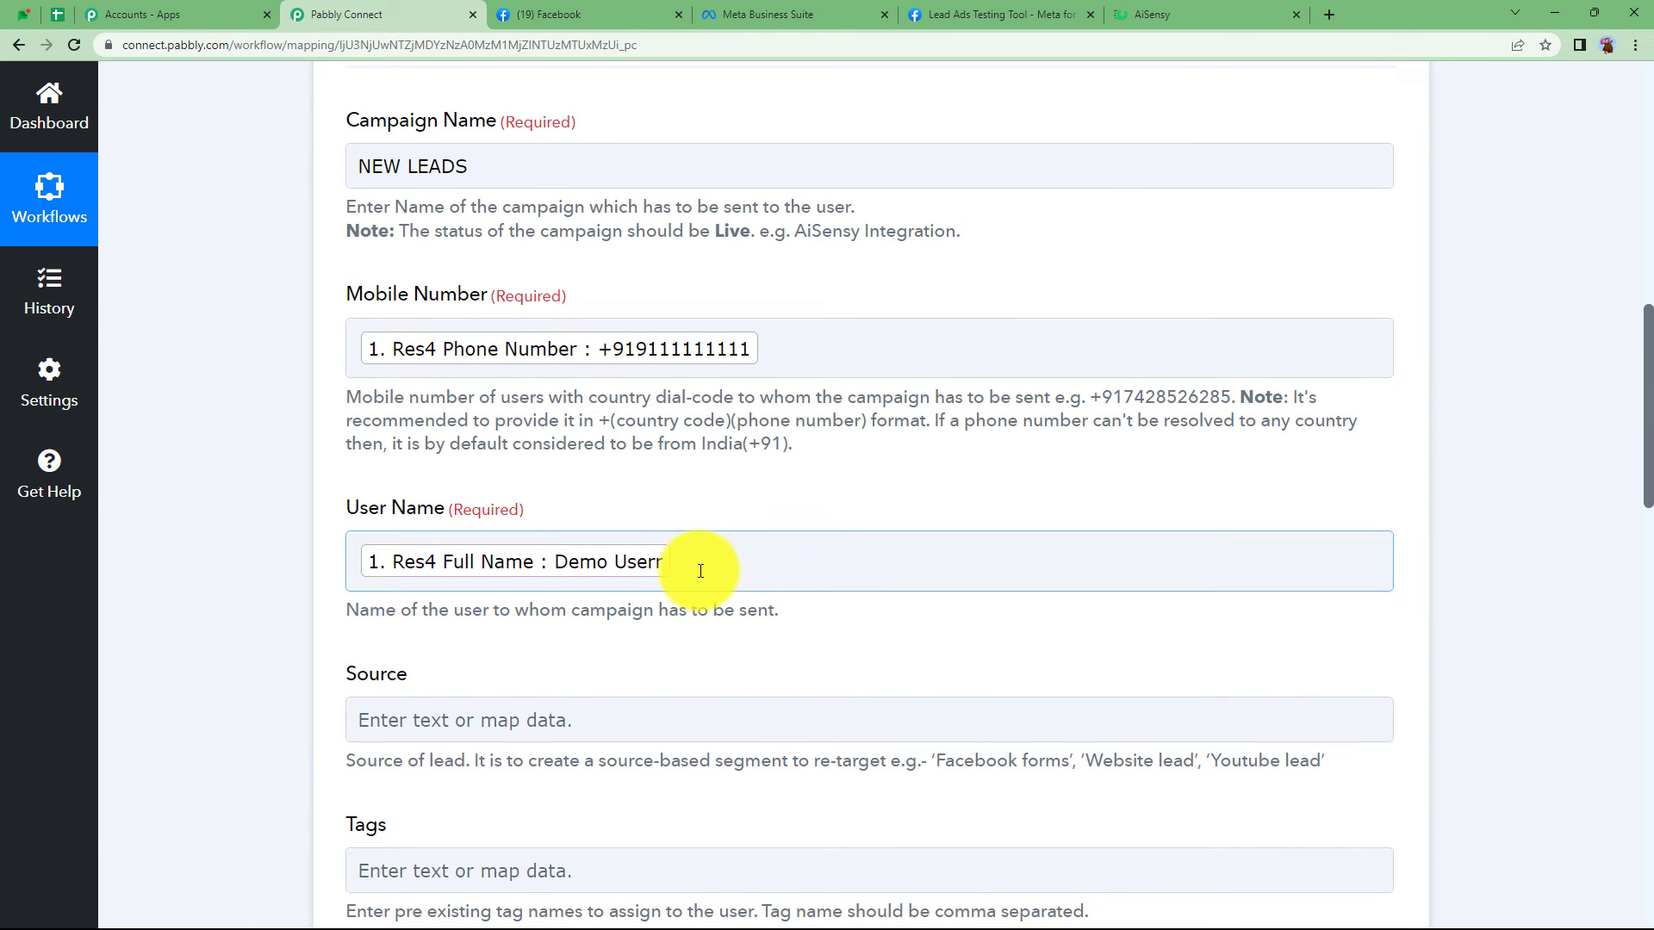
click(1154, 15)
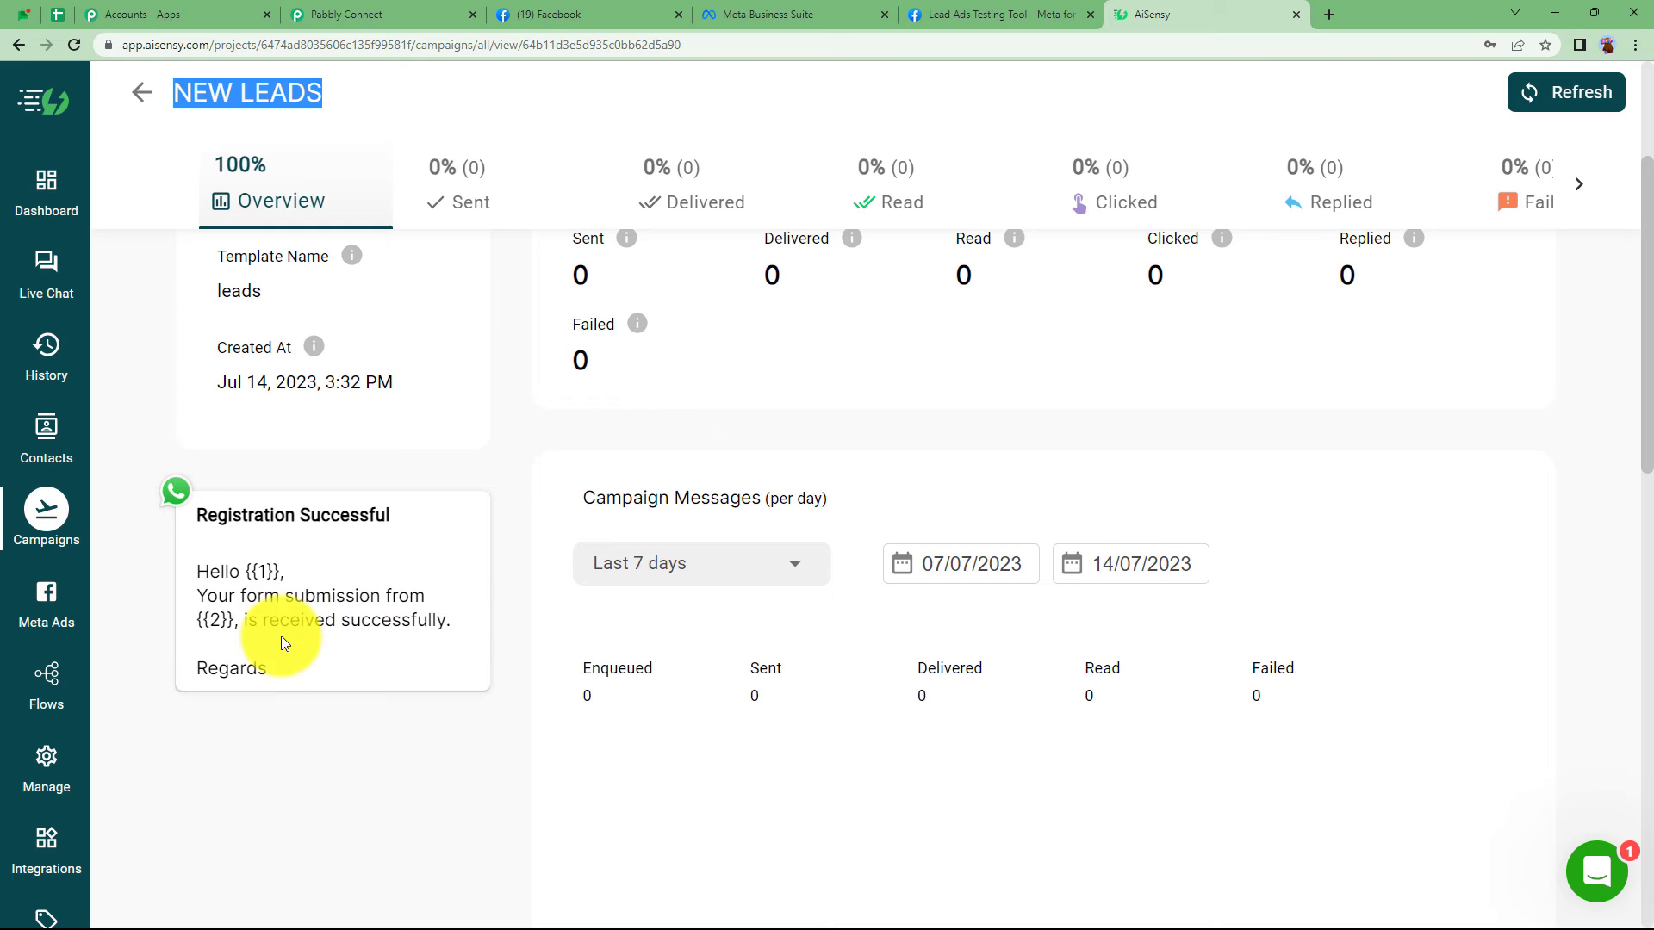
click(369, 15)
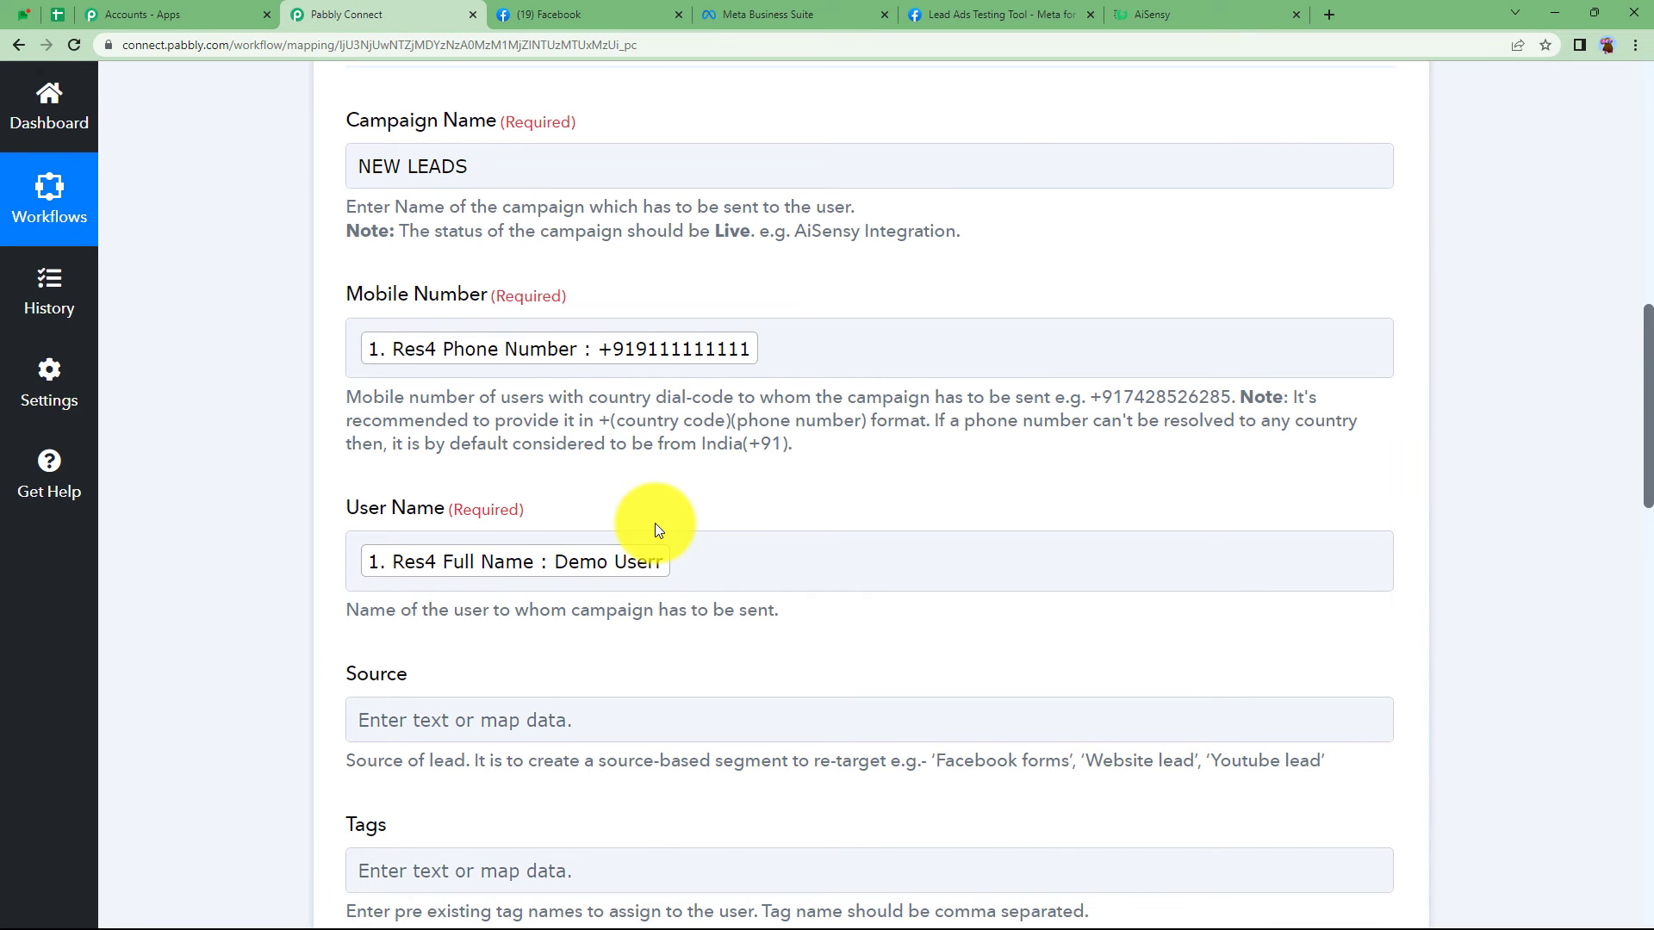
scroll(654, 524, up, 10)
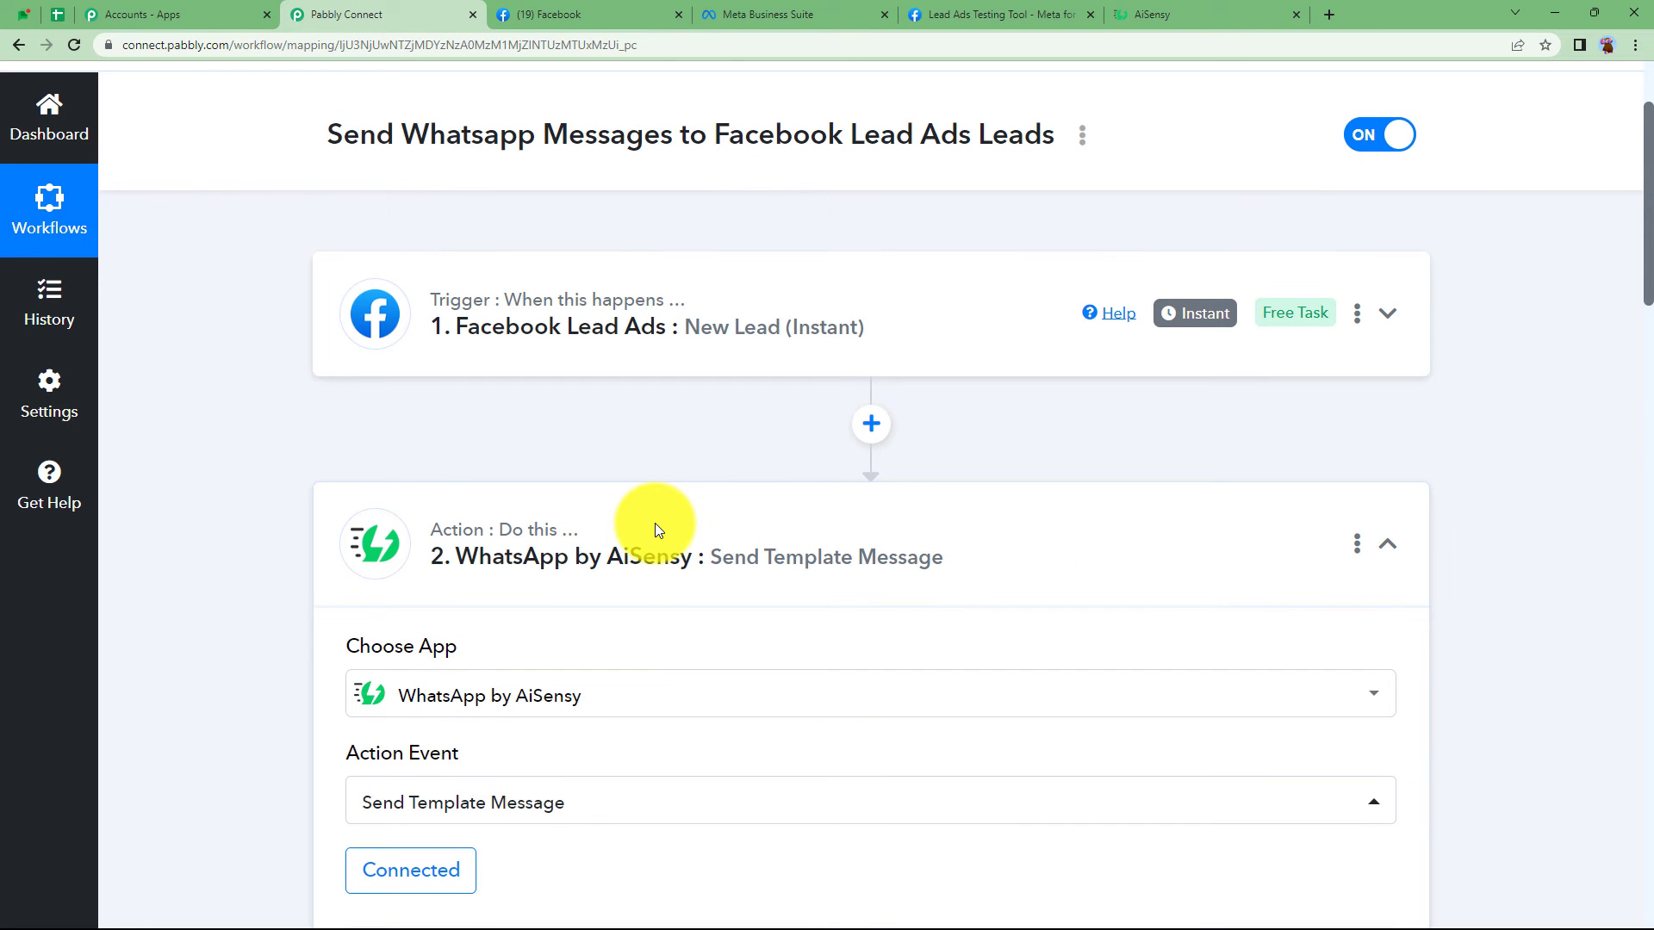
click(654, 527)
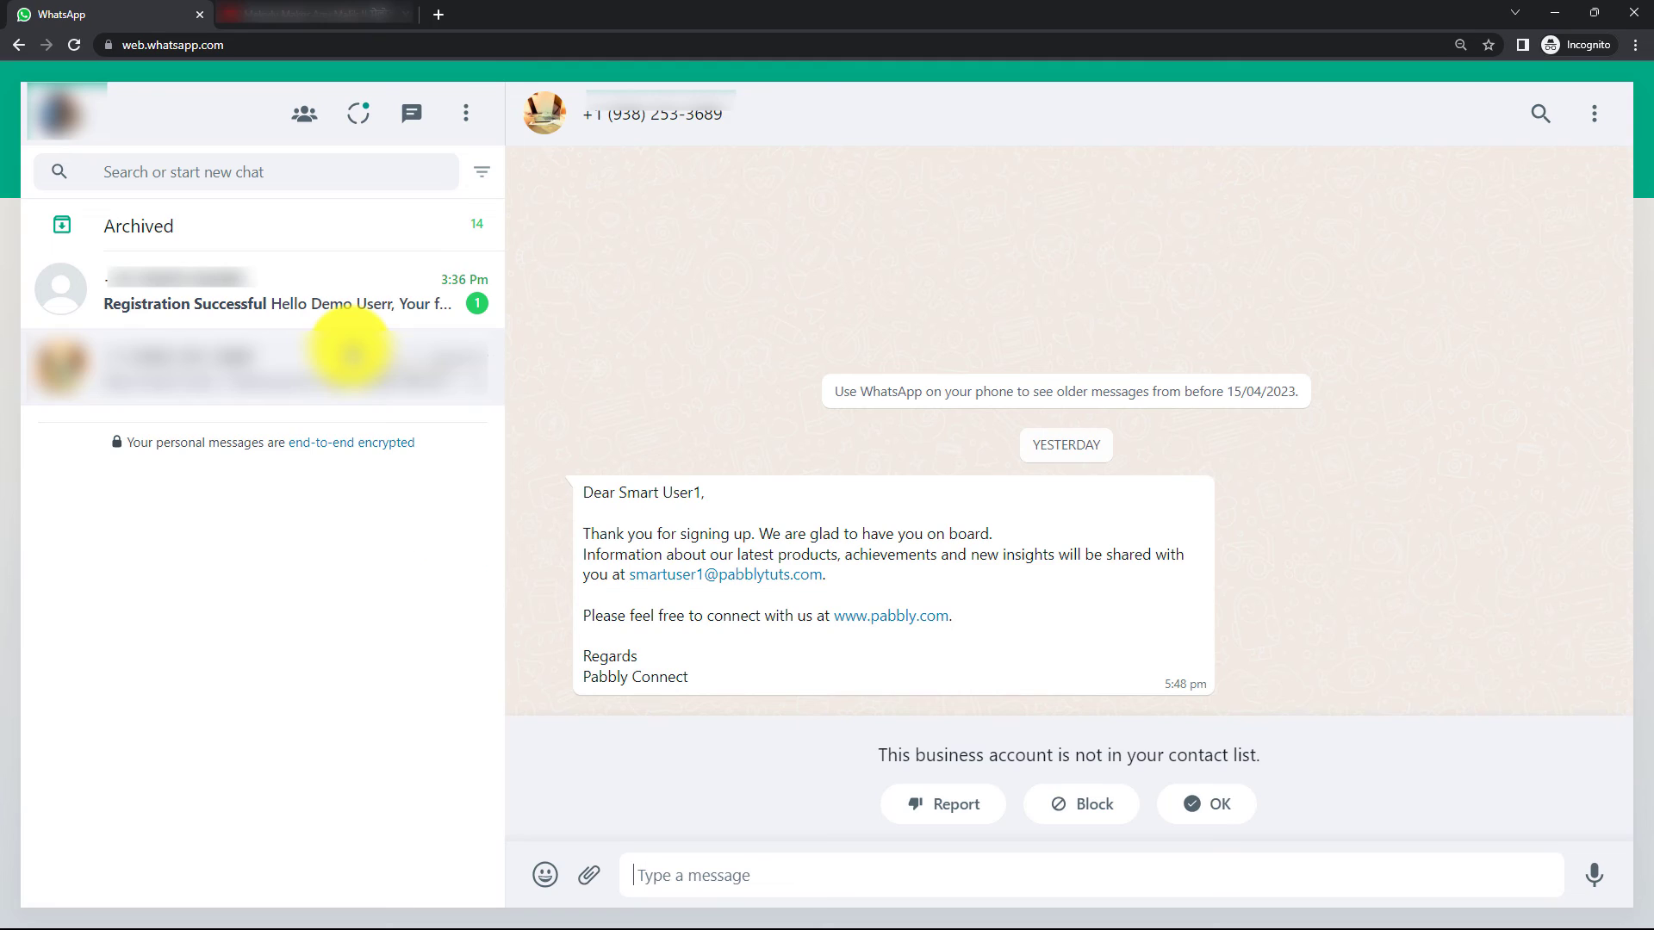
- Open the unread Registration Successful chat in WhatsApp Web
click(328, 287)
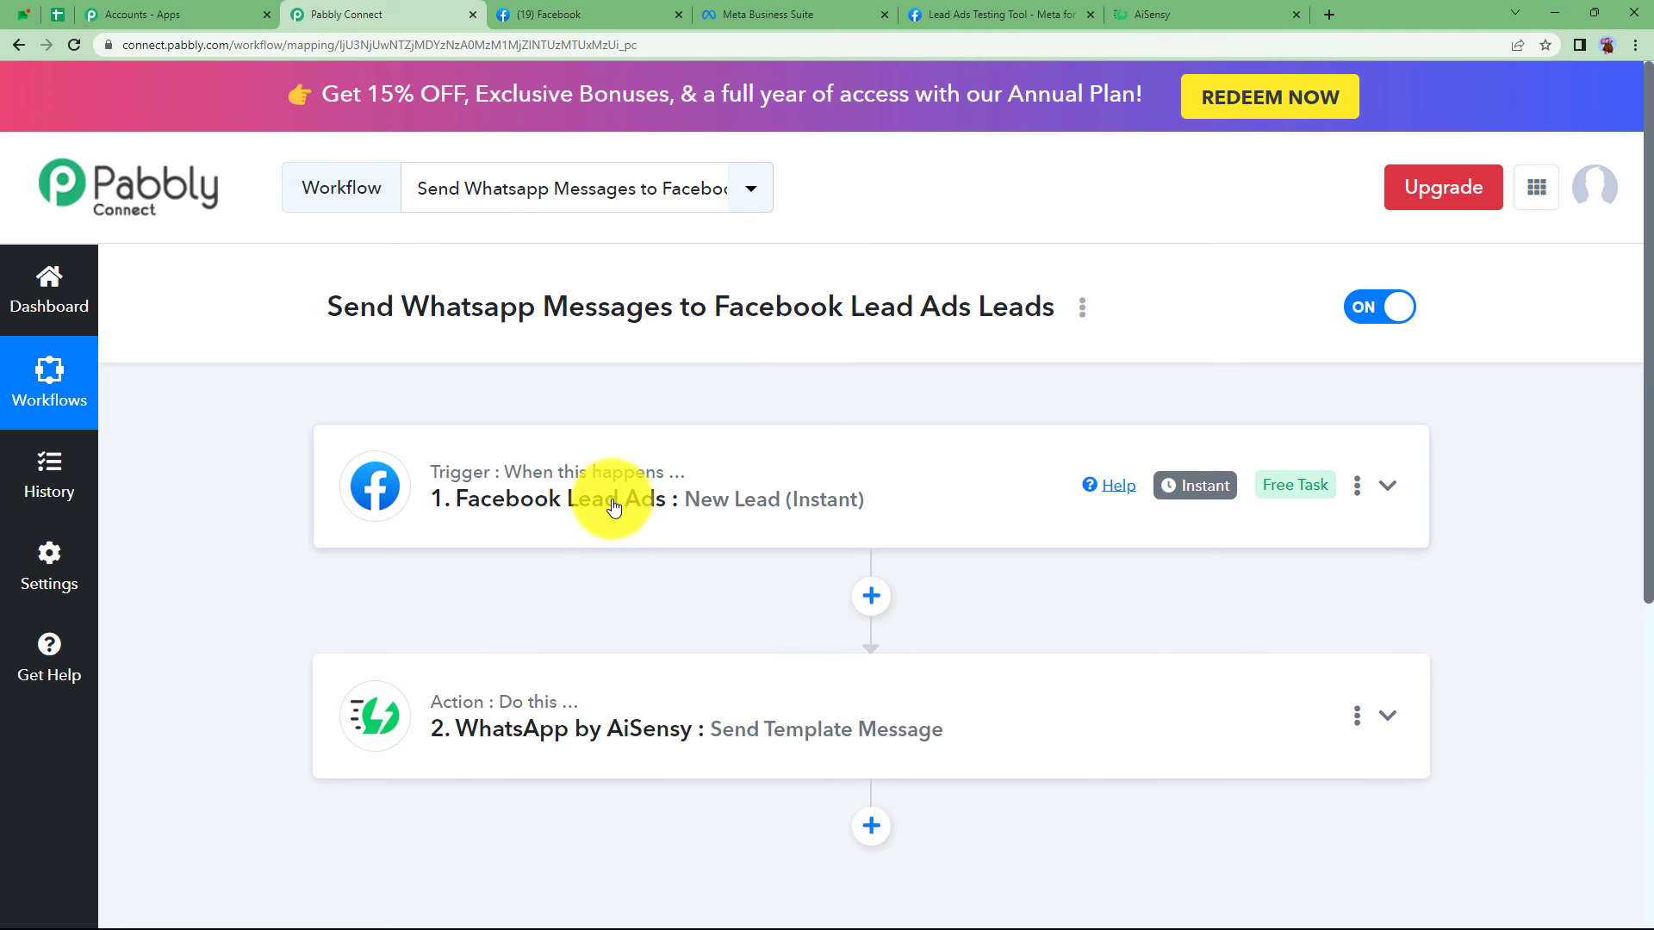
click(661, 526)
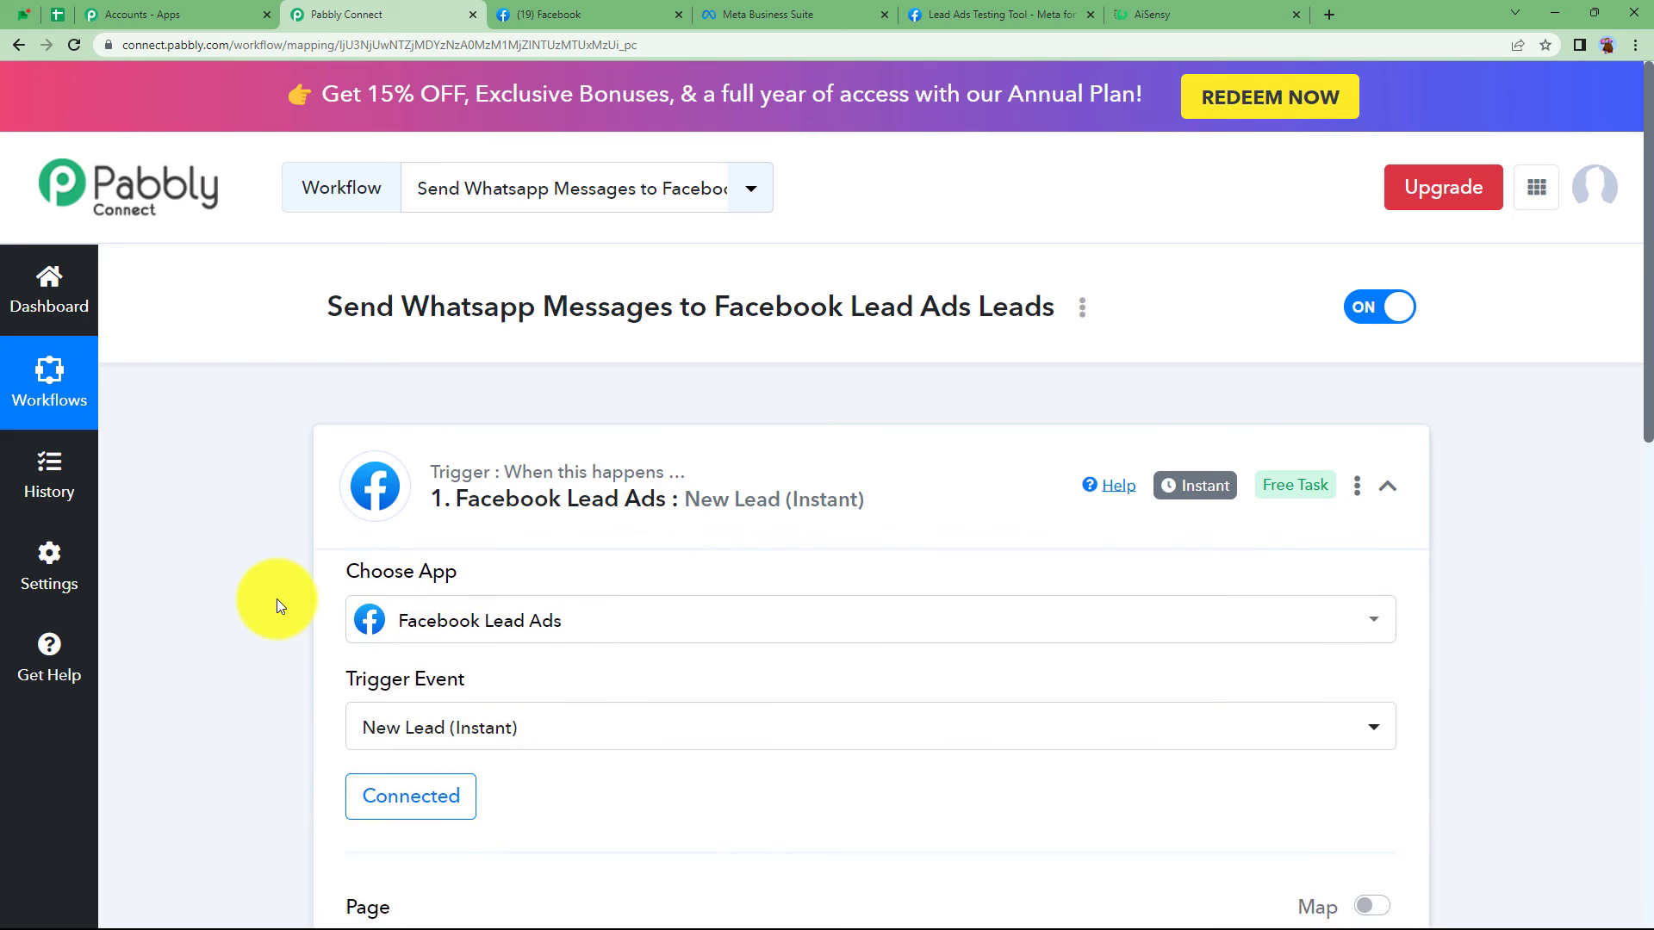
scroll(276, 597, down, 10)
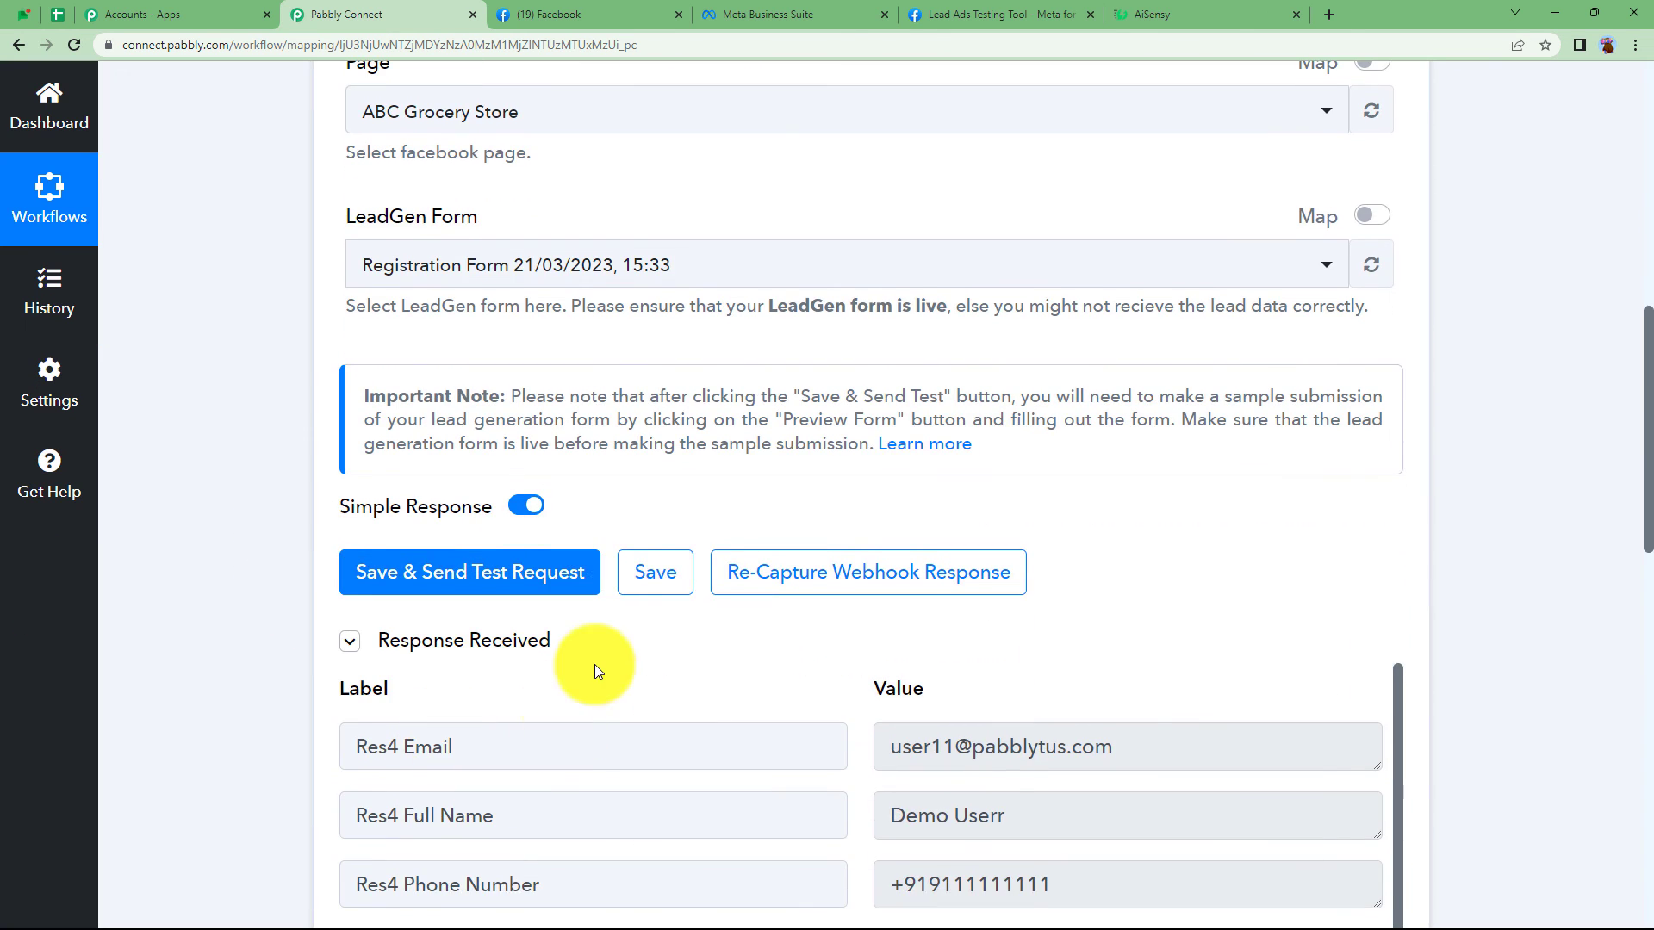
scroll(595, 664, up, 10)
click(625, 552)
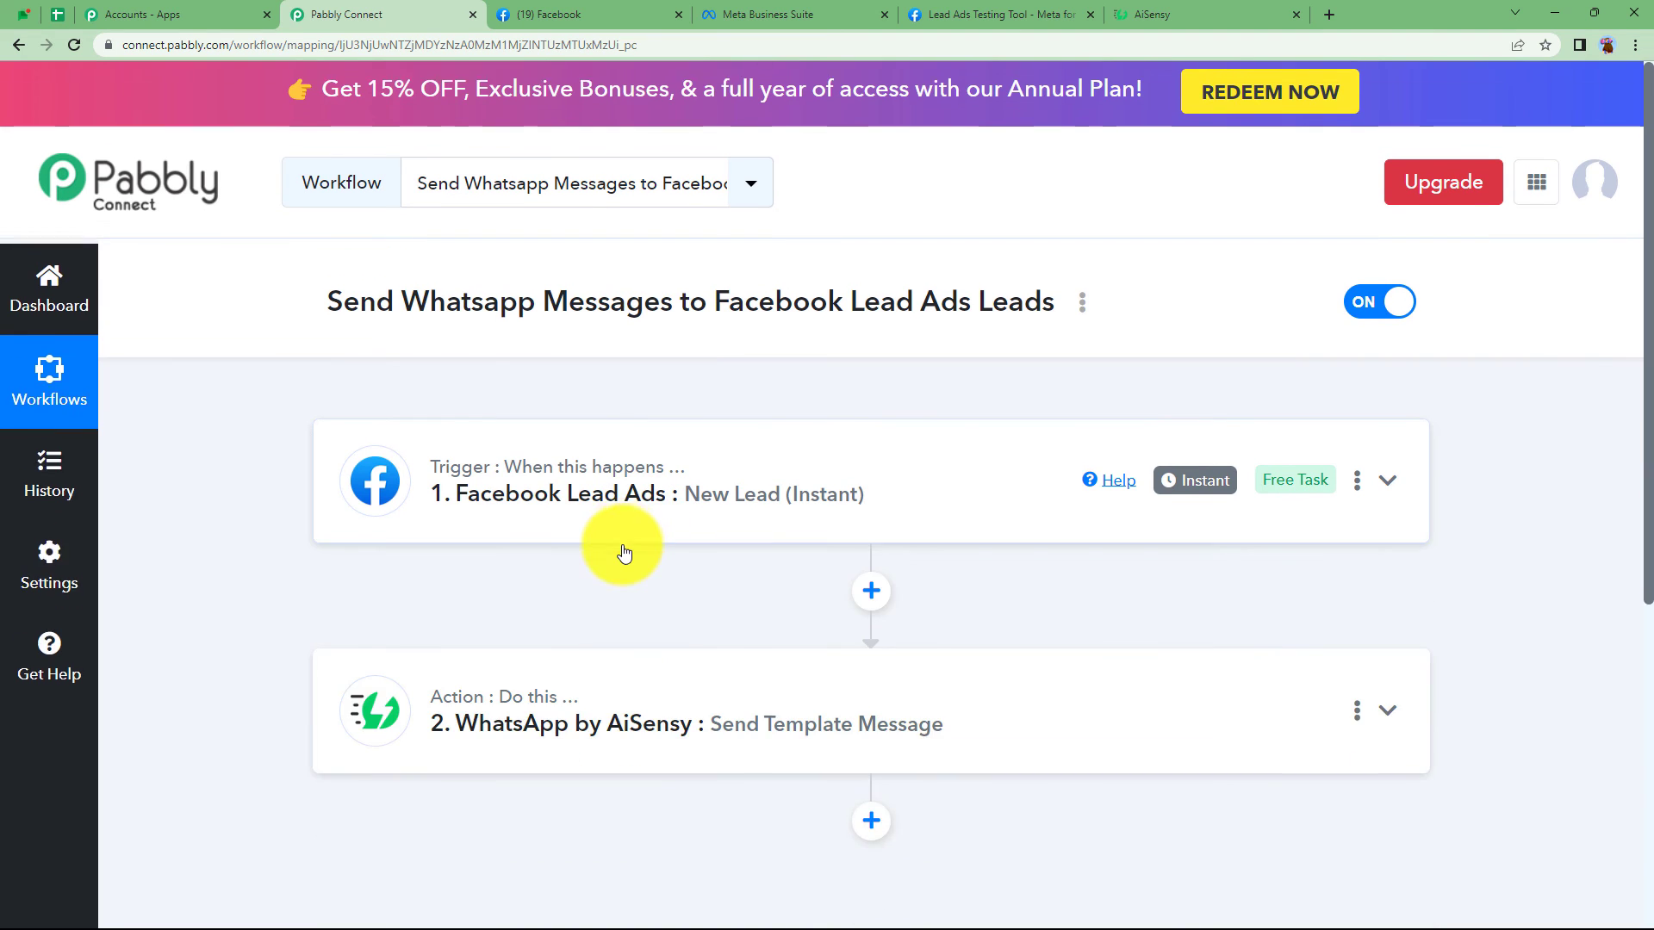
scroll(628, 603, down, 1)
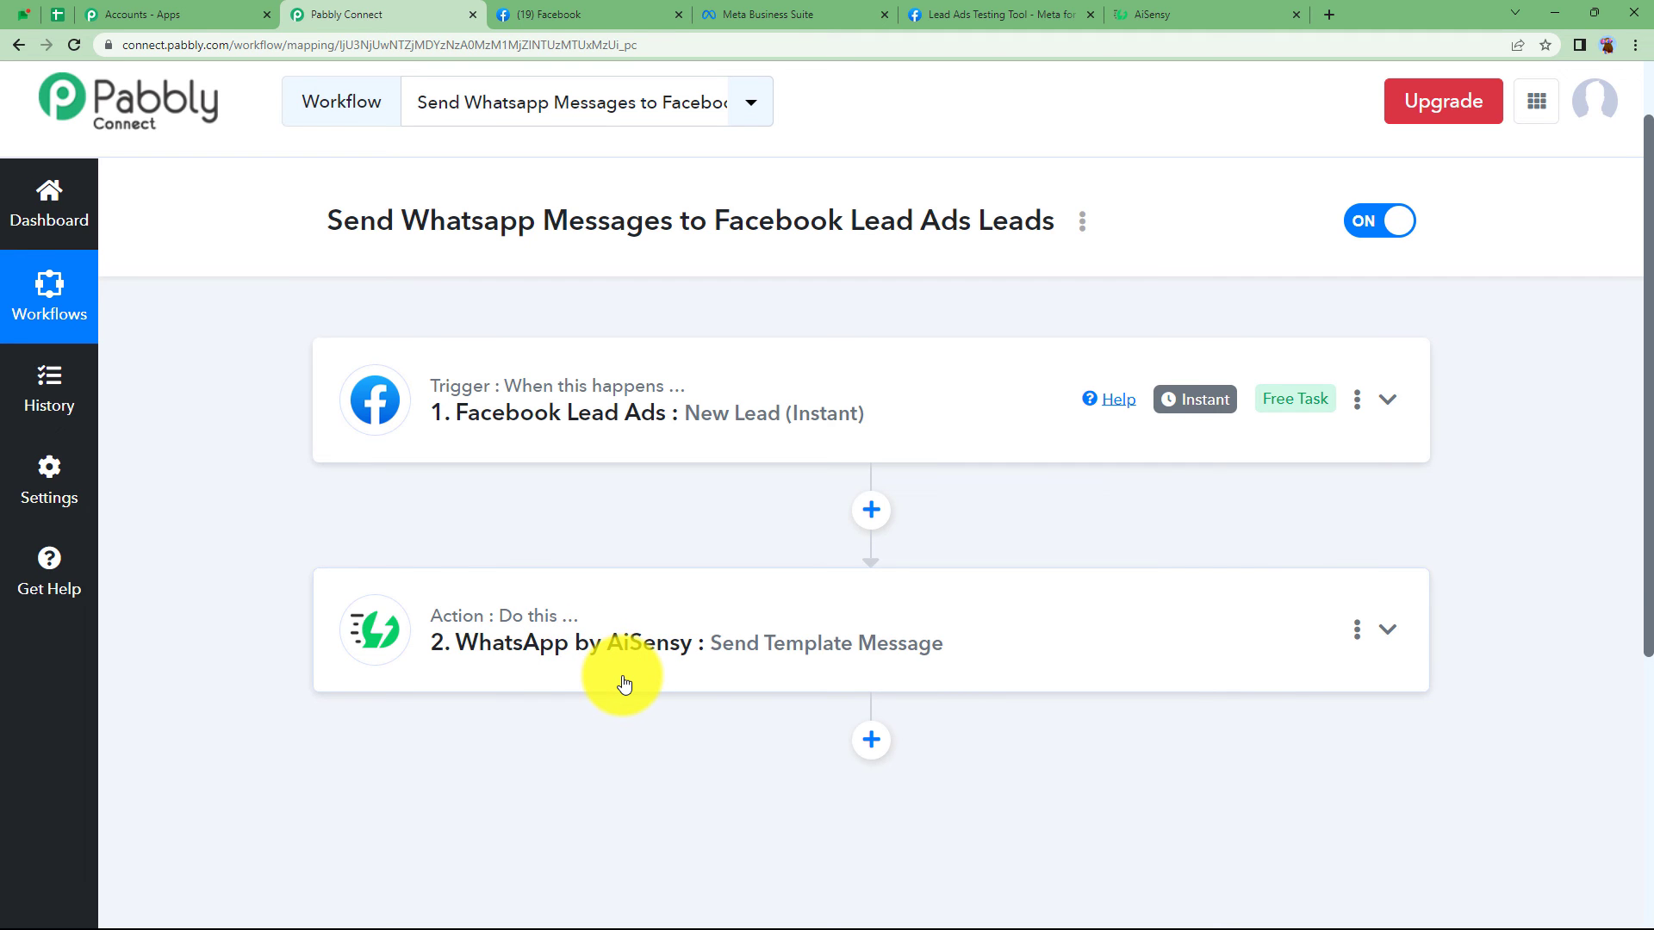
scroll(624, 683, up, 1)
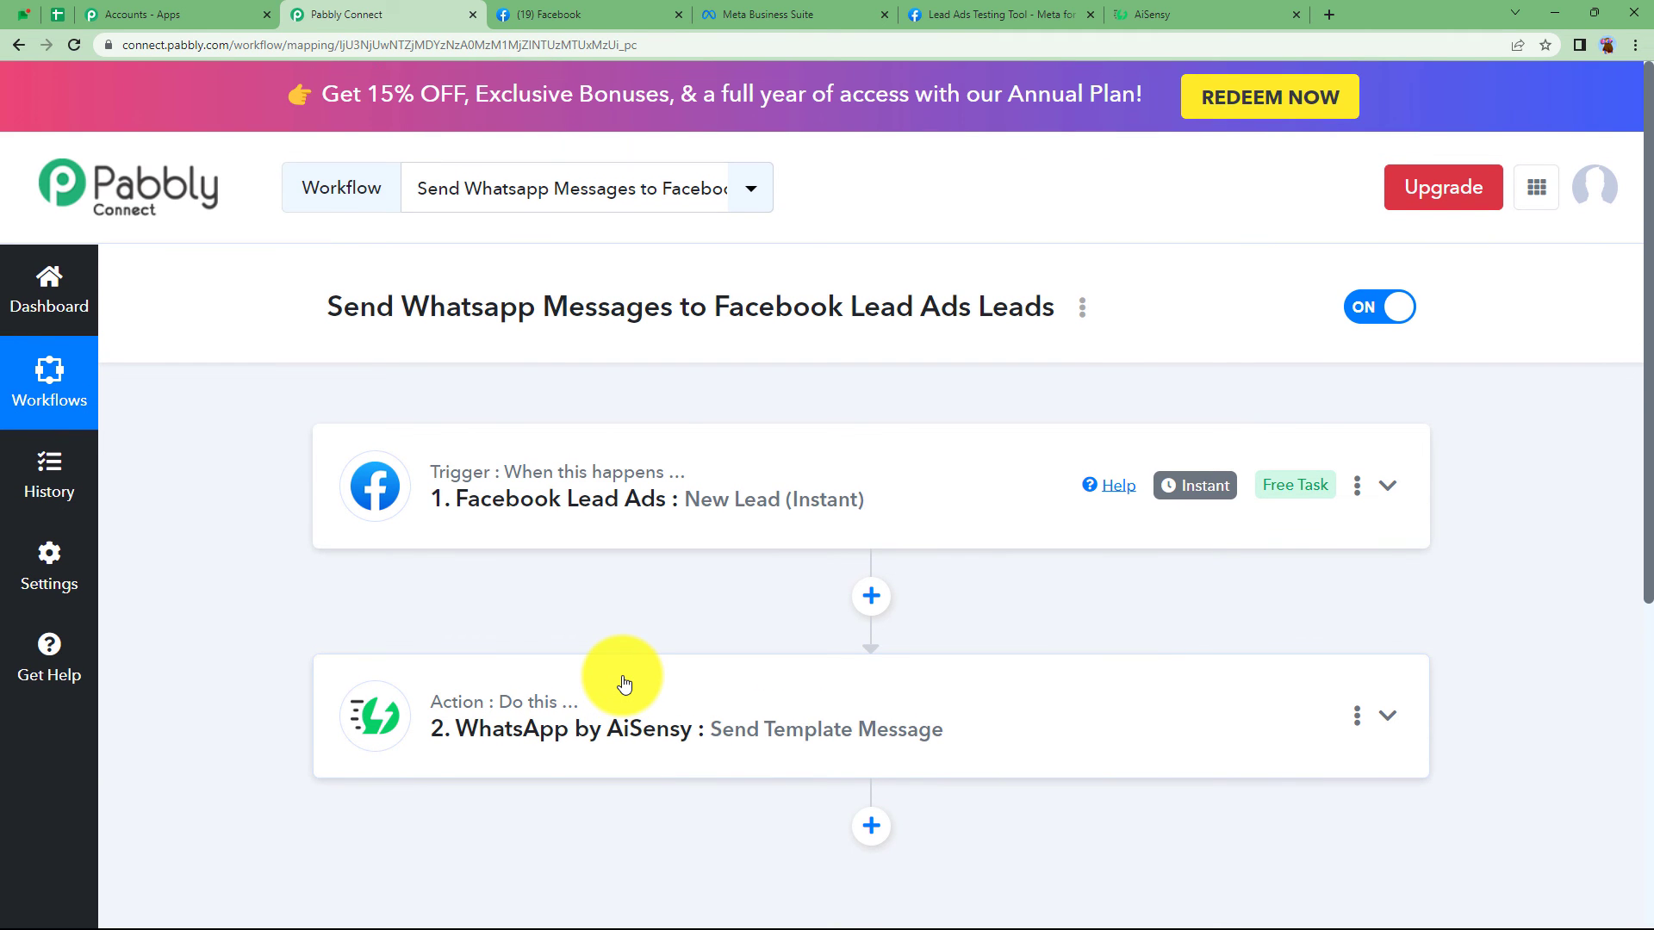